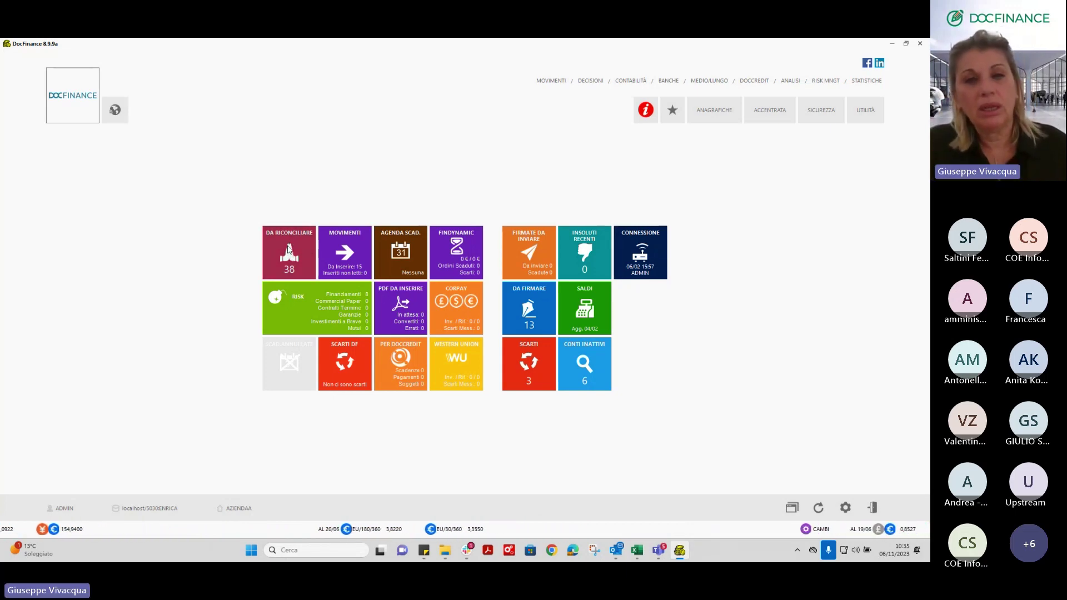
click(287, 261)
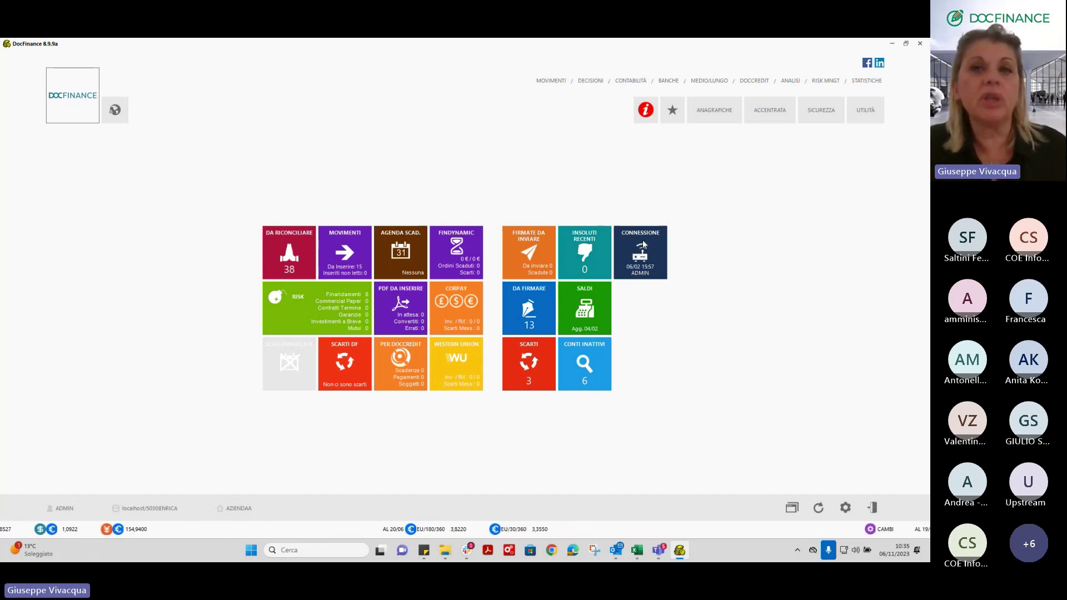
click(666, 83)
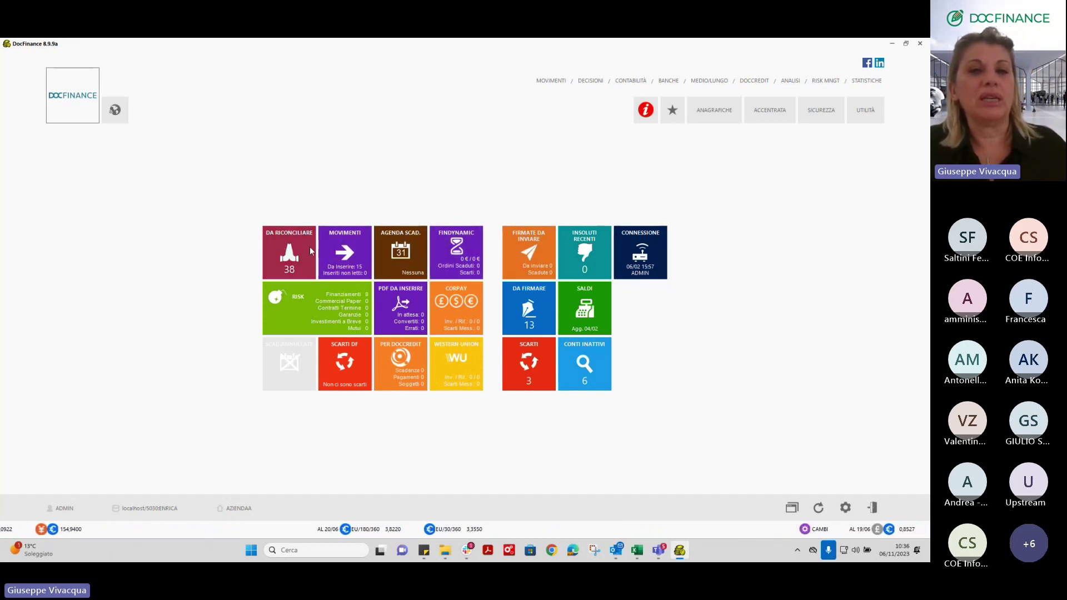
Step: Open the Remote Banking movements awaiting insertion into treasury in a maximised window and widen the Note column to show the full descriptions
click(356, 254)
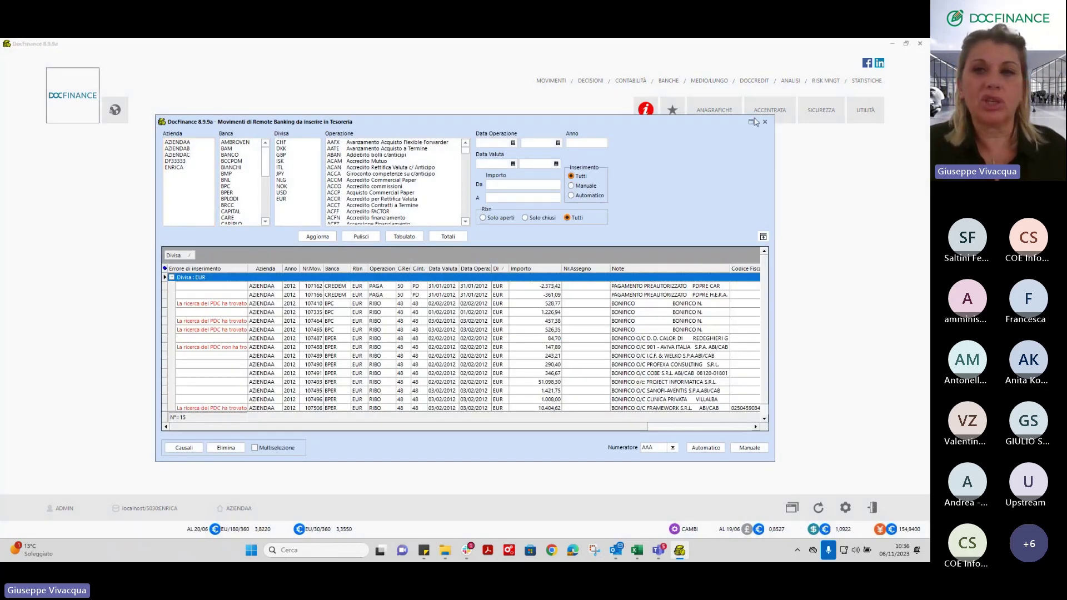
click(749, 124)
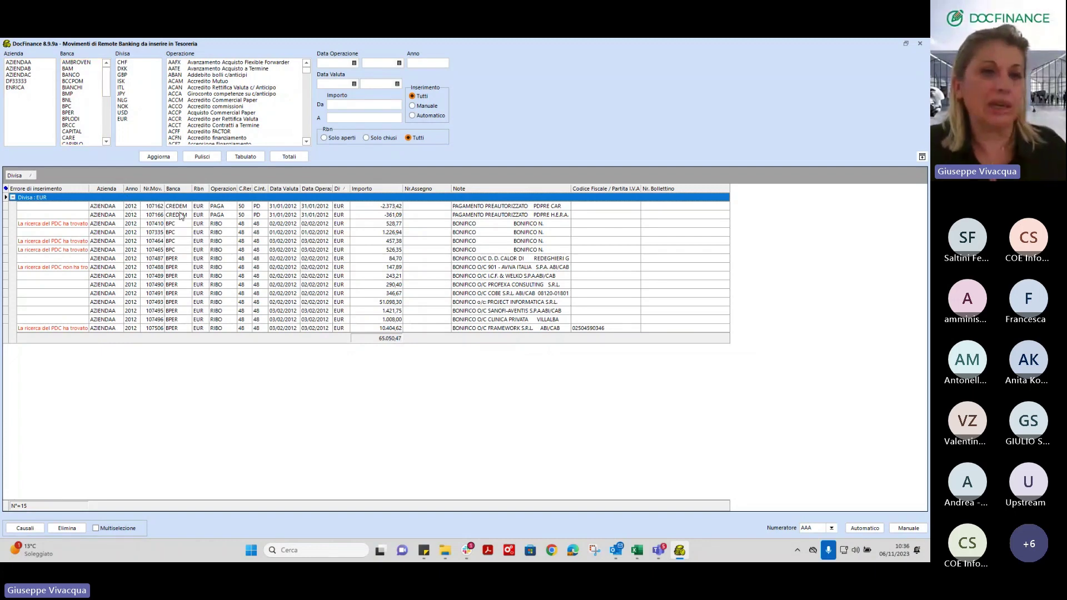
click(179, 232)
click(176, 267)
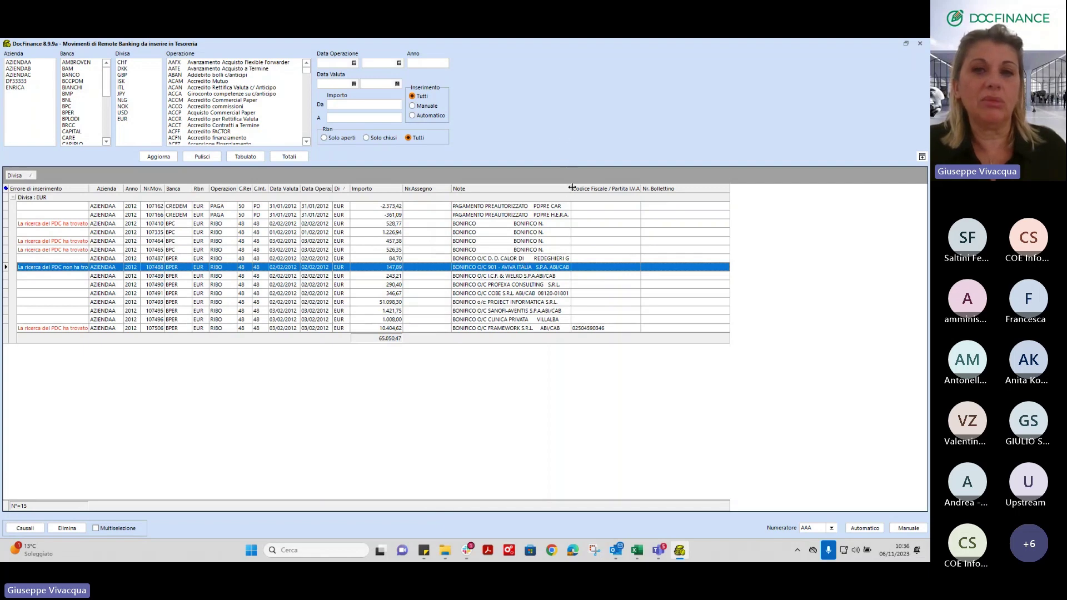
drag(658, 192, 671, 191)
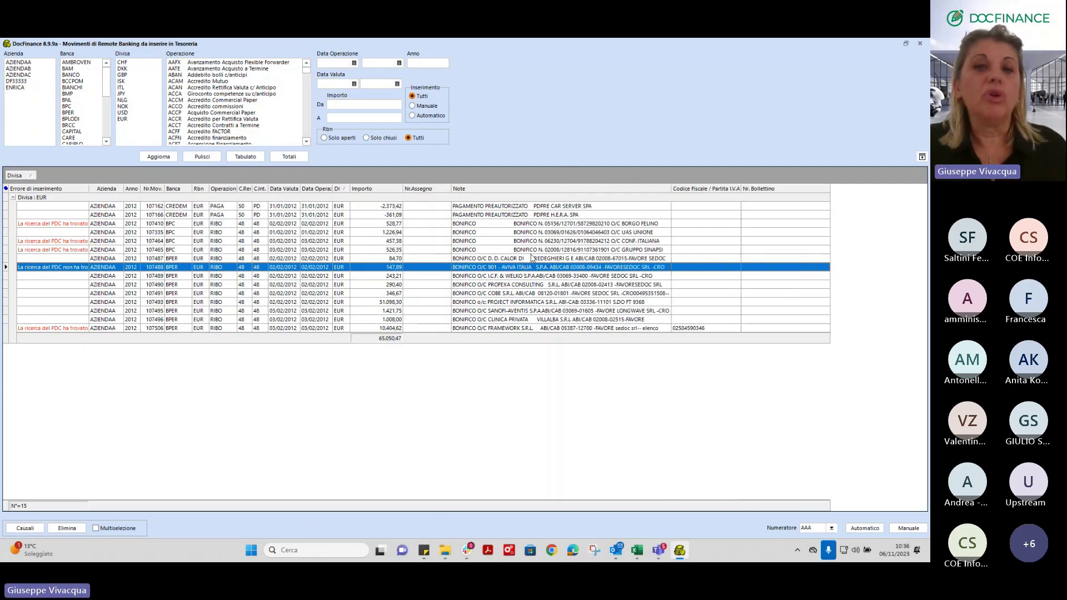
Step: Examine the notes of the listed bank transfers to see which payers and invoices they refer to
key(Up)
key(Up)
key(Up)
key(Up)
key(Up)
key(Up)
click(471, 259)
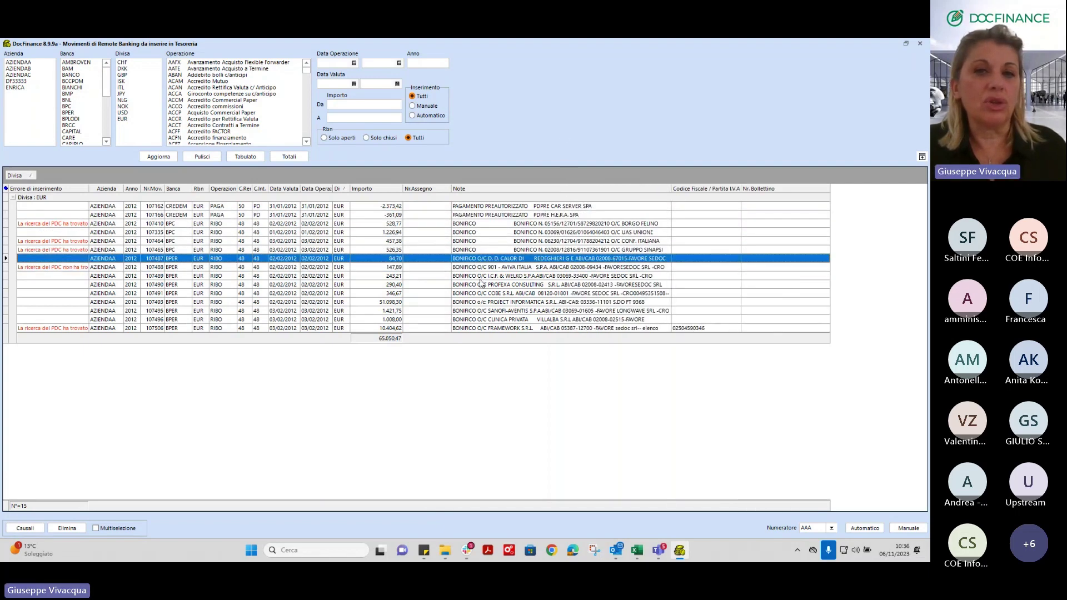
key(Up)
key(Up)
key(Down)
key(Down)
key(Down)
key(Down)
key(Down)
key(Down)
key(Down)
key(Down)
key(Down)
key(Down)
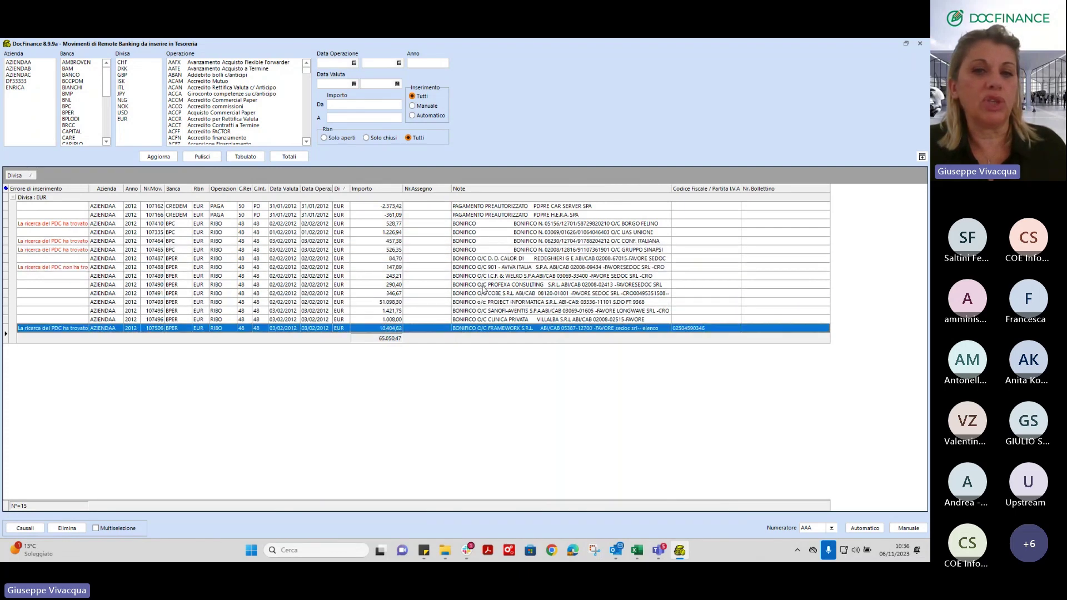
click(530, 295)
click(517, 304)
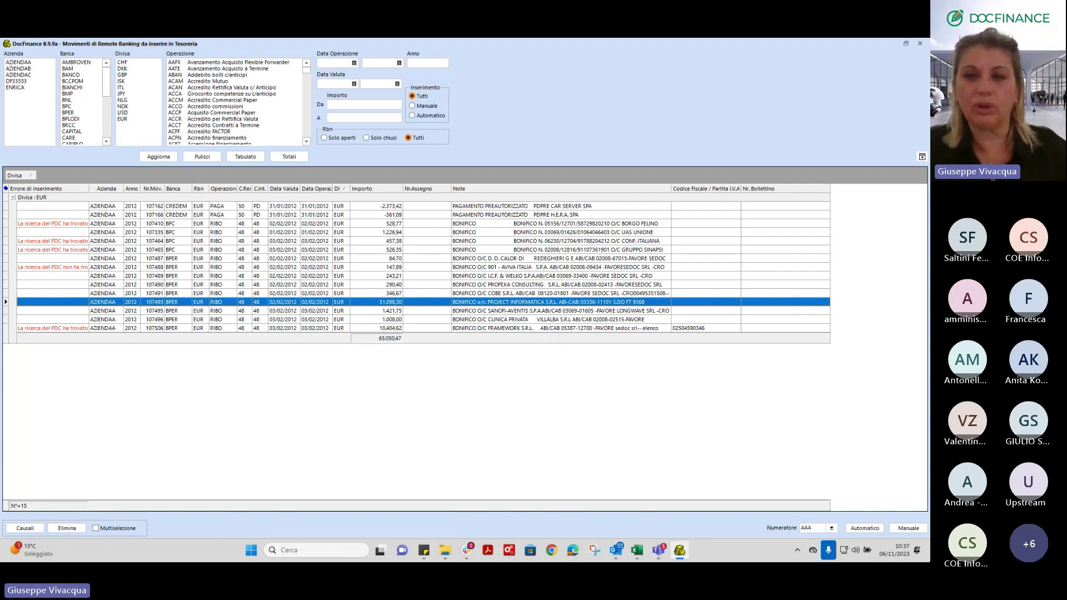
Step: Run the automatic insertion of the Remote Banking movements with numerator AAA and dismiss the import summary
click(865, 528)
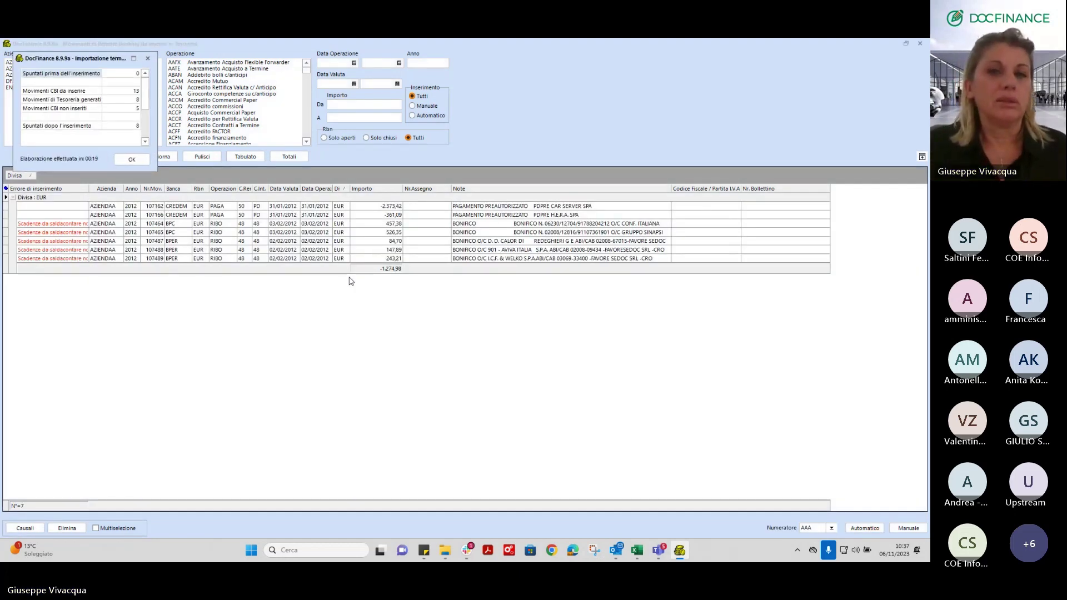
drag(91, 58, 159, 62)
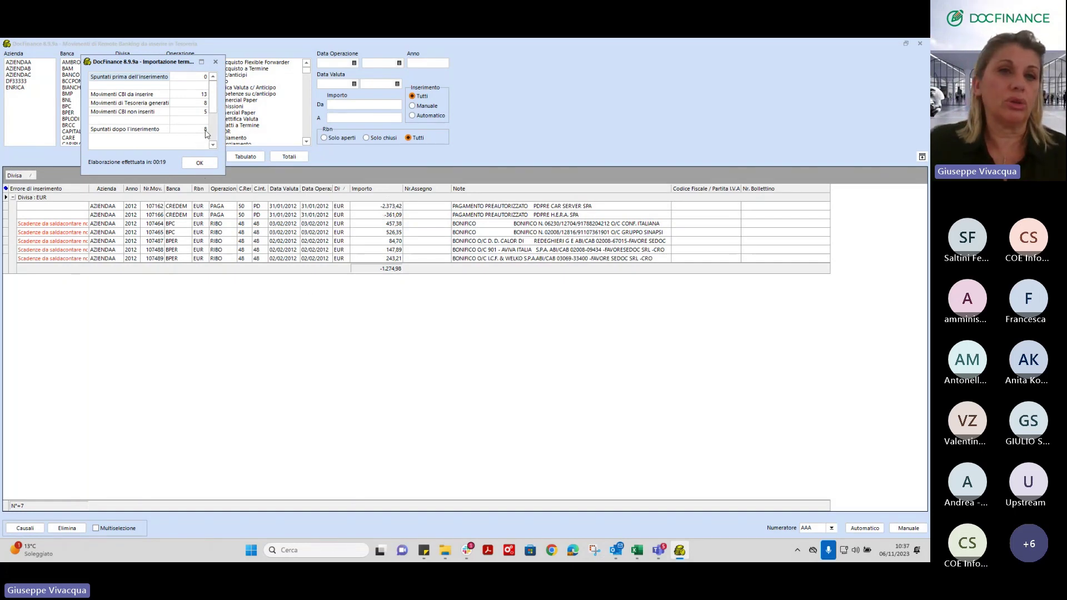
click(199, 162)
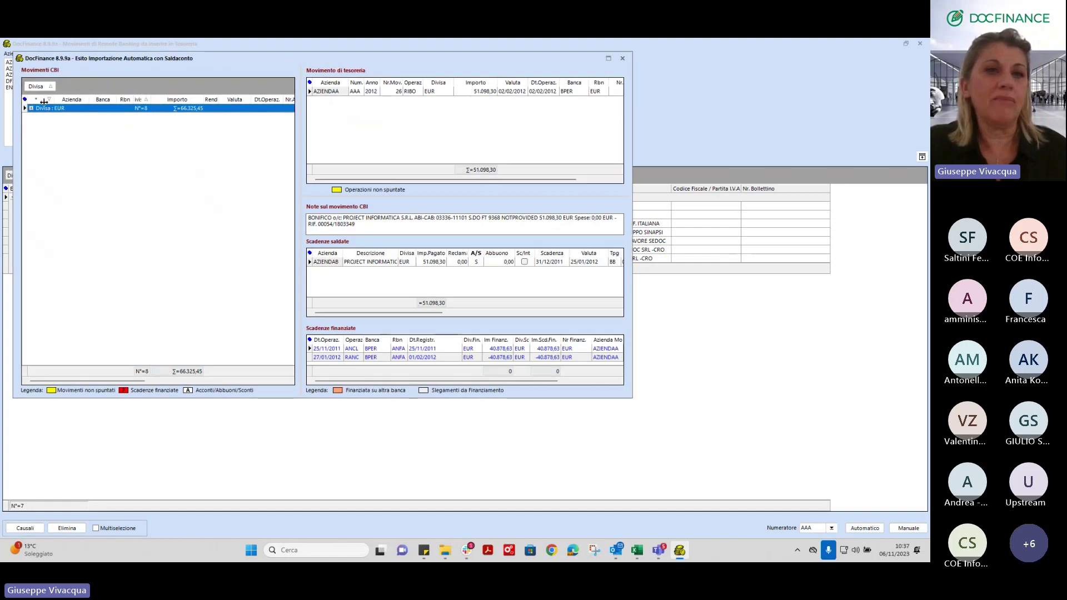
Step: Expand the EUR group in the maximised automatic import results and look through the due items settled by several movements
click(31, 108)
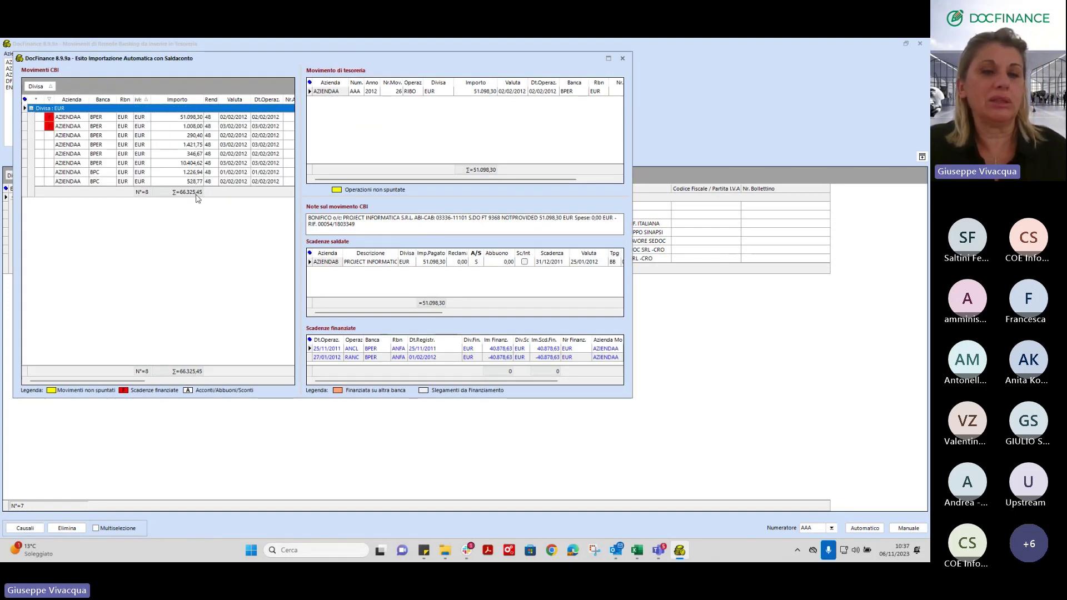
click(608, 58)
click(176, 156)
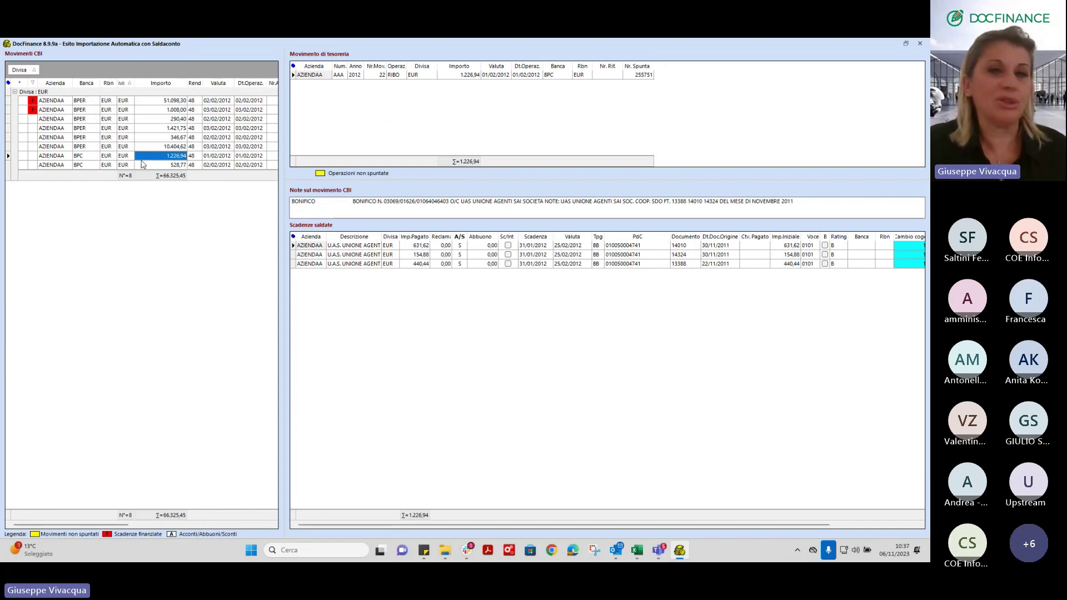
click(175, 146)
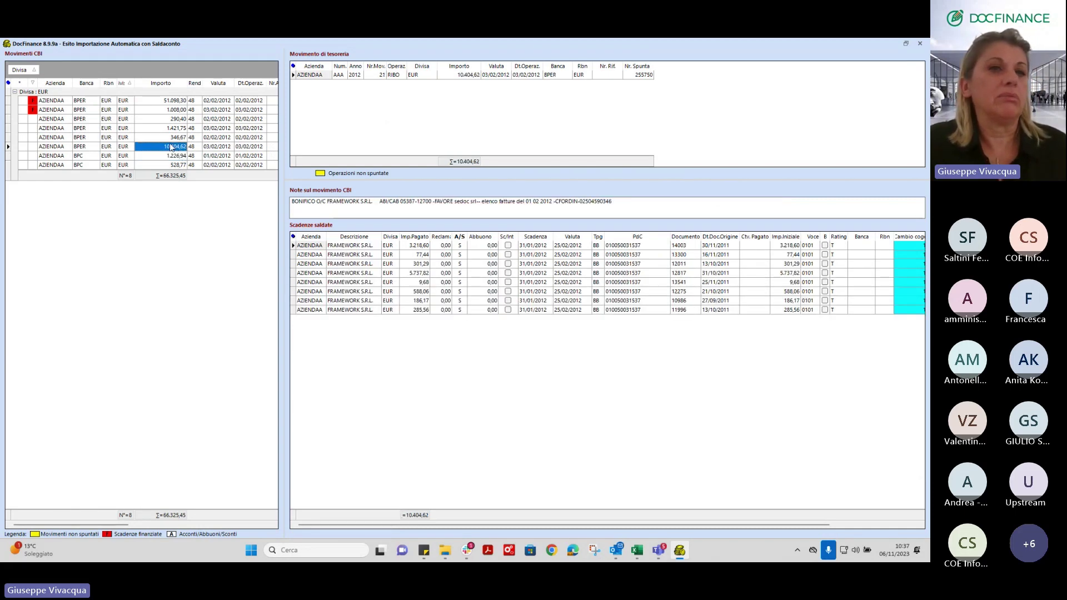
click(175, 165)
click(176, 156)
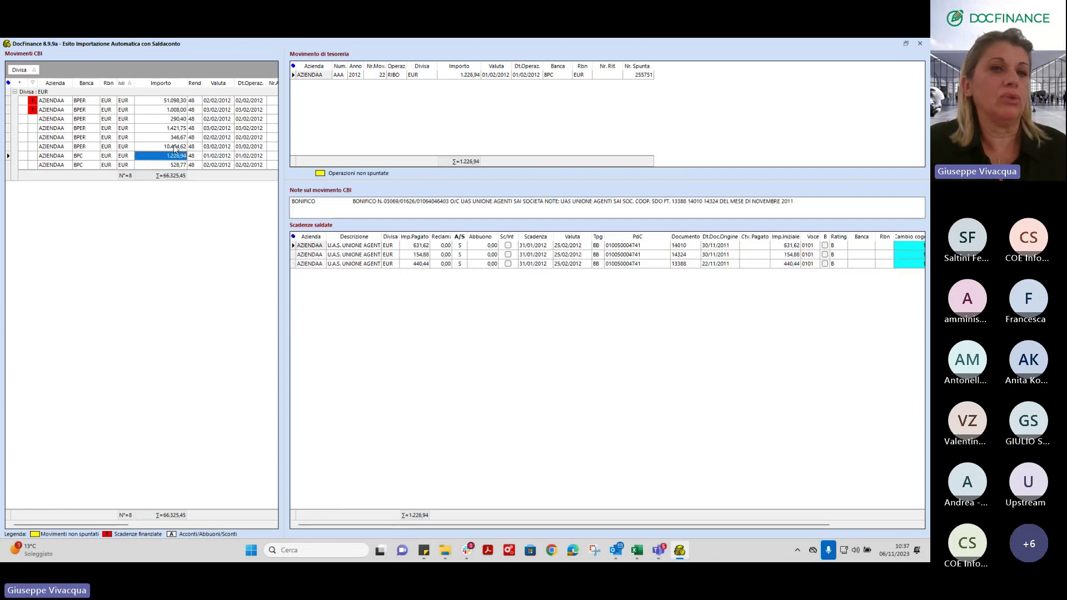
click(178, 137)
click(183, 128)
click(182, 112)
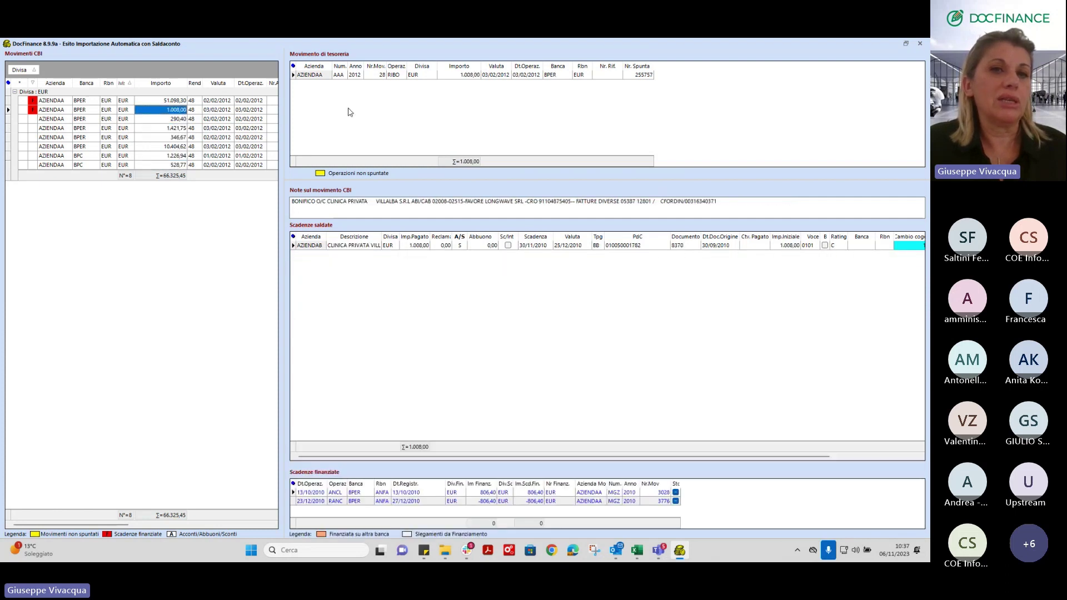
Step: Examine the note of the 528,77 BPC transfer and widen the Descrizione column of its settled due items
click(174, 165)
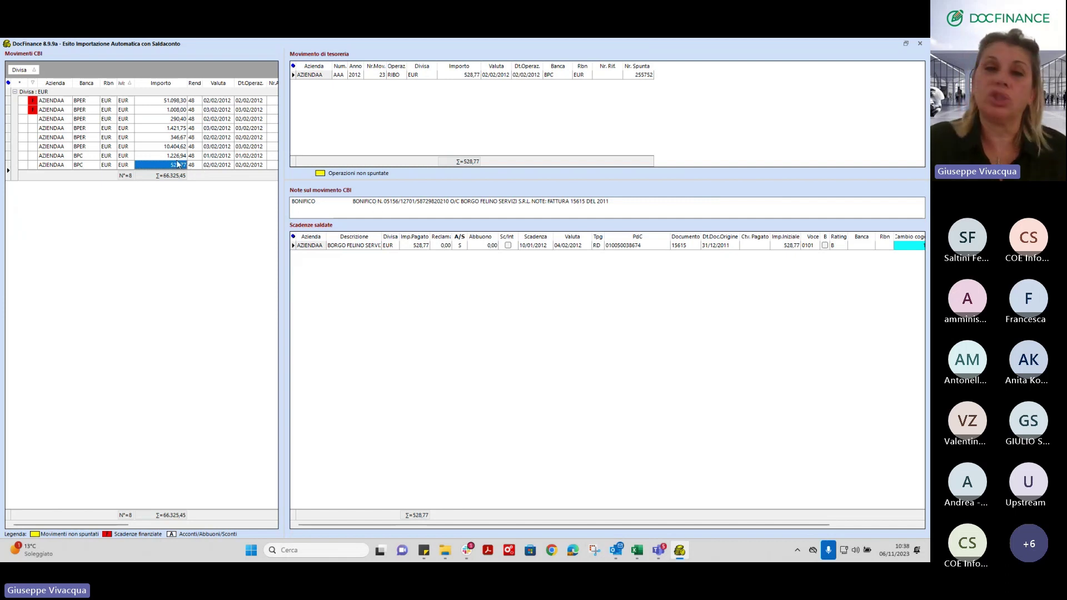
drag(368, 201, 670, 200)
click(667, 201)
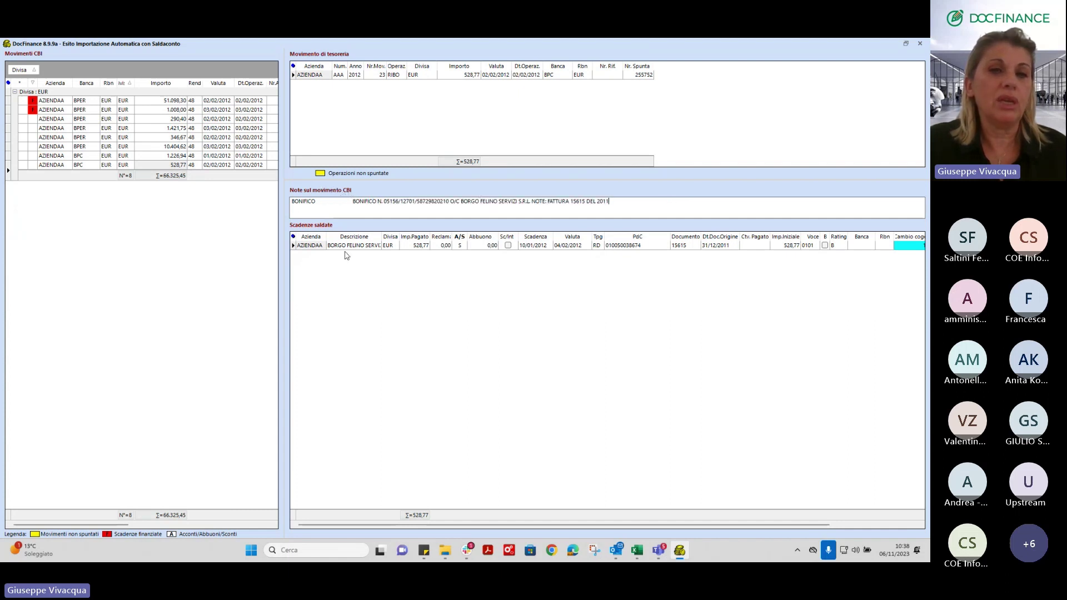
click(361, 245)
drag(381, 236, 408, 236)
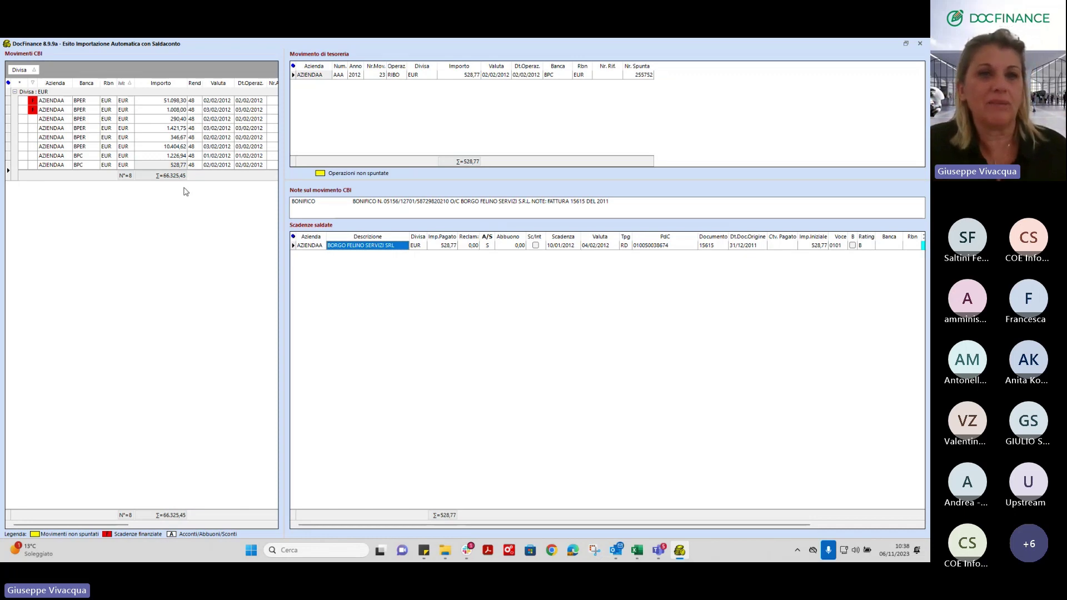
Step: Compare the notes of the 1.226,94 and 10.404,62 transfers with the due items they settled
click(177, 156)
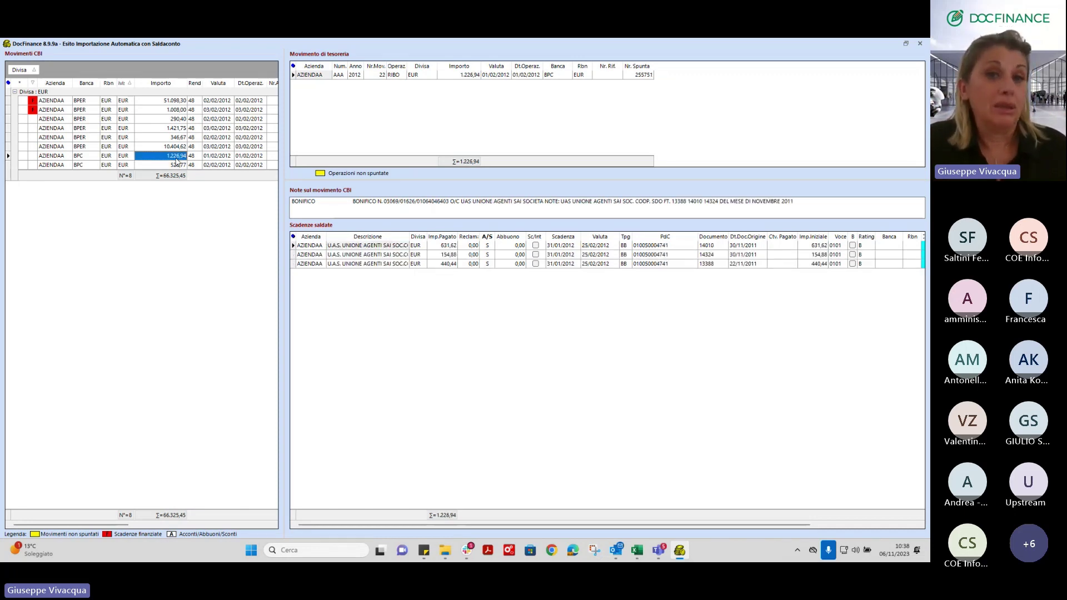
click(443, 264)
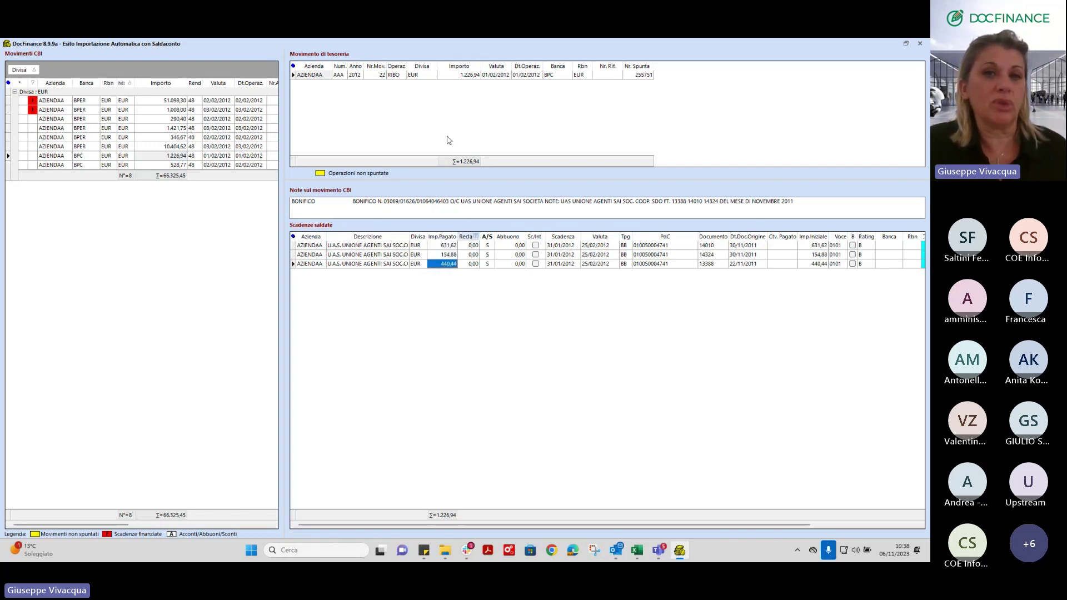
click(167, 147)
click(376, 247)
click(378, 263)
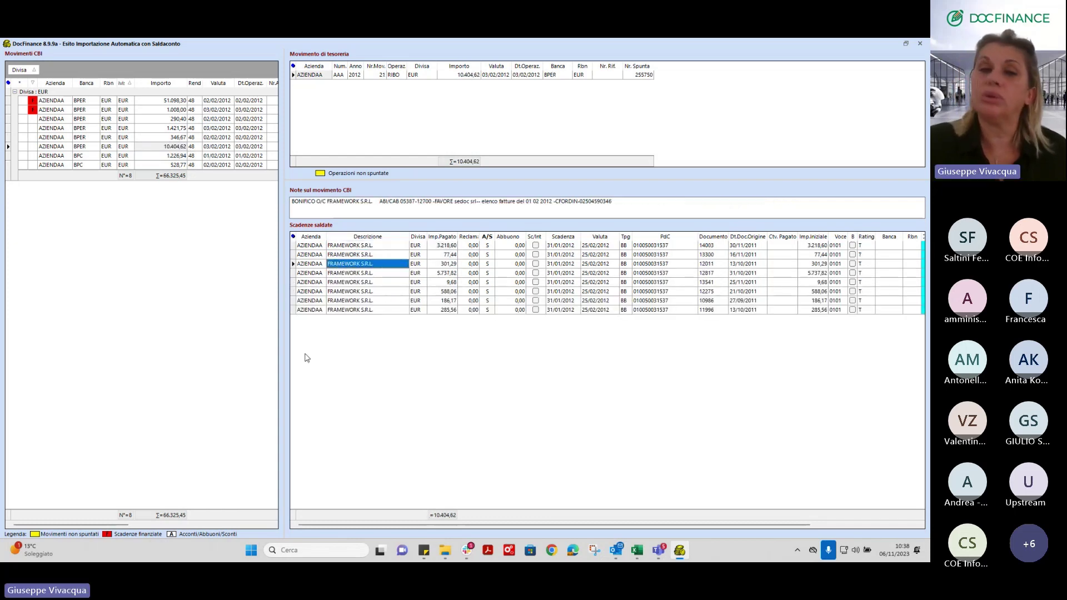
Step: Review the settled due items of the remaining BPER transfers of 1.421,75, 346,67 and 290,40
click(182, 138)
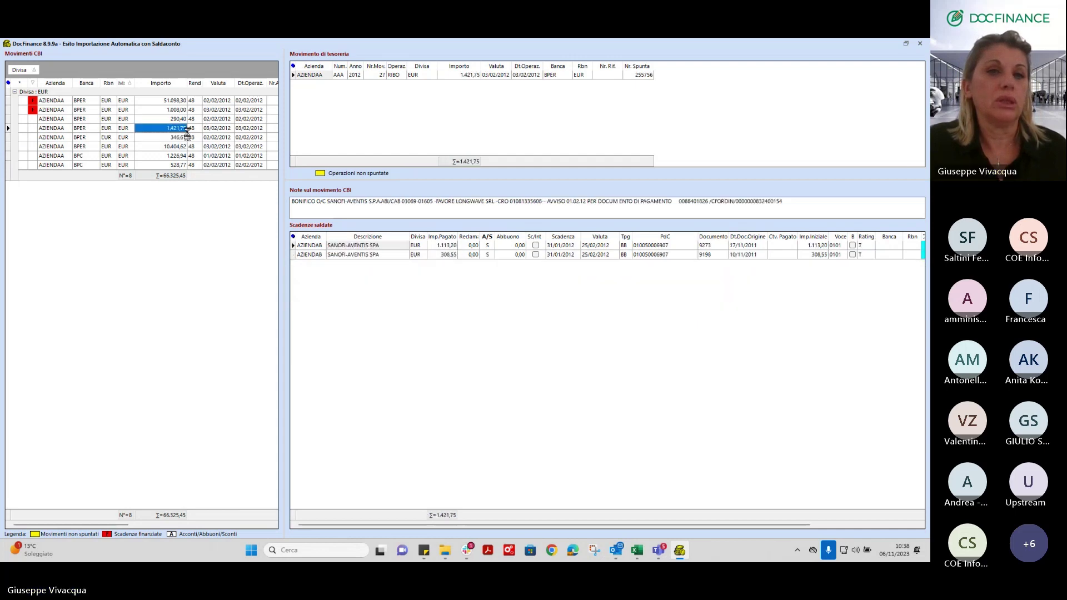
click(178, 119)
click(182, 139)
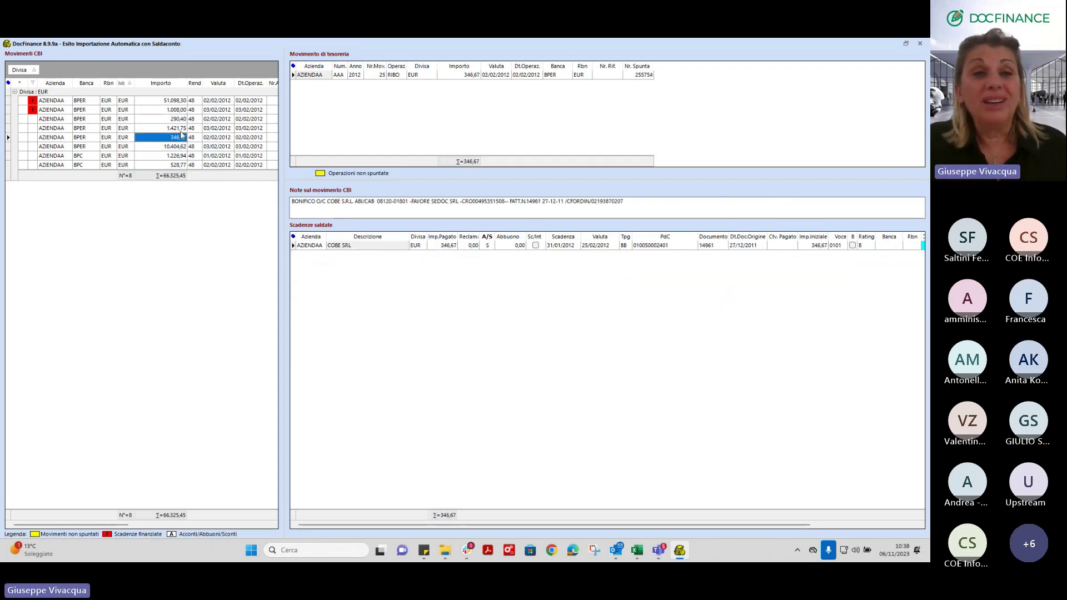
click(177, 127)
click(165, 110)
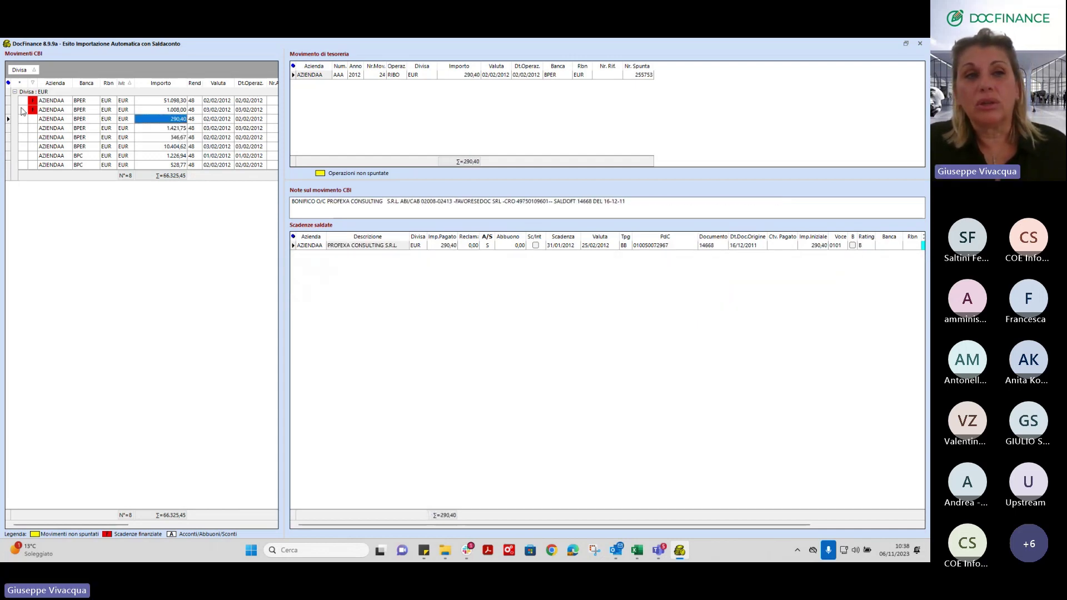
Step: Check the financed due items of the two red-flagged transfers, 51.098,30 and 1.008,00, and close the import results
click(173, 101)
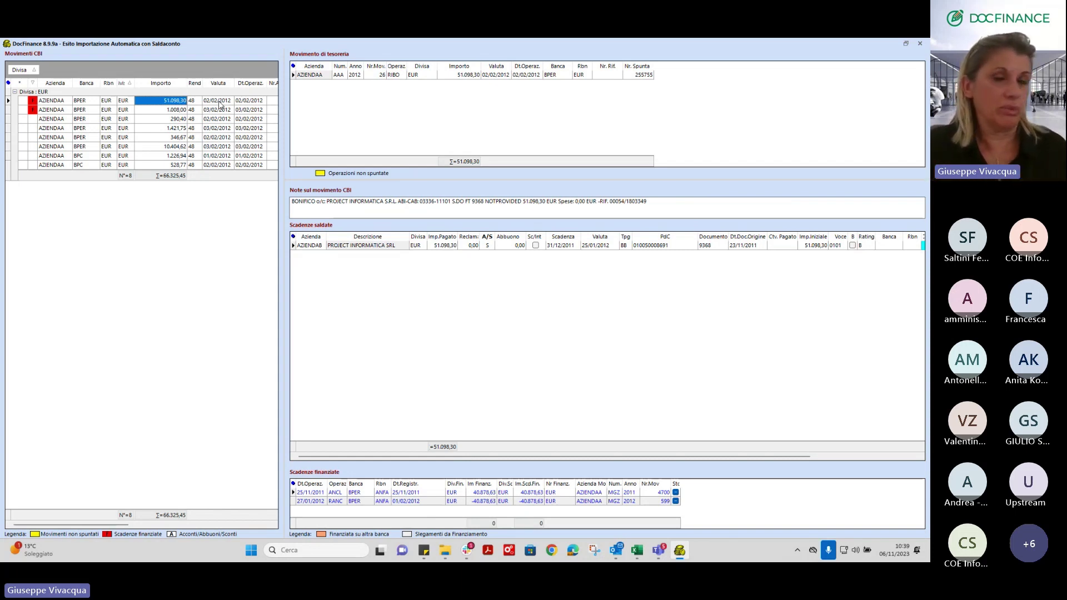
click(181, 110)
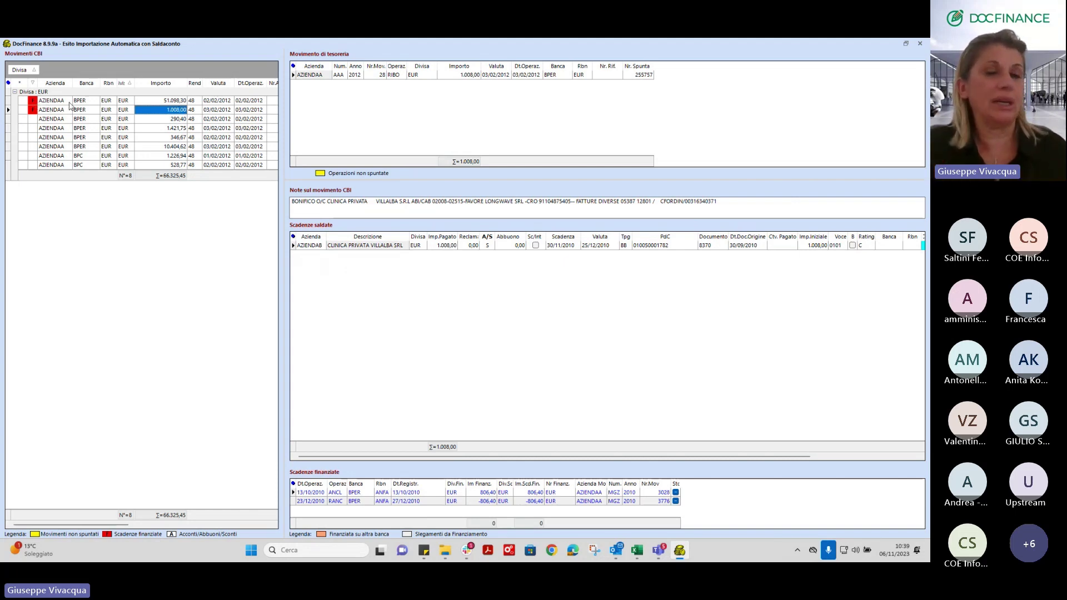
click(382, 493)
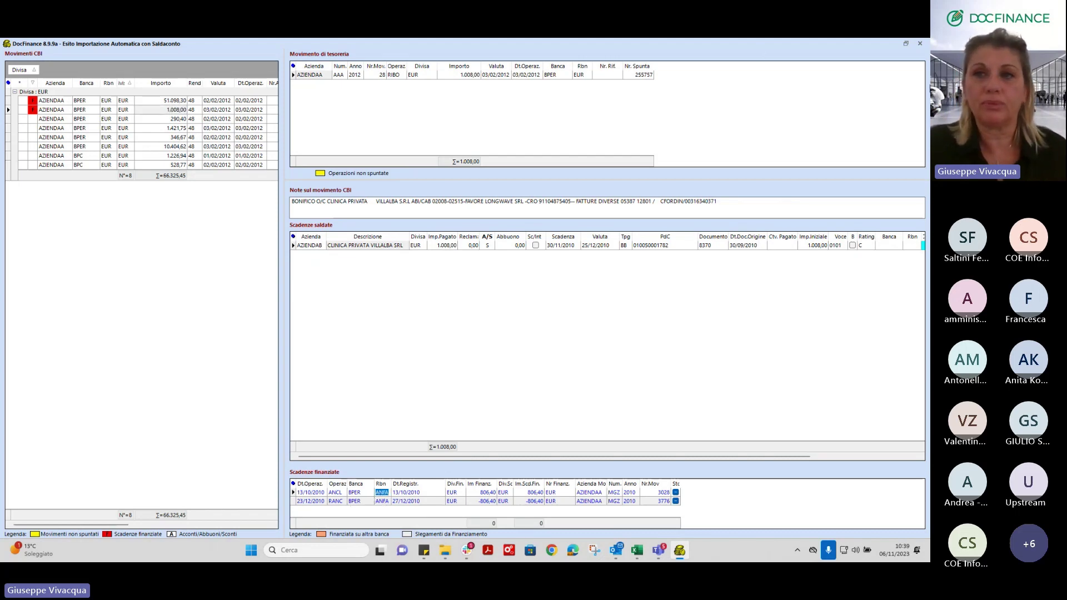
click(920, 46)
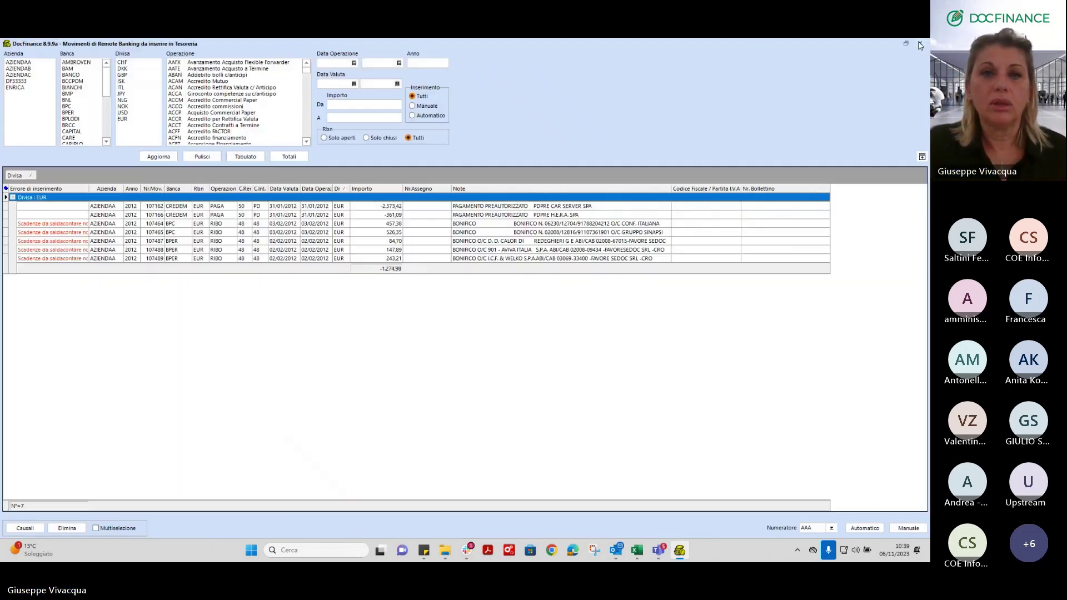
Step: Look through the transfers left in the list with a settlement error after the automatic insertion
click(289, 232)
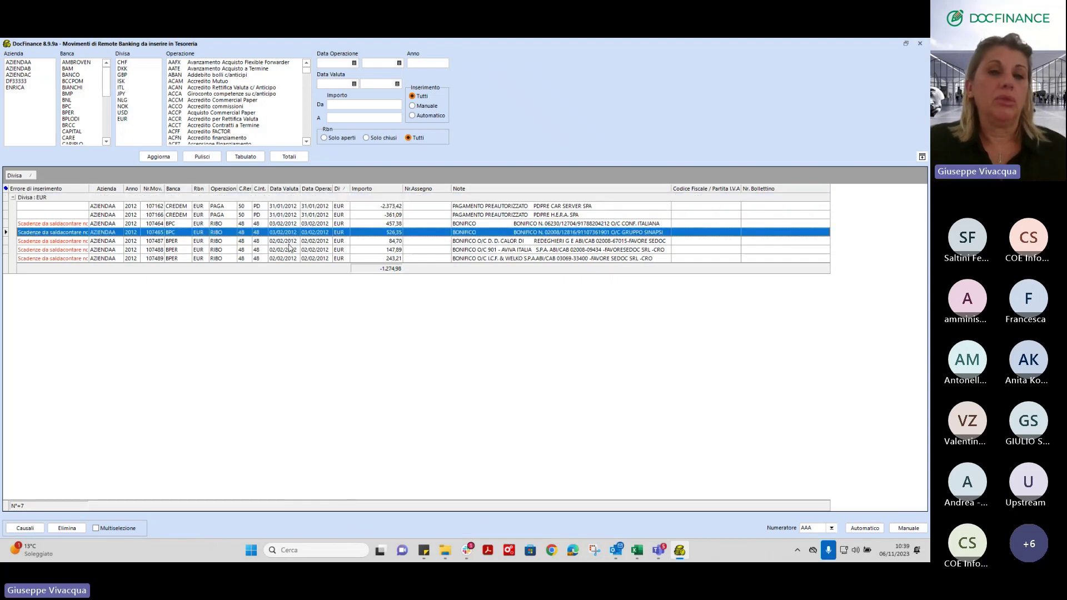
click(288, 242)
click(286, 250)
Step: Start the manual insertion of the 243,21 I.C.F. & WELKO transfer, reach its due-item search and move that window higher up
click(283, 259)
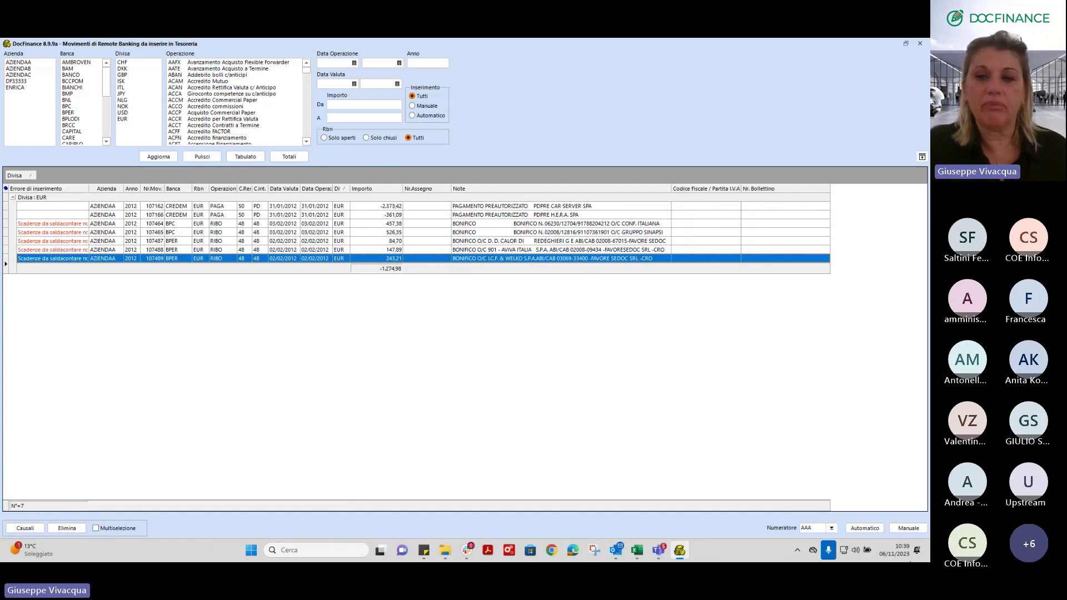
click(915, 530)
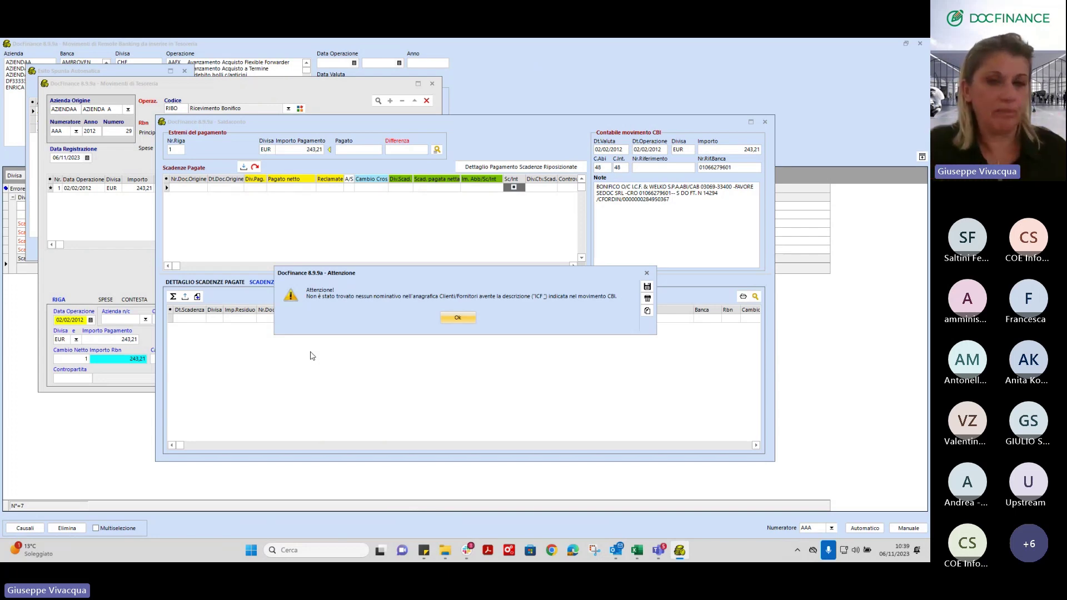
click(455, 320)
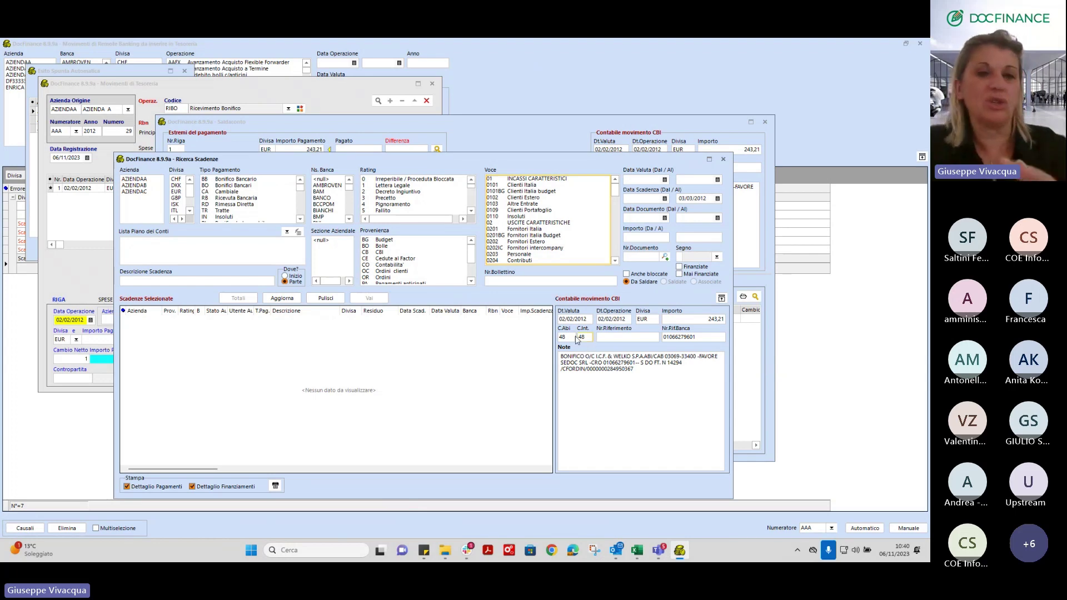
drag(554, 153, 556, 72)
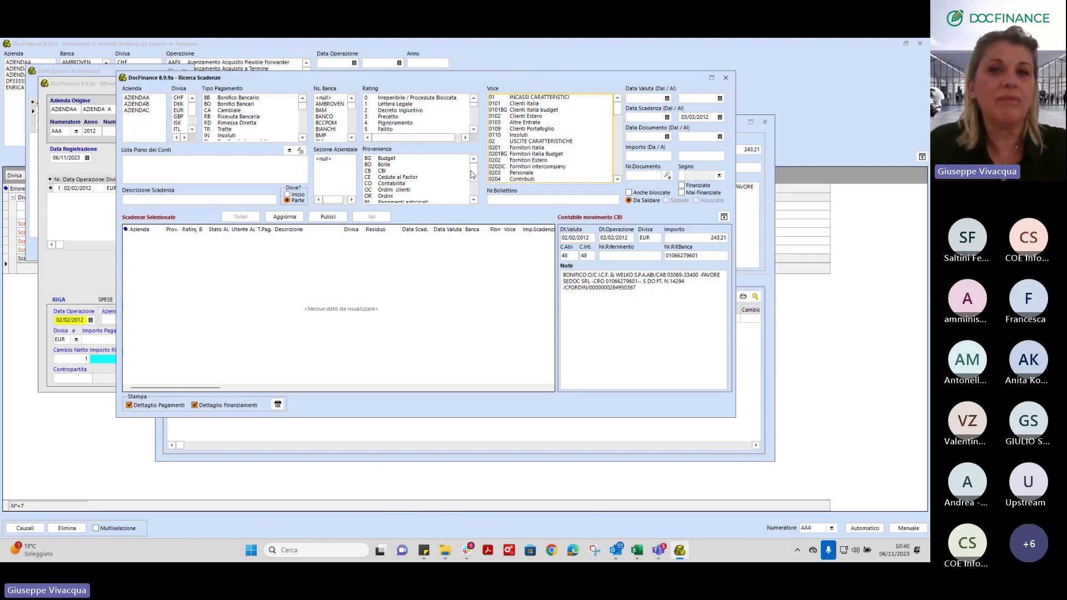
Step: Close the due-item search without choosing anything and look across the columns of the paid due items grid in the settlement window
click(726, 79)
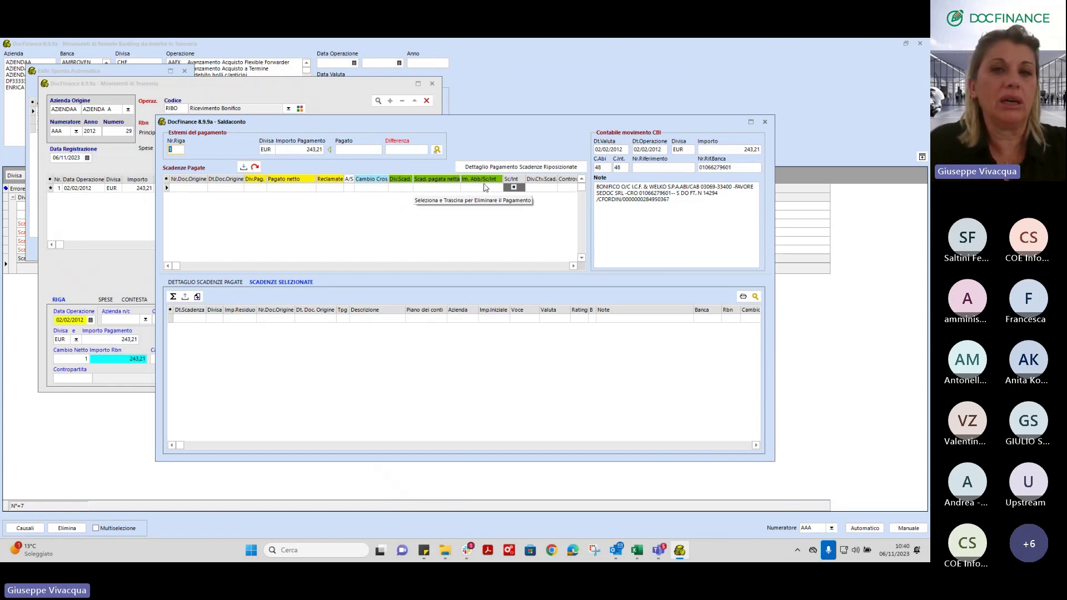
click(422, 193)
click(328, 187)
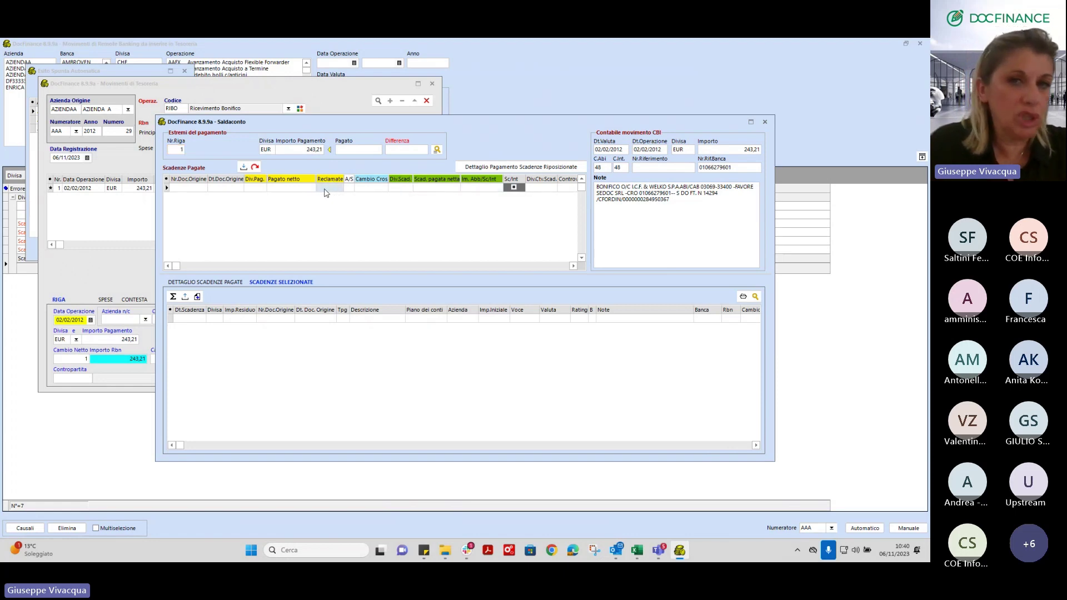
click(557, 266)
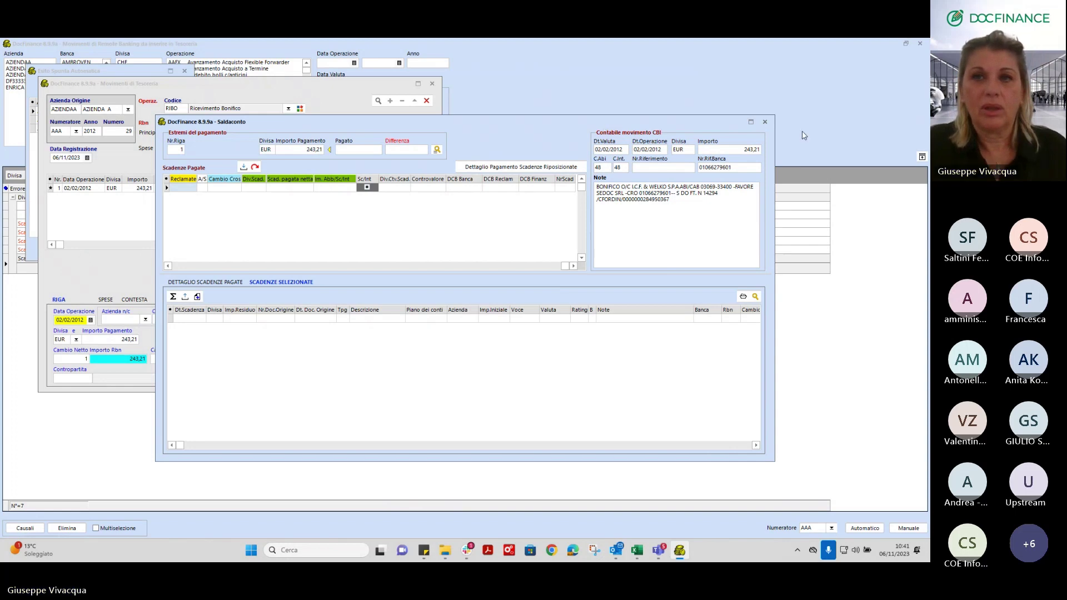
Step: Abandon the manual insertion of the 243,21 transfer, return to the movement list and select the 147,89 transfer
click(765, 122)
click(426, 100)
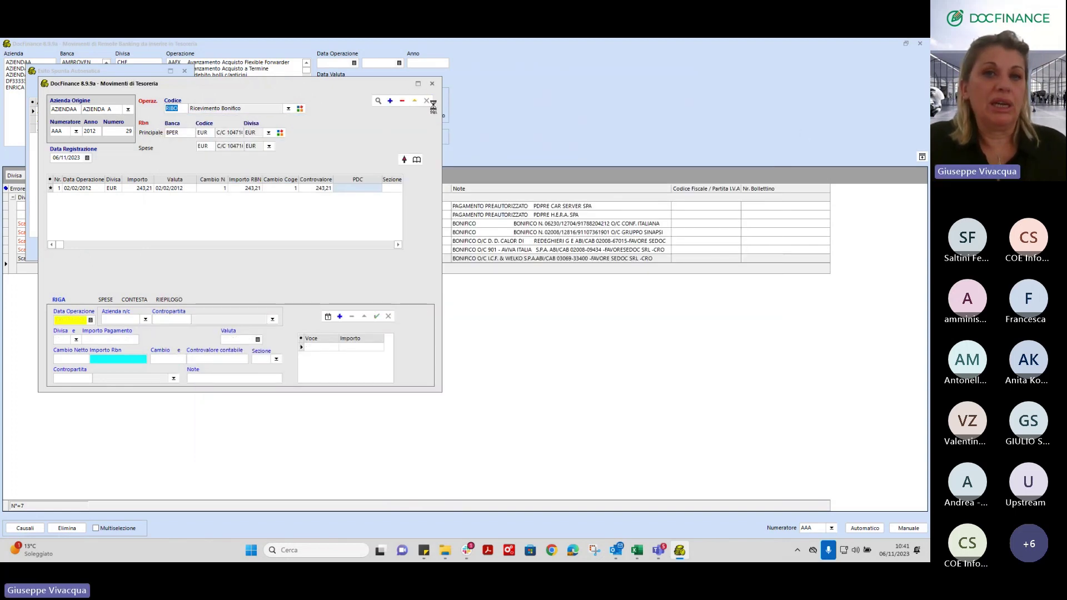
click(184, 72)
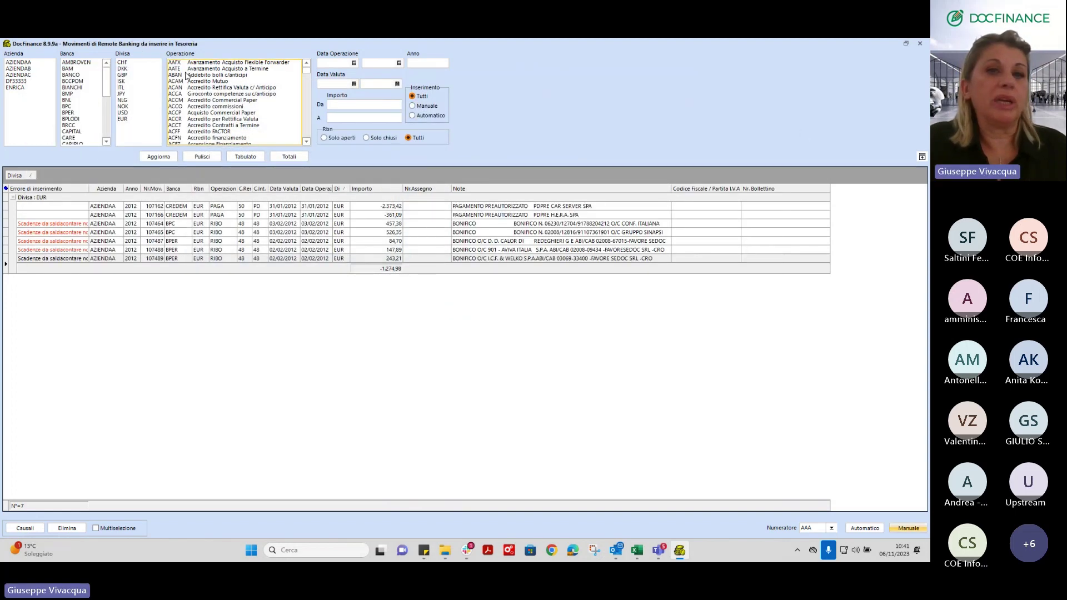
click(257, 250)
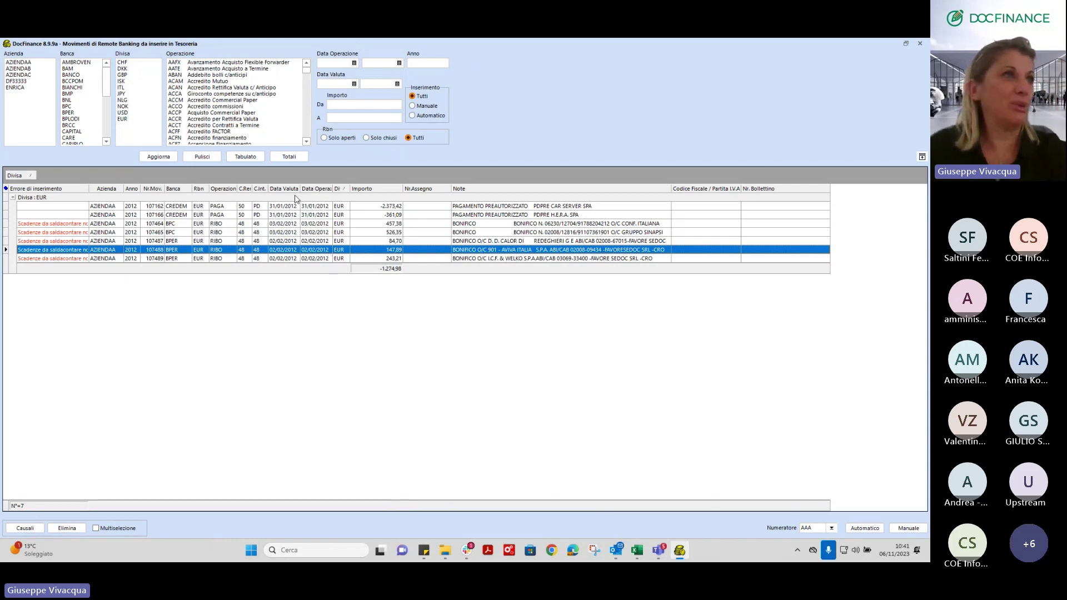
Step: Close the movement list, reopen it from the home dashboard to check the movements still left, and close it again
click(919, 43)
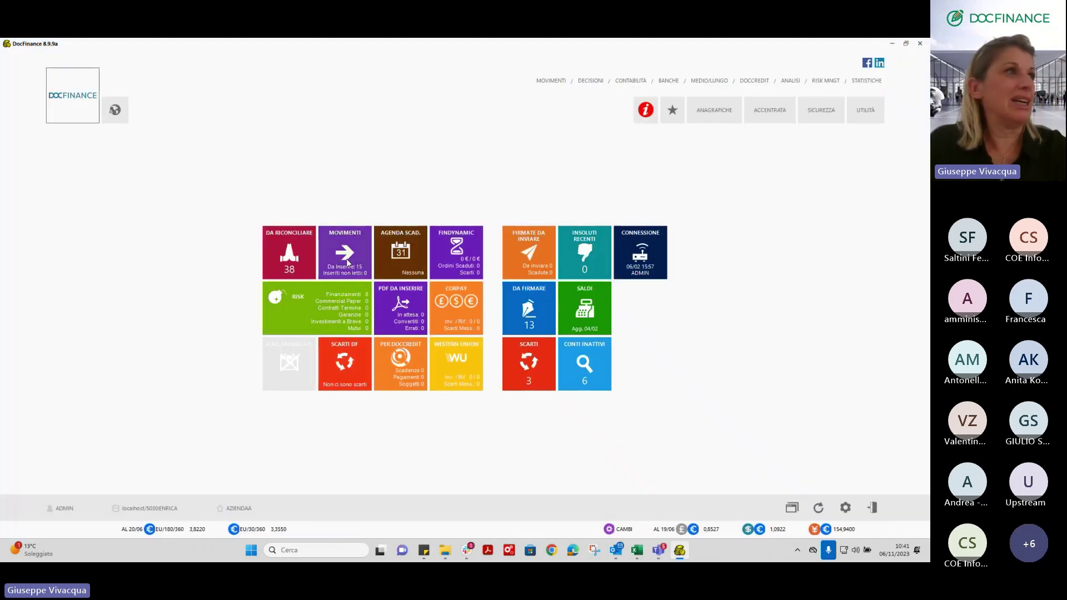
click(364, 272)
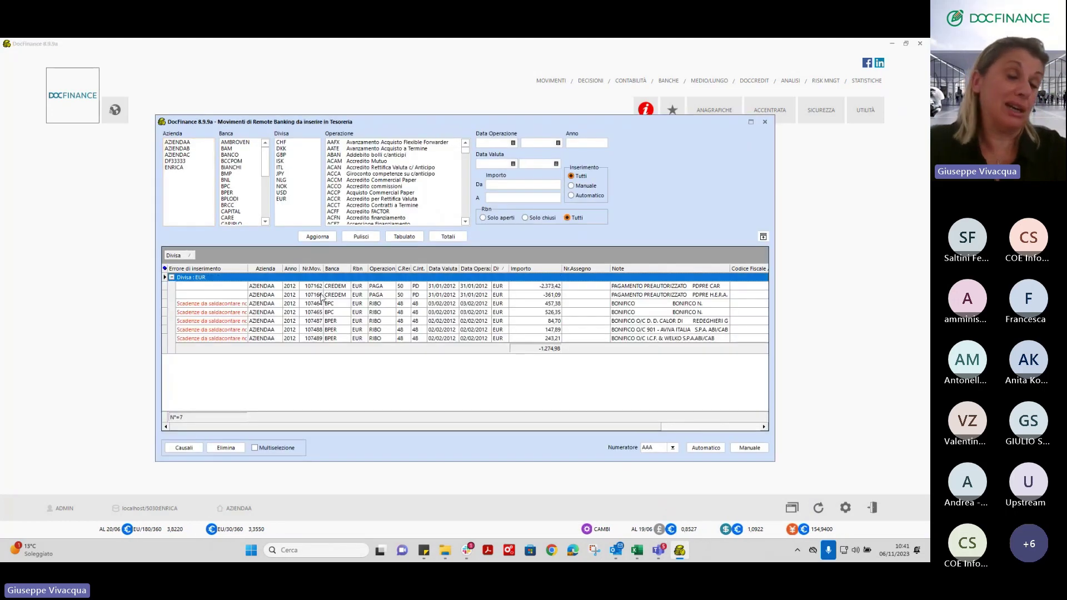
drag(384, 118, 341, 81)
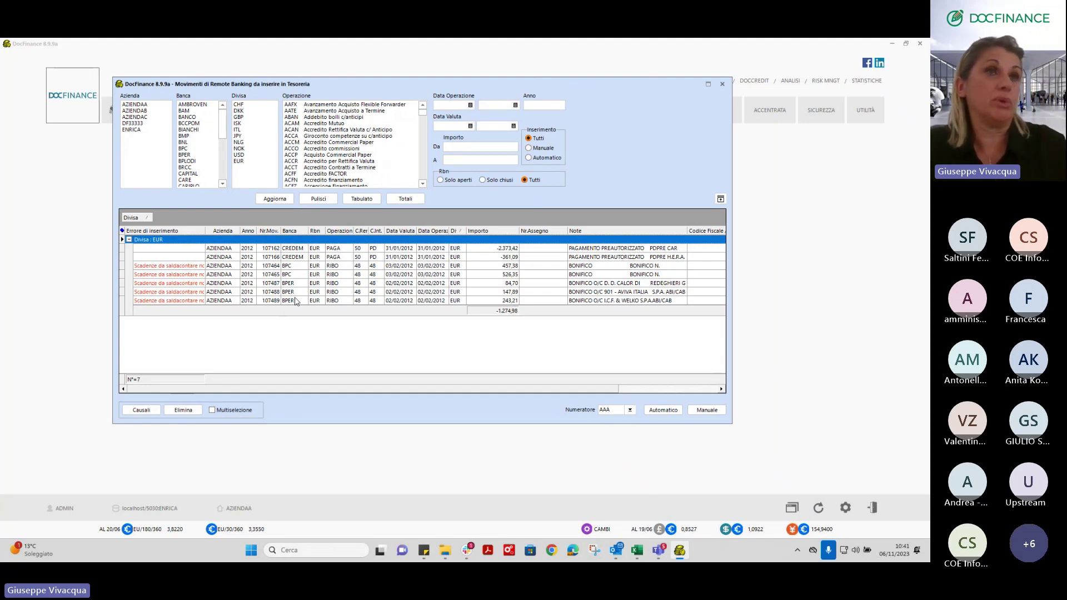
click(722, 85)
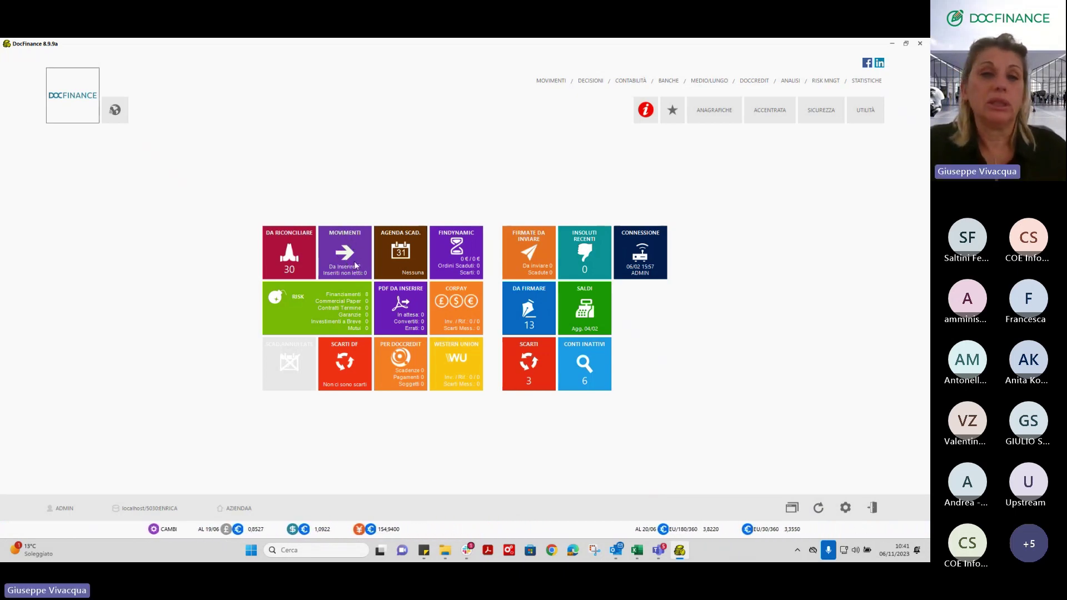
Step: Open the reconciliation summary of movements still to be matched and bring up the manual bank matching for the BPC account
click(296, 256)
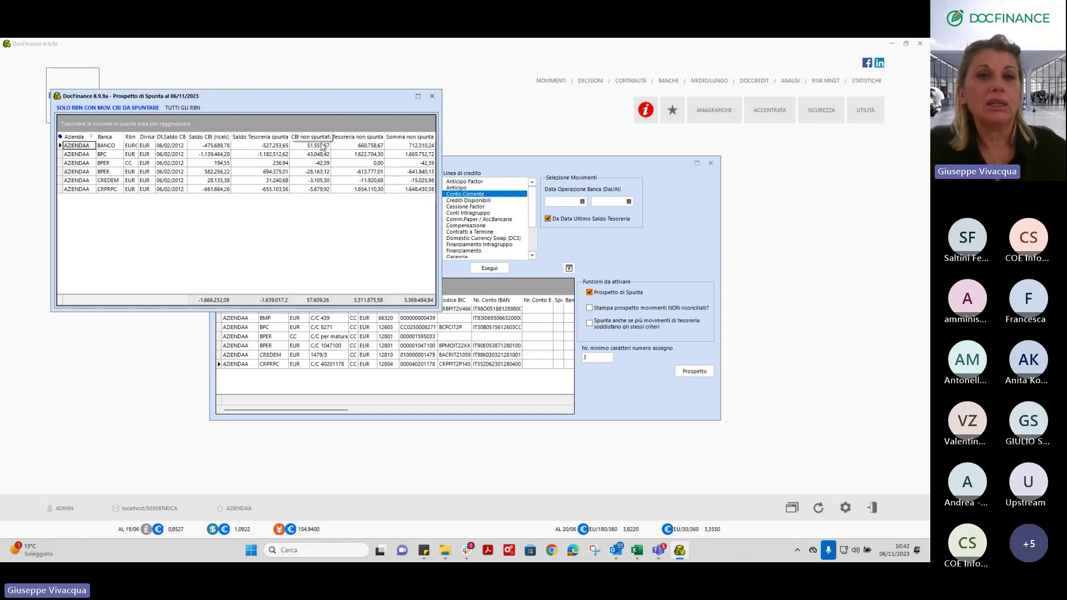
click(318, 155)
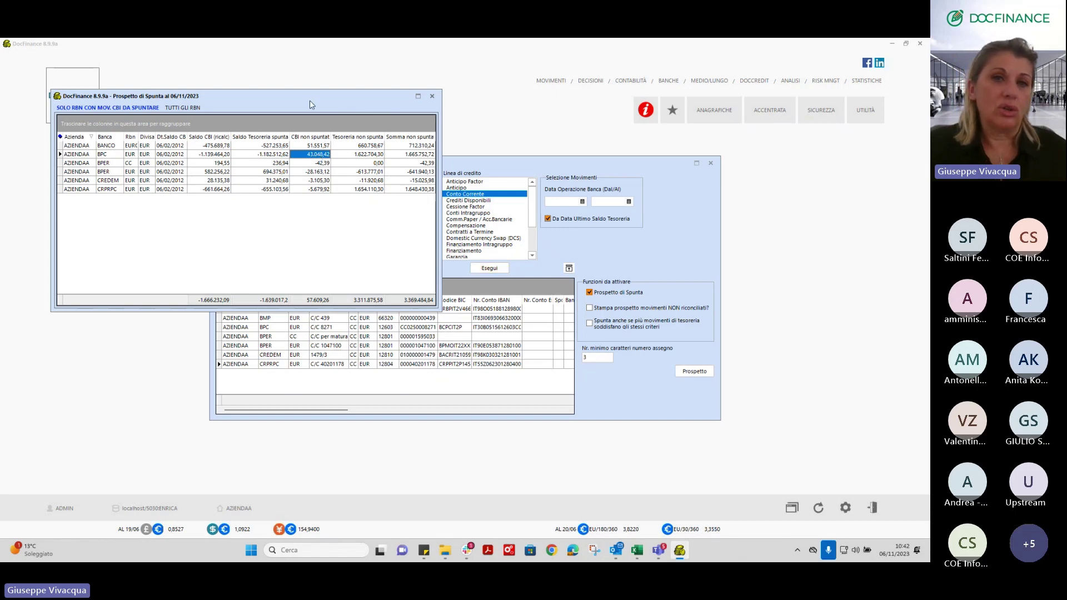
drag(309, 102, 370, 116)
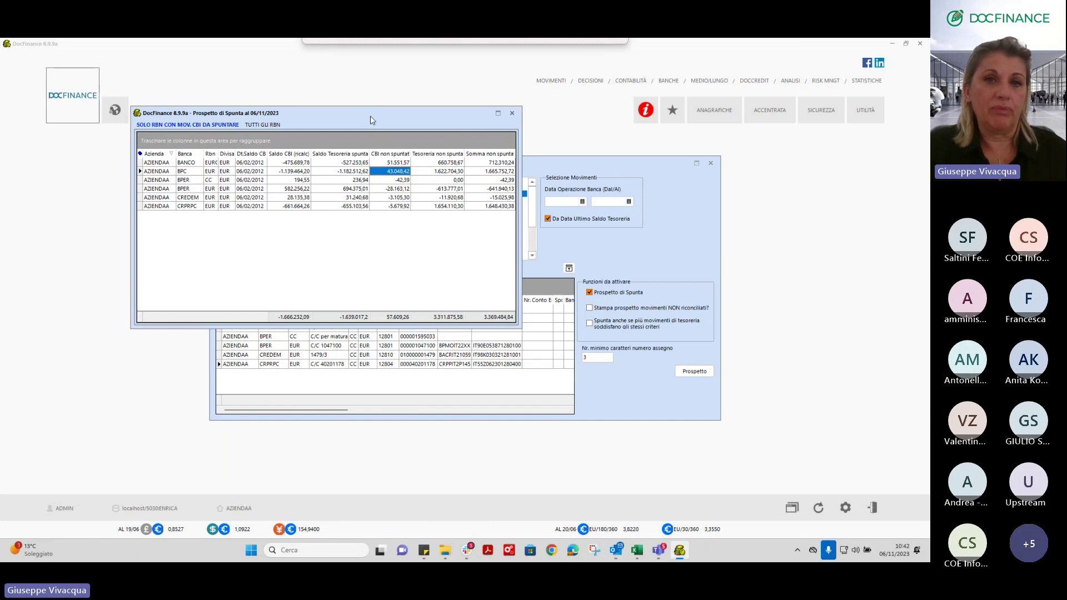
click(358, 175)
double_click(359, 175)
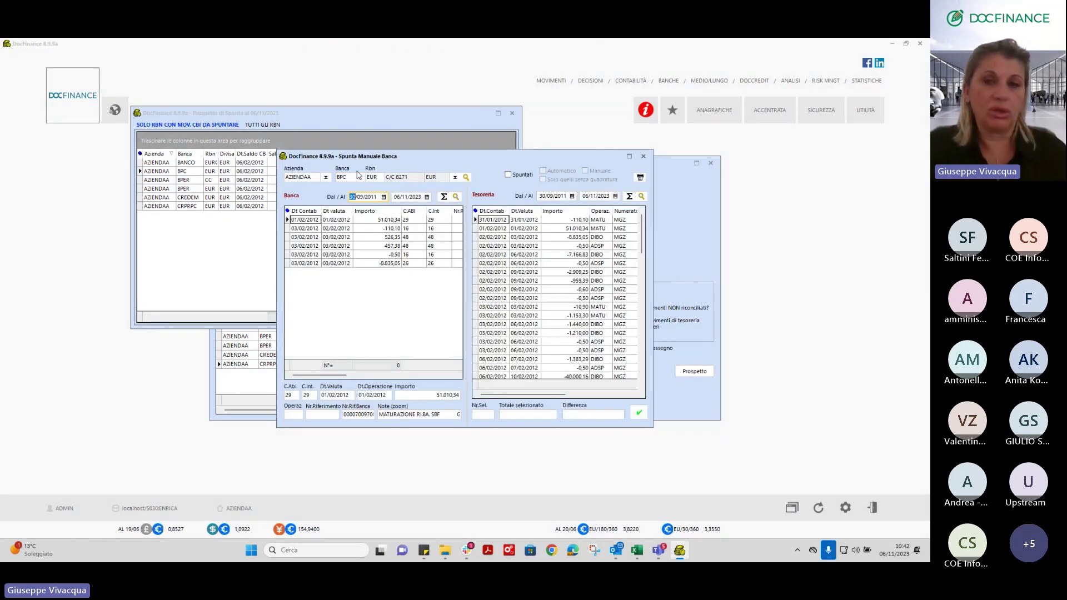
Step: Limit the treasury movements to dates up to 03/02/2012 and maximise the manual matching window
click(600, 197)
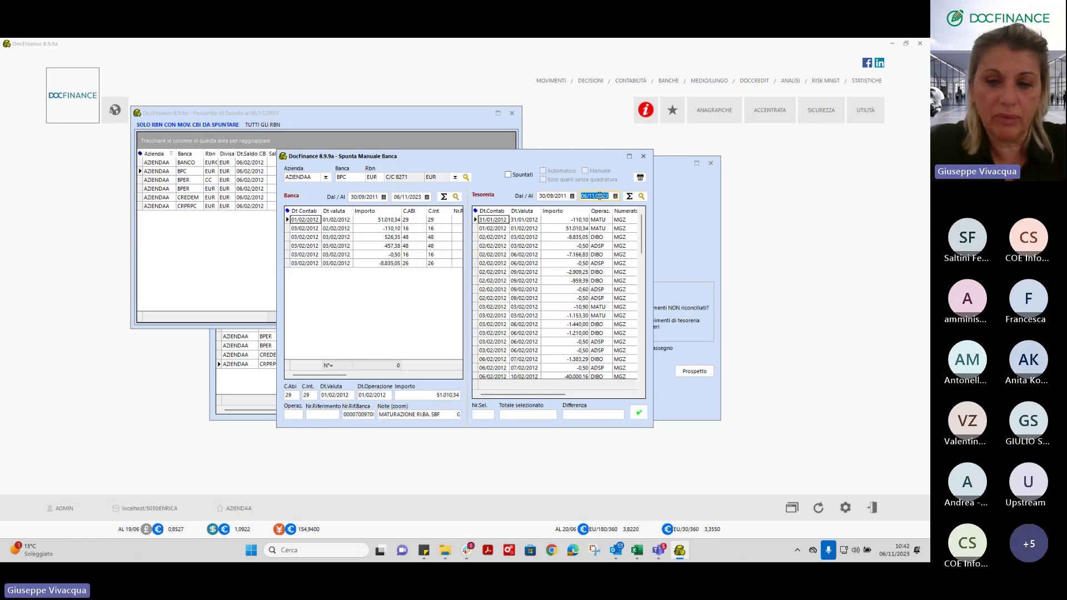
text(0)
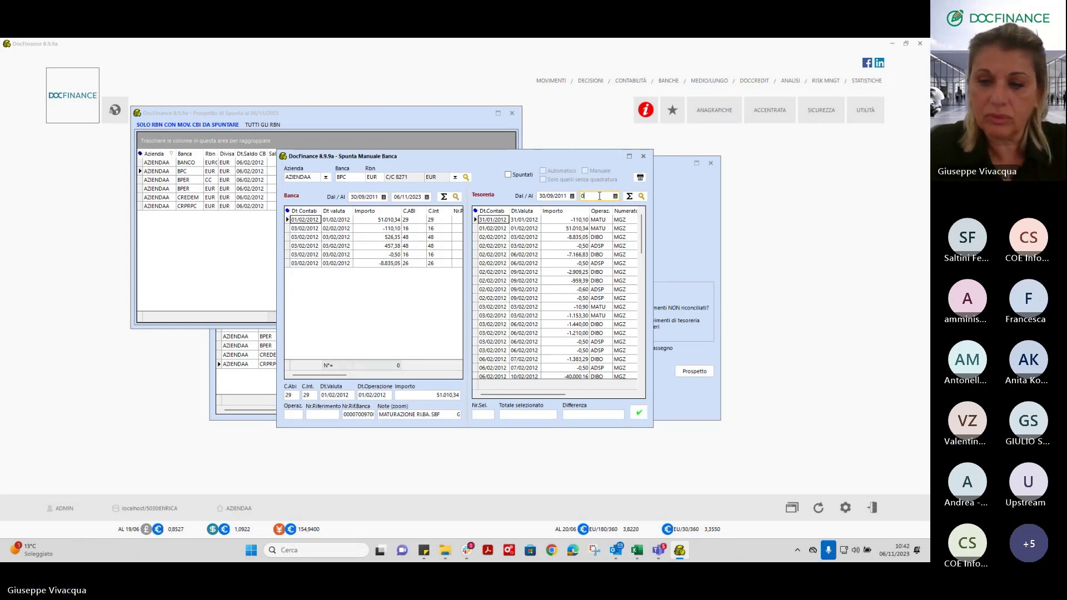
text(3/02/2012)
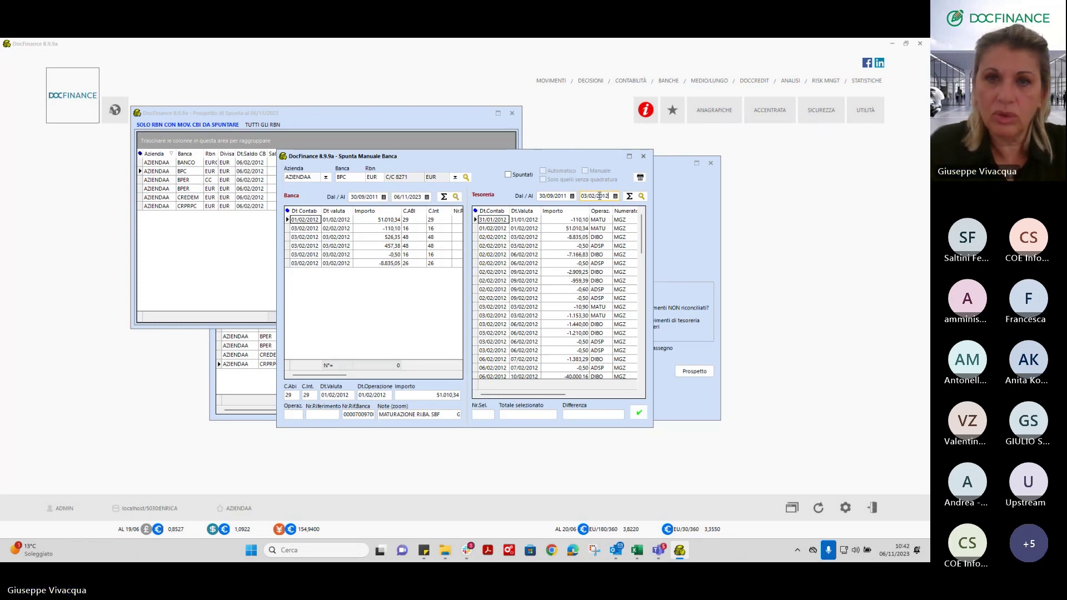
key(Return)
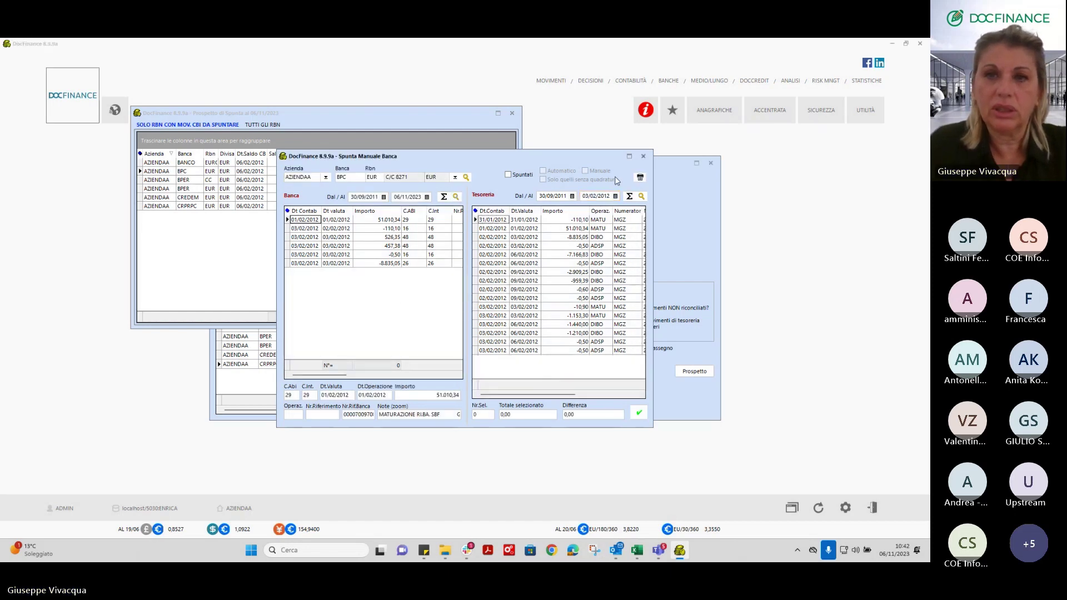
click(629, 156)
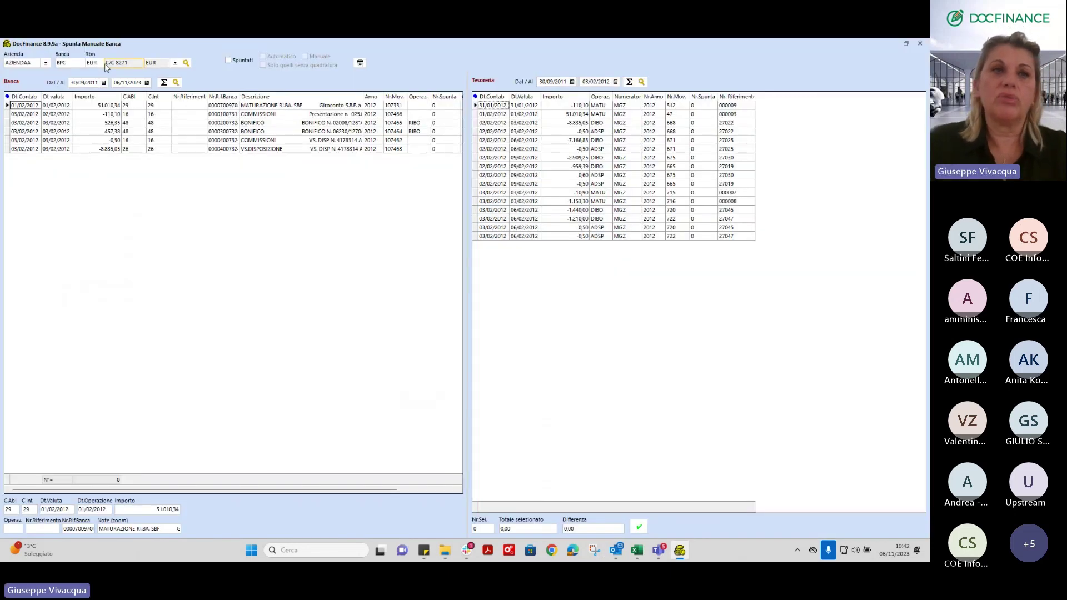
Step: Go back to the reconciliation summary to check the BPC account row, then return to the maximised manual matching window
click(124, 63)
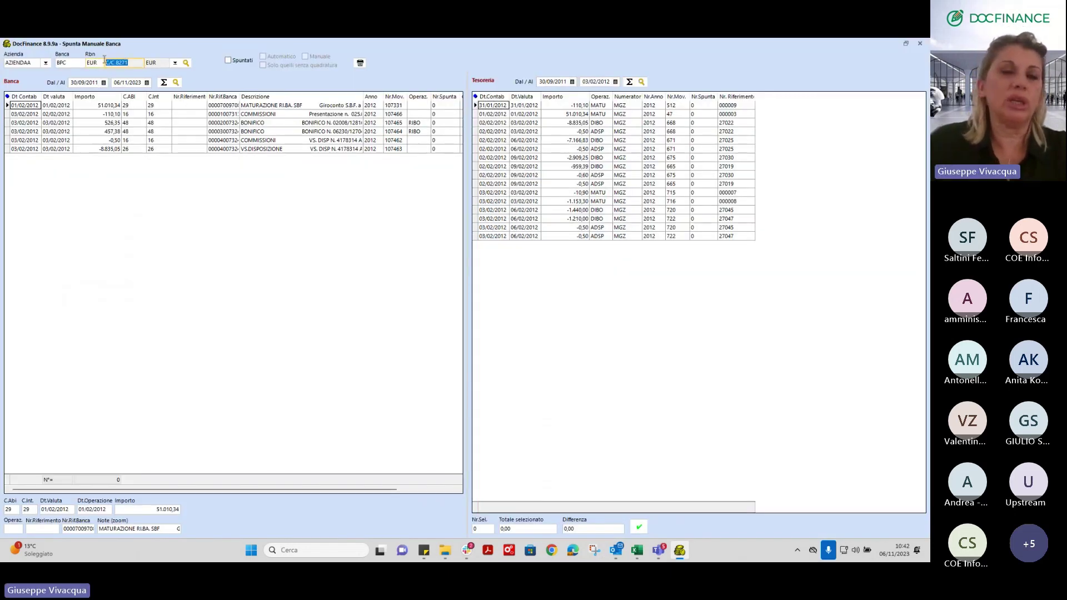
click(905, 45)
click(177, 162)
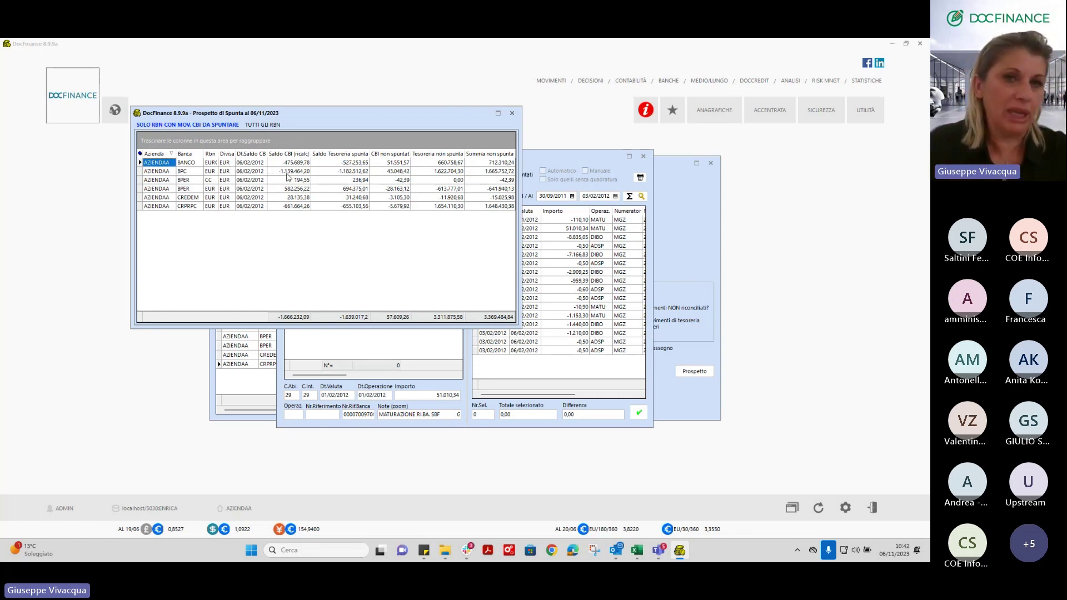
double_click(352, 173)
click(628, 158)
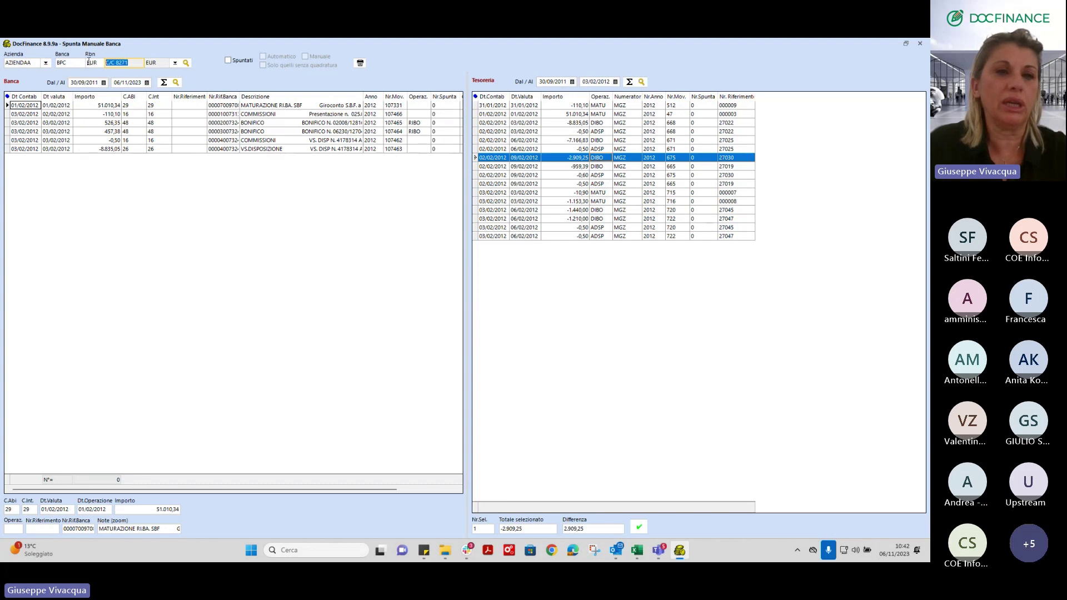
Step: Look through the unmatched BPC bank movements, from the Ri.Ba. maturity to the commissions, transfers and outgoing payment order
click(170, 105)
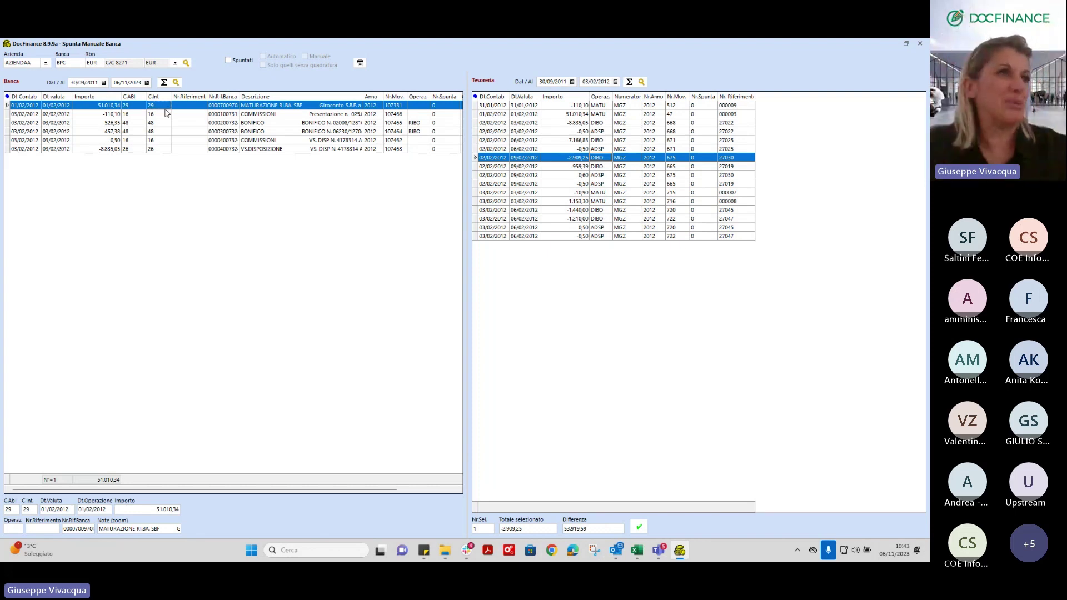
click(259, 114)
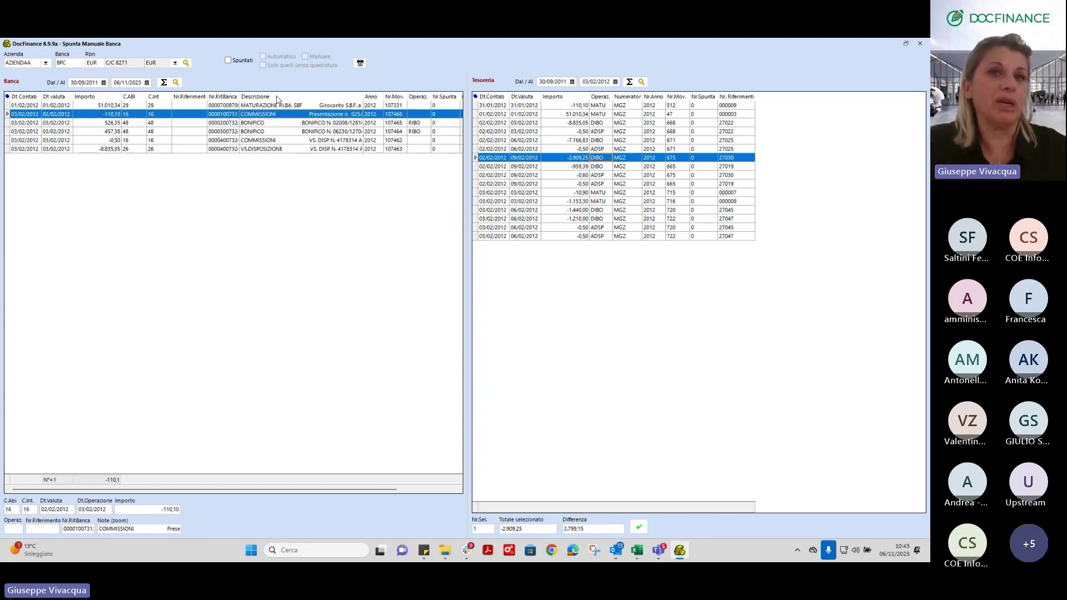
click(265, 109)
click(261, 122)
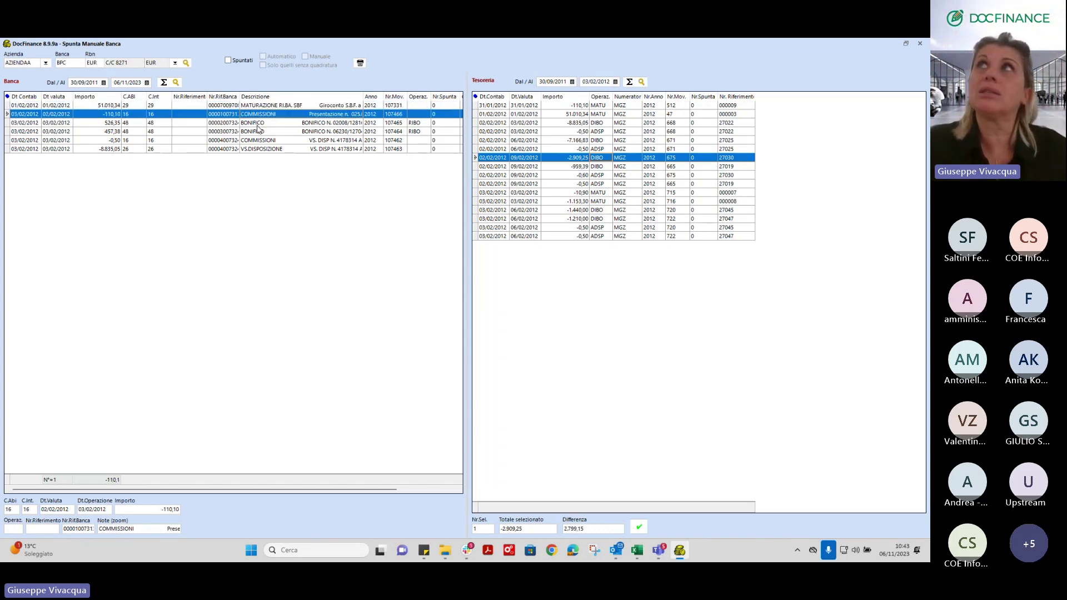
click(257, 131)
click(257, 149)
click(252, 140)
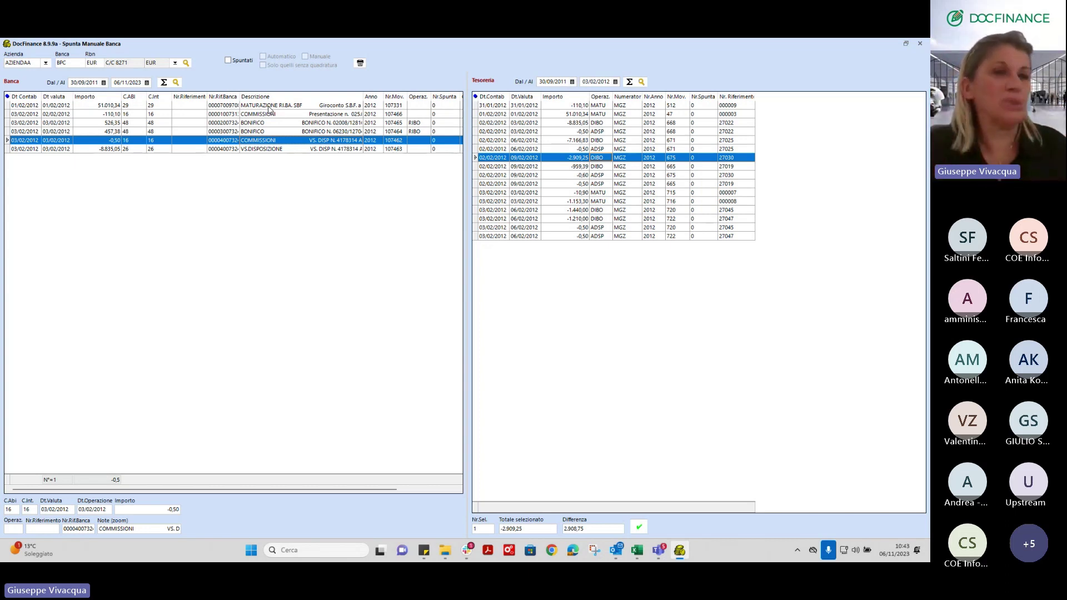
Step: Show the already matched movements for review, hide them again and select the 526,35 bank transfer
click(228, 60)
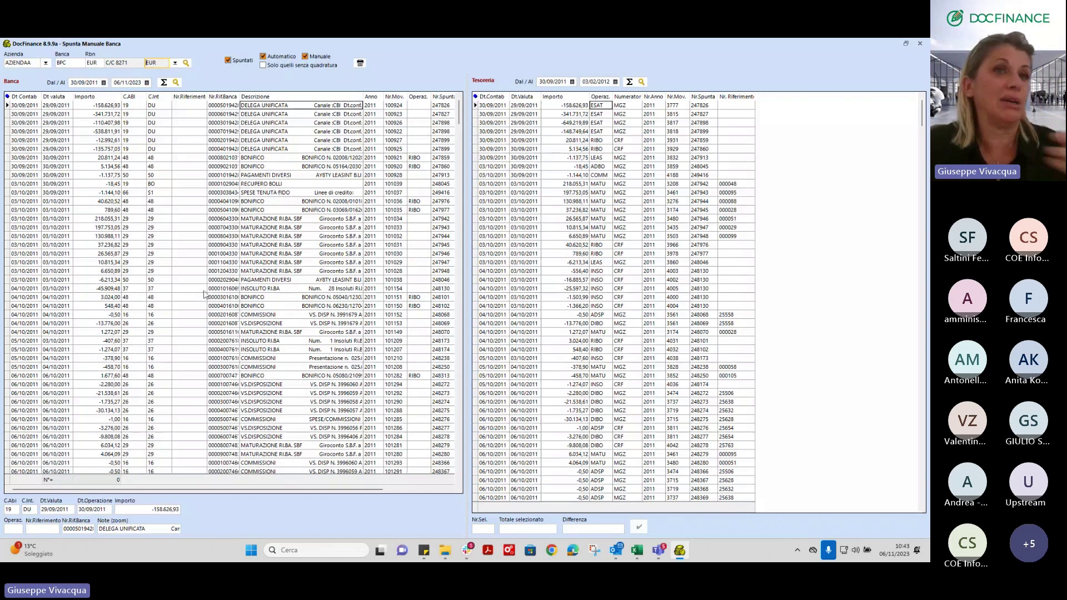
click(227, 62)
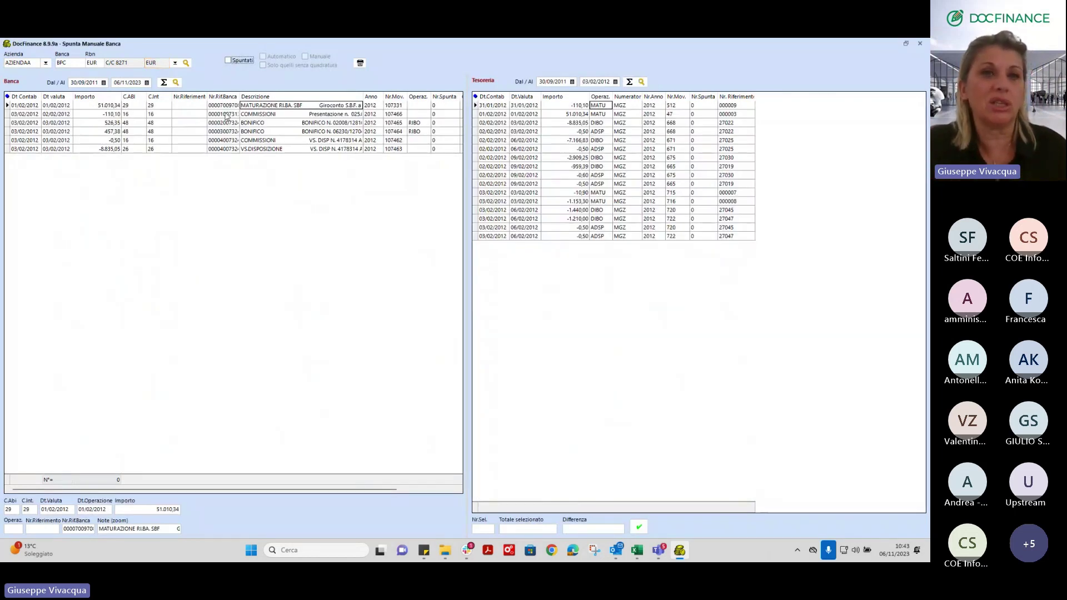
click(98, 113)
click(99, 122)
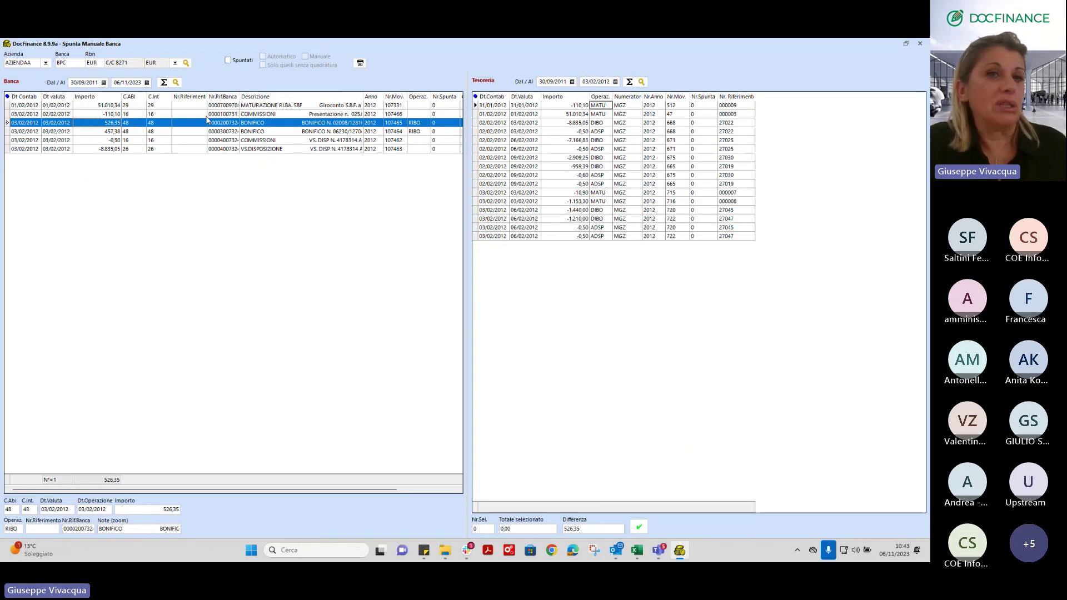
Step: Select the 51.010,34 Ri.Ba. maturity bank movement and compare it with the treasury movements of 51.010,34 and -7.166,83
click(272, 106)
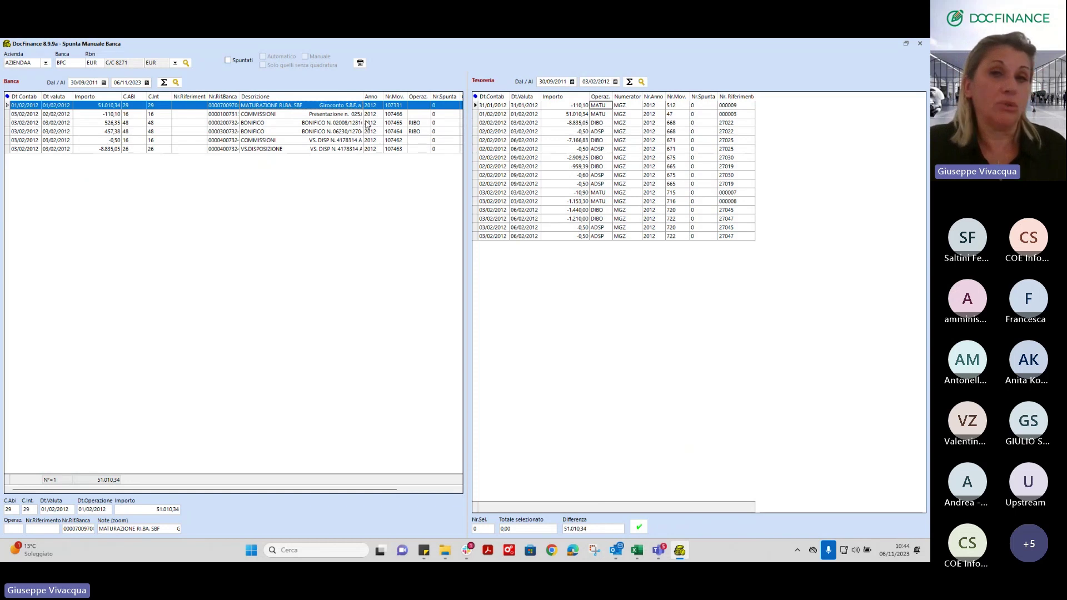
click(577, 114)
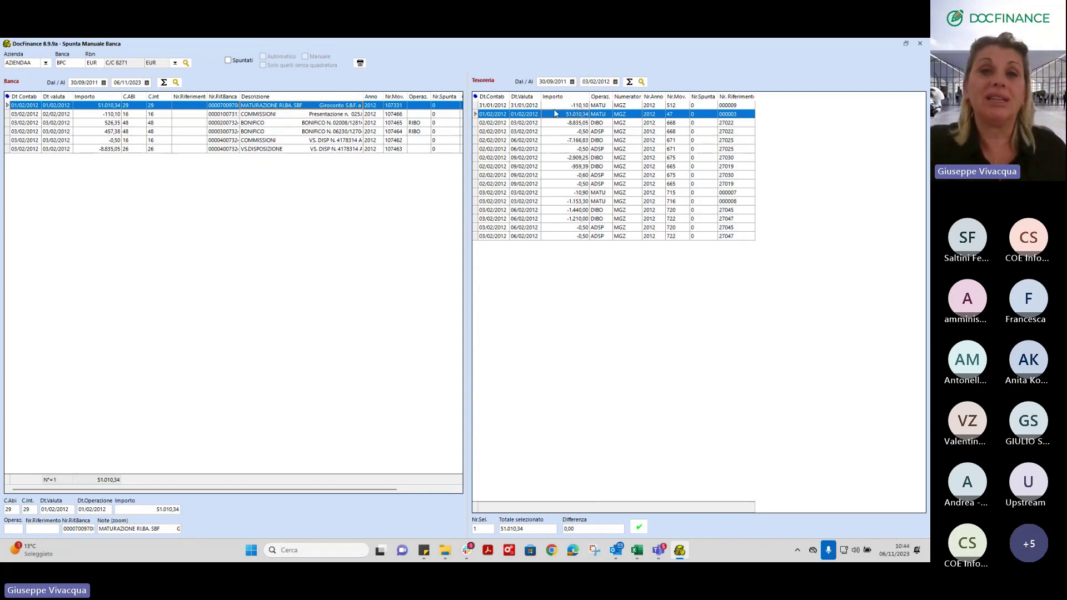
click(567, 124)
click(567, 140)
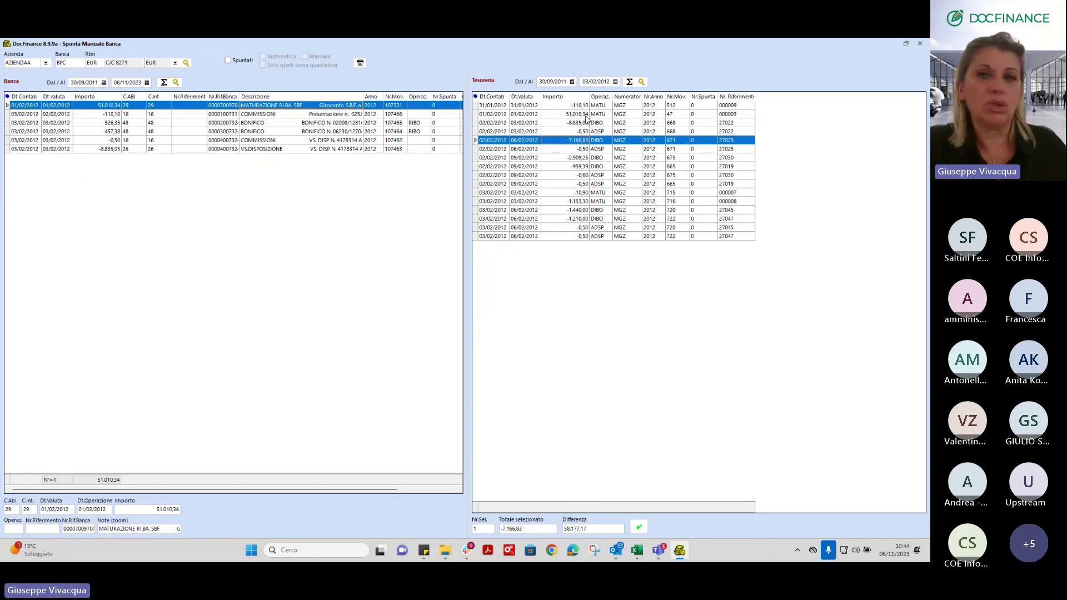
Step: Select the 51.010,34 treasury movement, open its originating treasury record and move that window higher up
click(594, 115)
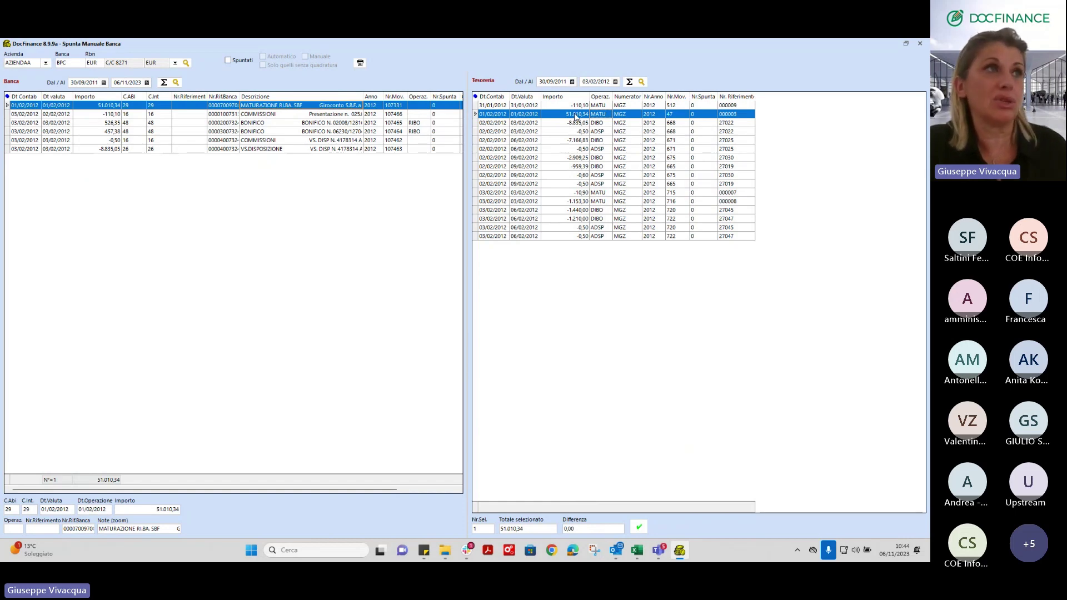
double_click(574, 115)
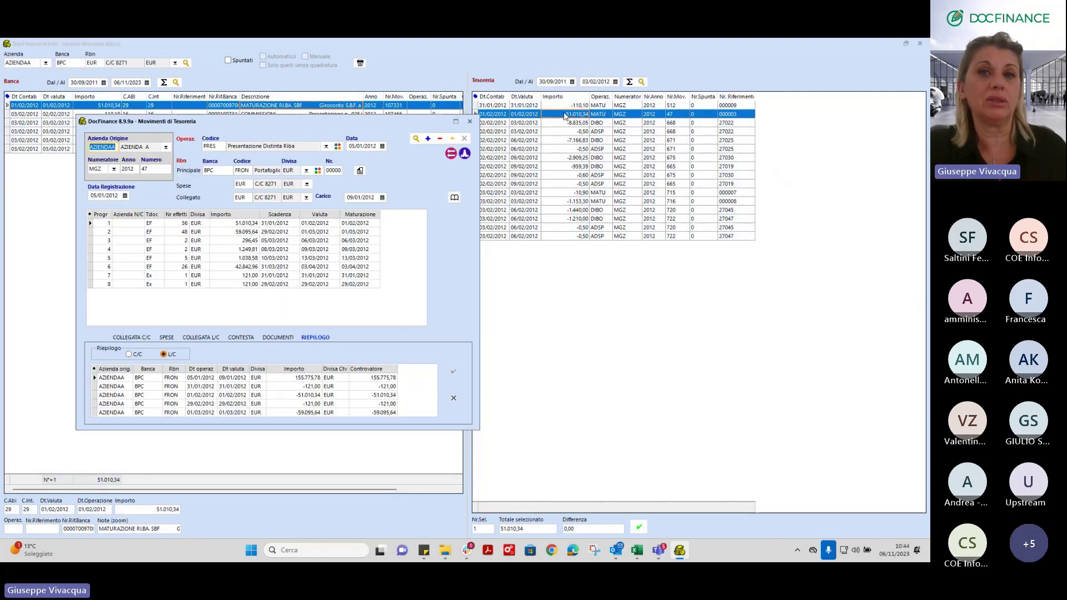
drag(412, 121, 421, 95)
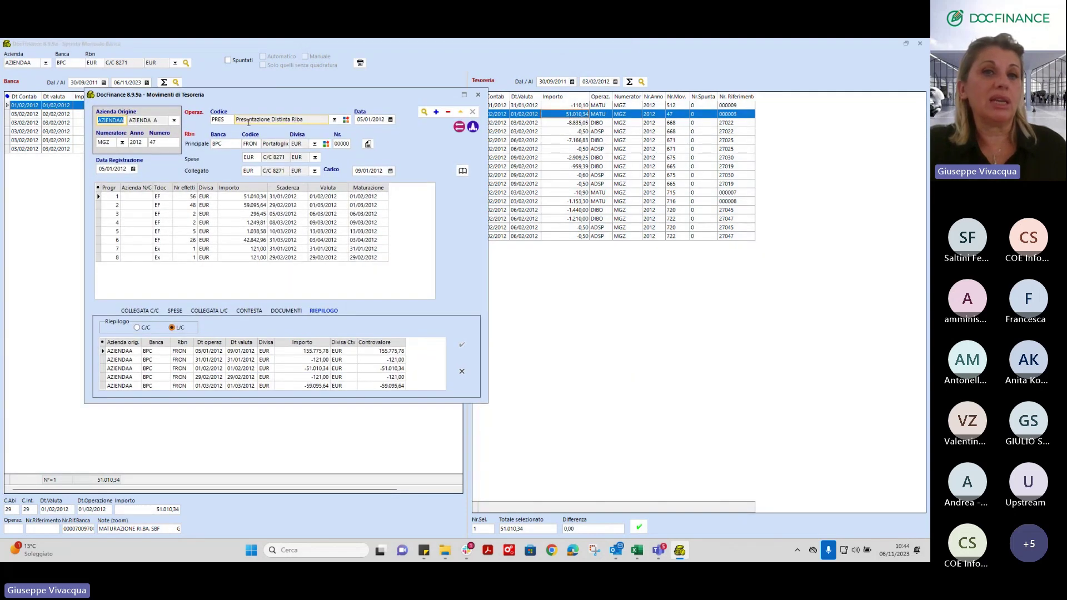
Step: Examine the Ri.Ba. presentation's operation description and the due and value dates of its effects lines
drag(236, 120, 312, 119)
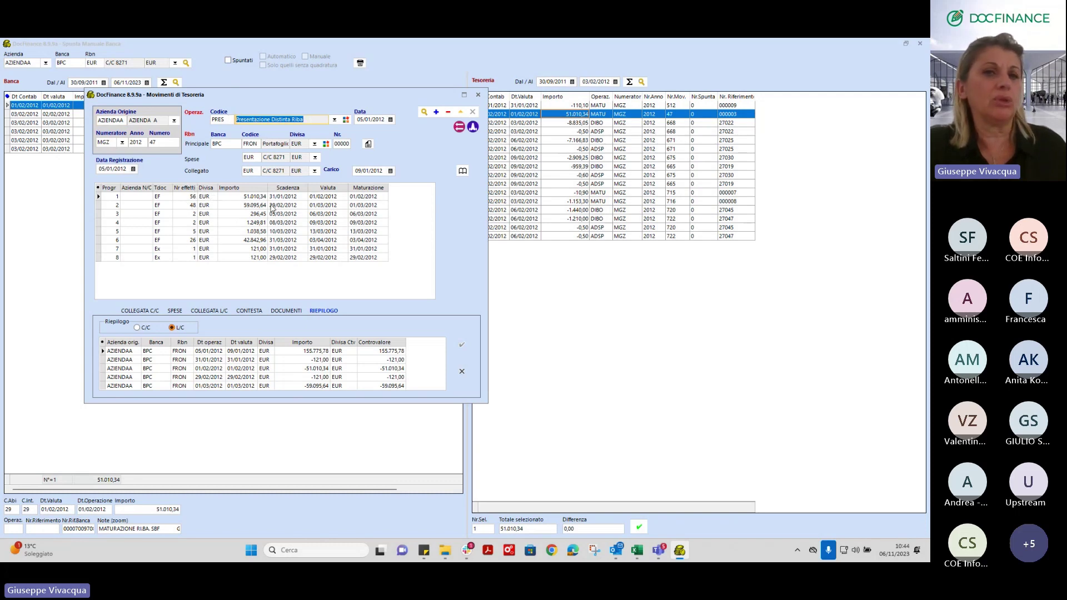
drag(273, 208, 286, 241)
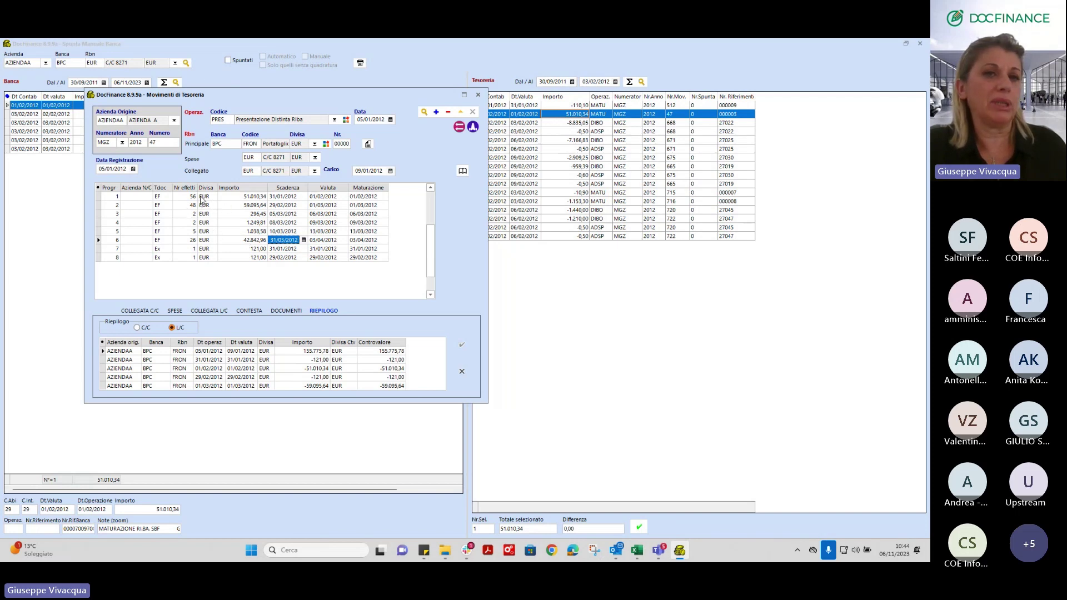
click(323, 206)
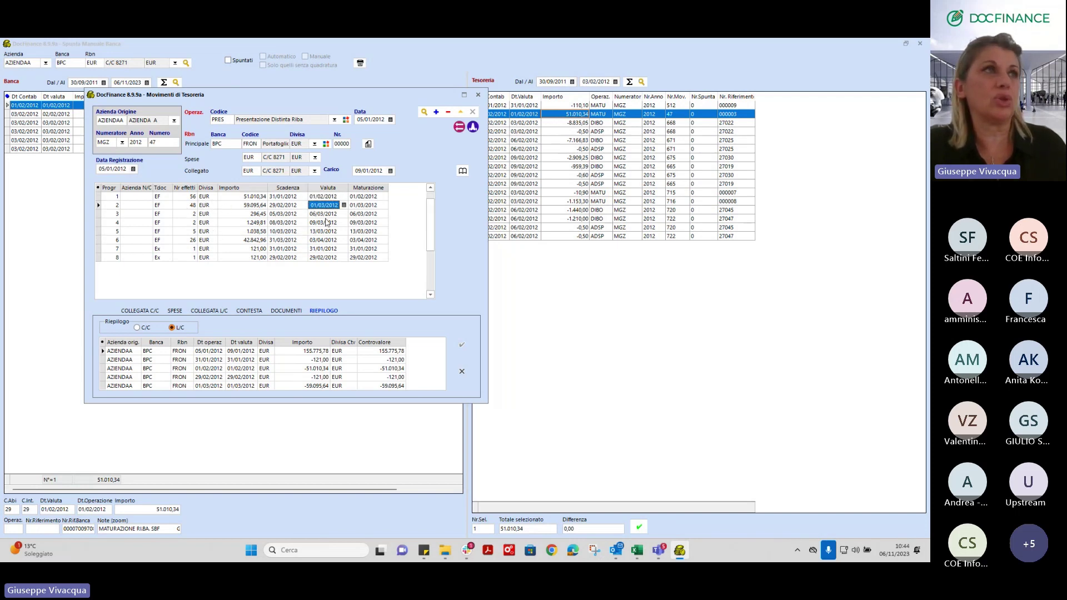
click(327, 221)
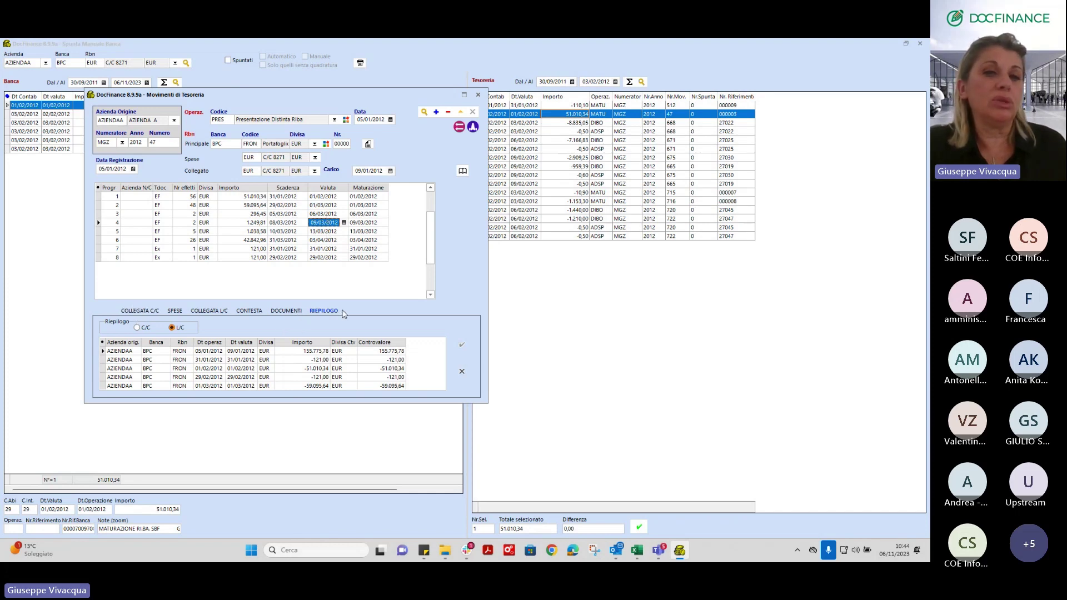
Step: Show the current account movements linked to the presentation and go through the amounts of effects lines 4 to 6
click(140, 311)
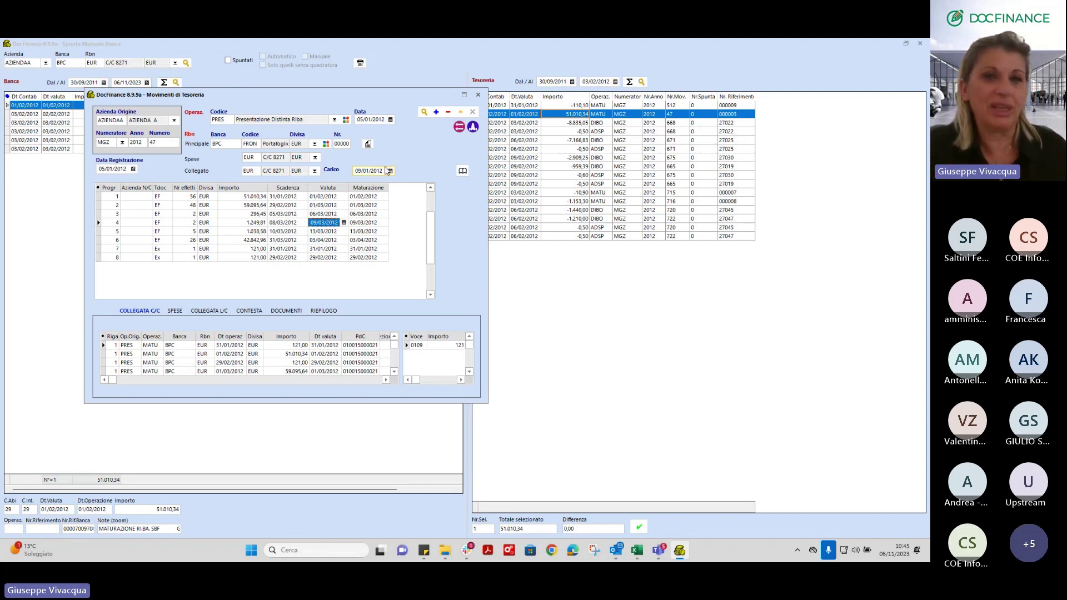
click(265, 222)
click(258, 231)
click(253, 241)
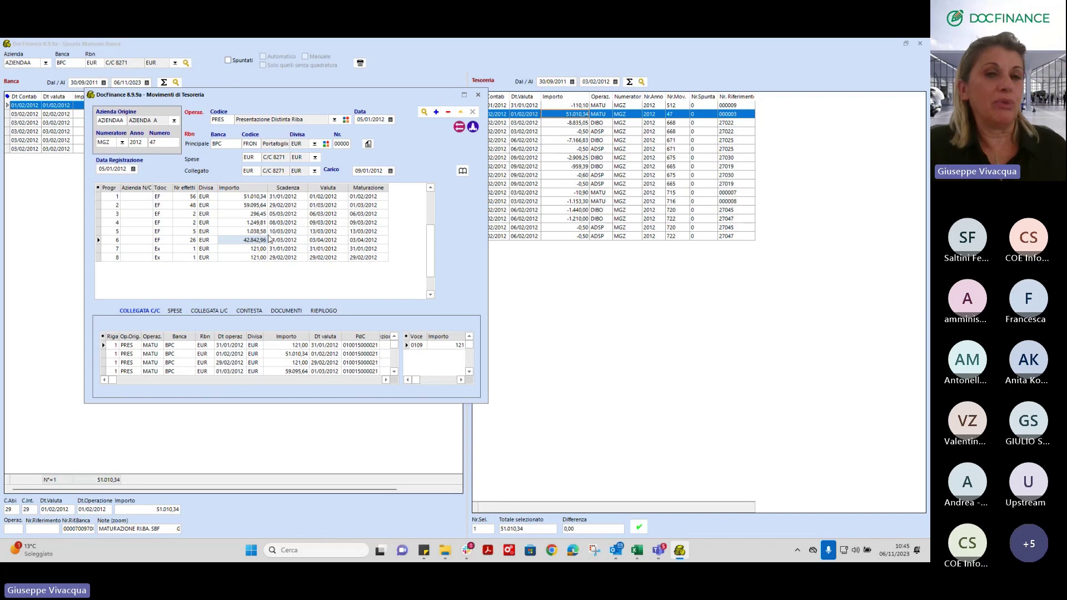
Step: Review the presentation's expenses and both commission lines in its operation conditions, and close the conditions and the treasury record
click(175, 311)
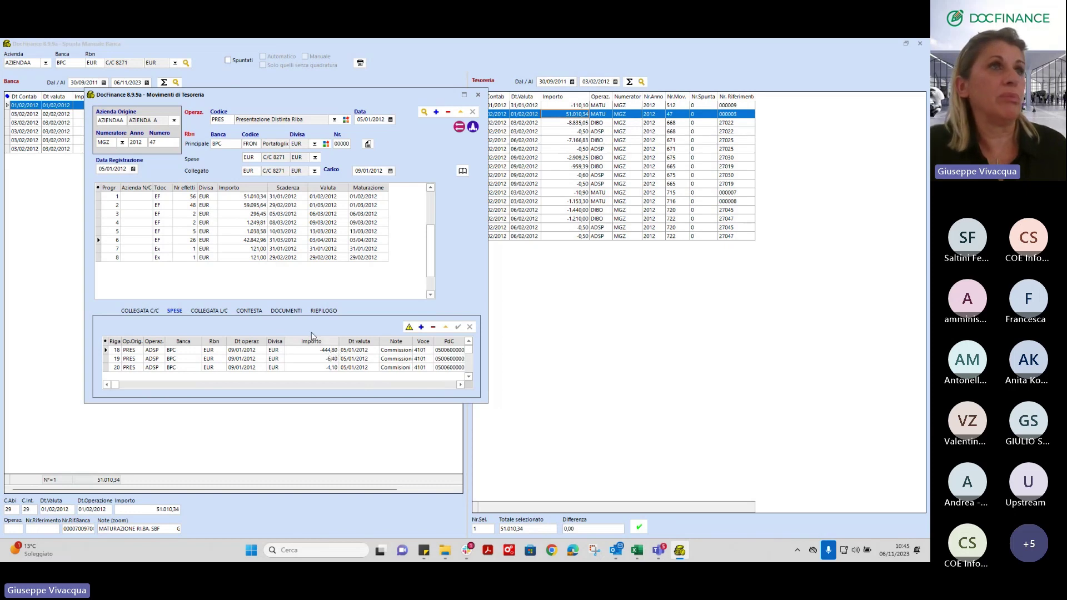
click(347, 120)
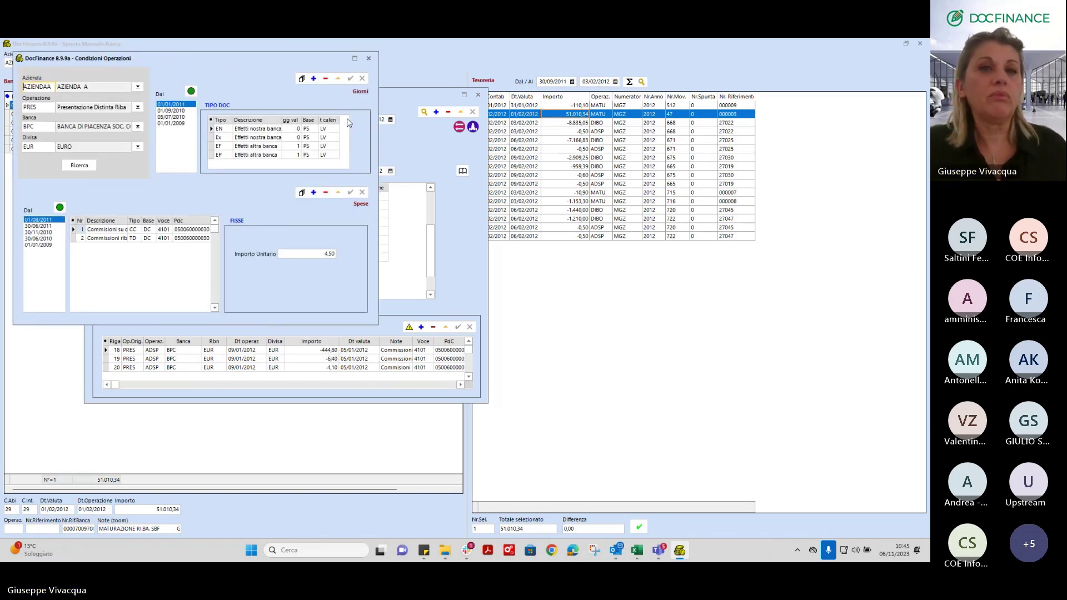
drag(112, 61, 167, 63)
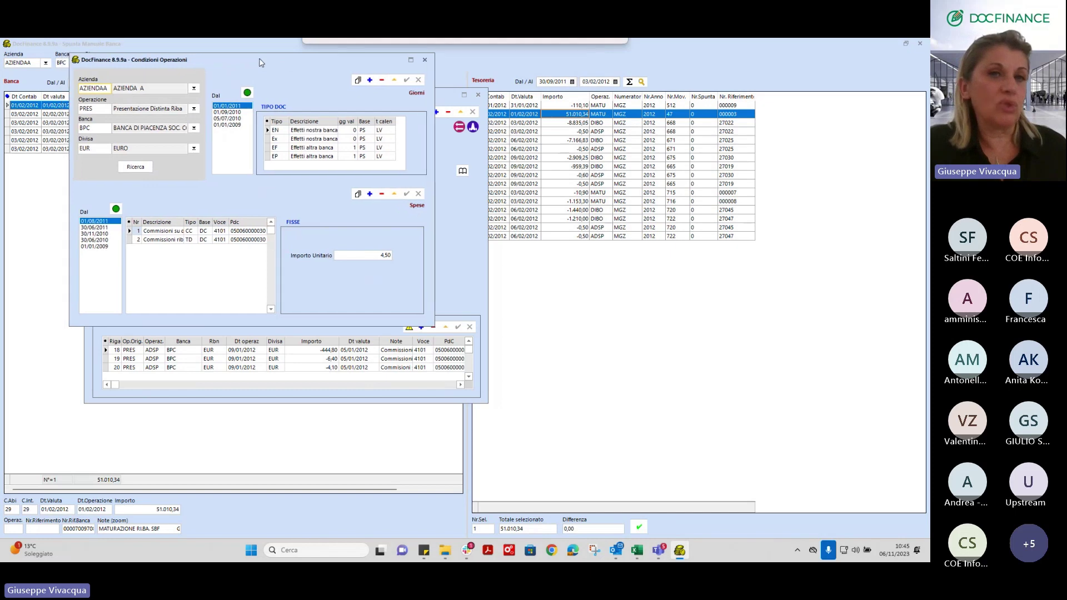
click(211, 240)
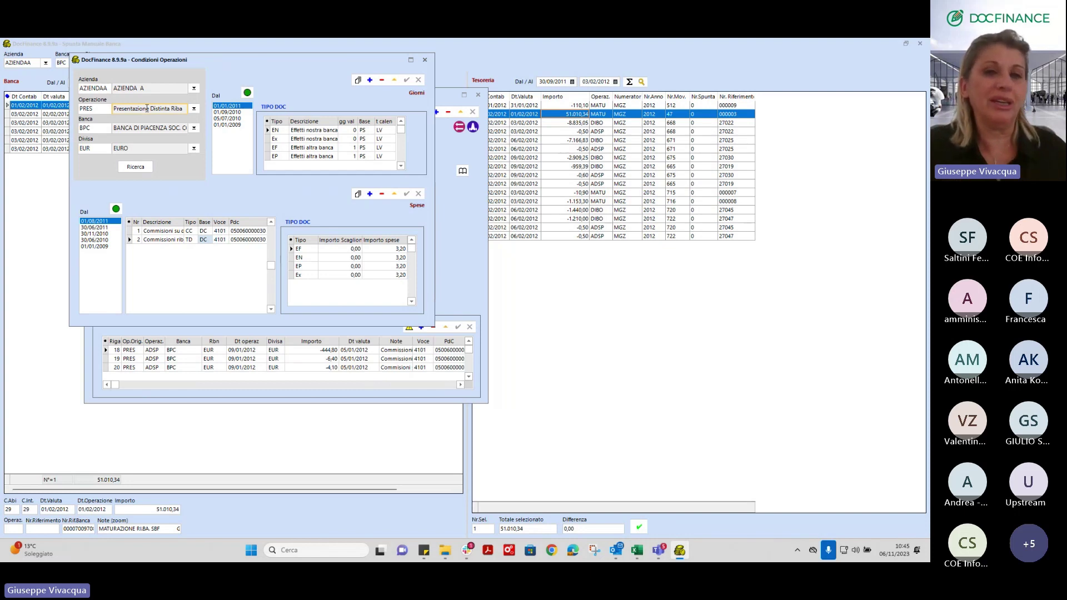
click(225, 232)
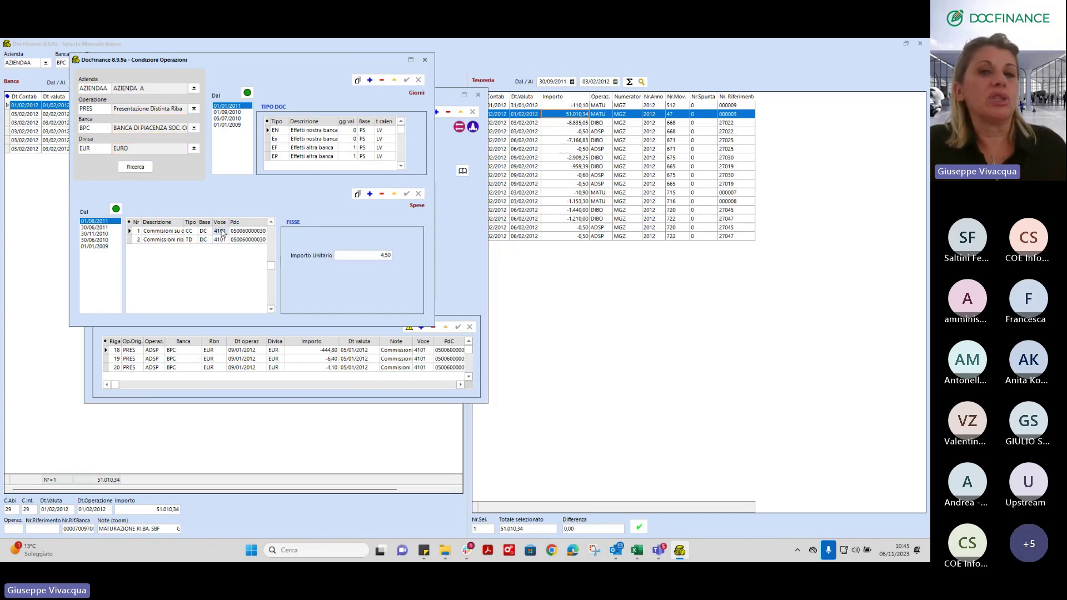
click(425, 60)
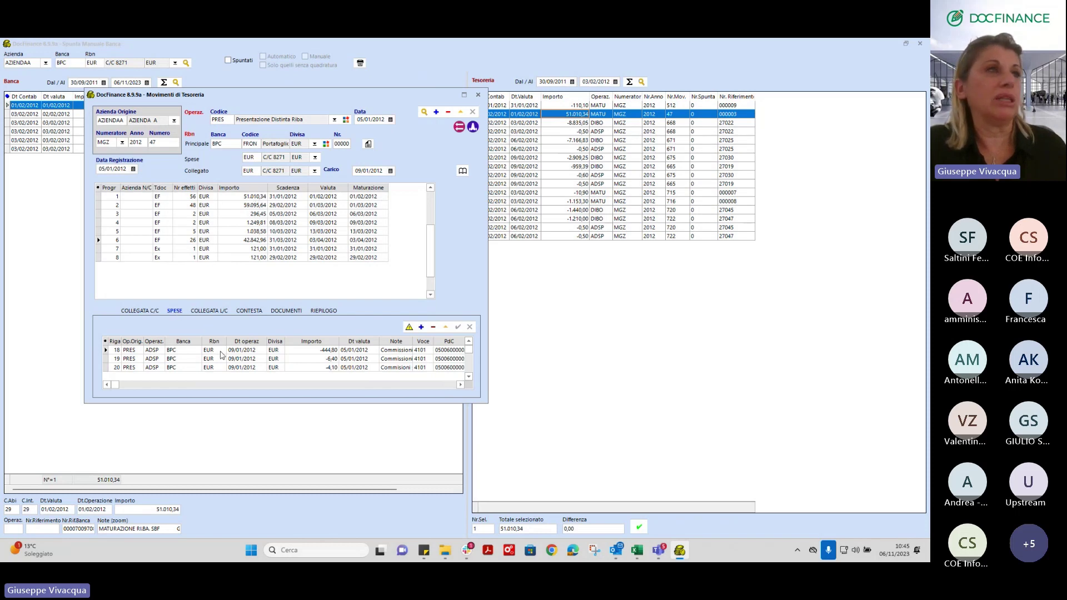
click(478, 95)
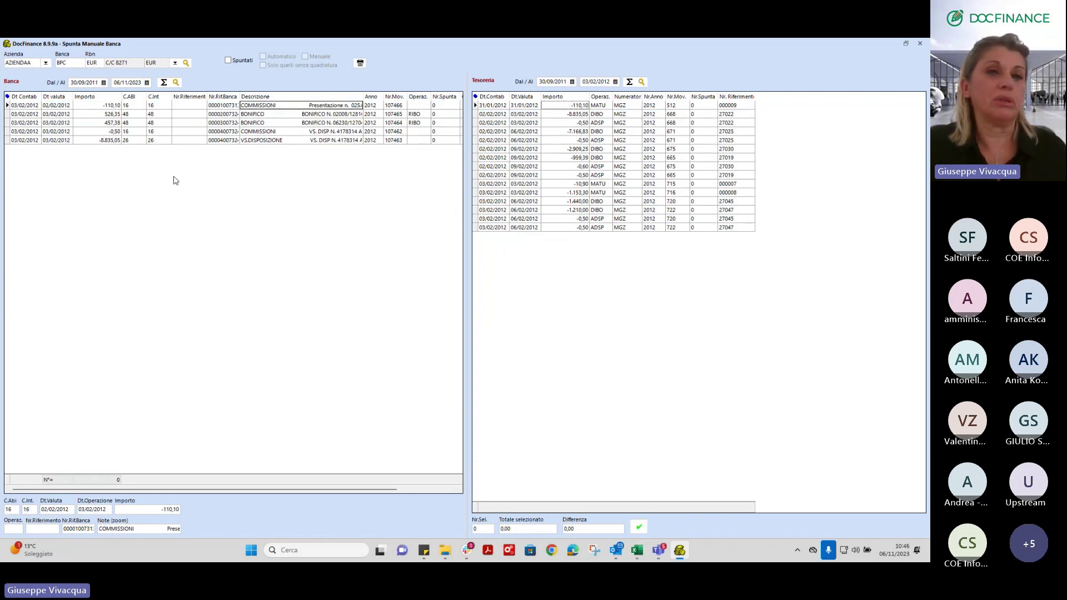
Step: Read the -110,10 bank commission's full note and reconcile it with the -110,10 treasury movement, agreeing to correct the treasury value date
click(103, 106)
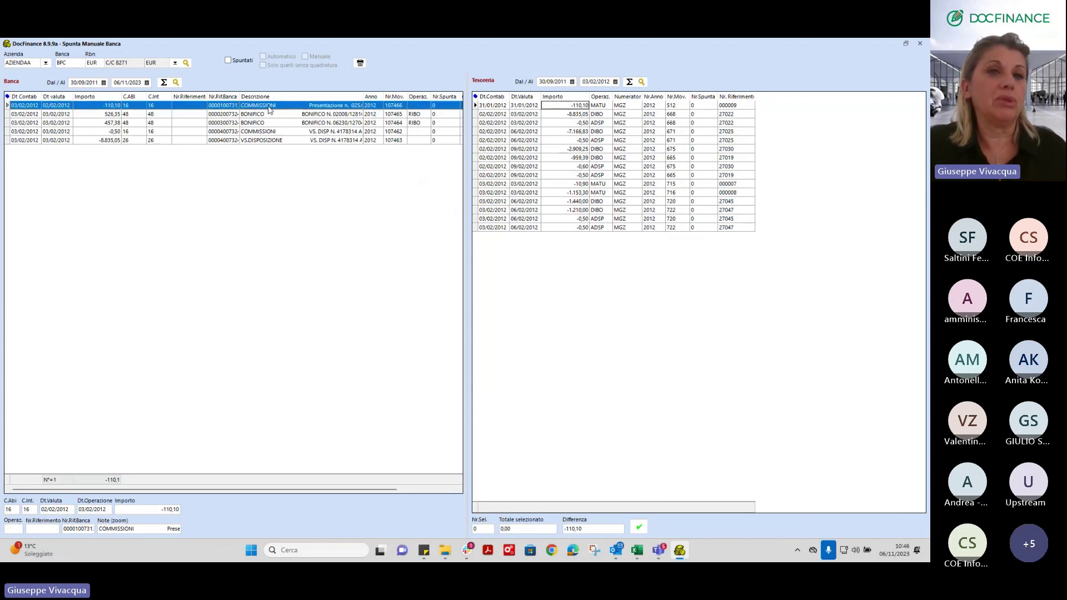
double_click(271, 106)
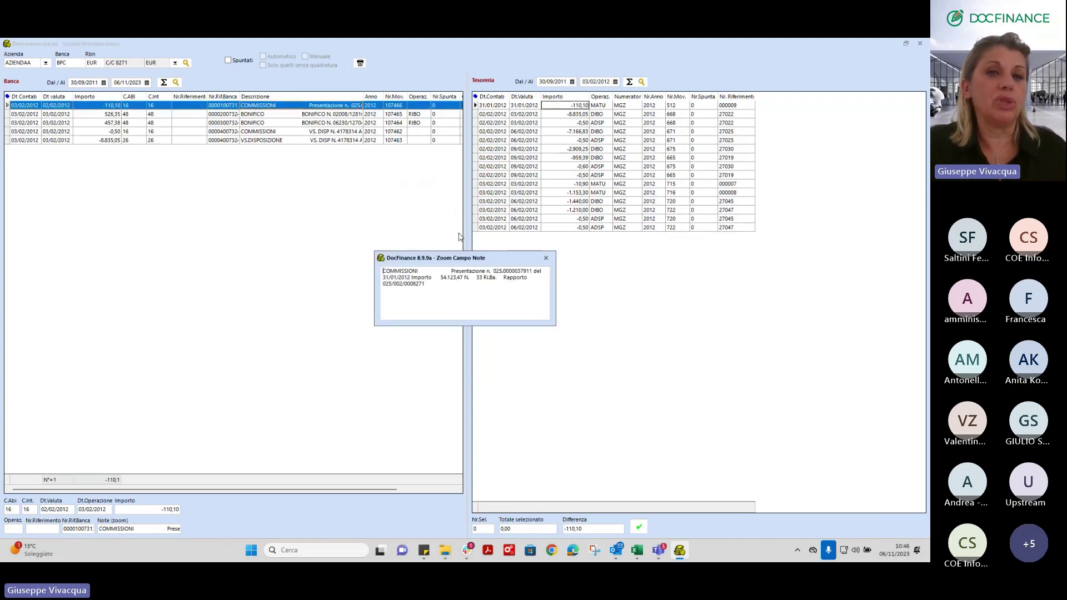
click(544, 257)
click(579, 107)
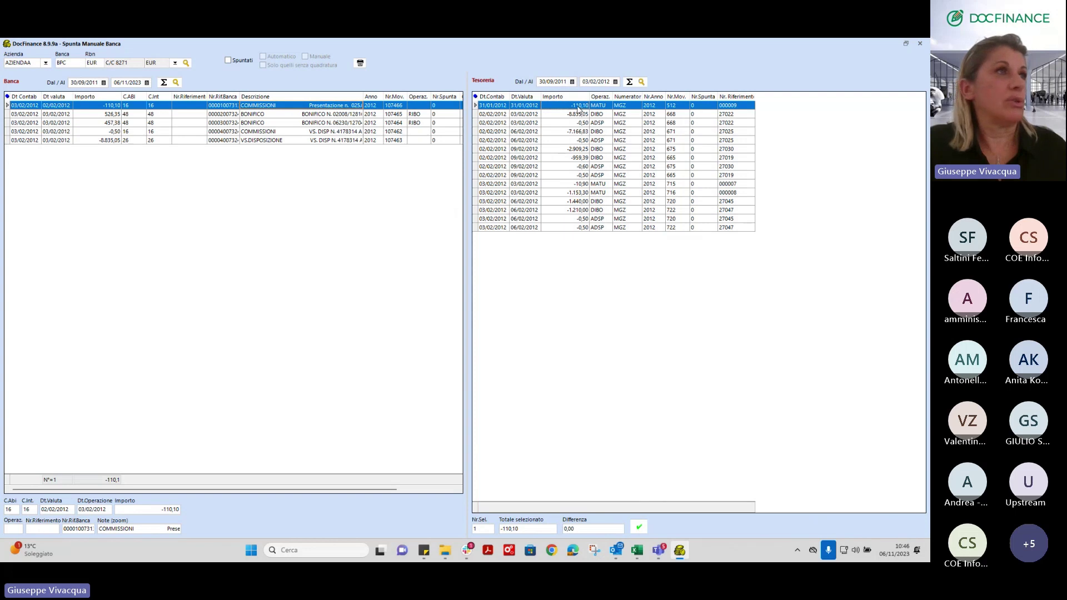
click(638, 527)
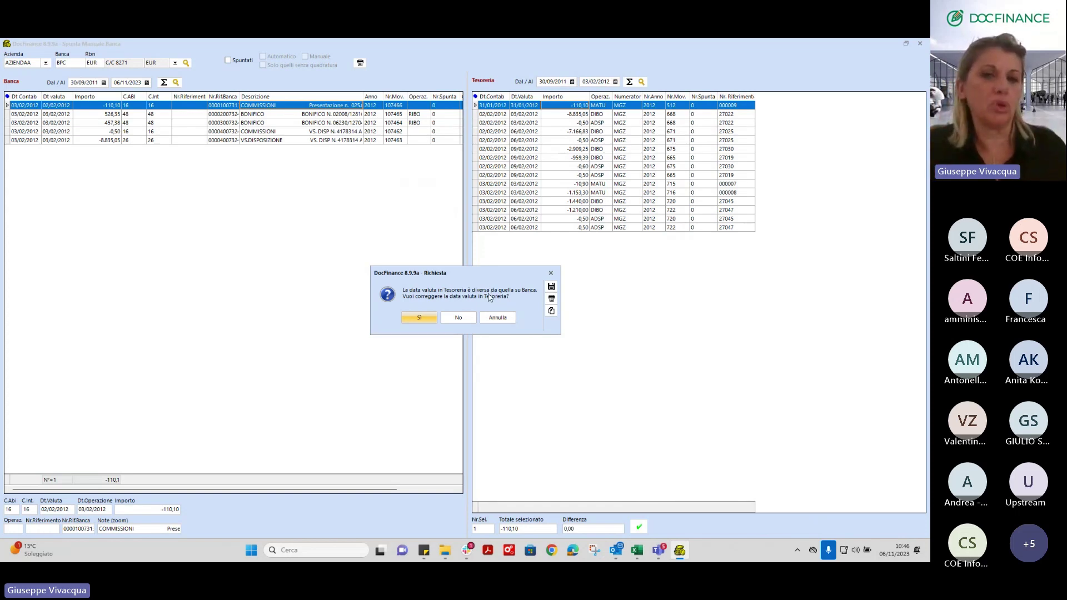
click(417, 324)
click(415, 320)
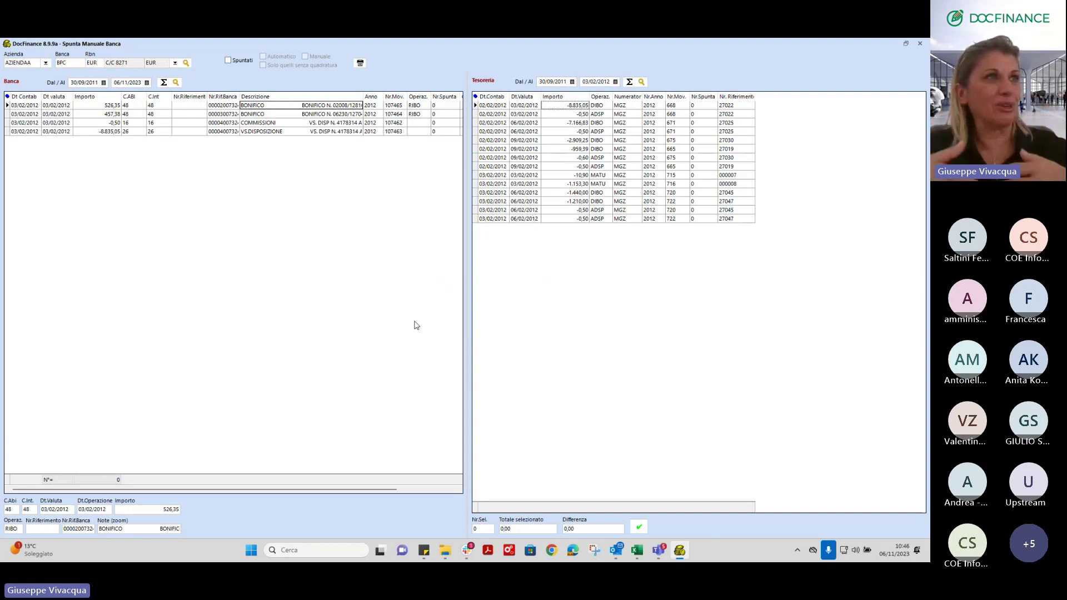
Step: Reconcile the -8.835,05 and -0,50 bank movements together with the two matching treasury movements referenced 27022, agreeing to correct the treasury operation date
click(108, 132)
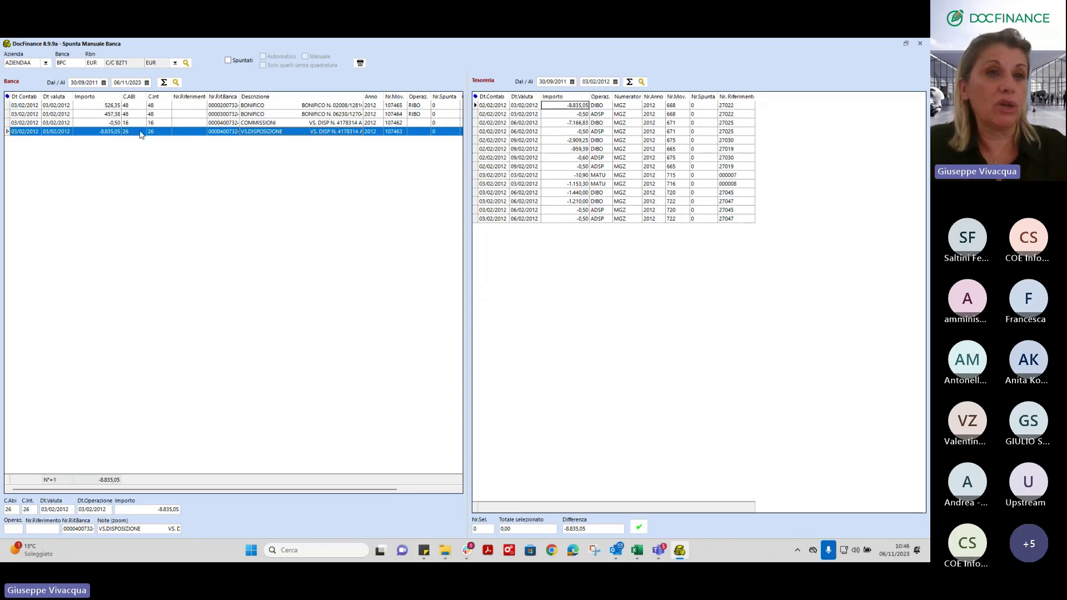
ctrl+click(251, 124)
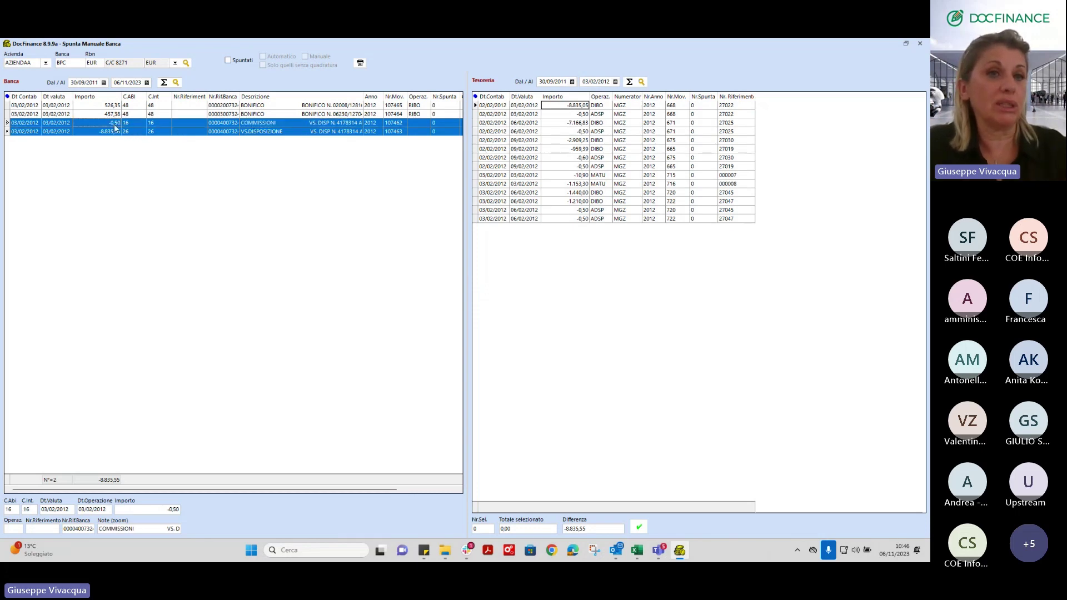
click(584, 107)
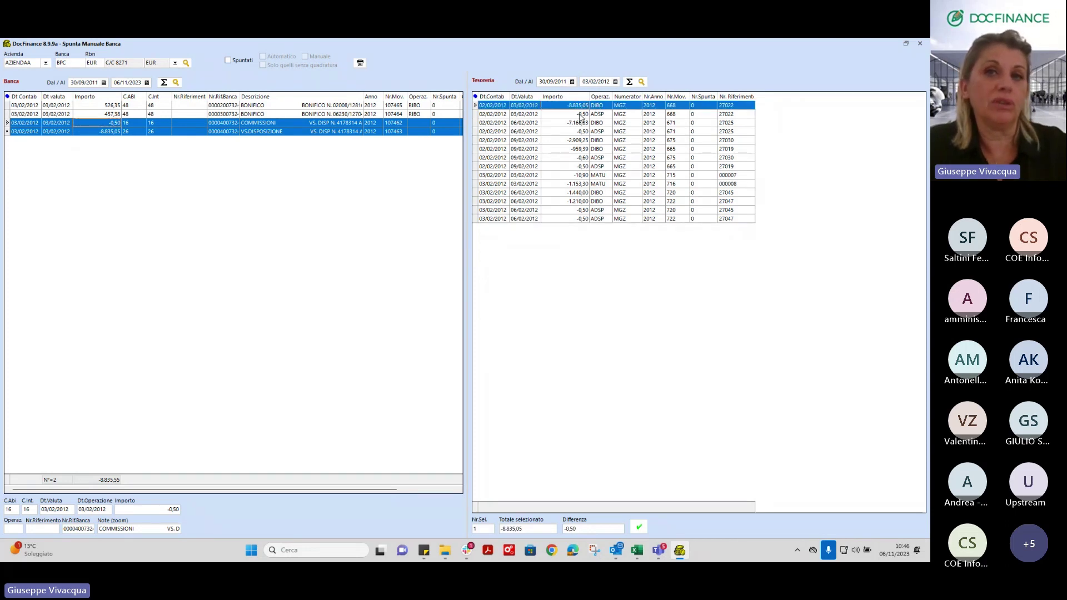
ctrl+click(584, 117)
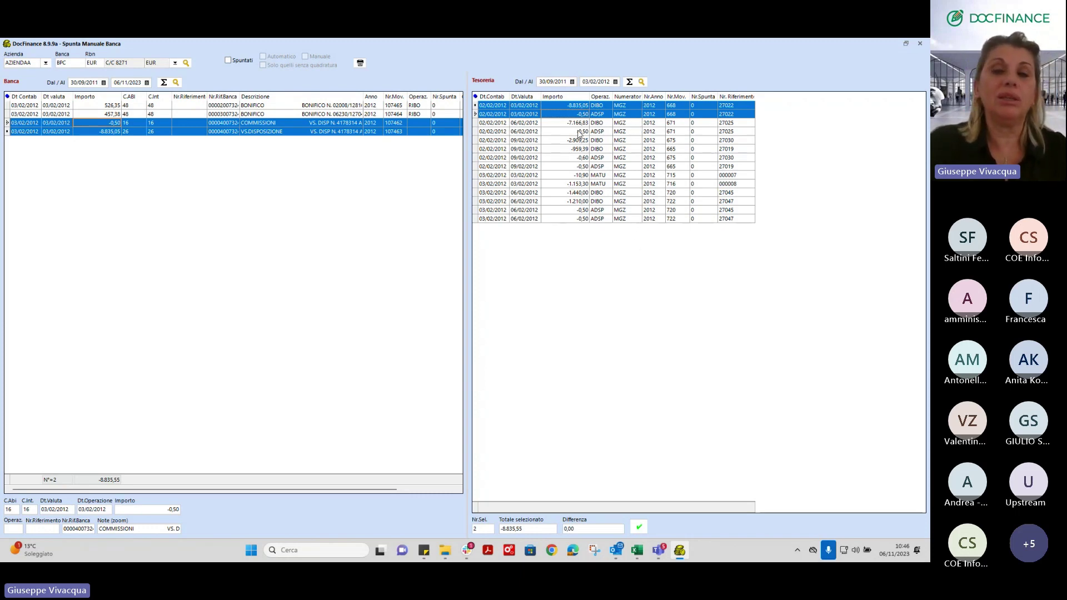
click(639, 527)
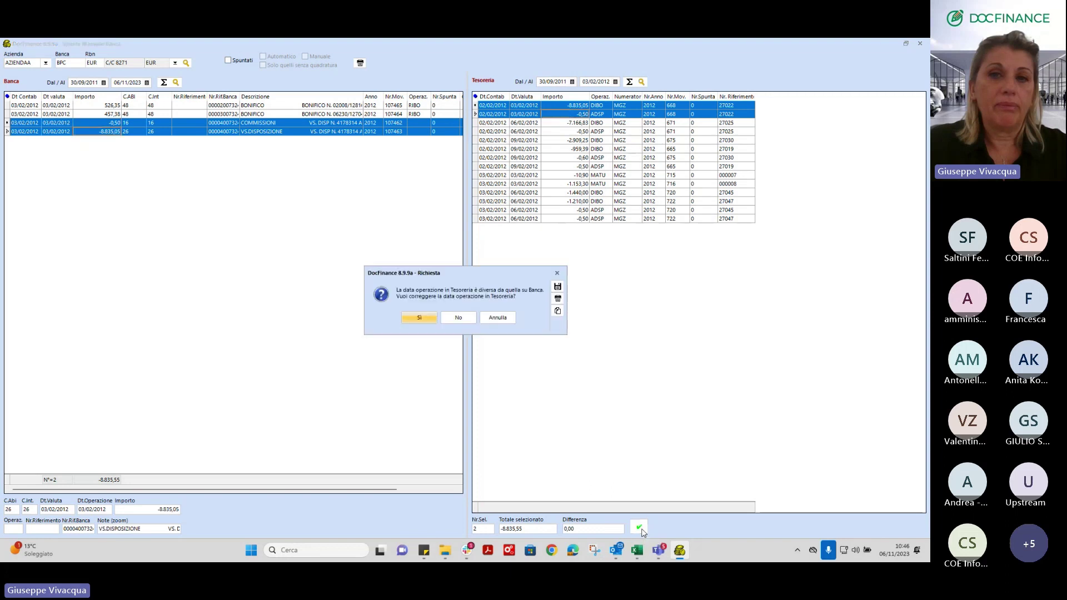
click(419, 318)
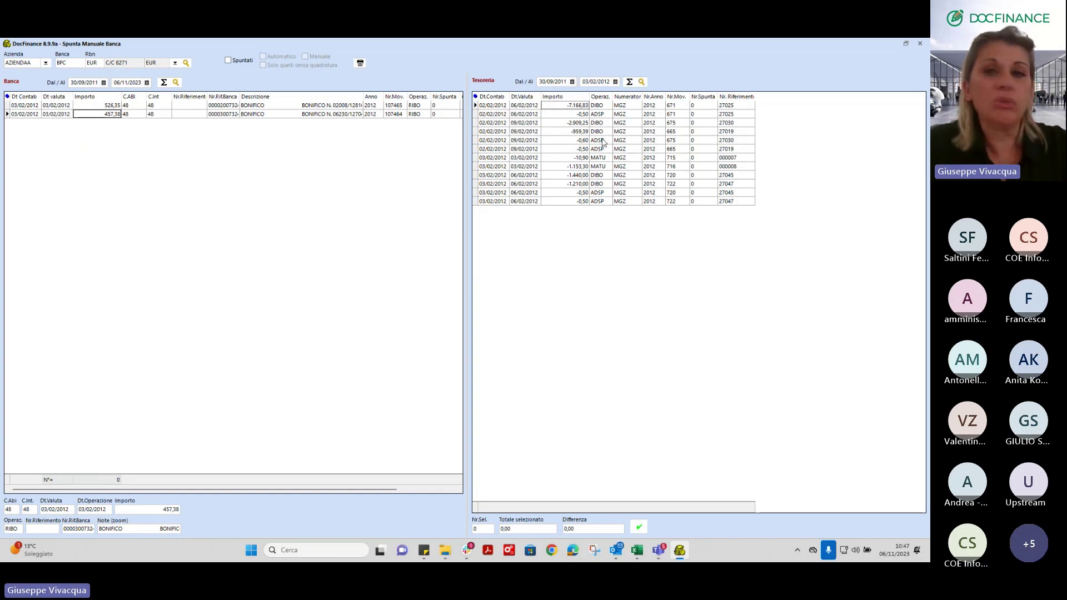
Step: Look at the remaining -1.440,00 and -1.210,00 treasury movements and open the originating record of the -2.909,25 transfer
click(584, 175)
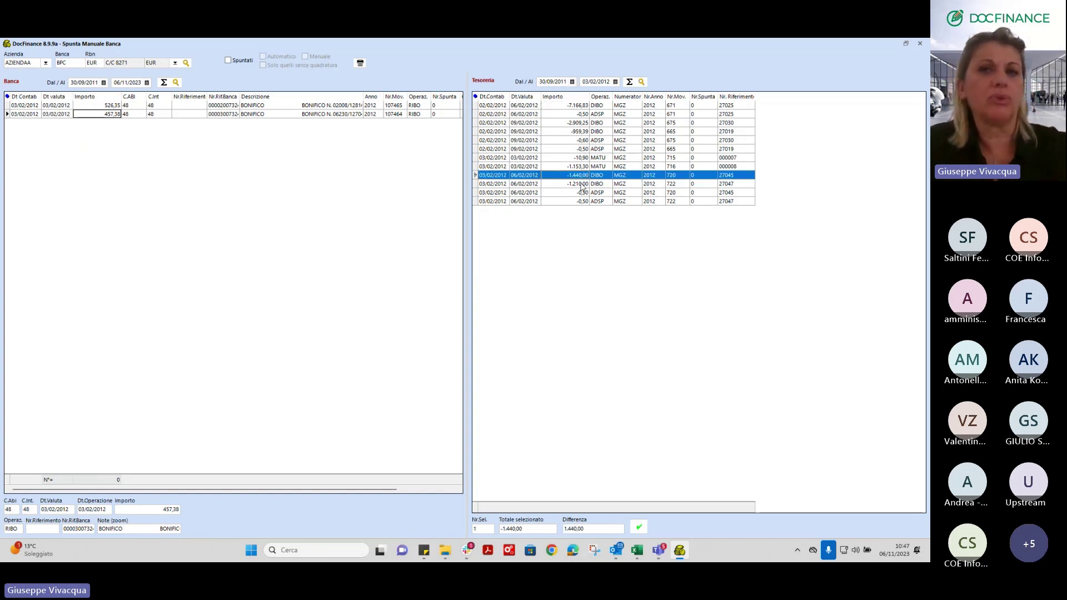
click(581, 184)
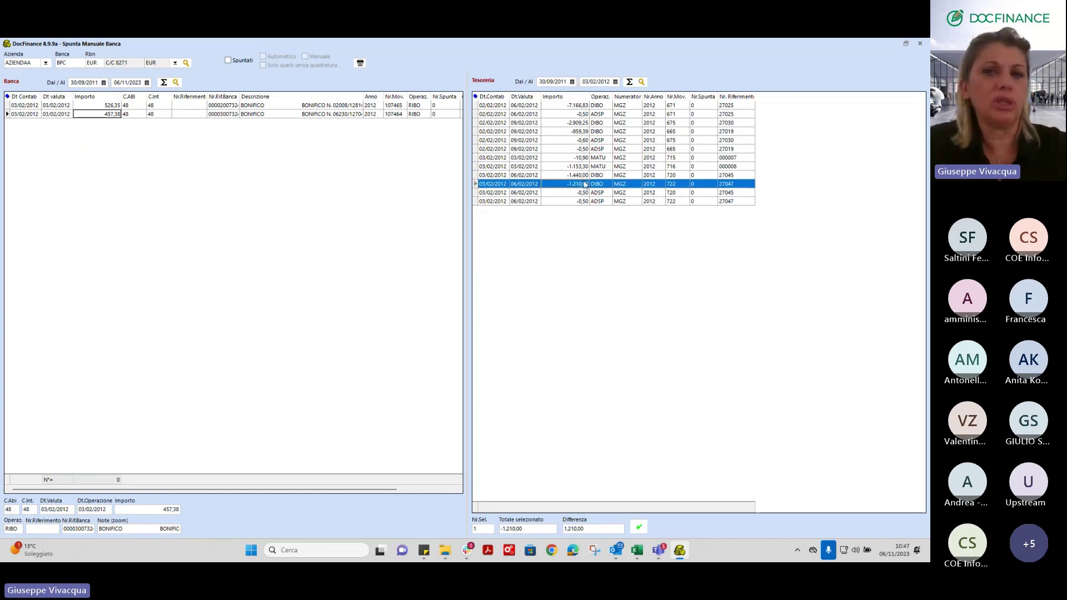
click(572, 123)
double_click(569, 123)
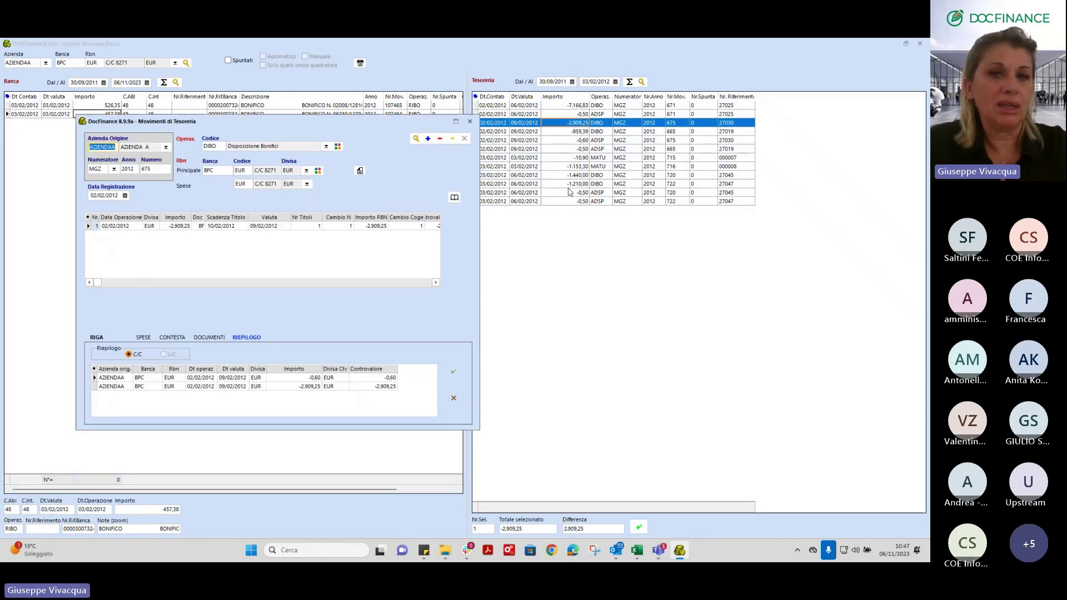
Step: Open the transfer's payment slip, check its status history, and close the history, slip and treasury record
click(359, 171)
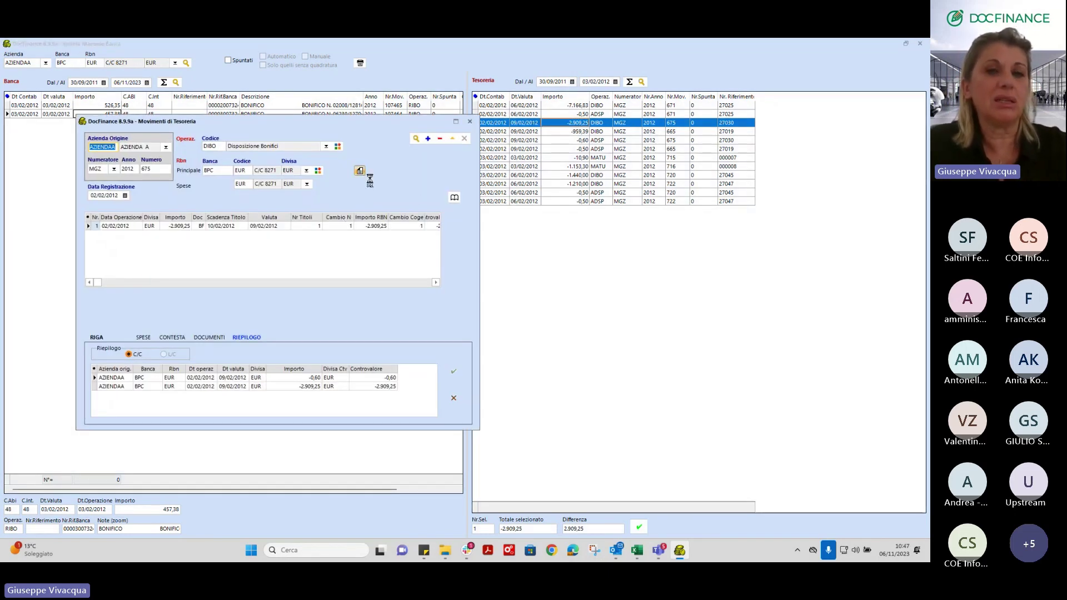
double_click(232, 203)
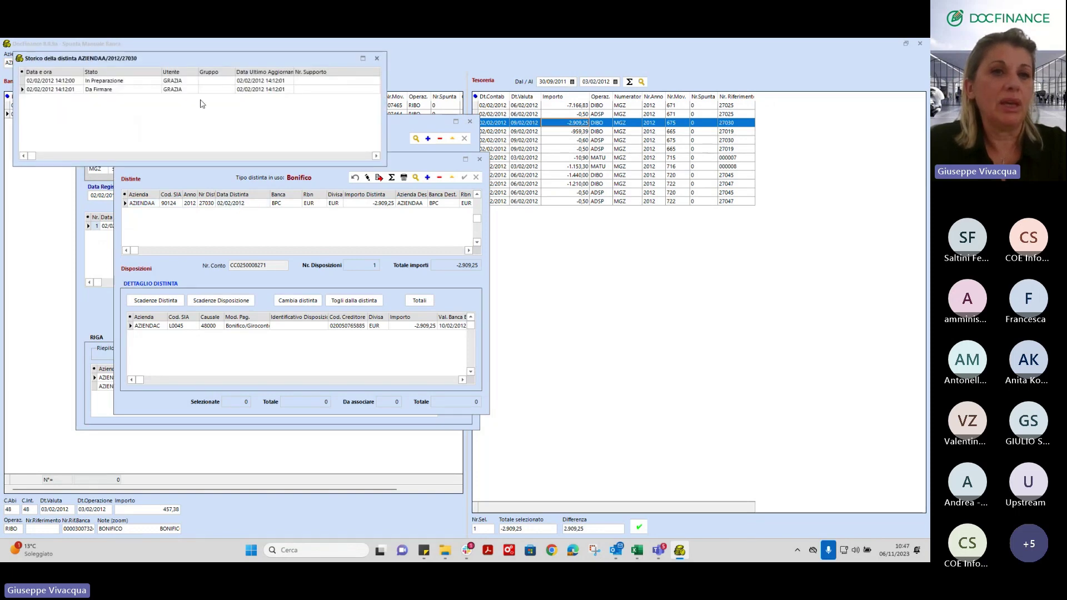
click(377, 58)
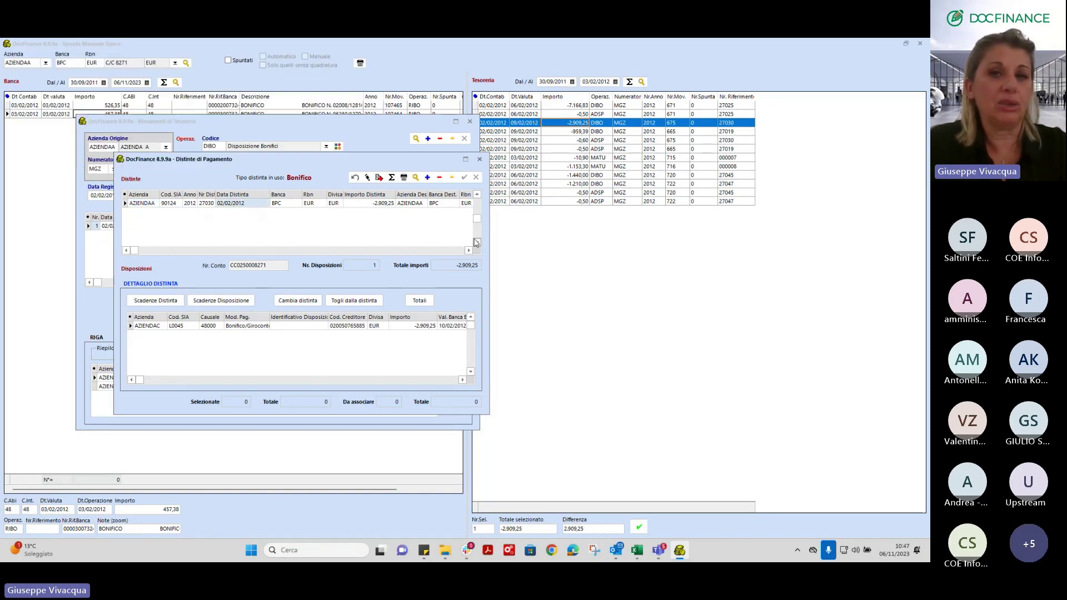
click(479, 159)
click(470, 121)
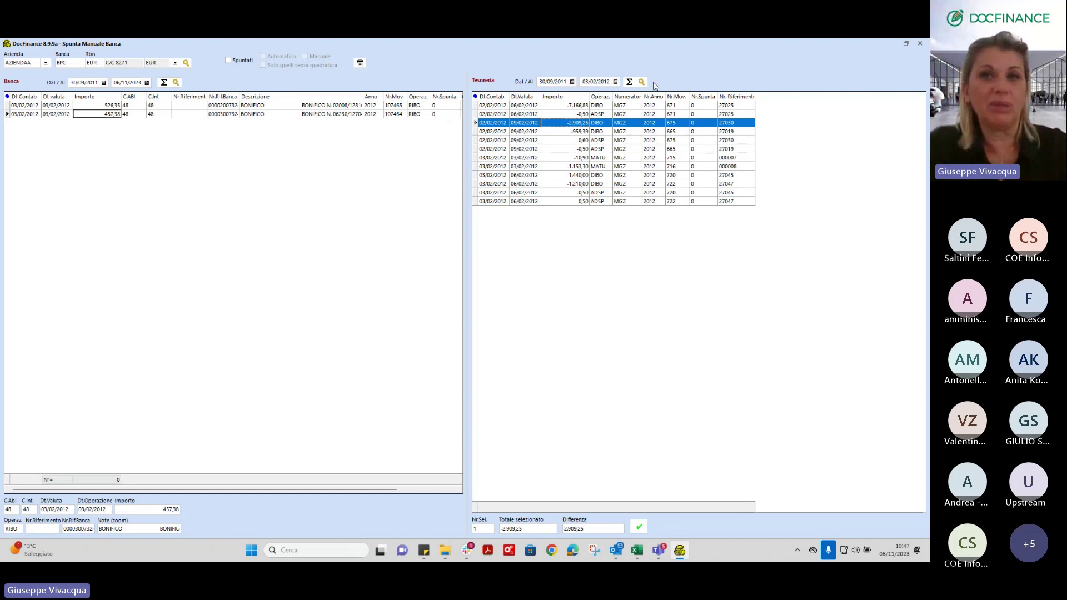
Step: Extend the treasury movements' end date to 03/05/2012 for a look, and close the manual and automatic bank reconciliation windows
click(615, 82)
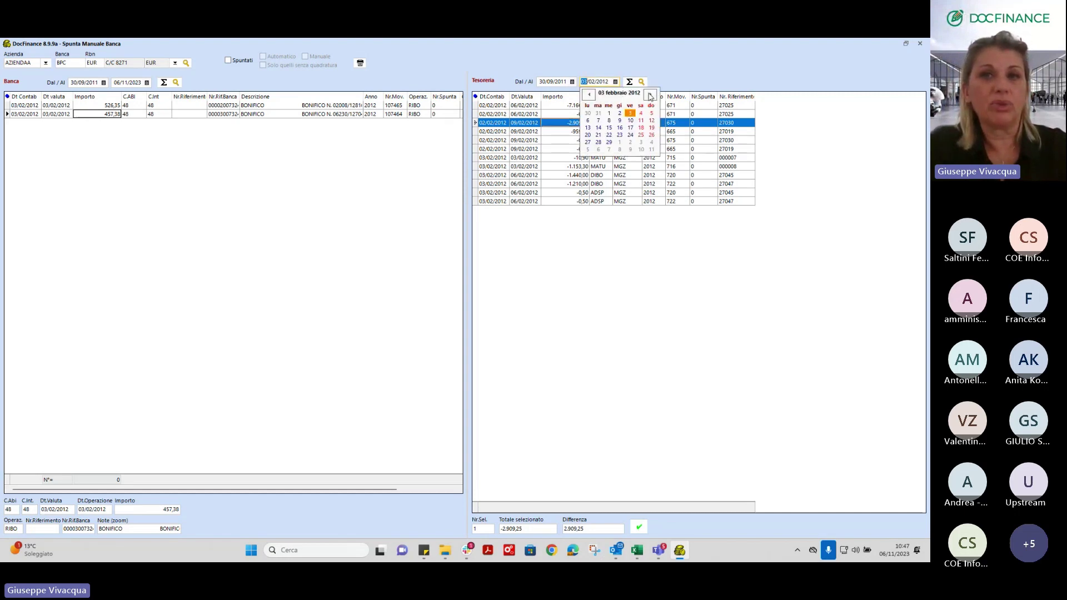
click(545, 158)
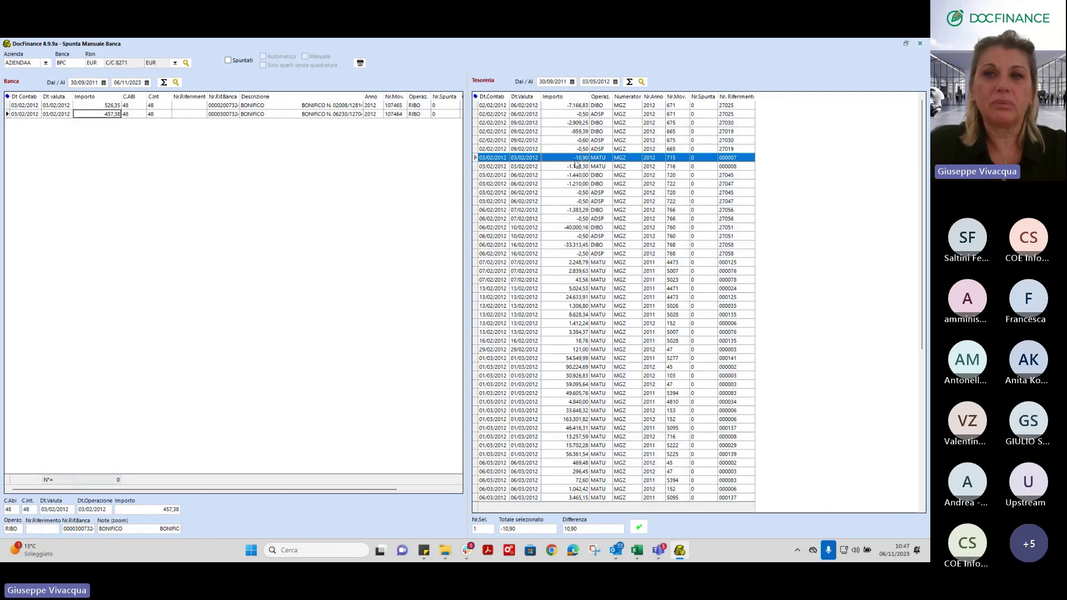
key(Escape)
click(512, 113)
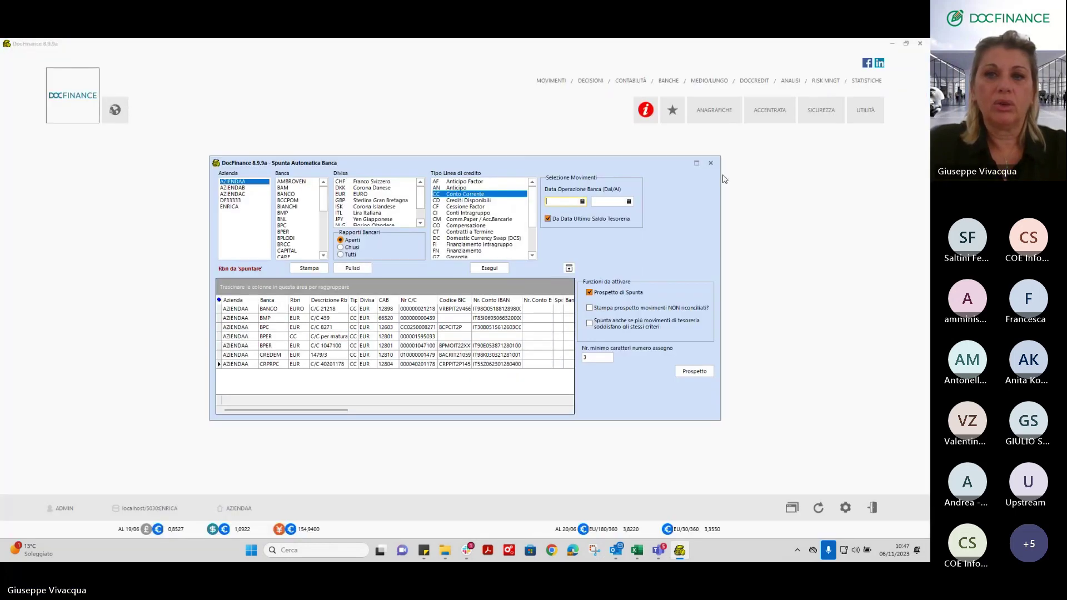
click(711, 163)
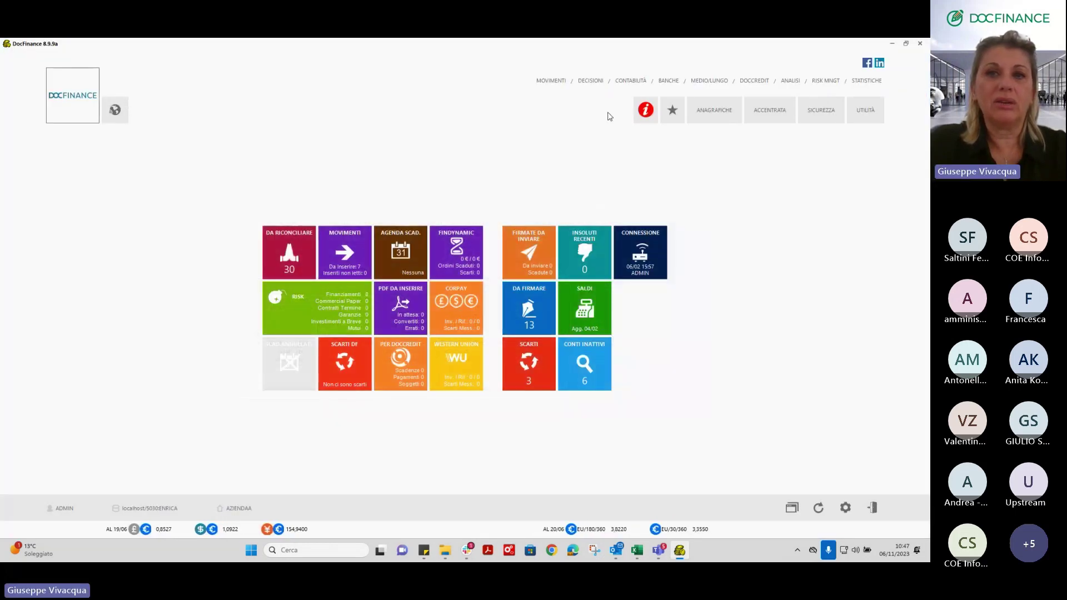
Step: Open the payment notice association window and load all received notices into the list of notices to associate
click(591, 81)
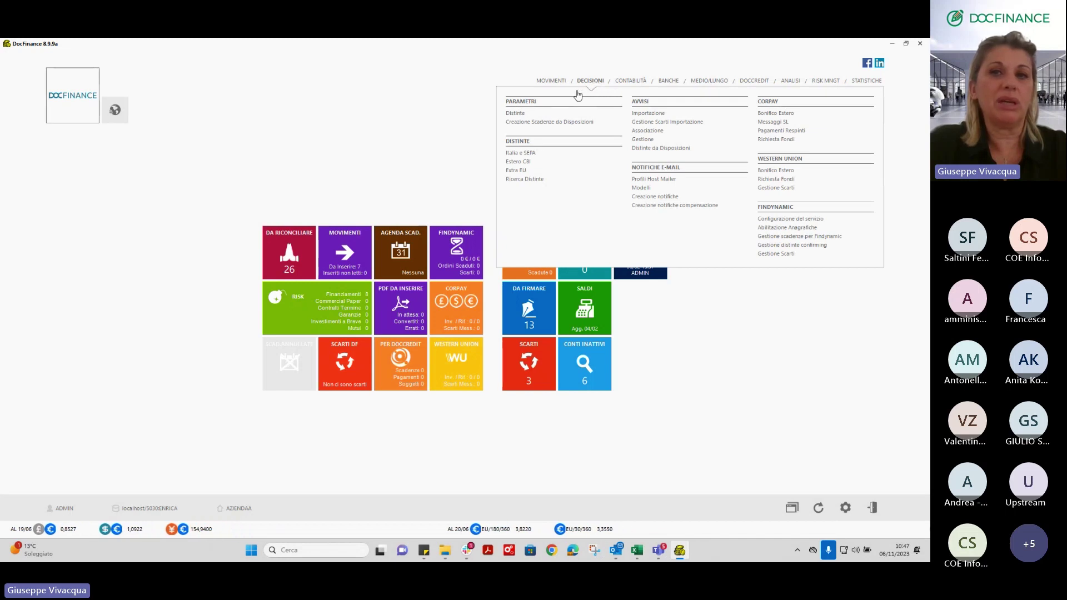
click(651, 132)
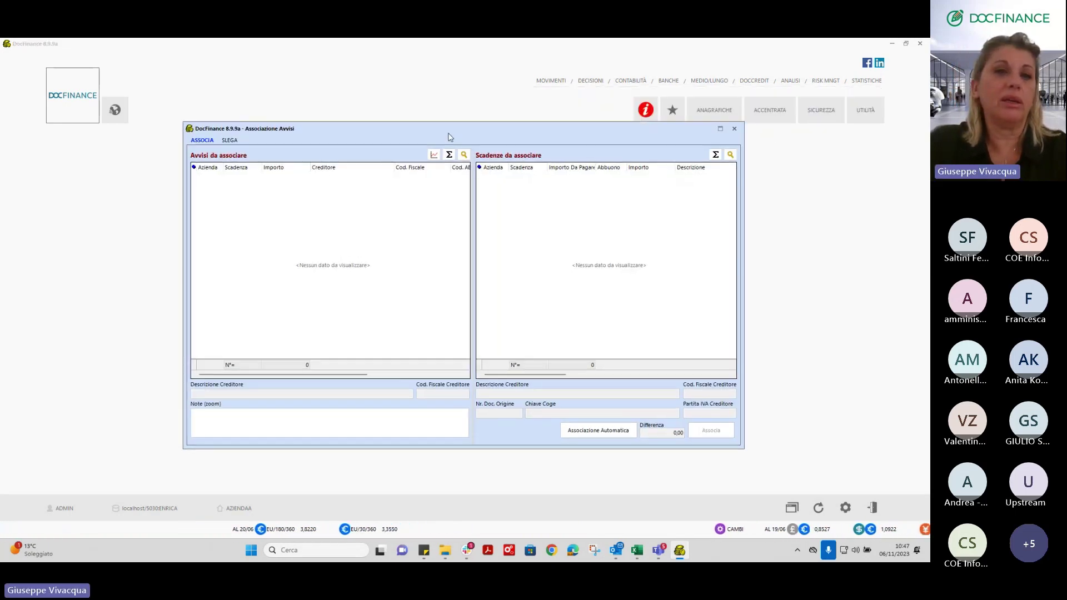
drag(450, 132, 399, 80)
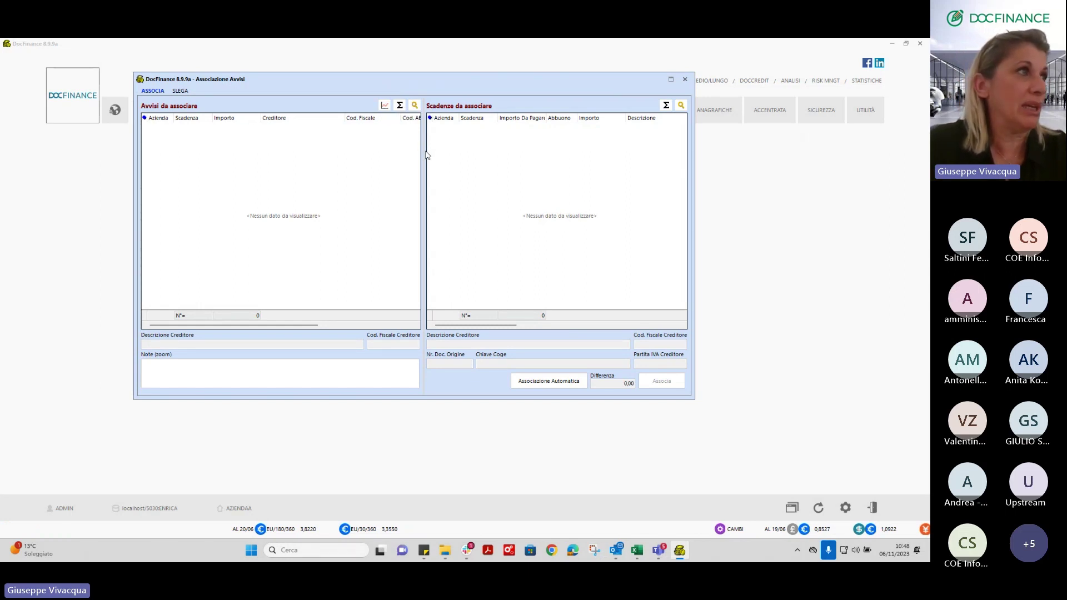
click(414, 106)
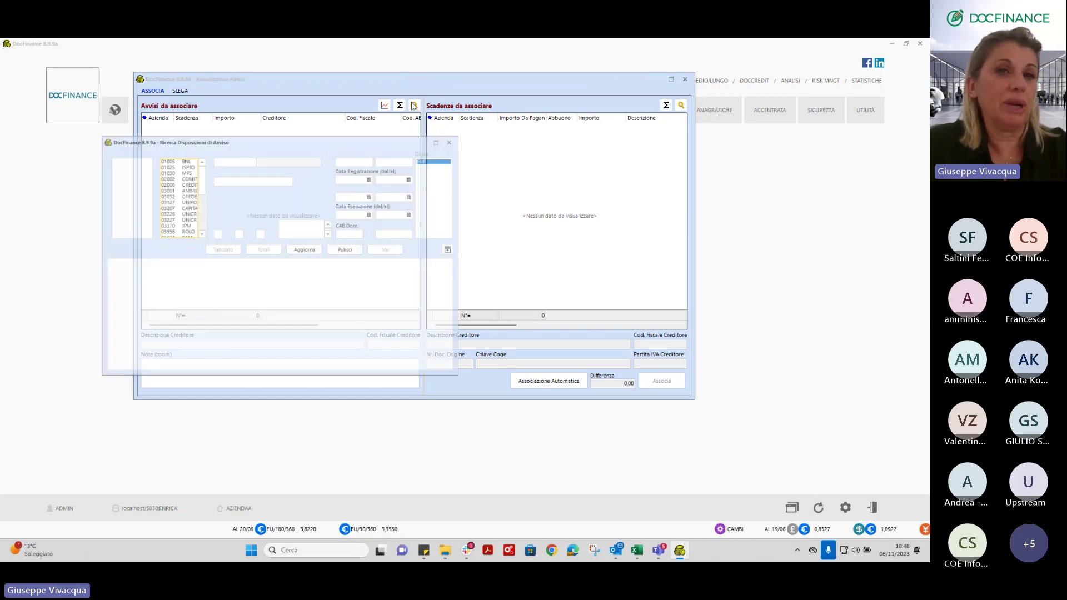
click(302, 249)
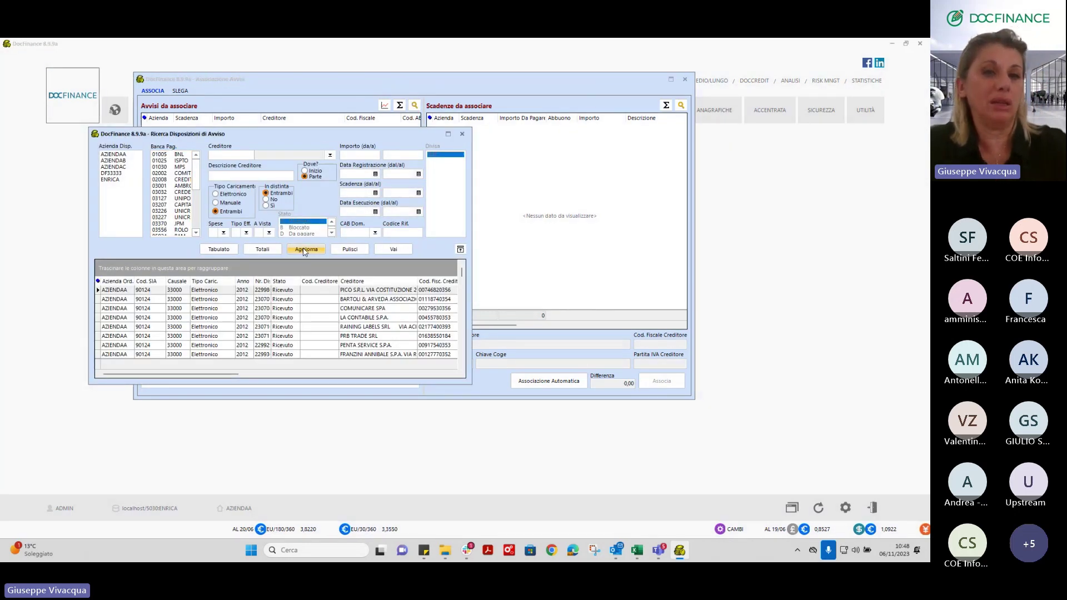
click(396, 251)
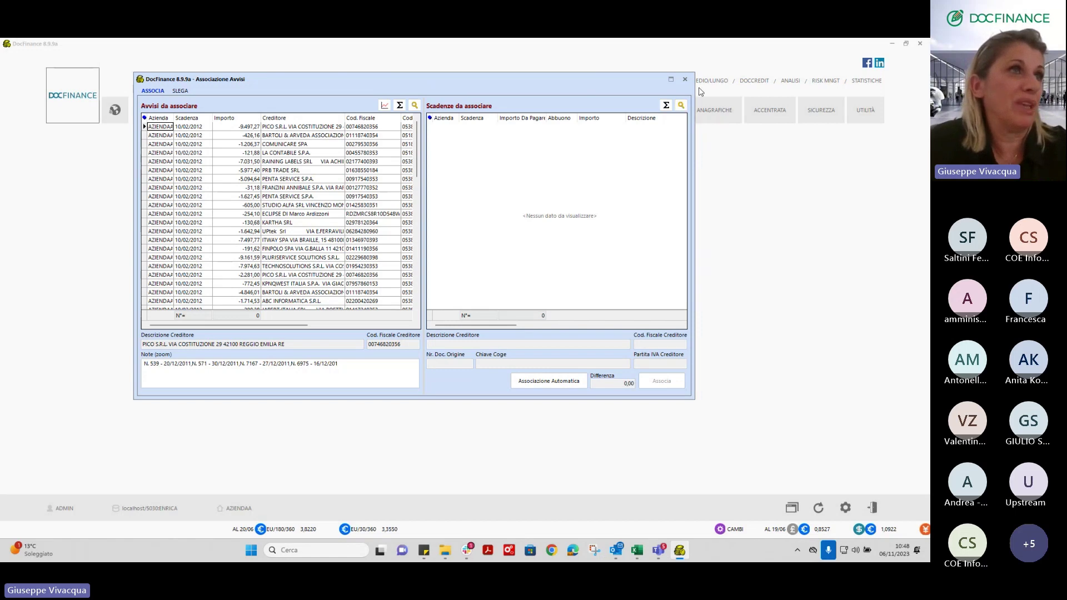
Step: Look at the due item search for the notice association, then close the search and the association window
click(680, 106)
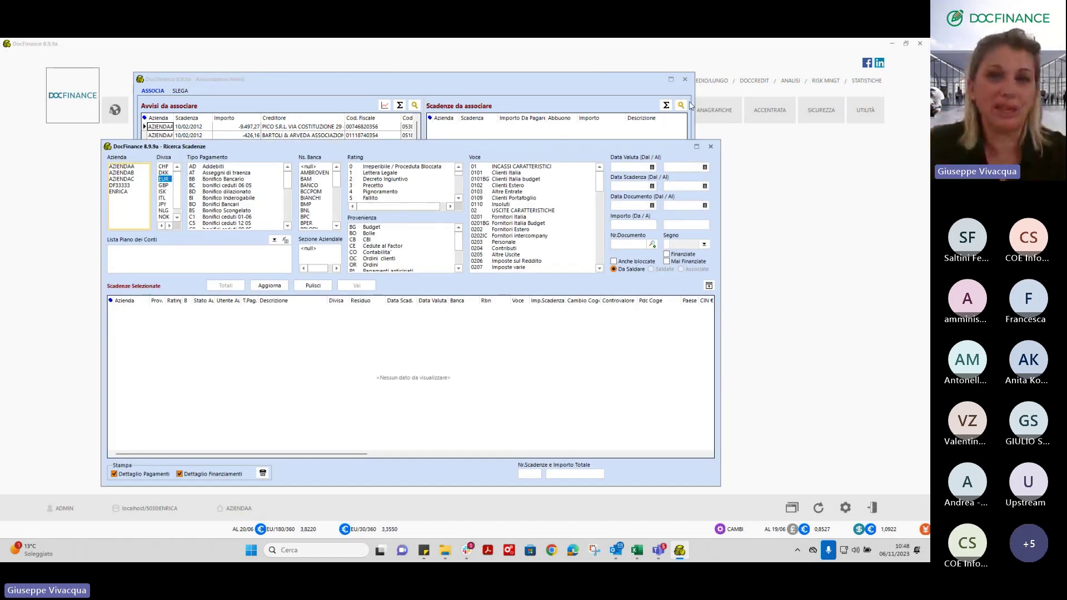
click(628, 186)
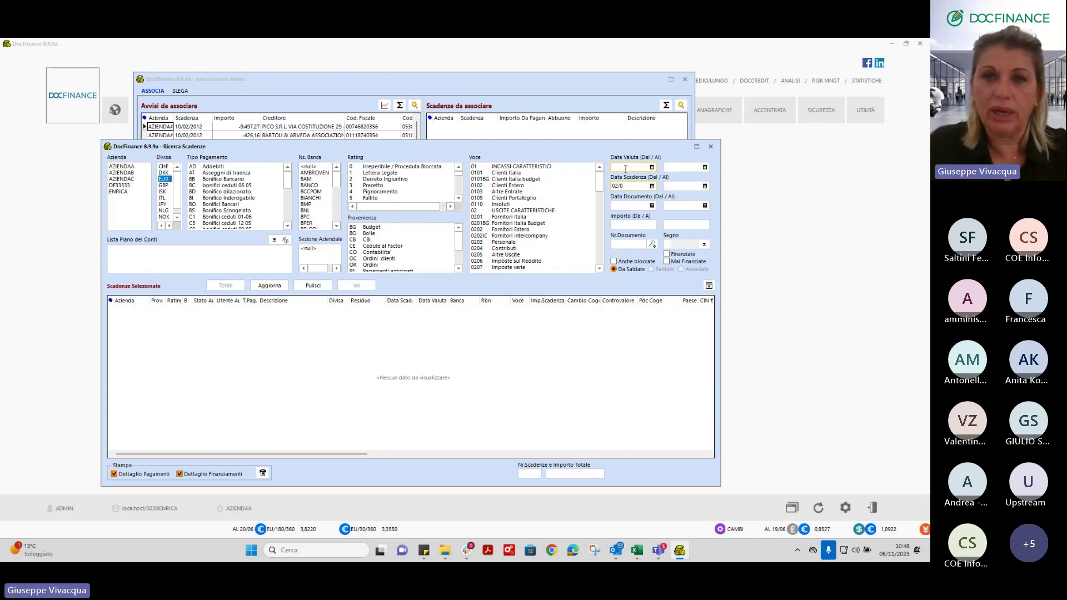
click(711, 146)
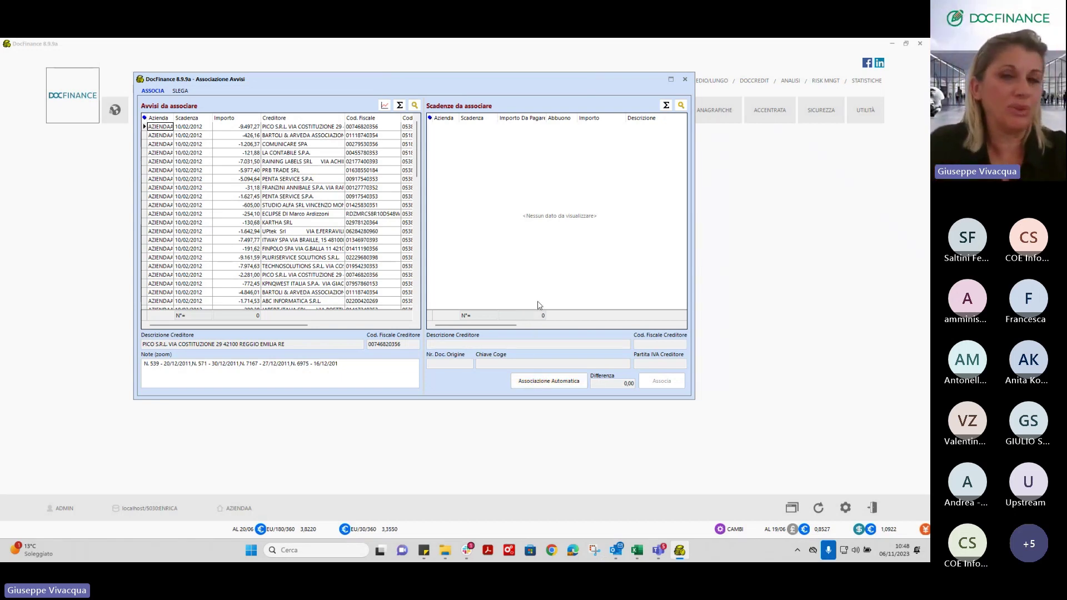
click(684, 80)
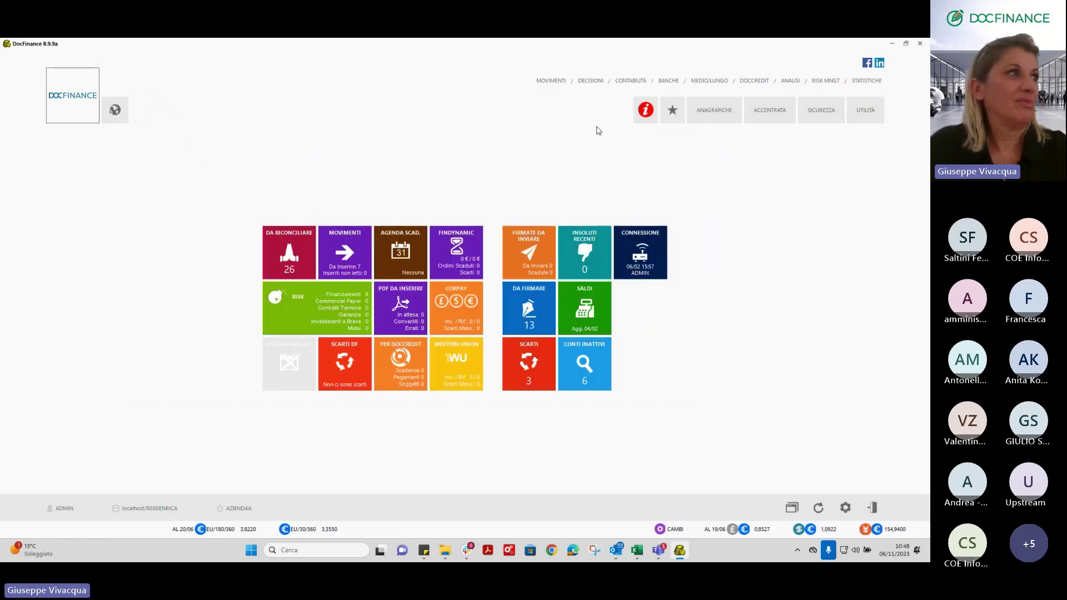
Step: View the payment slips created from notice dispositions and the list of slips awaiting signature, closing both windows
click(588, 80)
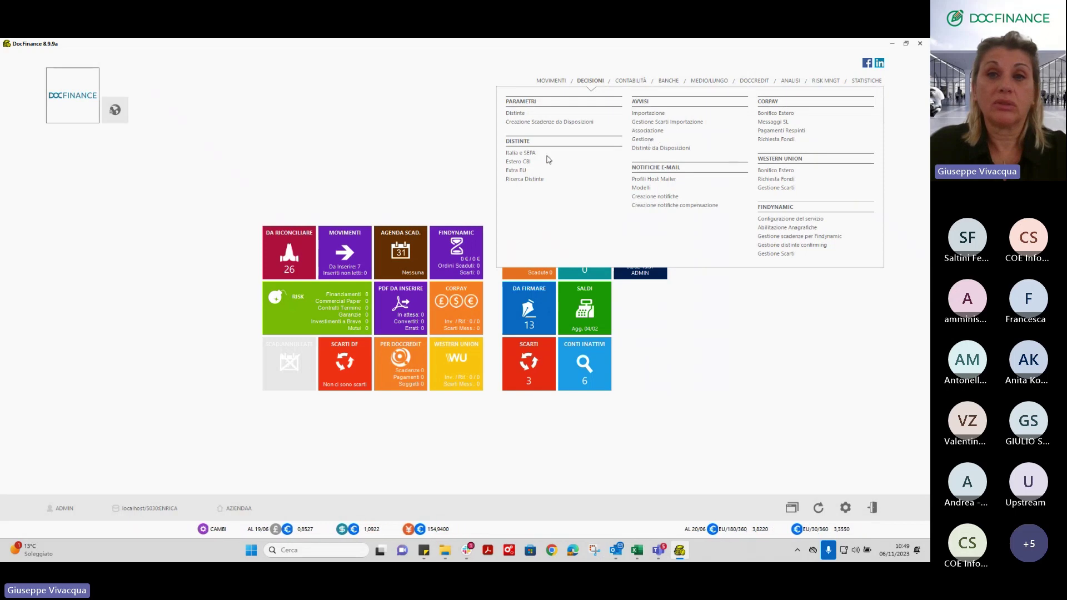
click(671, 148)
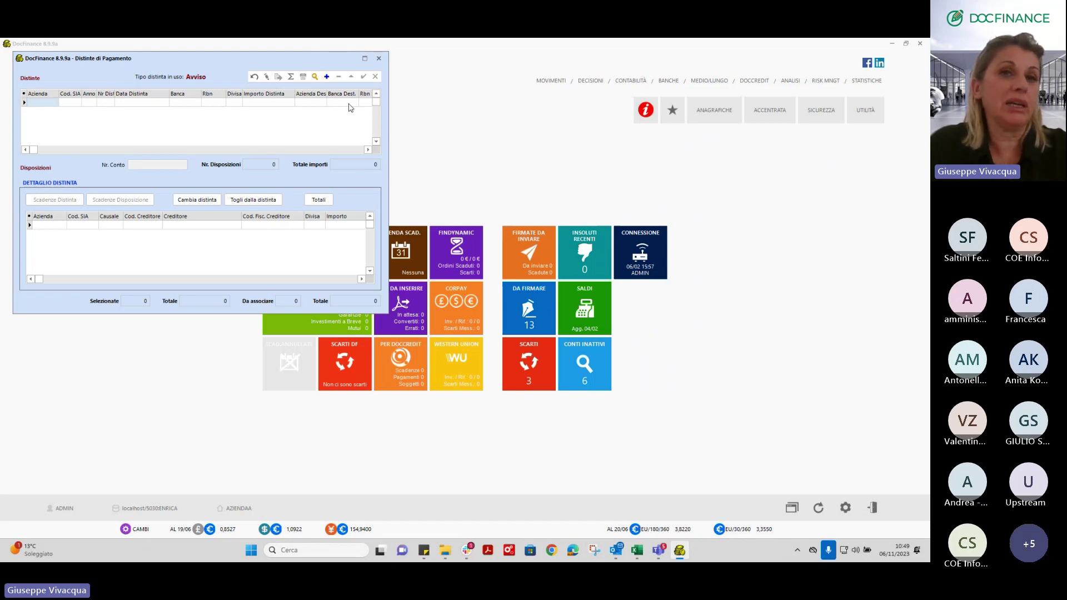
click(379, 59)
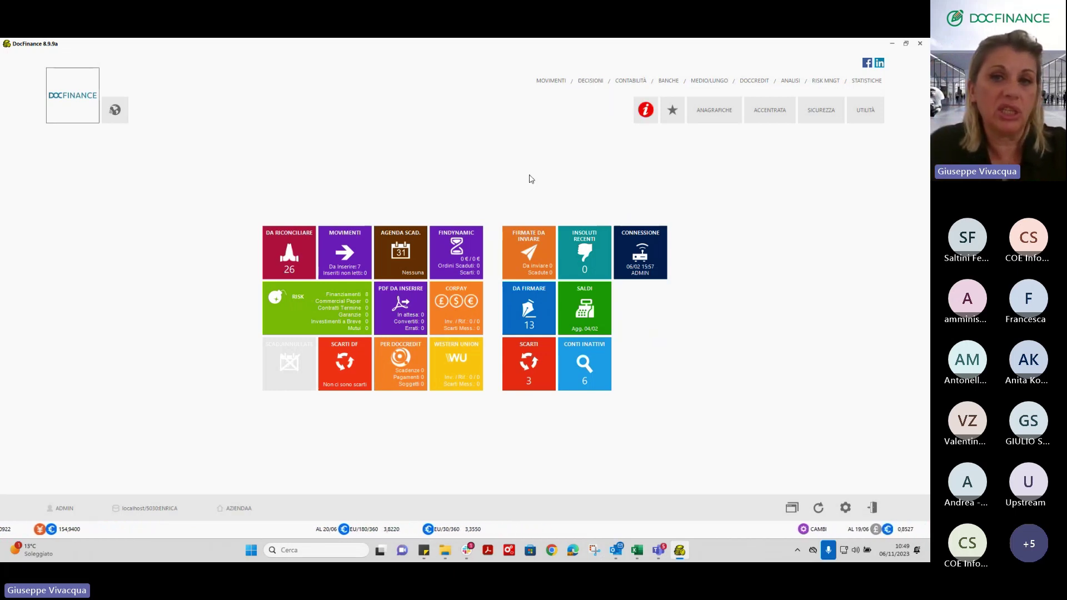
click(538, 325)
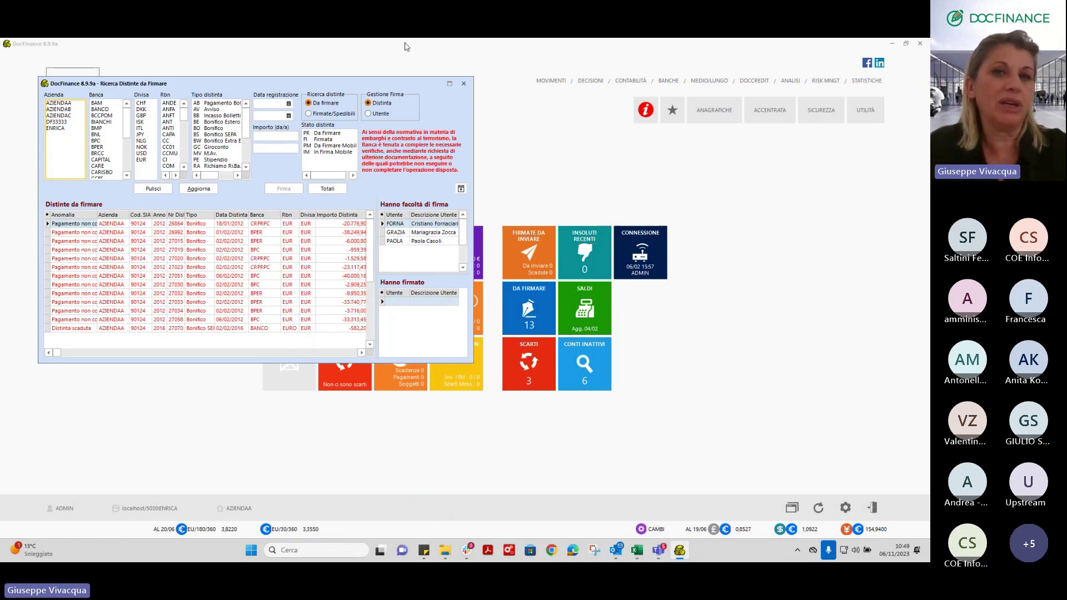
click(463, 85)
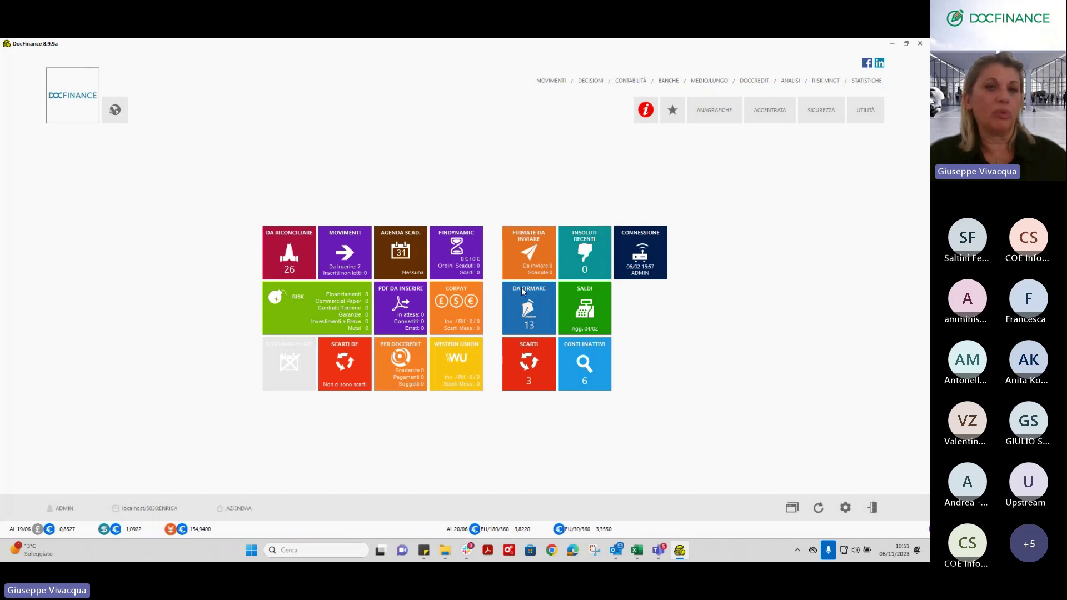
Step: Start an Italy and SEPA payment slip from due items for AZIENDAA and set the slip type to BS Bonifico SEPA
click(599, 83)
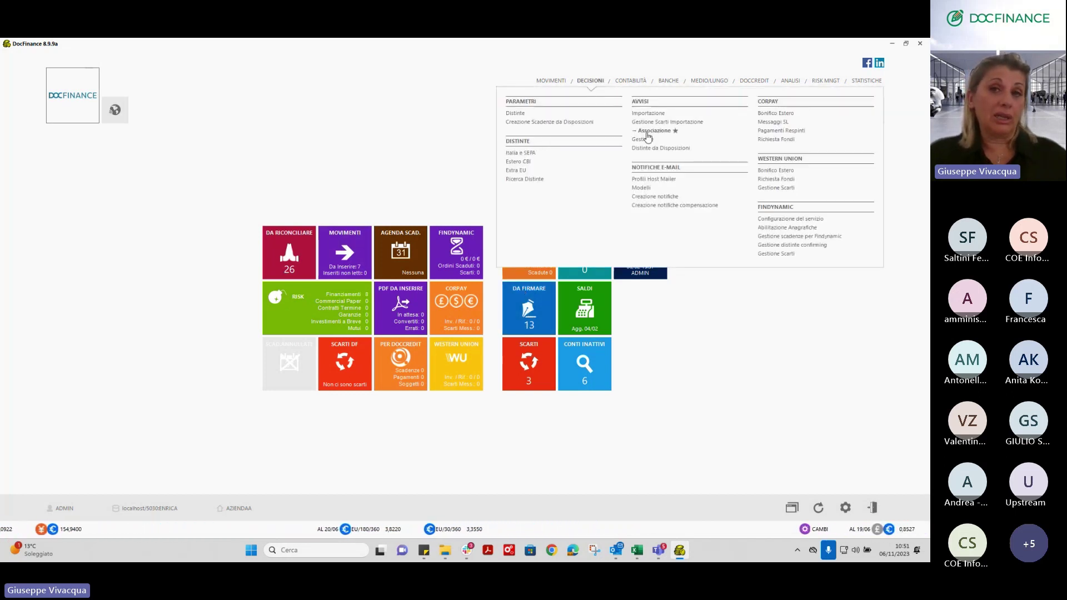
click(535, 153)
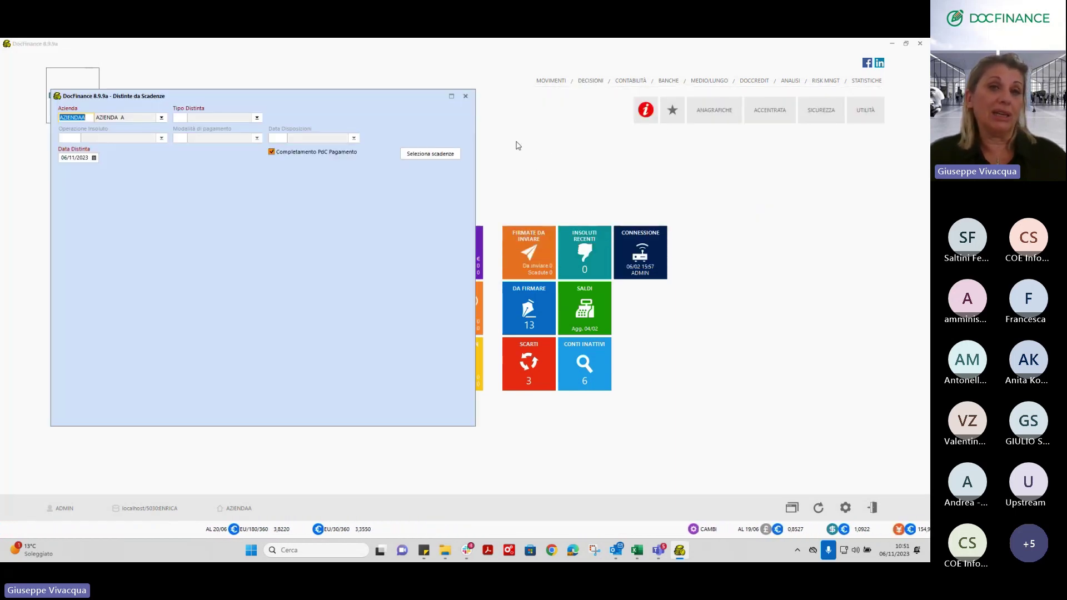
click(184, 116)
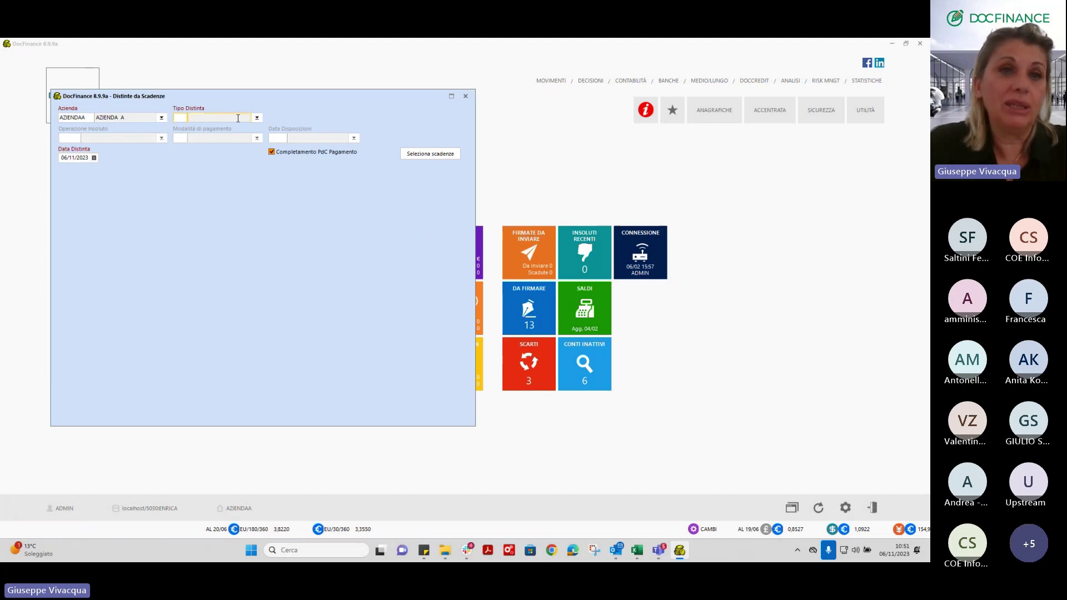
click(257, 117)
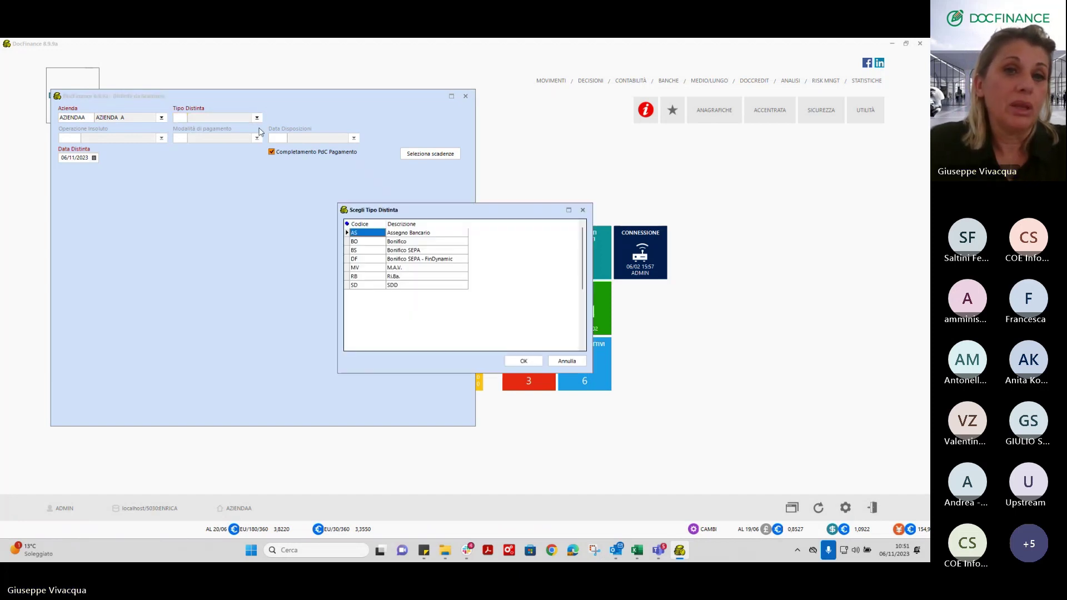
click(401, 250)
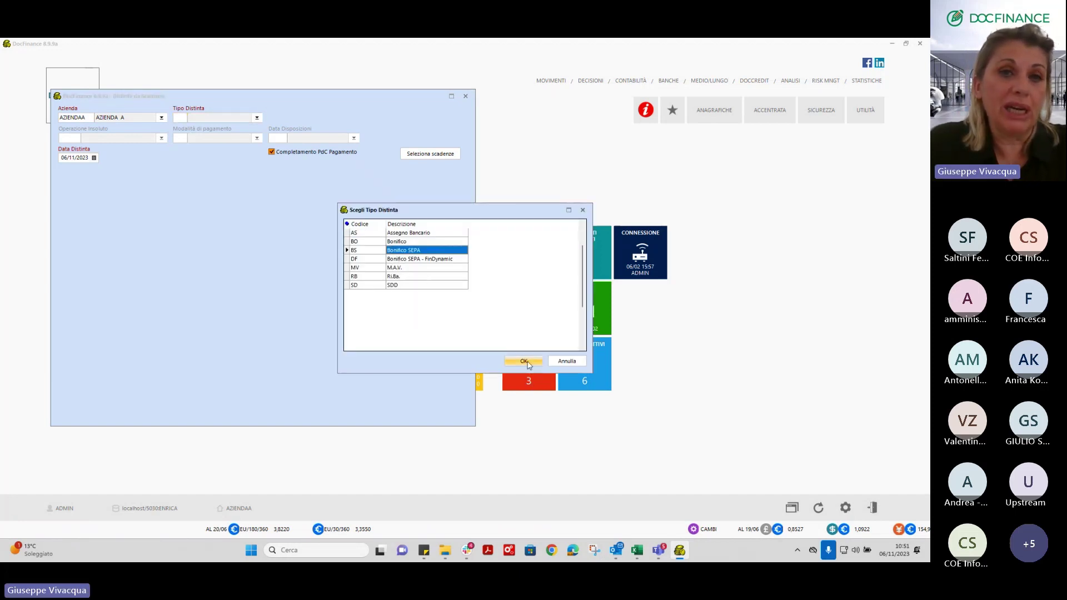
click(525, 361)
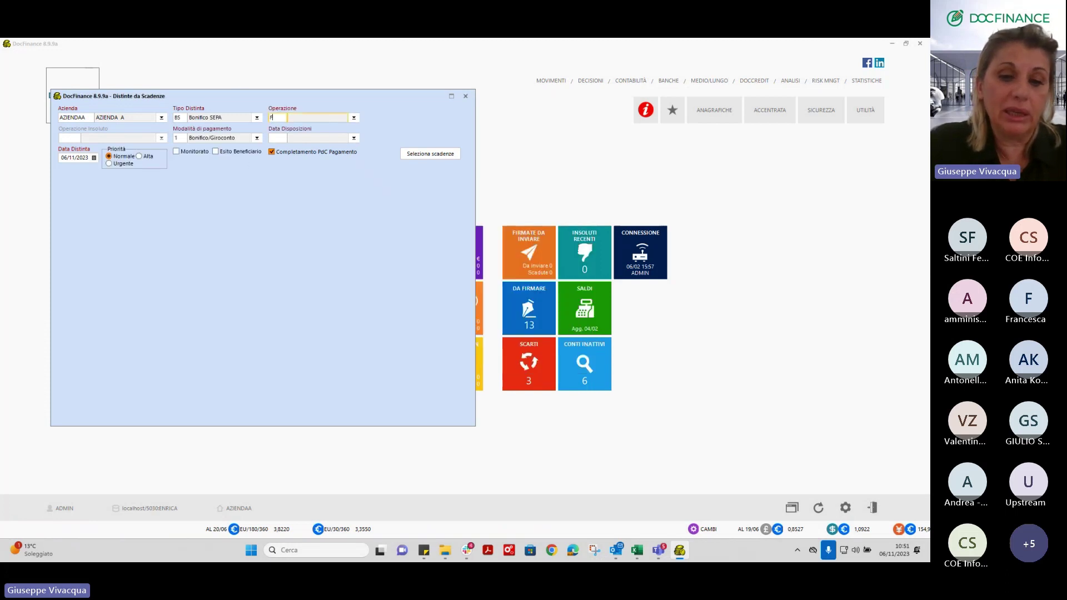
Step: Set the slip's operation to DIBO Disposizione Bonifici and its disposition date criterion to DE Valorizza Data Esecuzione
key(Tab)
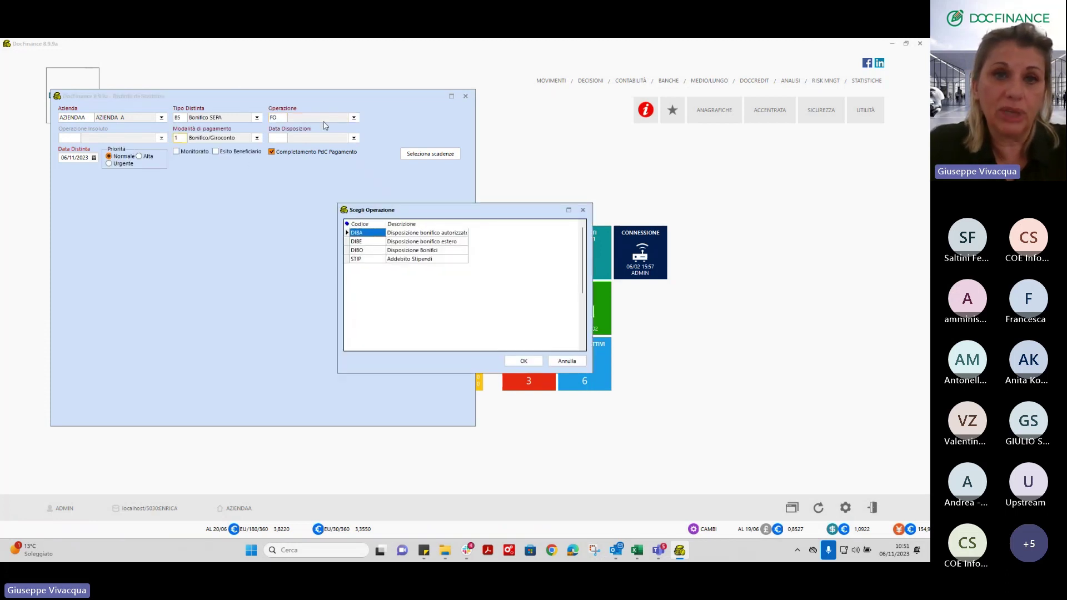
click(405, 251)
key(Return)
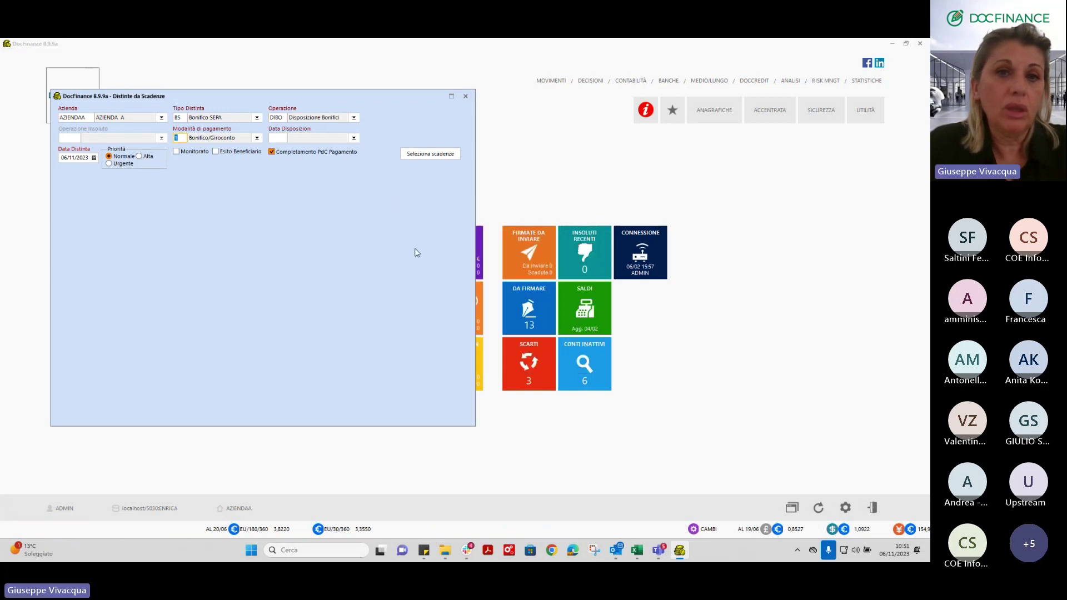
click(354, 139)
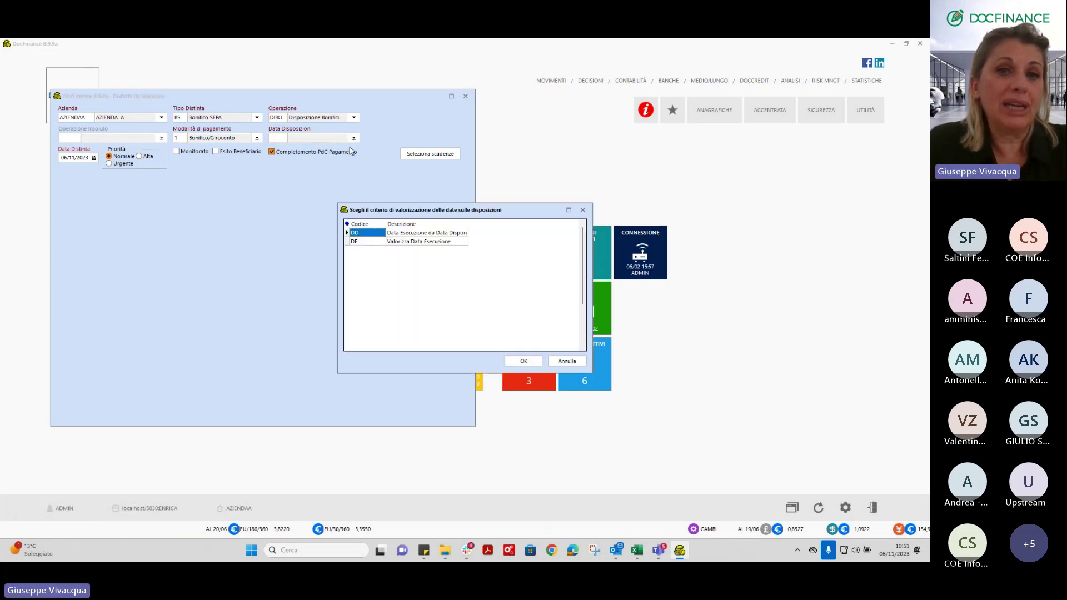
click(414, 243)
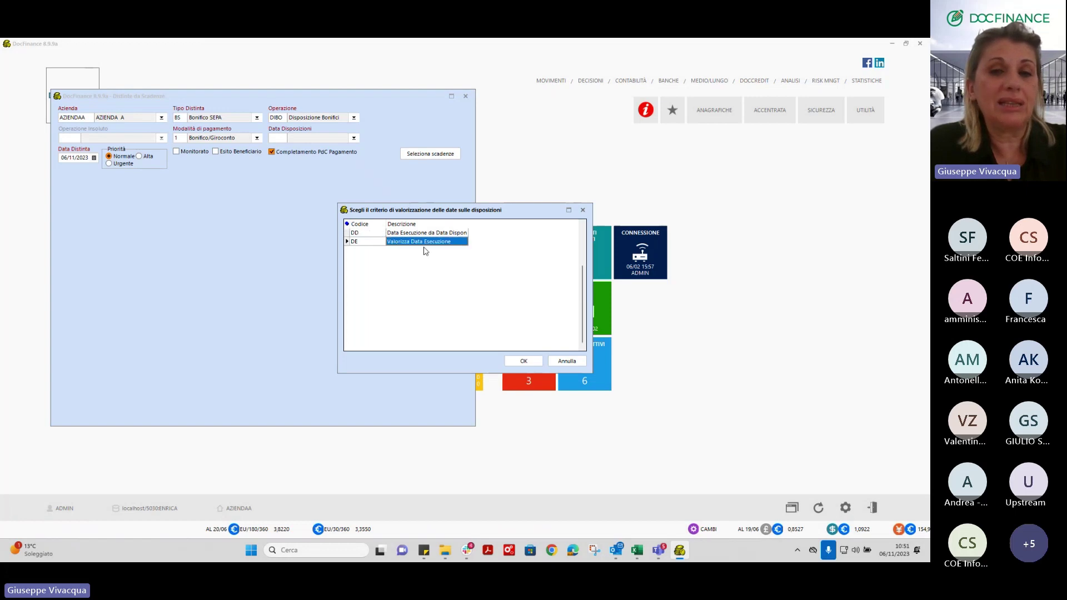
click(524, 360)
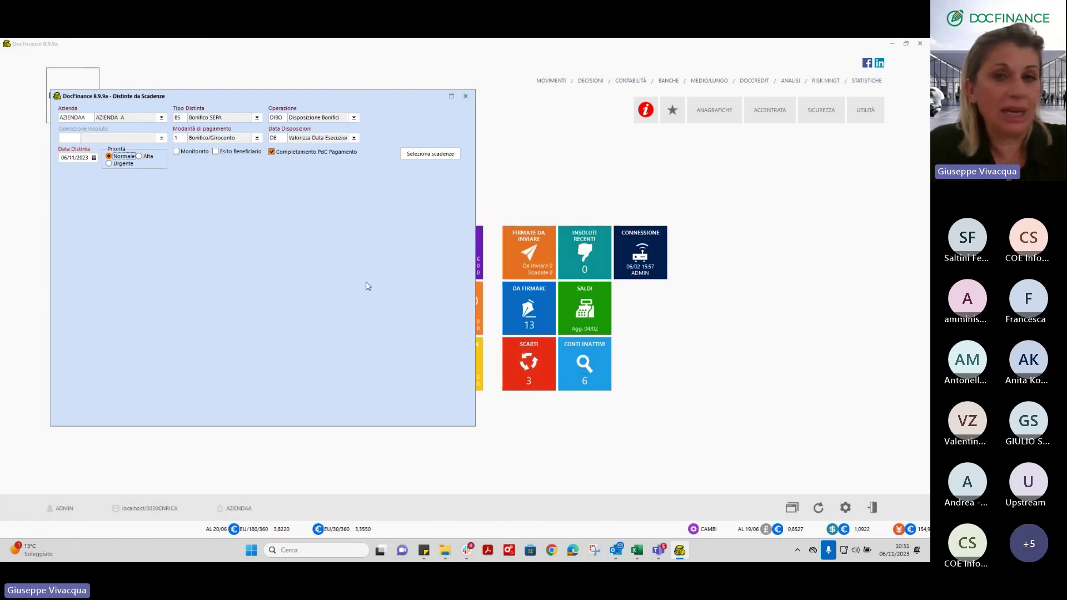
Step: List the slip's selectable due items for voice 0201 Fornitori Italia, due from 01/02/2012 to 29/02/2012, with provenance Contabilità
click(439, 156)
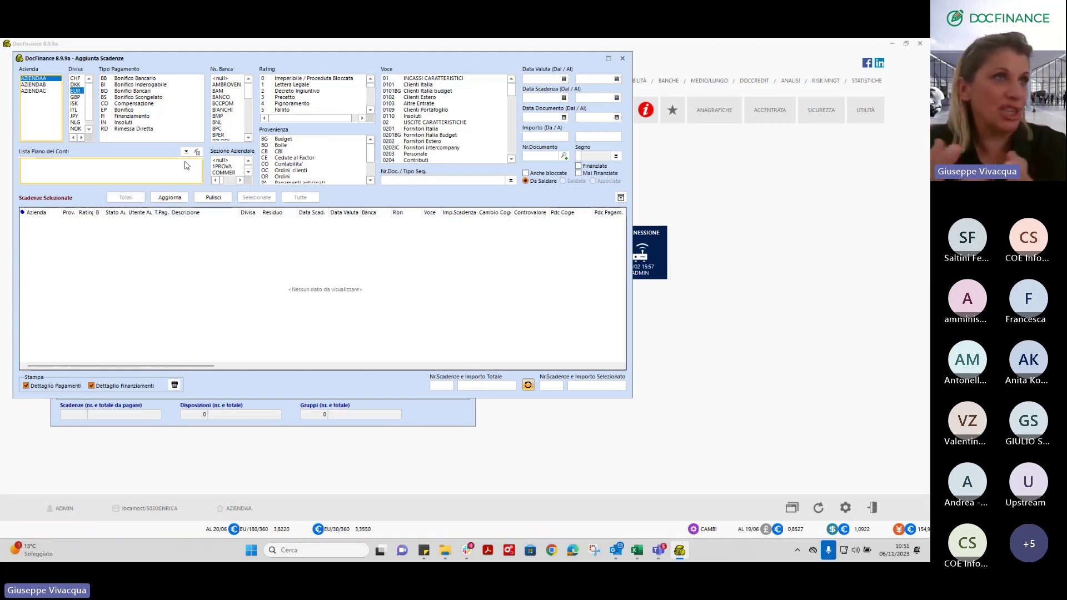
click(424, 130)
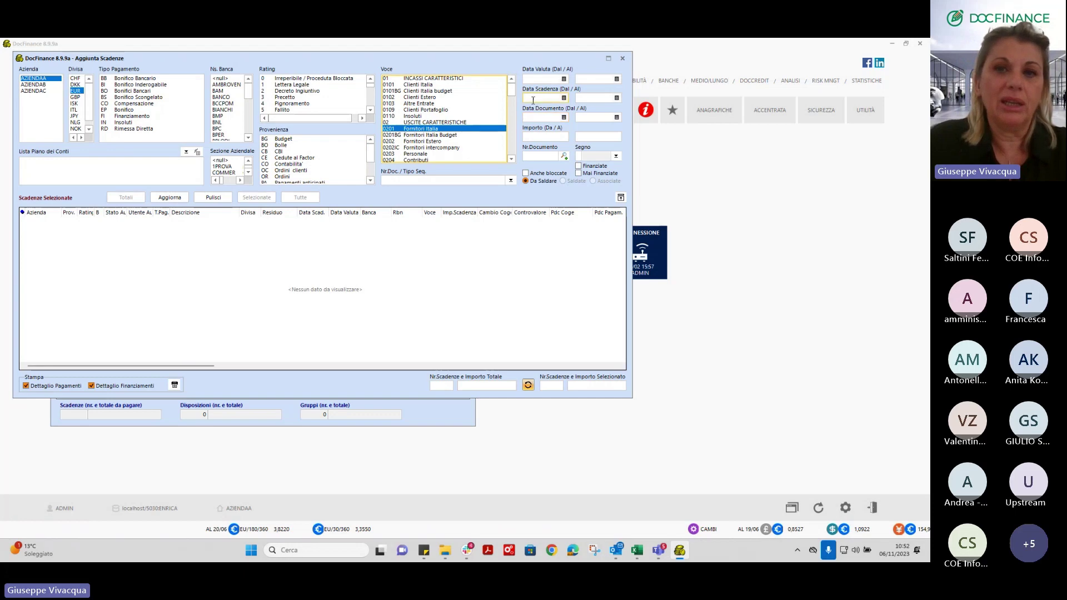
click(533, 98)
text(01/0)
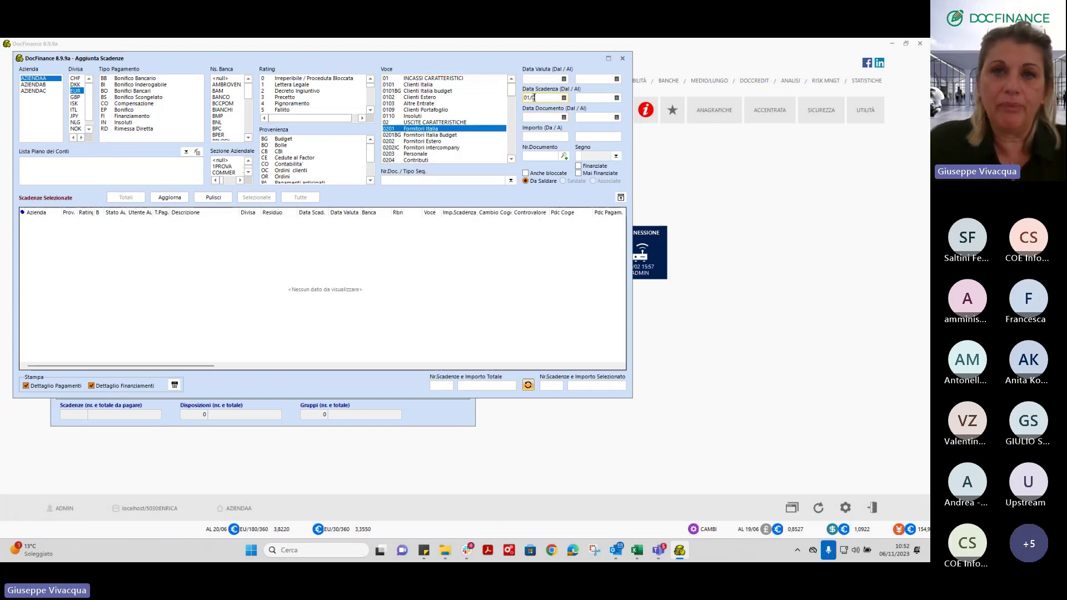
text(2/2012)
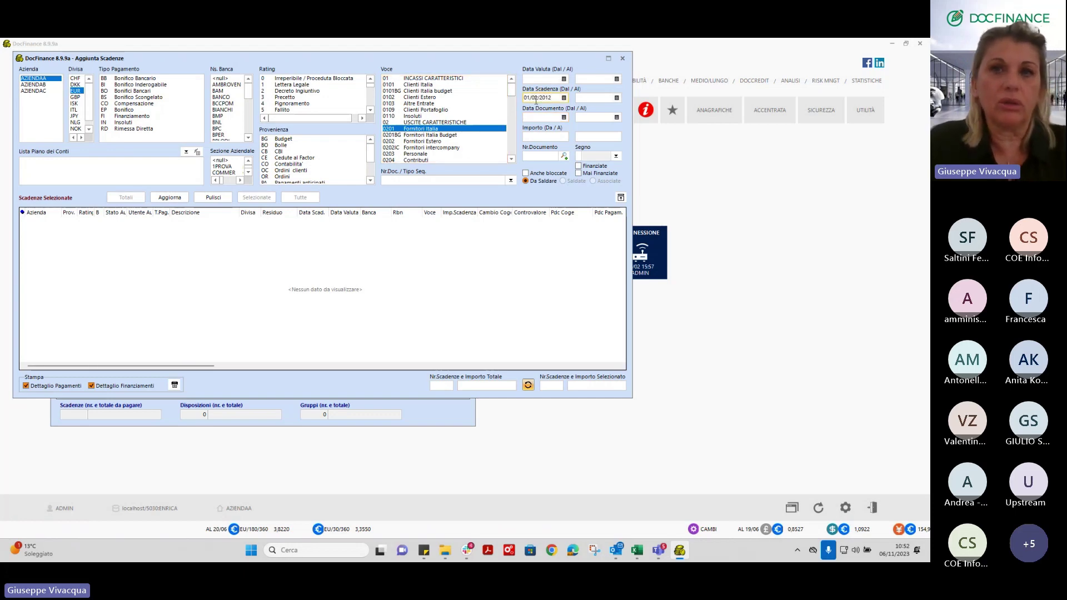
click(582, 97)
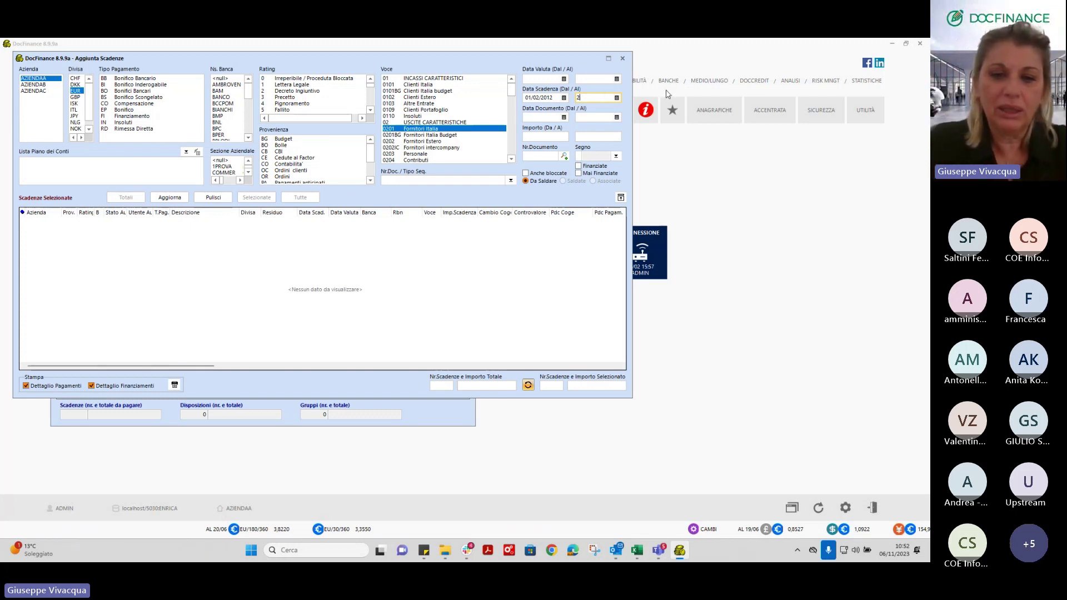
text(/02)
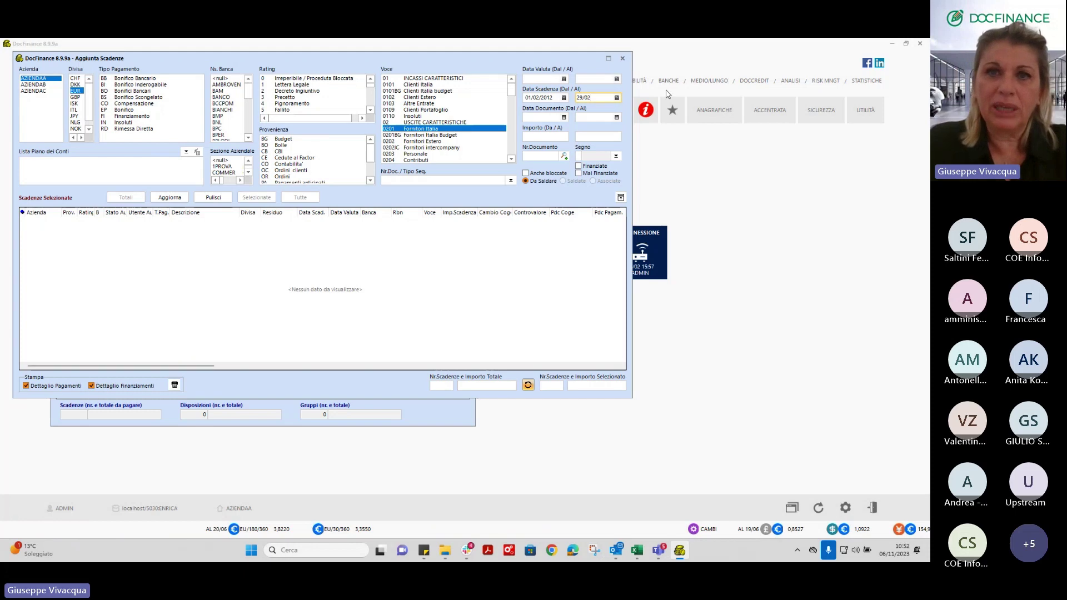
text(/2012)
click(289, 165)
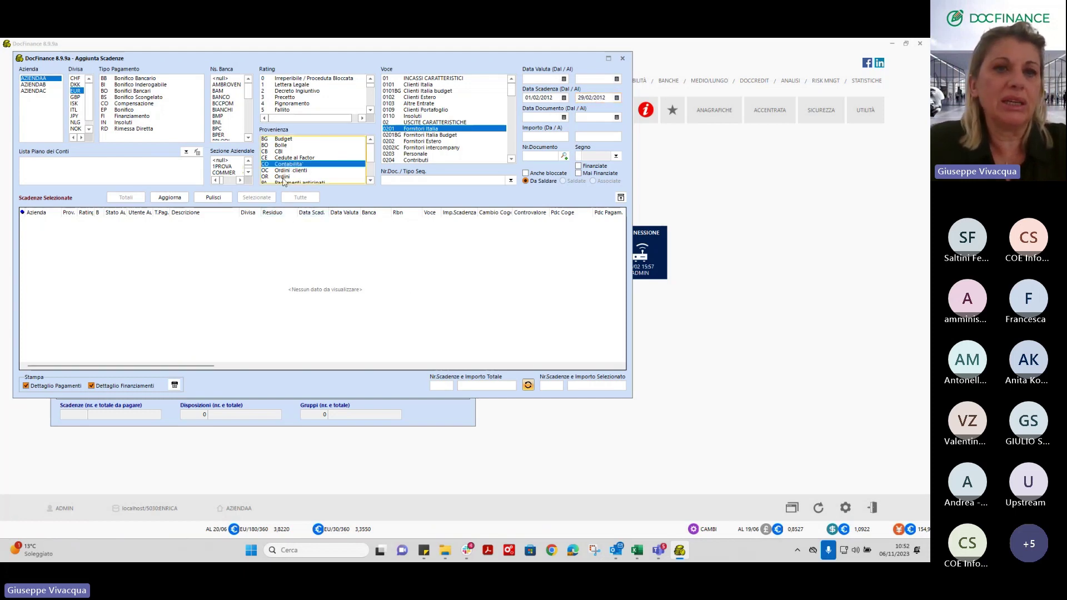
click(179, 199)
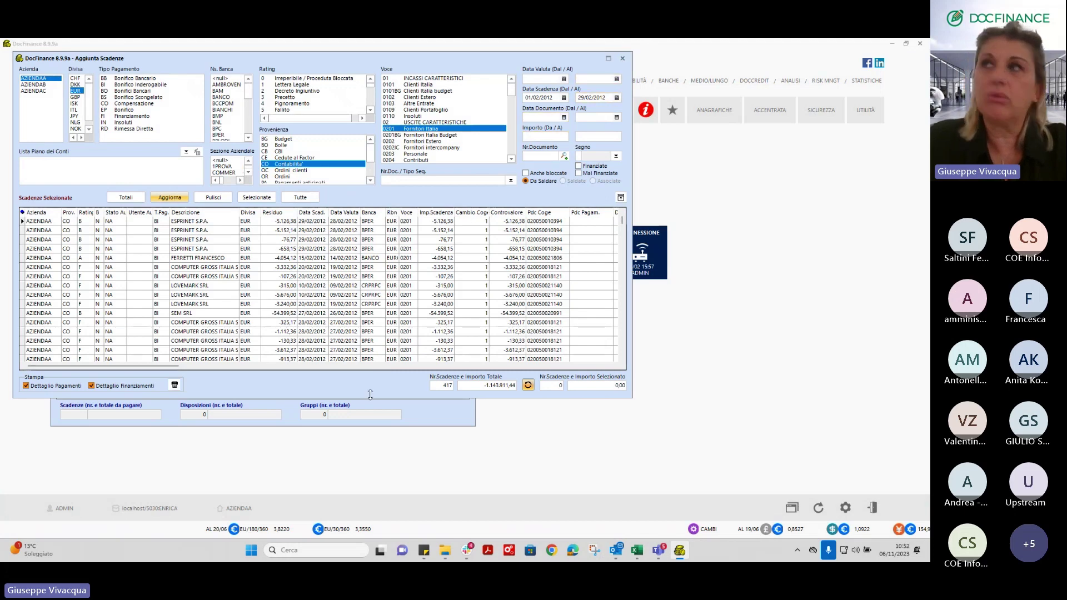
click(439, 385)
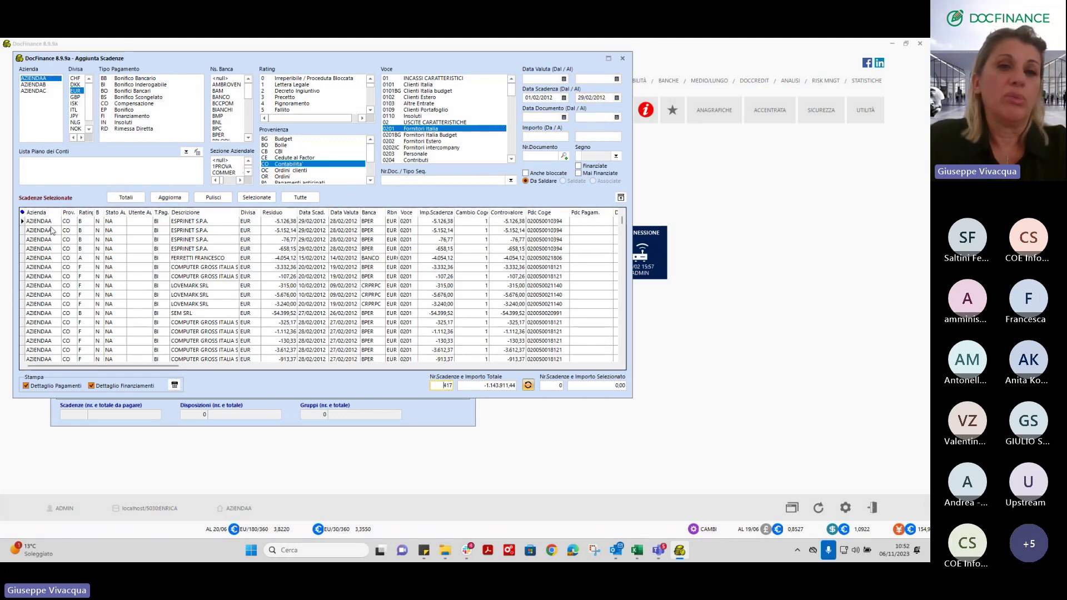
Step: Add all the listed due items to the slip and remove the block of PROGRESS SOFTWARE rows starting from the second displayed one
click(301, 199)
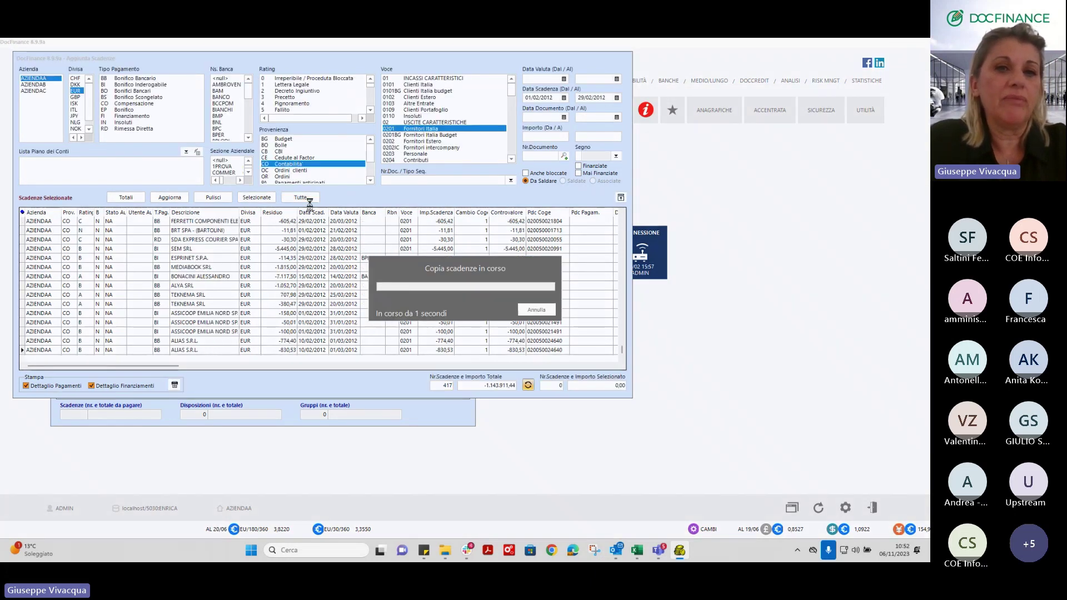
click(451, 96)
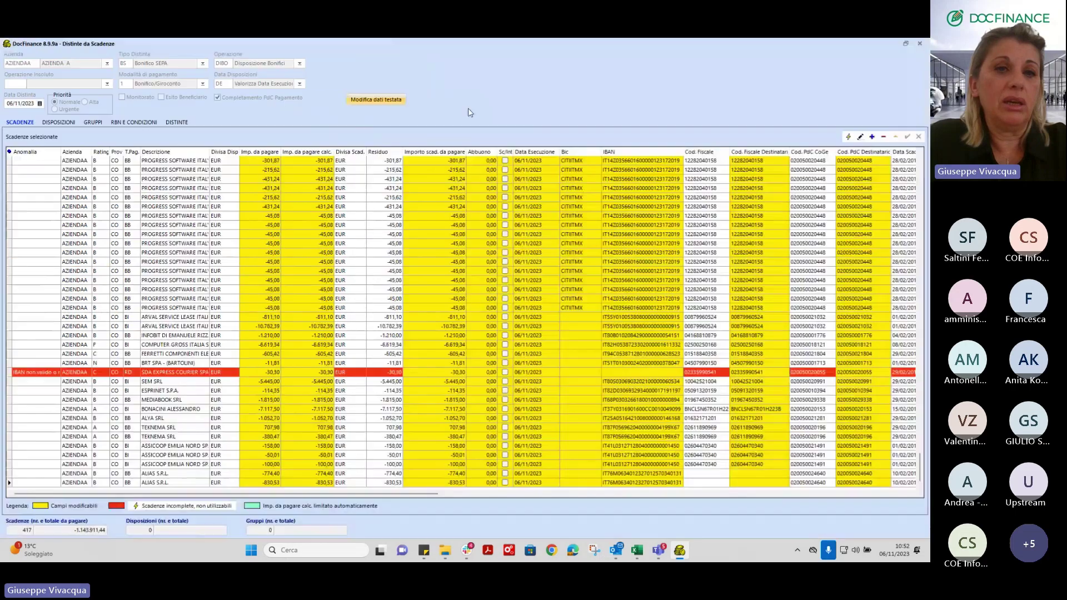
click(178, 215)
click(181, 171)
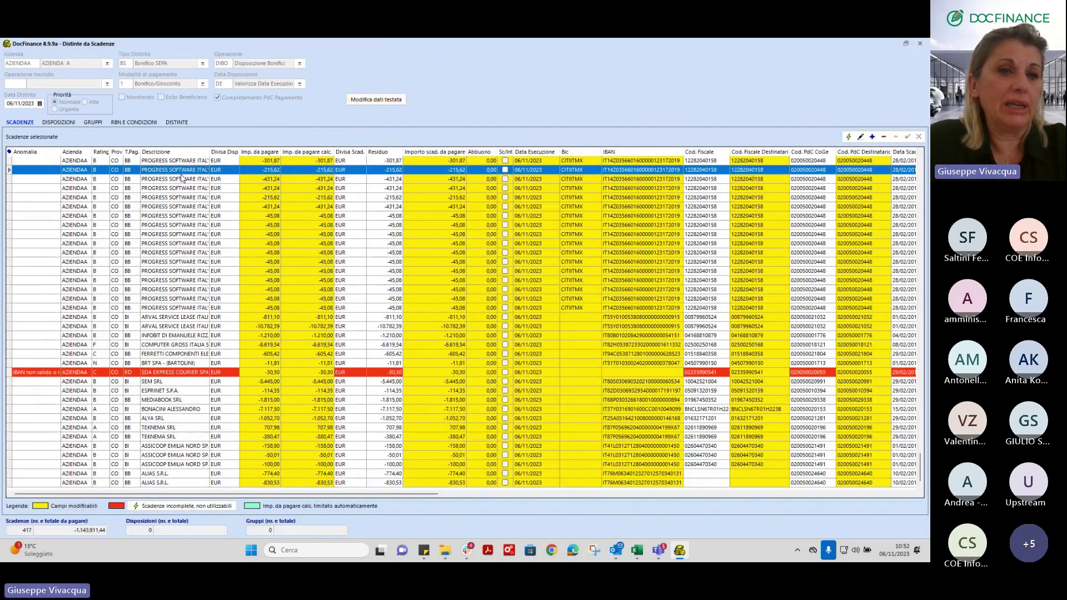
shift+click(175, 308)
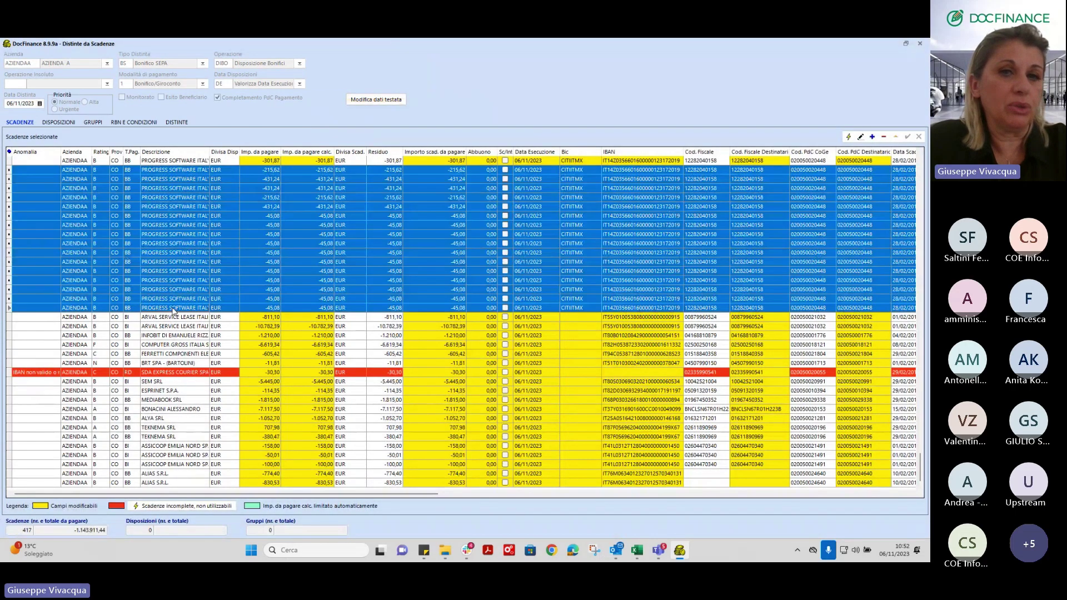
click(883, 136)
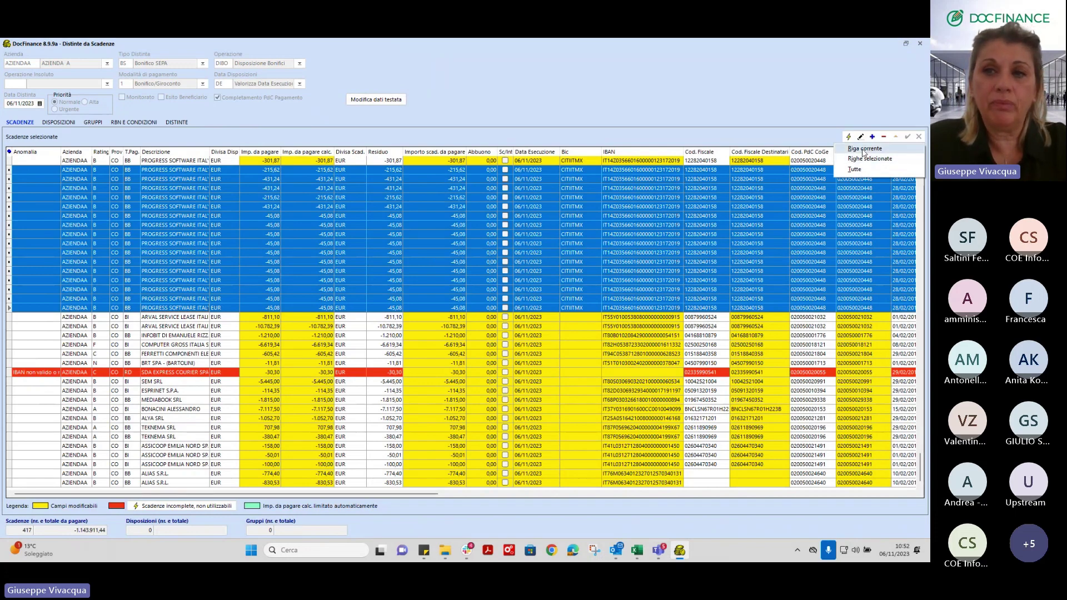
click(862, 159)
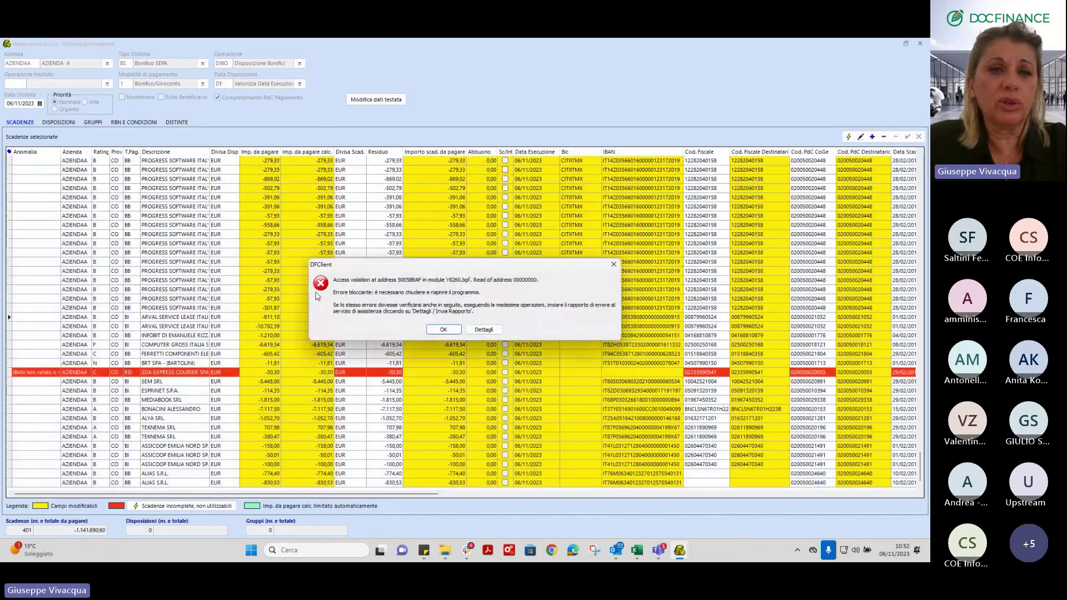
click(442, 329)
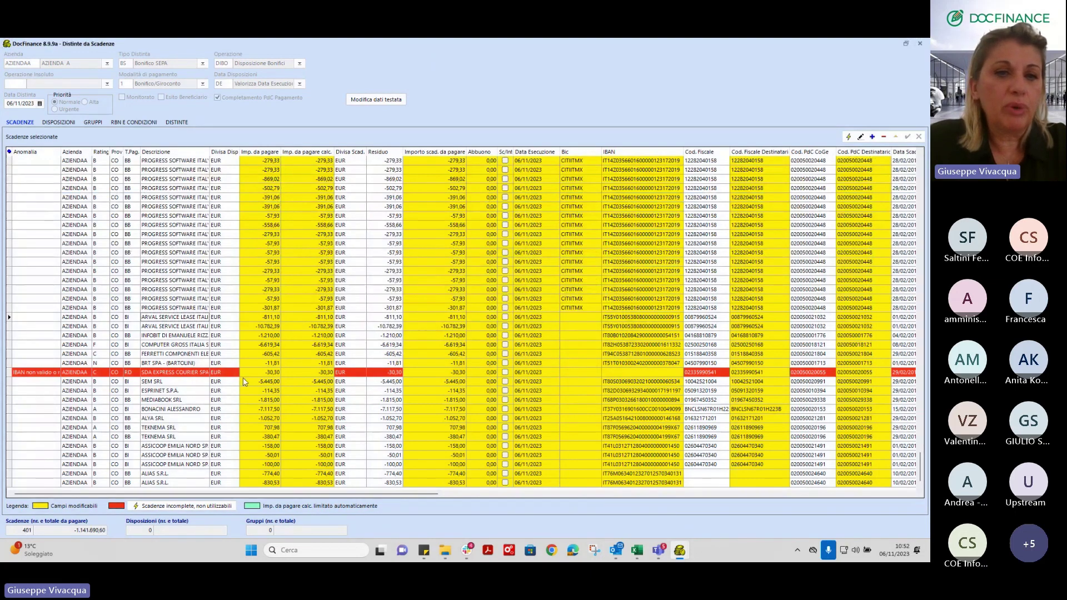
Step: Set the execution date to 10/11/2023 on all rows of the slip's due items
click(259, 382)
click(256, 326)
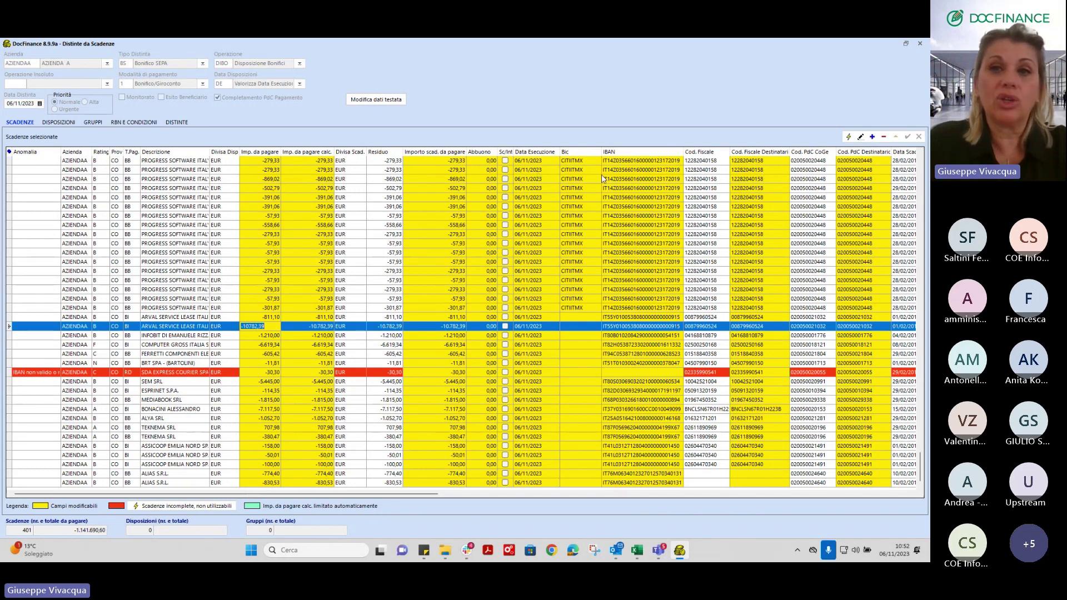
click(848, 137)
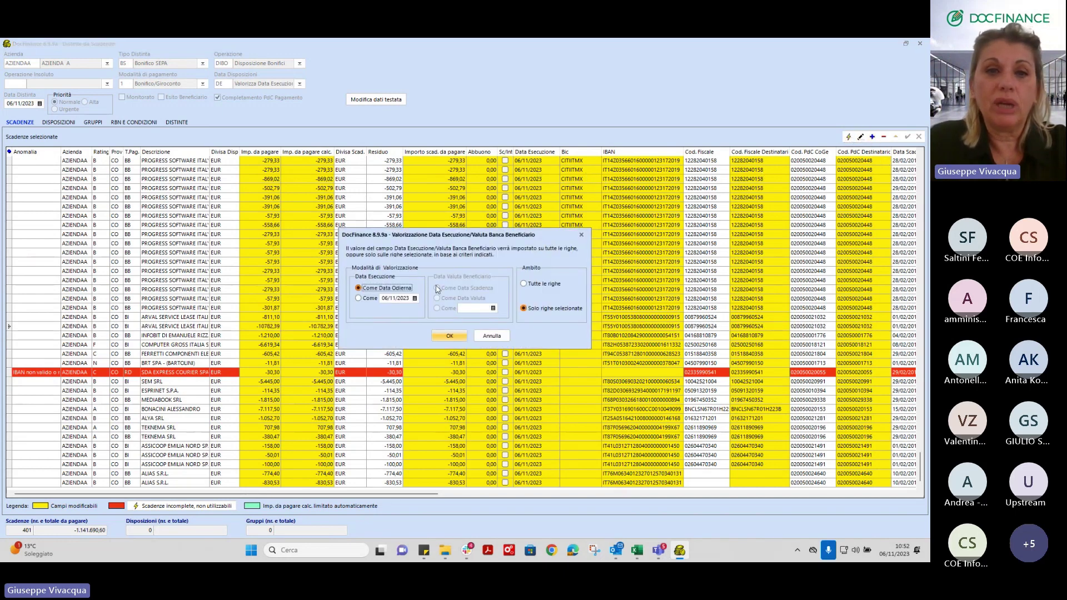
click(358, 298)
click(414, 299)
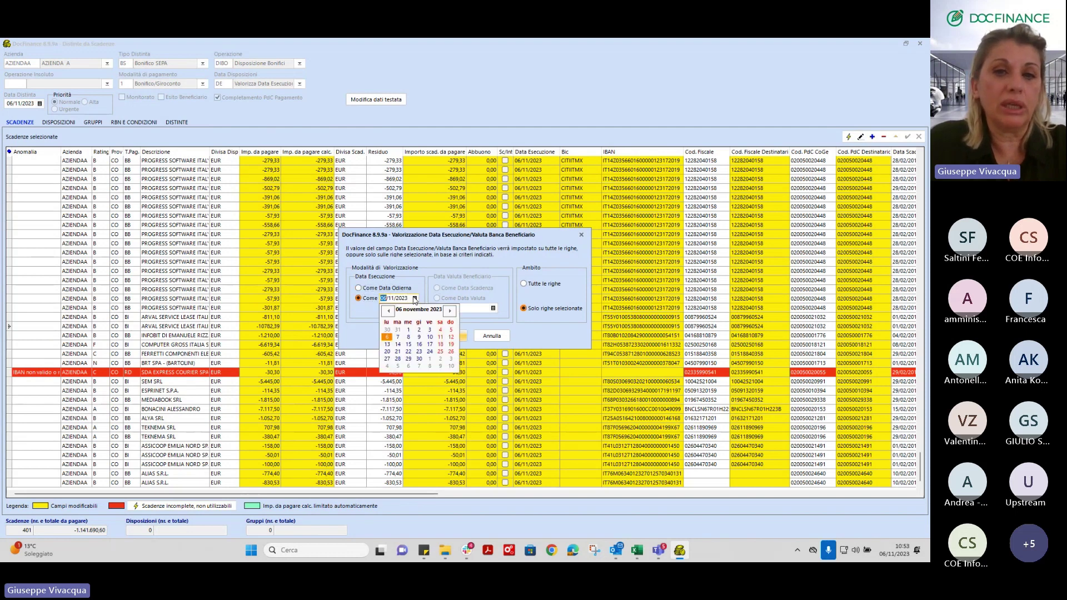
click(429, 337)
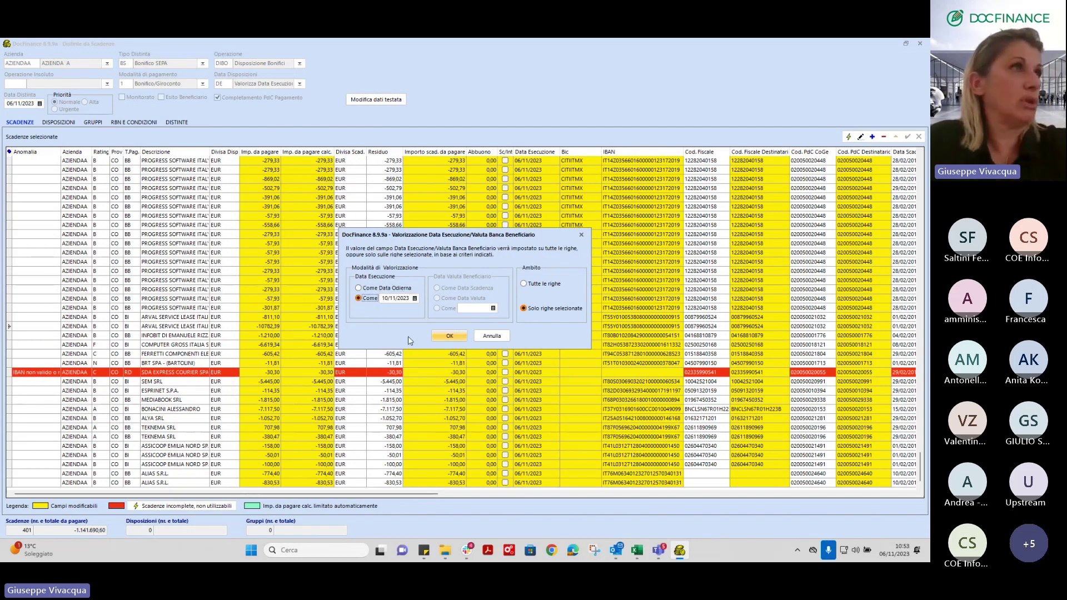
click(523, 284)
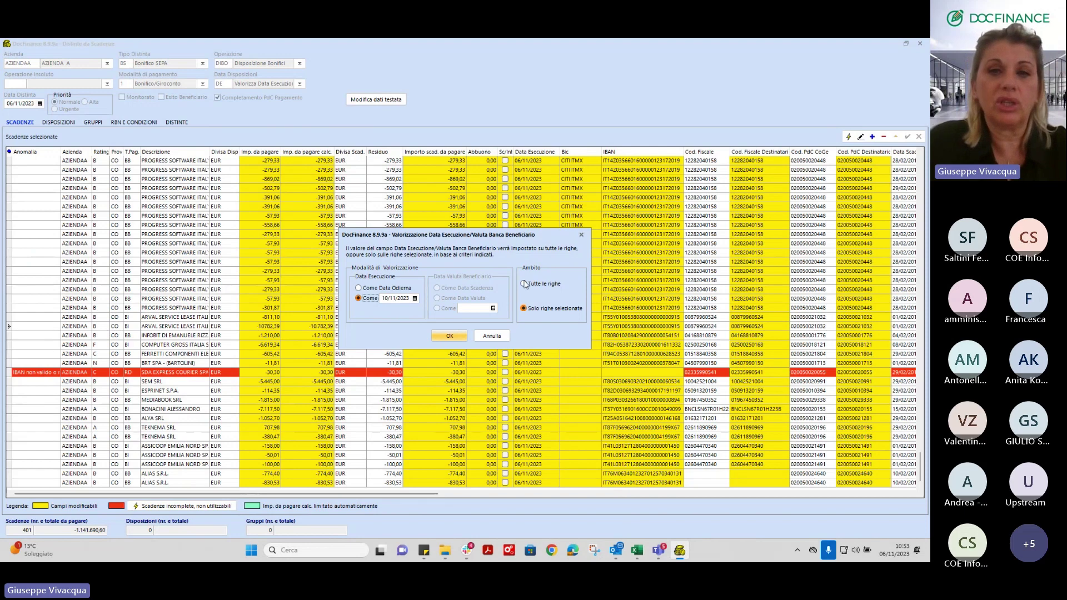
click(446, 337)
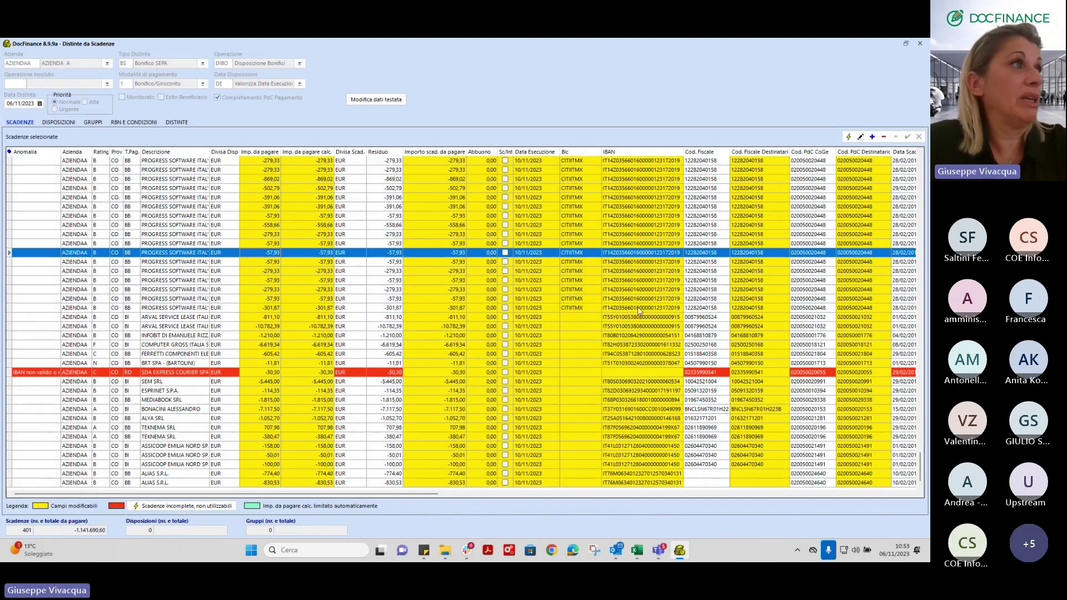
Step: Examine the slip's due items for rows flagged with an anomaly such as an invalid IBAN
key(Down)
key(Down)
key(Down)
key(Down)
key(Down)
key(Down)
key(Down)
key(Down)
key(Down)
key(Down)
key(Down)
key(Down)
key(Down)
key(Down)
key(Down)
key(Down)
key(Down)
key(Down)
key(Down)
key(Down)
key(Down)
key(Down)
key(Down)
key(Down)
key(Down)
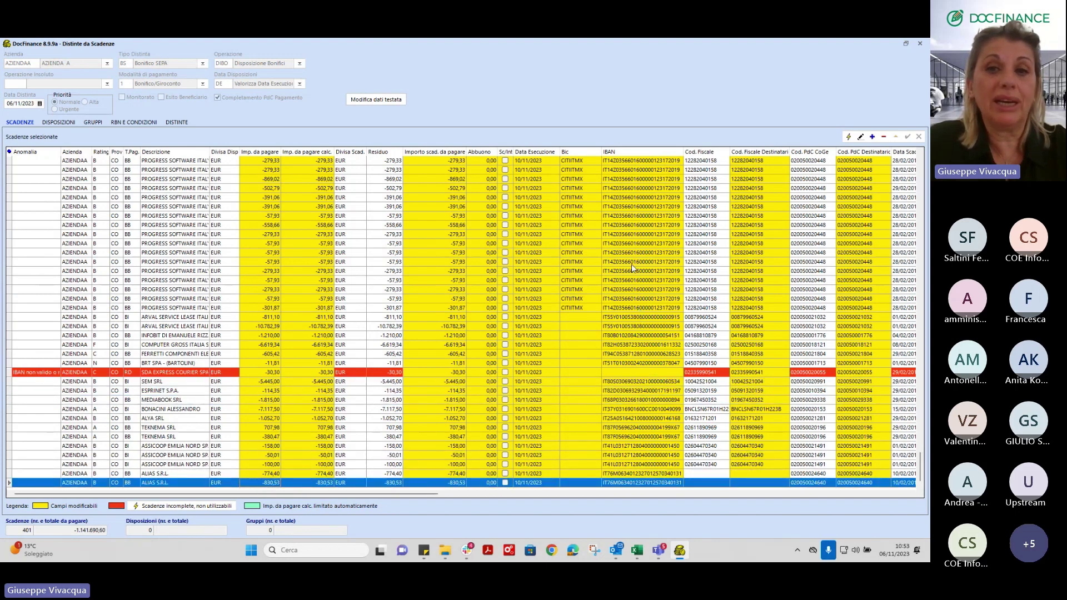
key(Up)
key(Up)
key(Up)
key(Up)
key(Up)
key(Up)
key(Up)
key(Up)
key(Up)
key(Up)
key(Up)
key(Up)
key(Up)
key(Up)
key(Up)
key(Up)
key(Up)
key(Up)
key(Up)
key(Up)
key(Up)
key(Up)
key(Up)
key(Up)
key(Up)
key(Up)
key(Up)
key(Up)
key(Up)
key(Up)
key(Up)
key(Up)
key(Up)
key(Up)
key(Up)
key(Up)
key(Up)
key(Up)
key(Up)
key(Up)
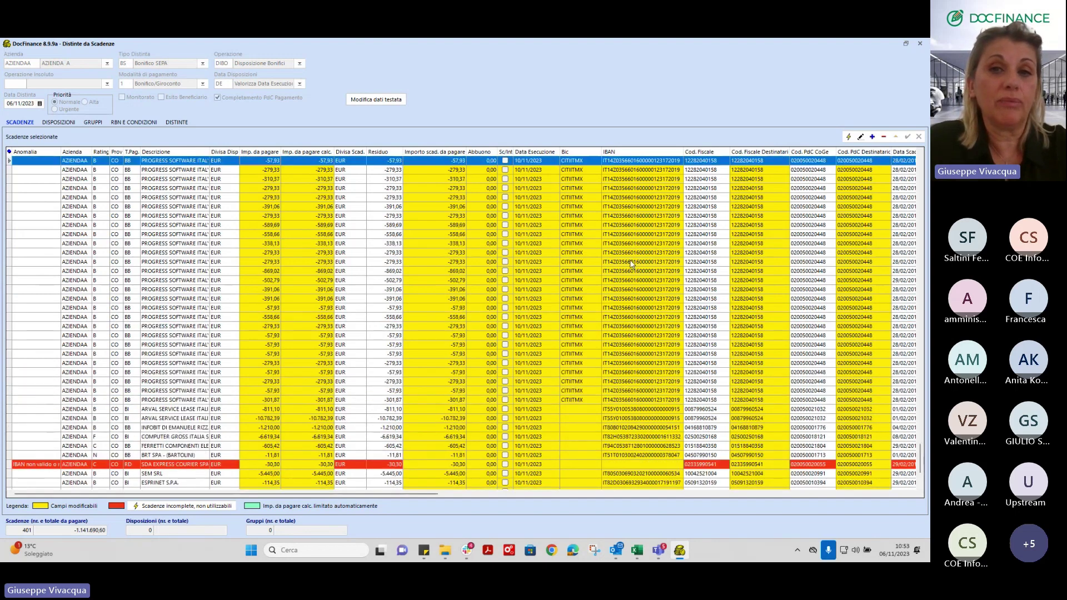
key(Up)
key(Up)
key(Up)
key(Up)
key(Up)
key(Up)
key(Up)
key(Up)
key(Up)
key(Up)
key(Up)
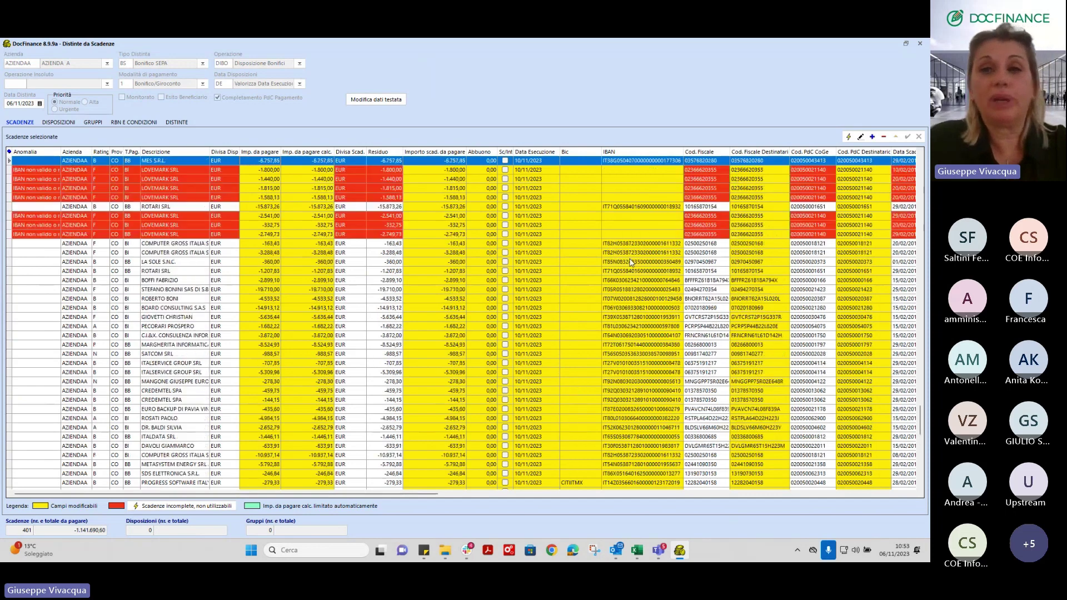
key(Up)
key(Up)
key(Up)
key(Up)
key(Up)
key(Up)
key(Up)
key(Up)
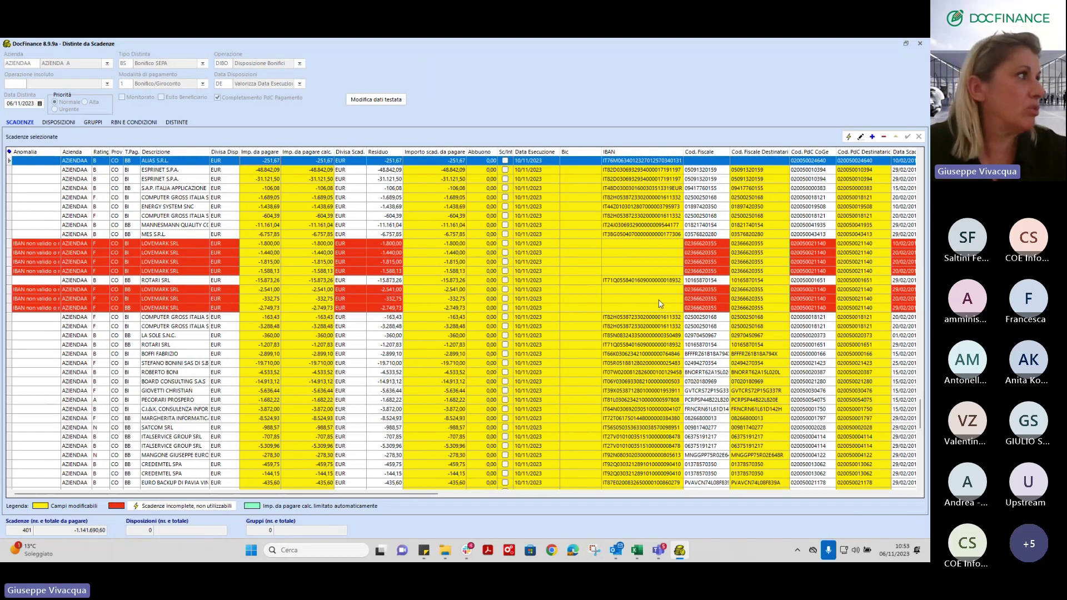
Step: Enter an IBAN on the first flagged LOVEMARK SRL due item and save the row
click(604, 244)
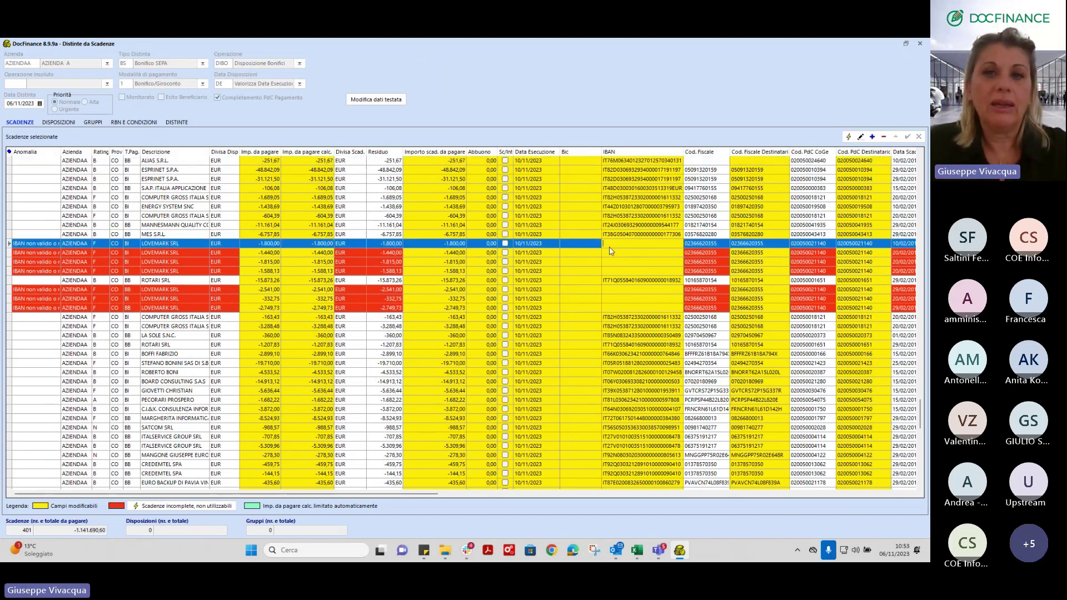
key(Down)
key(Down)
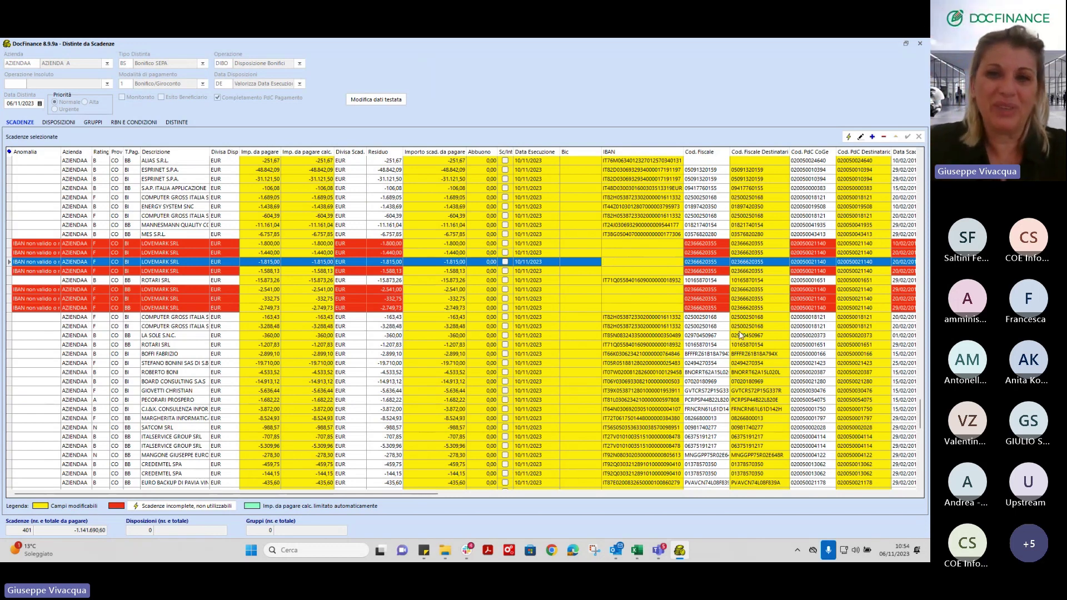
click(526, 314)
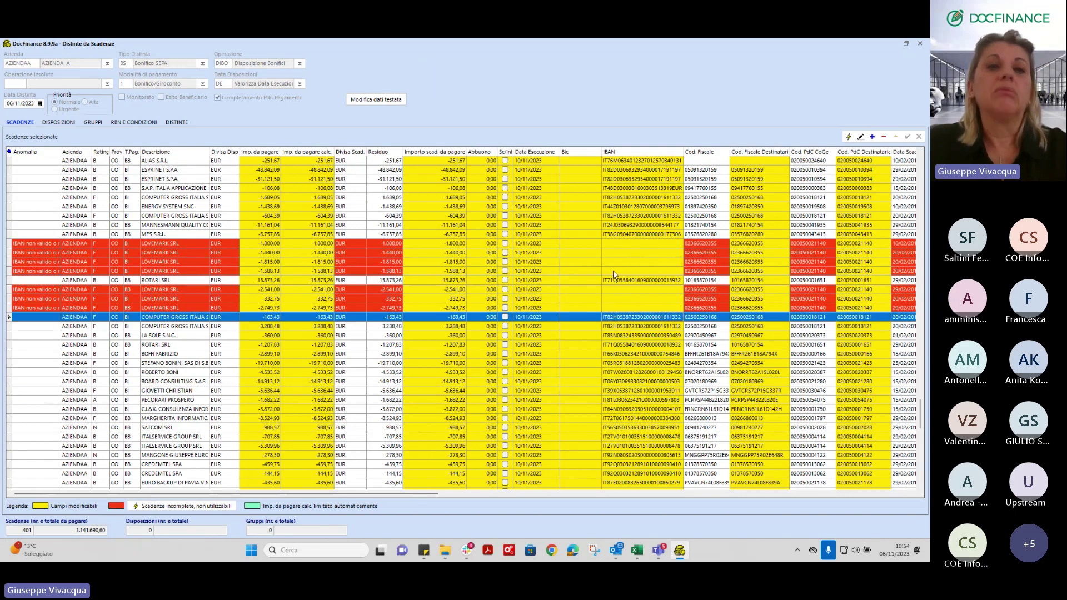
key(Up)
key(Up)
key(Up)
key(Up)
key(Up)
click(638, 245)
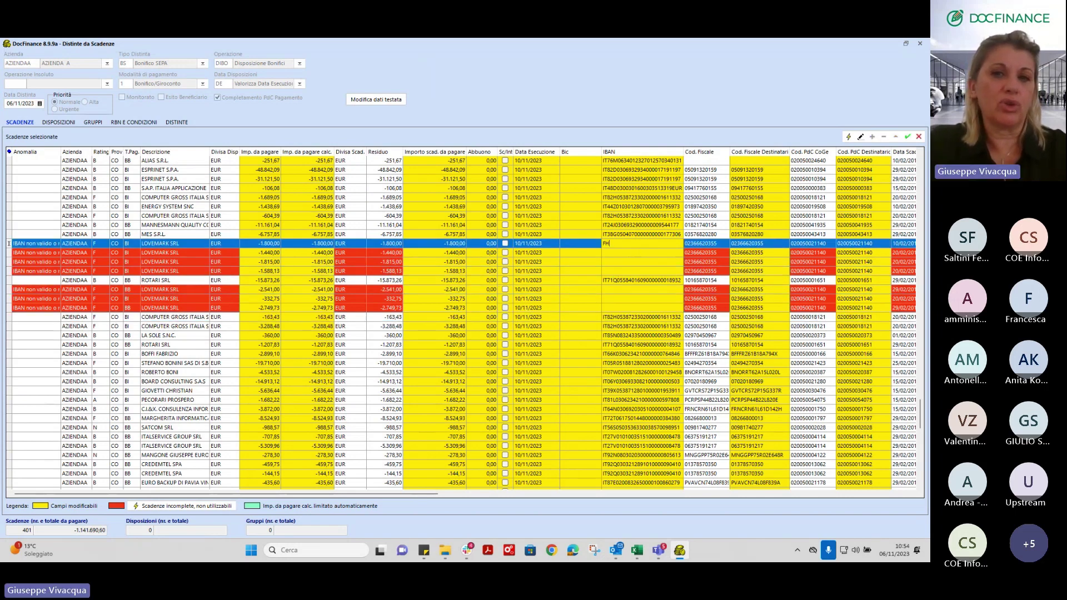
text(FHKHGKFGS)
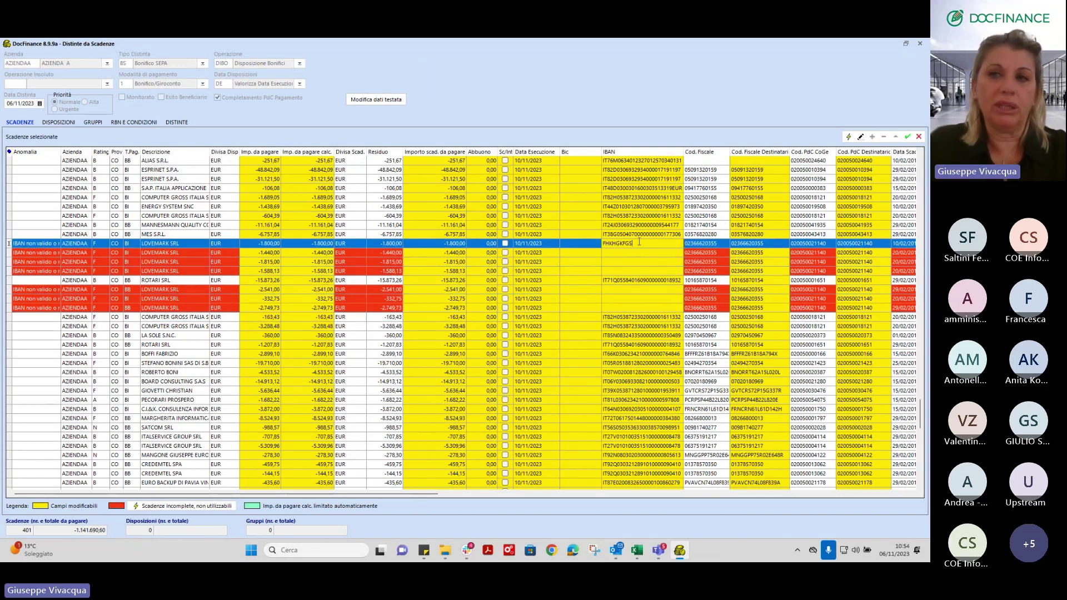
click(907, 136)
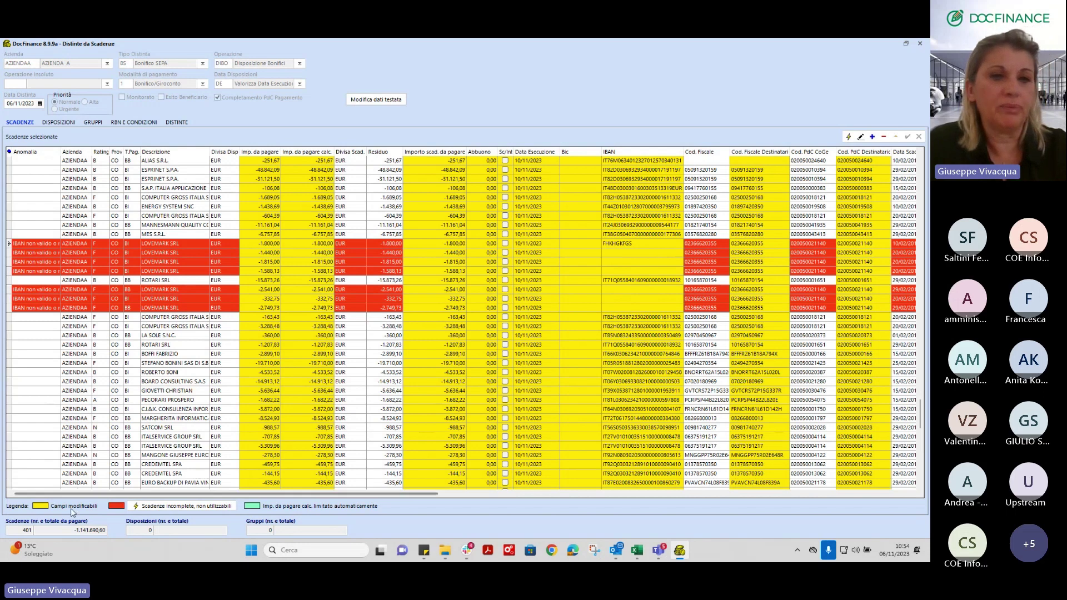
Step: Generate the dispositions grouped by Cod. PdC + Cod. PdC Pagamento, proceeding without the incomplete due items
click(61, 123)
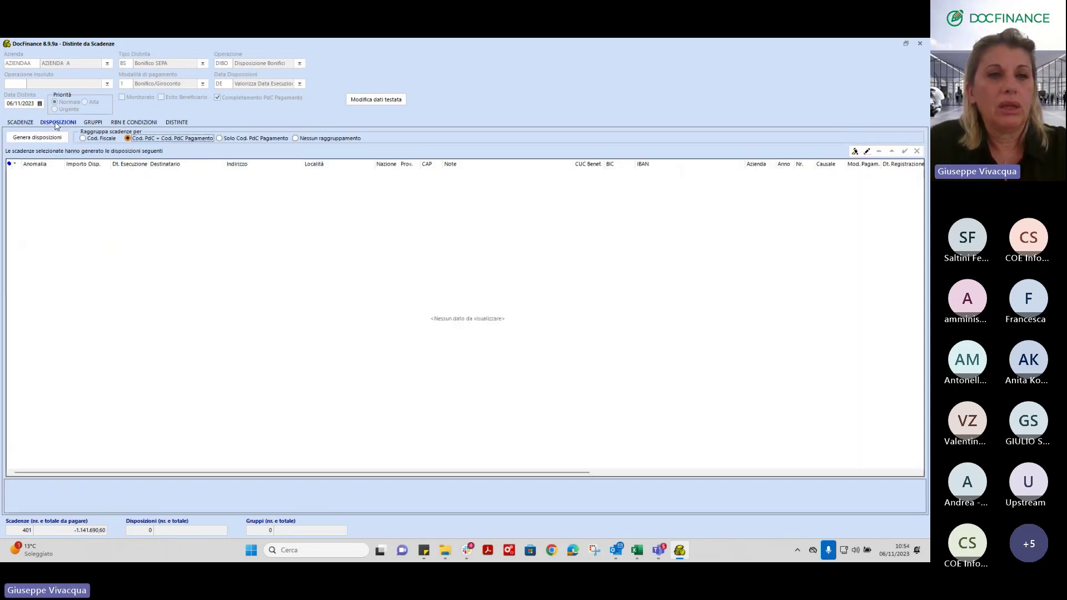
click(36, 139)
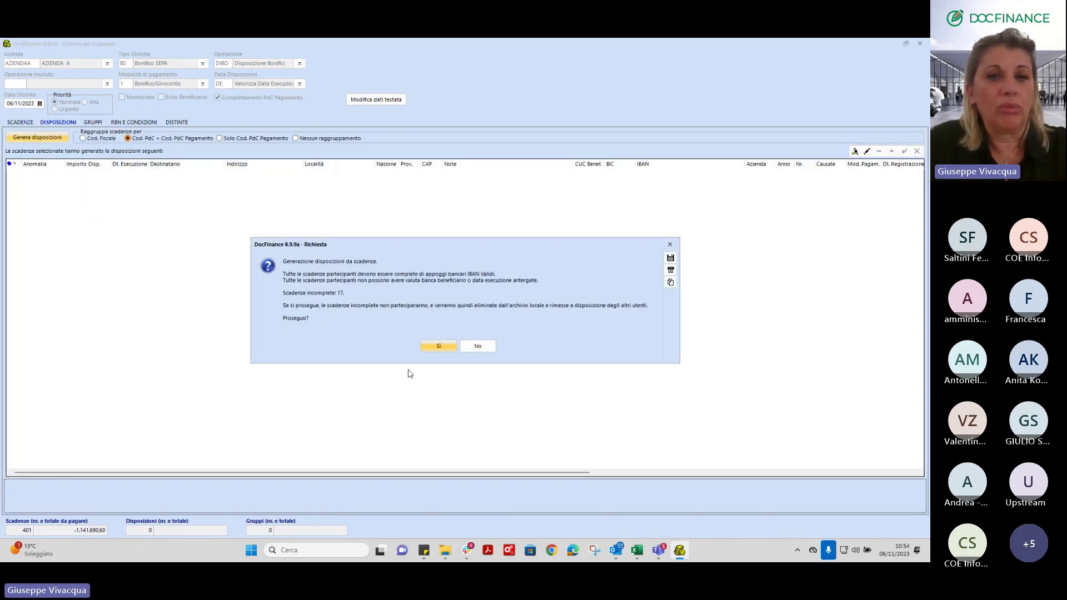
click(447, 346)
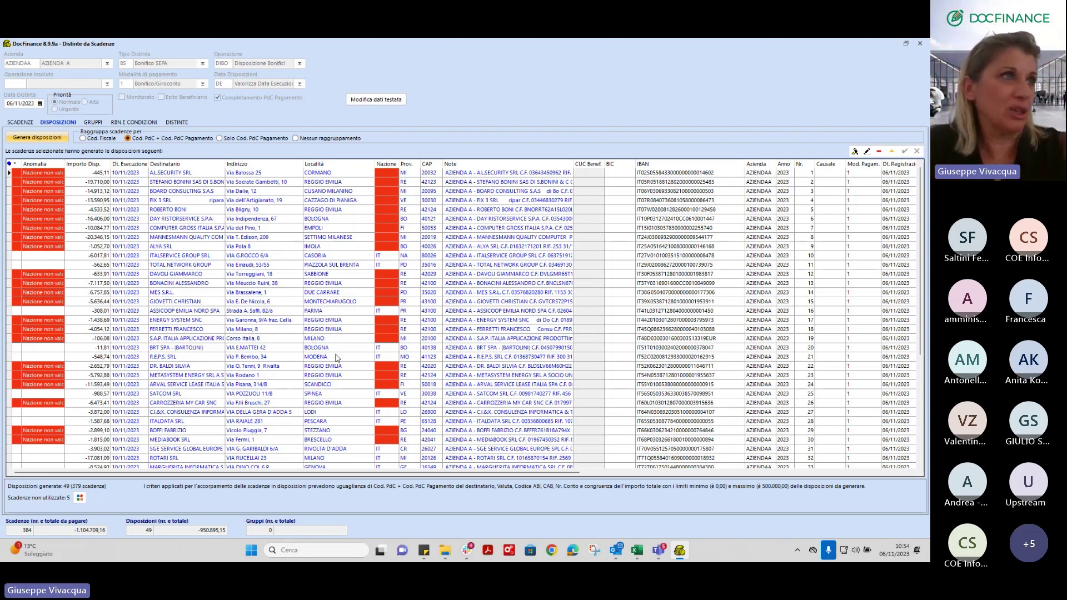
click(258, 311)
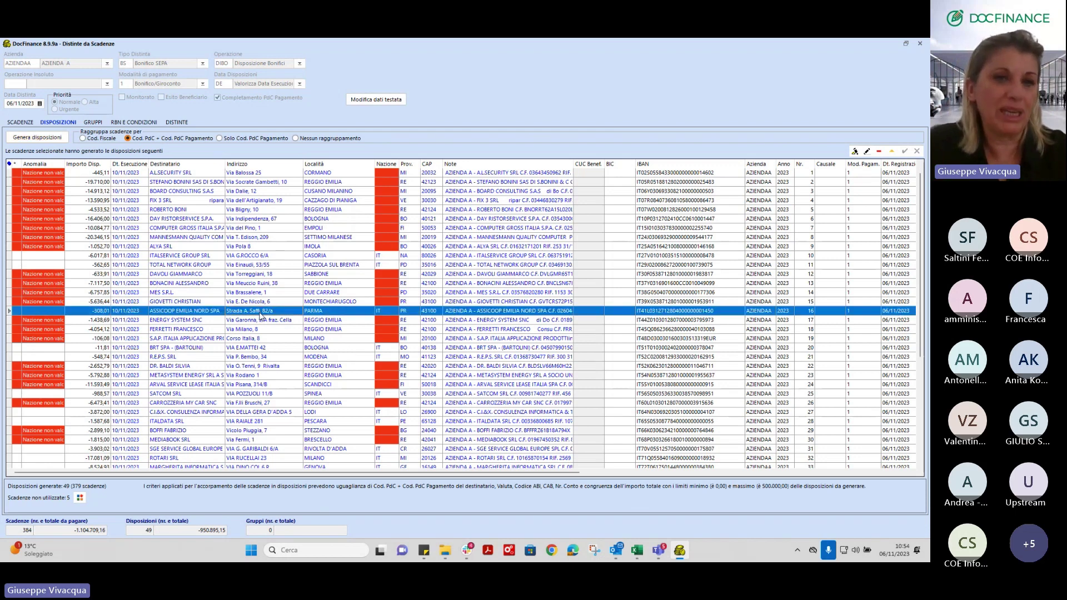
Step: Enable Ottimizzazione Costi for assigning the dispositions to slips and clear the banks' load amounts
click(176, 123)
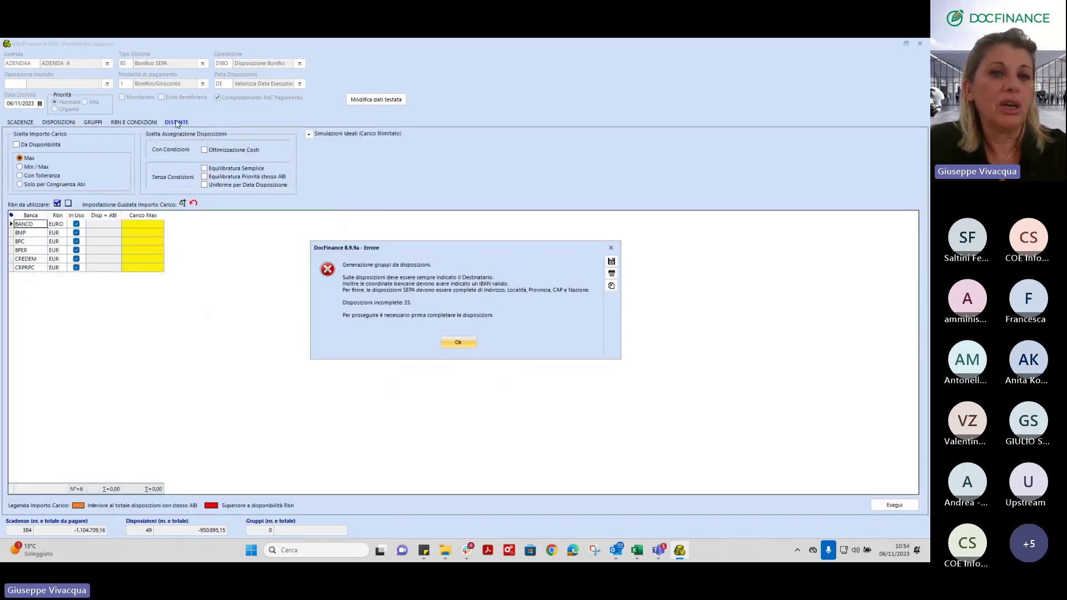
click(459, 342)
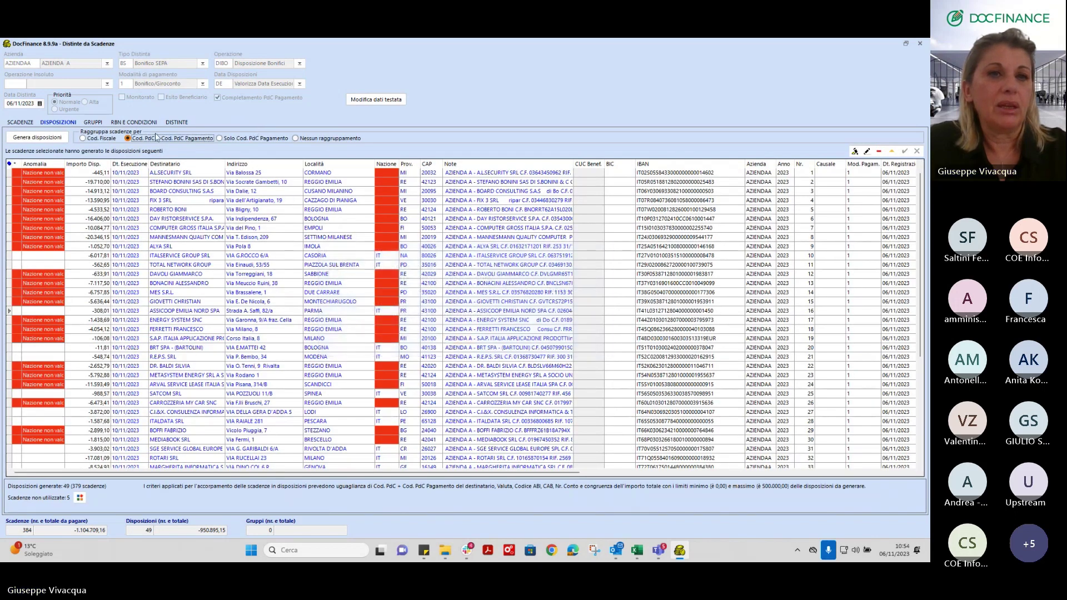
click(176, 122)
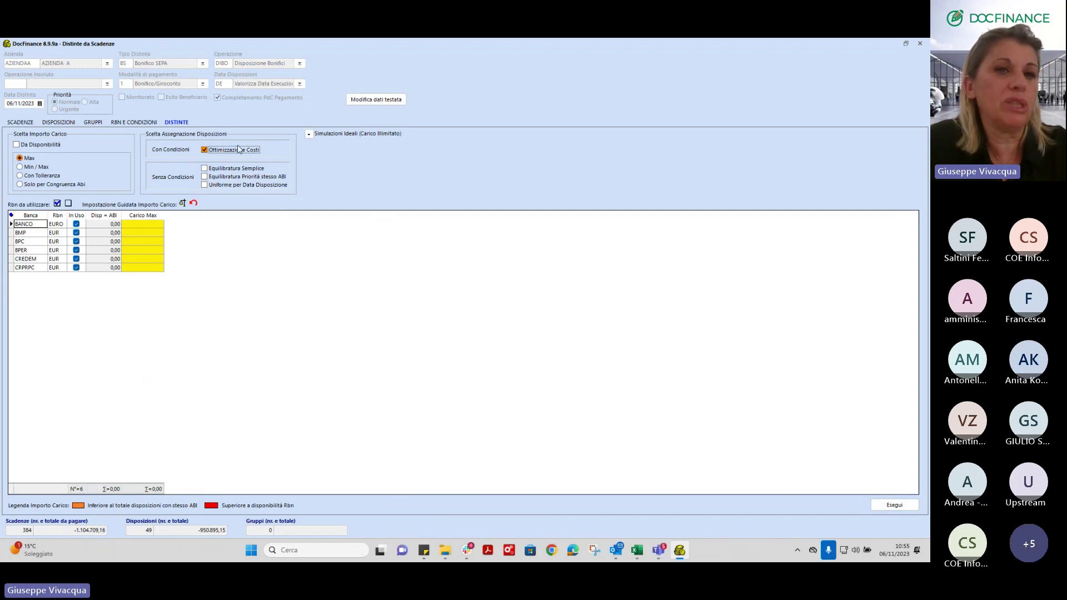
click(193, 204)
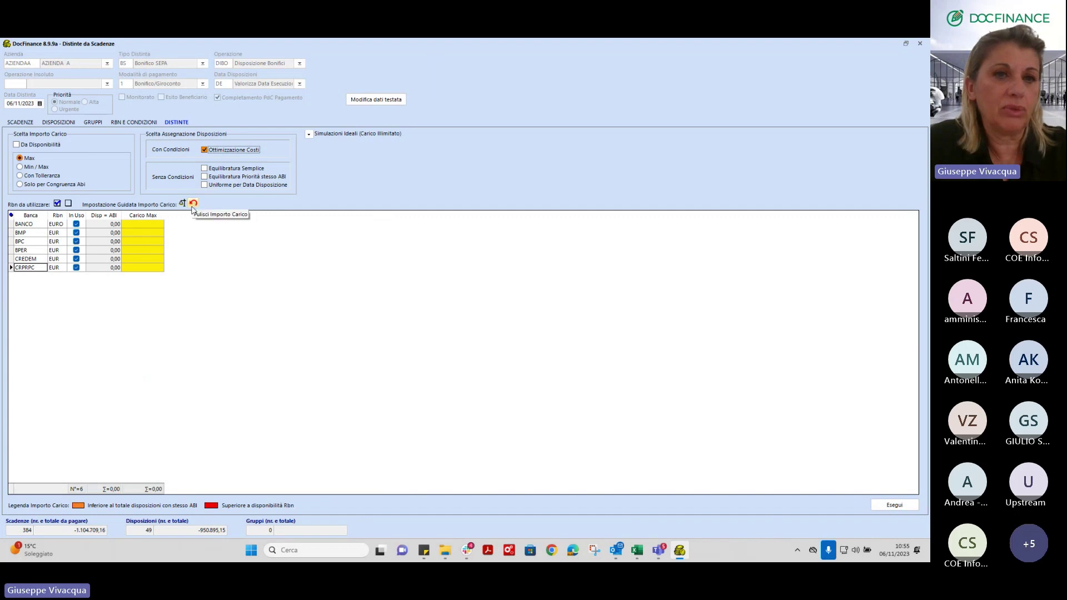
Step: Check the dispositions, return to the slip allocation settings and base the banks' load amounts on availability with Da Disponibilità
click(64, 123)
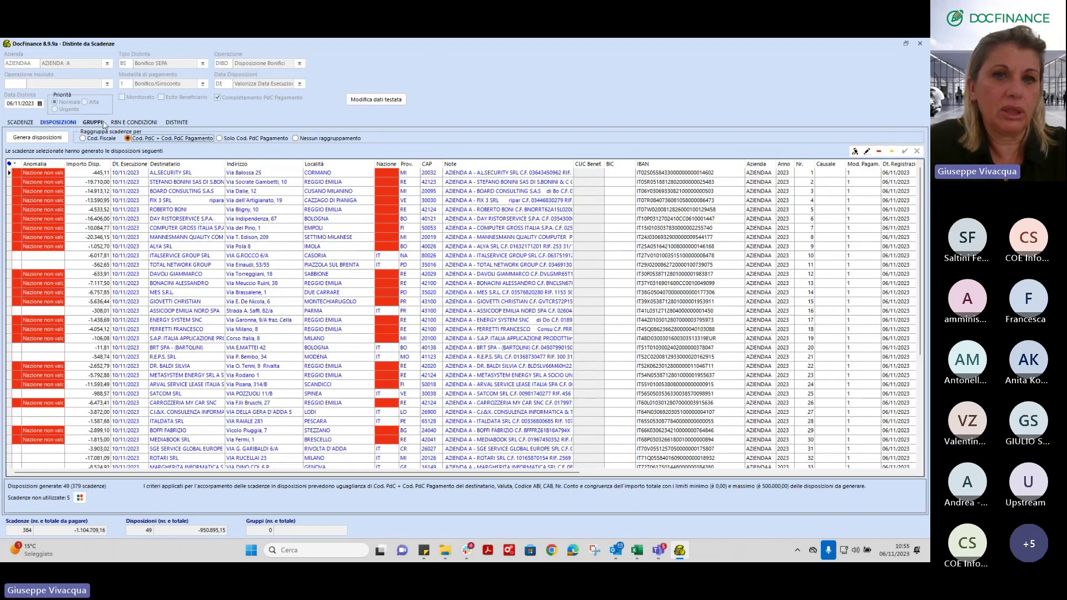
click(104, 123)
click(175, 123)
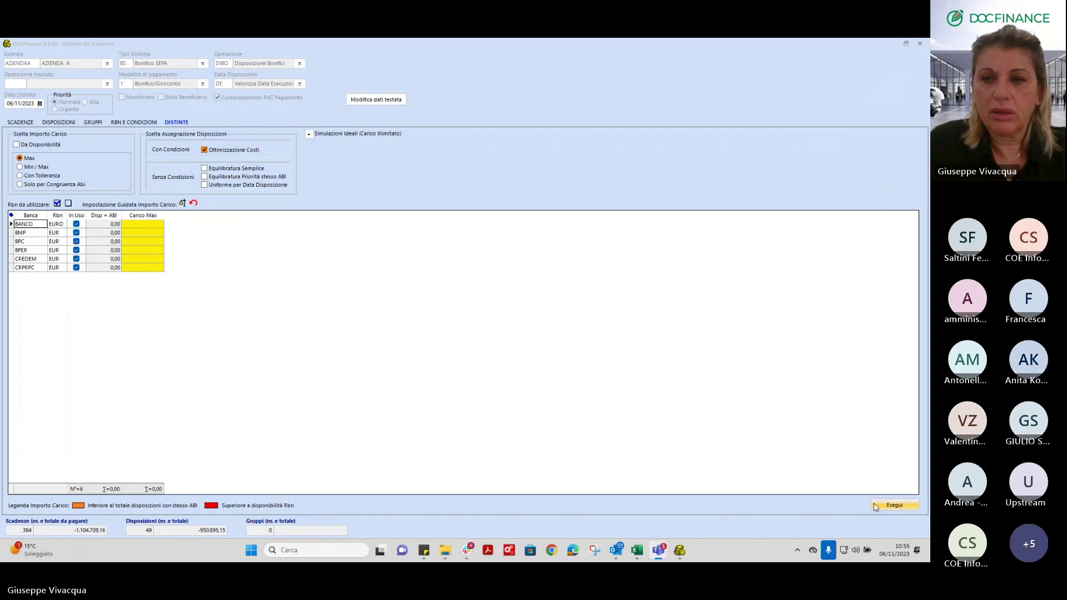
click(143, 233)
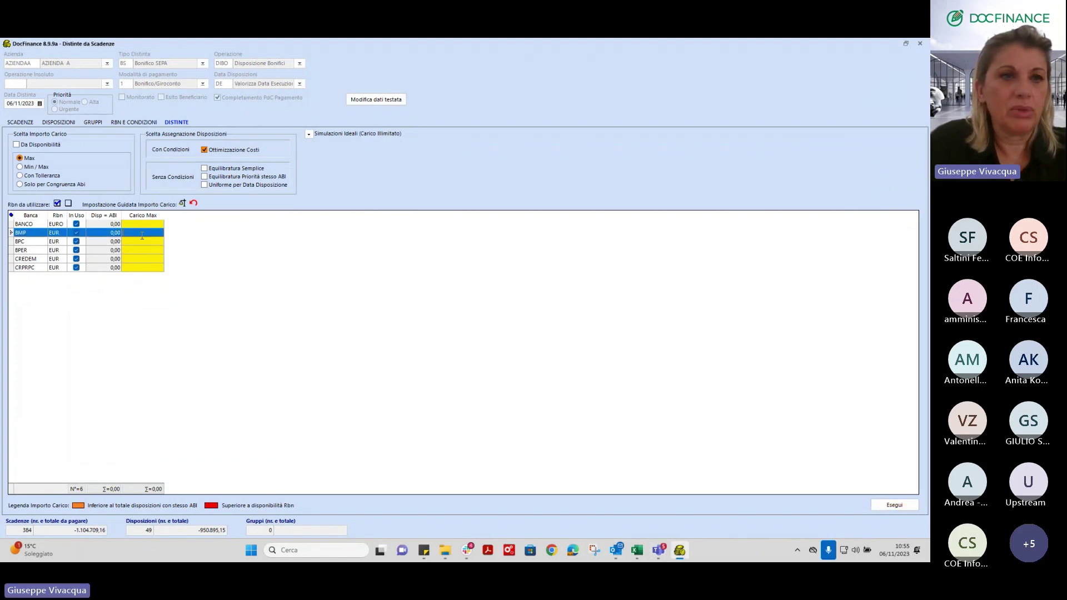
click(16, 144)
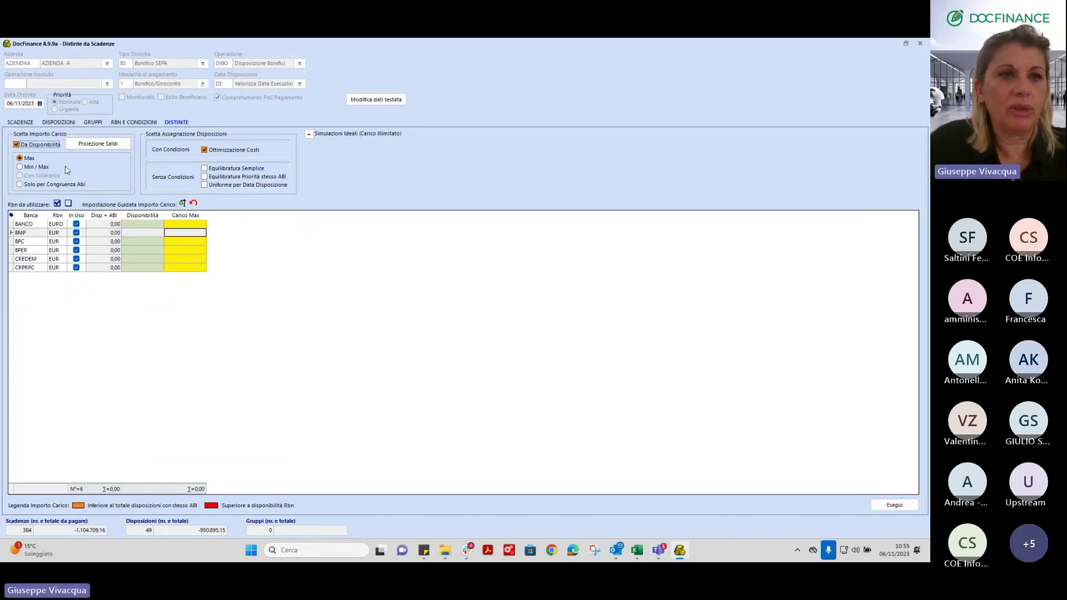
Step: Run the Proiezione Saldi from 06/11/2023 to 10/11/2023 with the due items option set to Nessuna
click(98, 143)
click(334, 114)
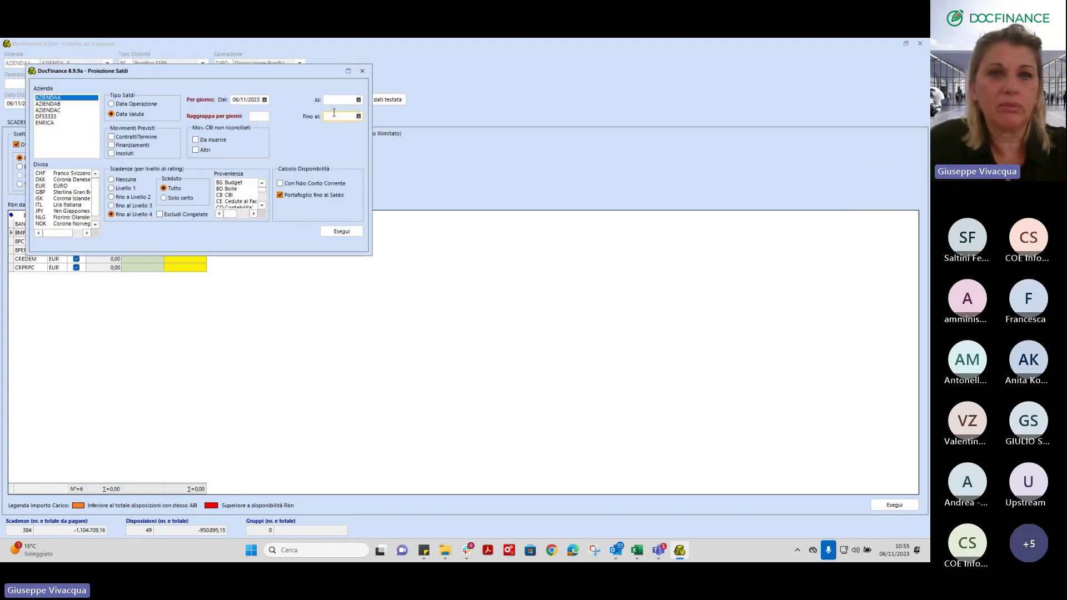
click(336, 98)
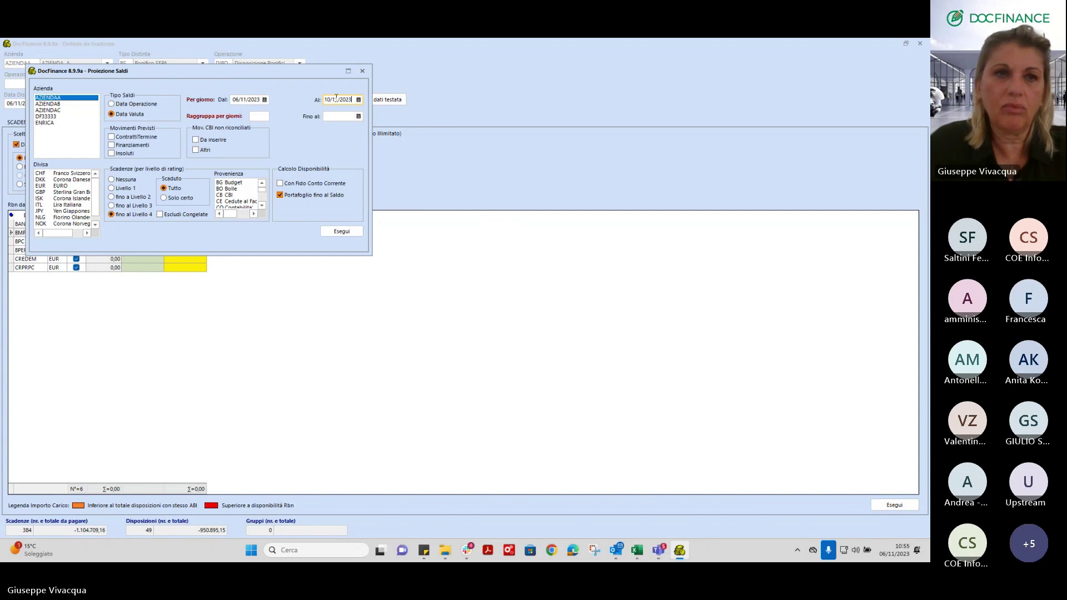
click(114, 182)
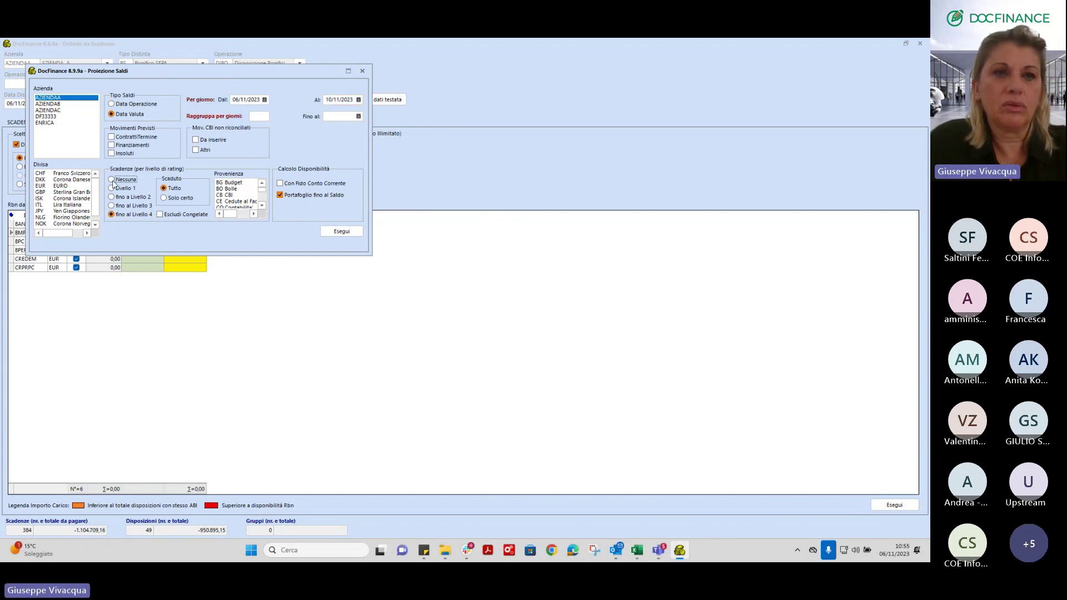
click(350, 231)
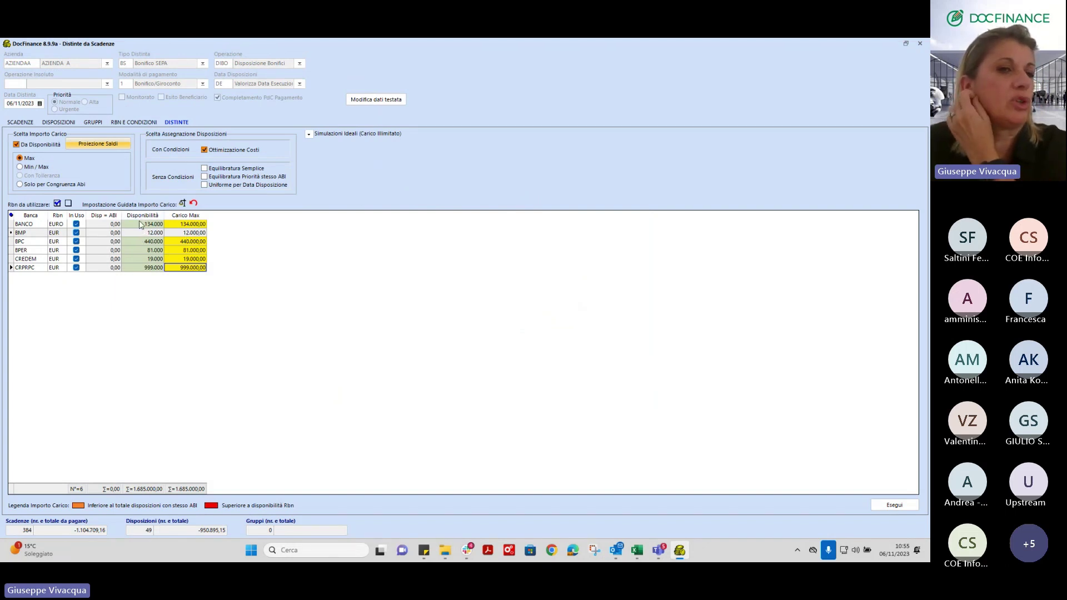
Step: Widen the Disponibilità column and review the availability of each bank
drag(145, 226, 139, 275)
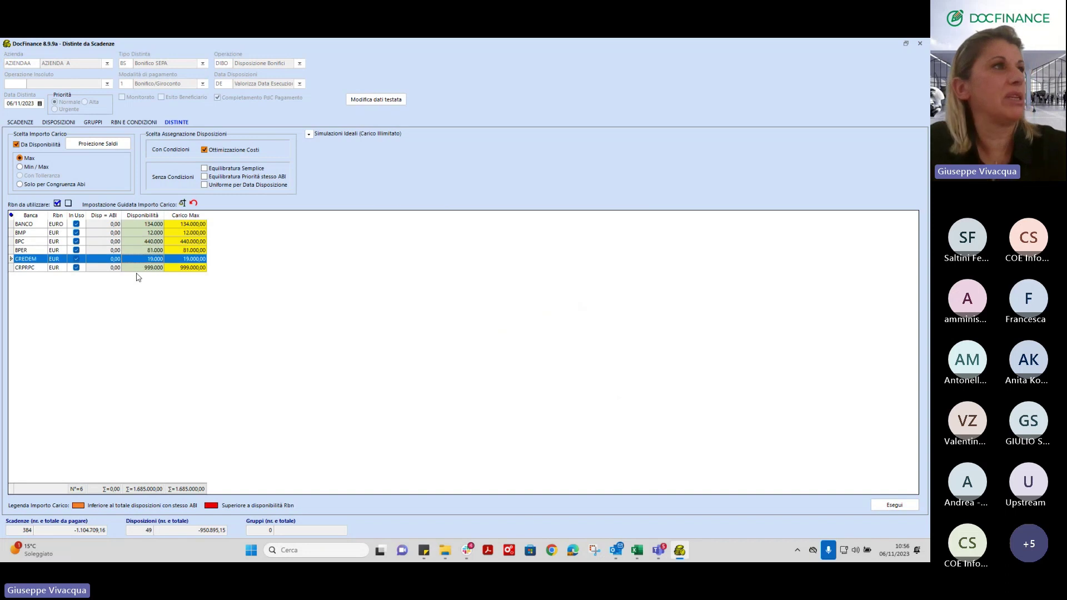
drag(141, 225, 203, 216)
click(144, 241)
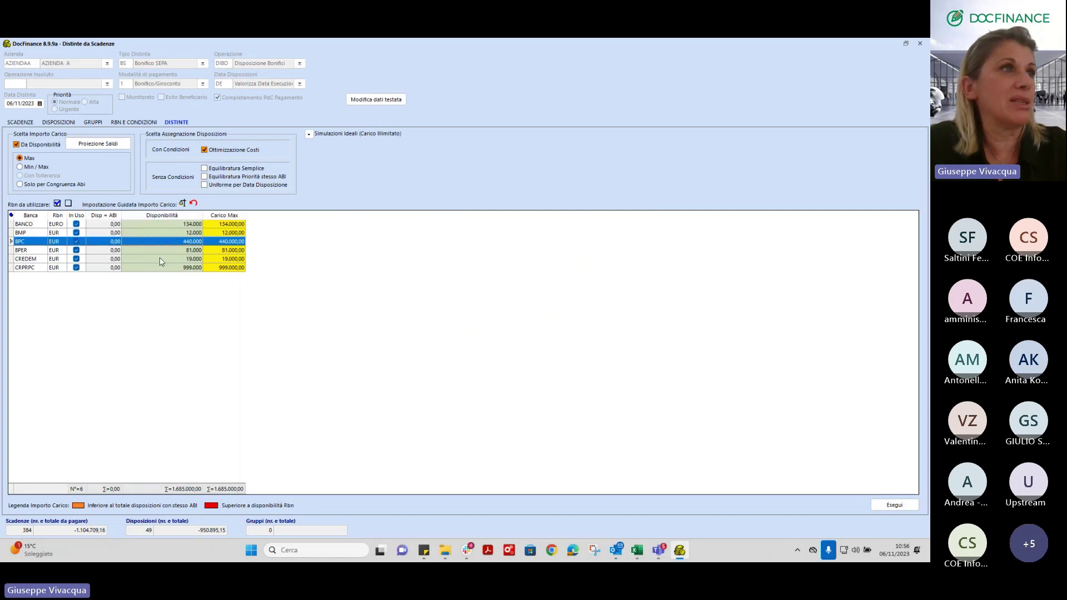
Step: Exclude the BMP, CREDEM and BPER banks from the allocation
click(197, 233)
click(73, 233)
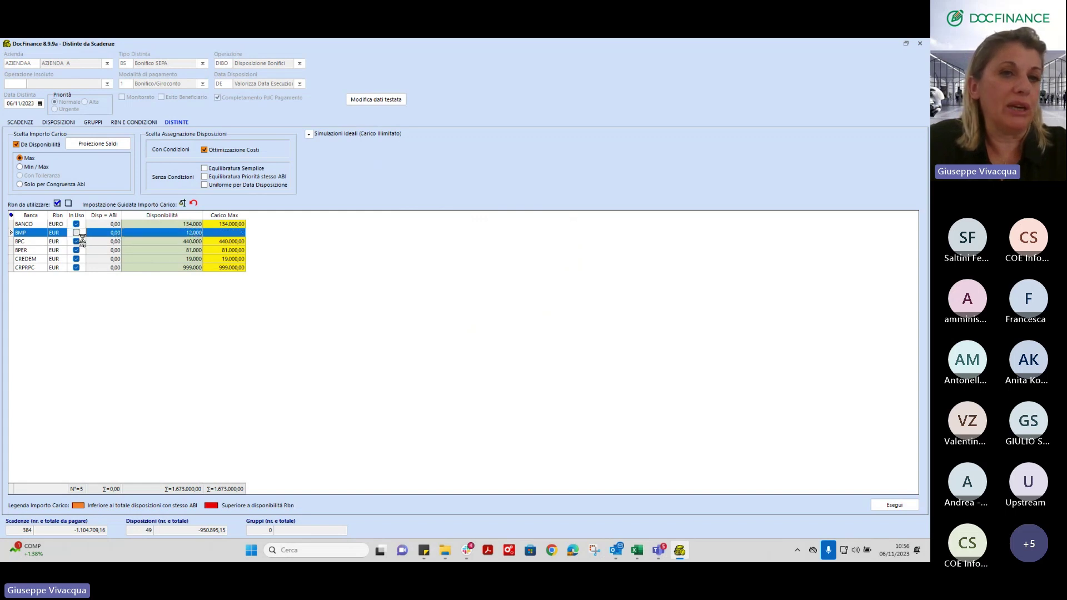
click(77, 258)
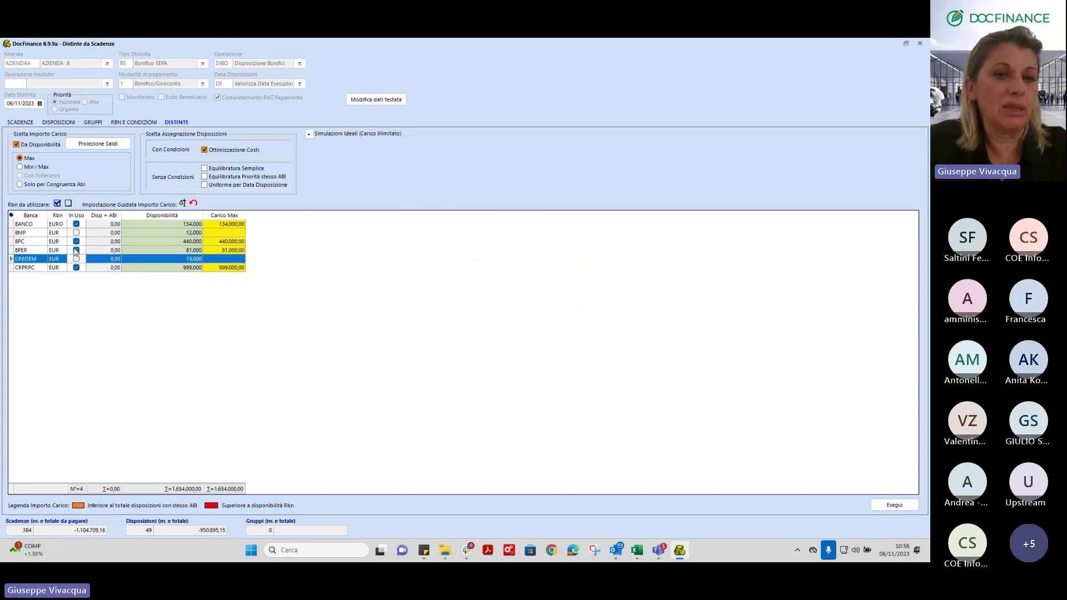
click(76, 250)
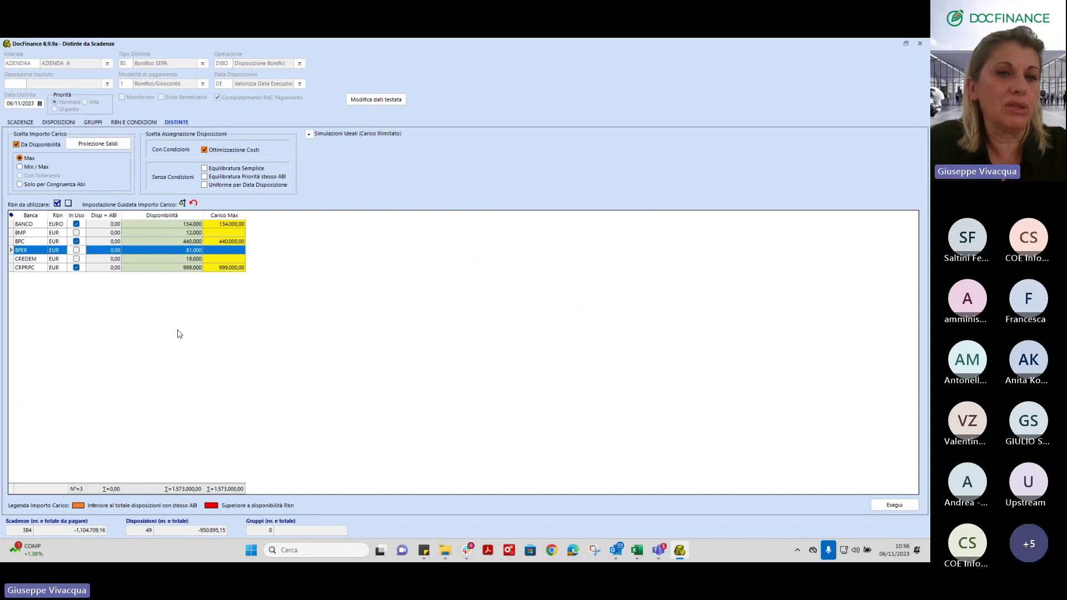
Step: Set the Carico Max of CRPRPC to 950.000 and compare the loads with the dispositions total
click(229, 269)
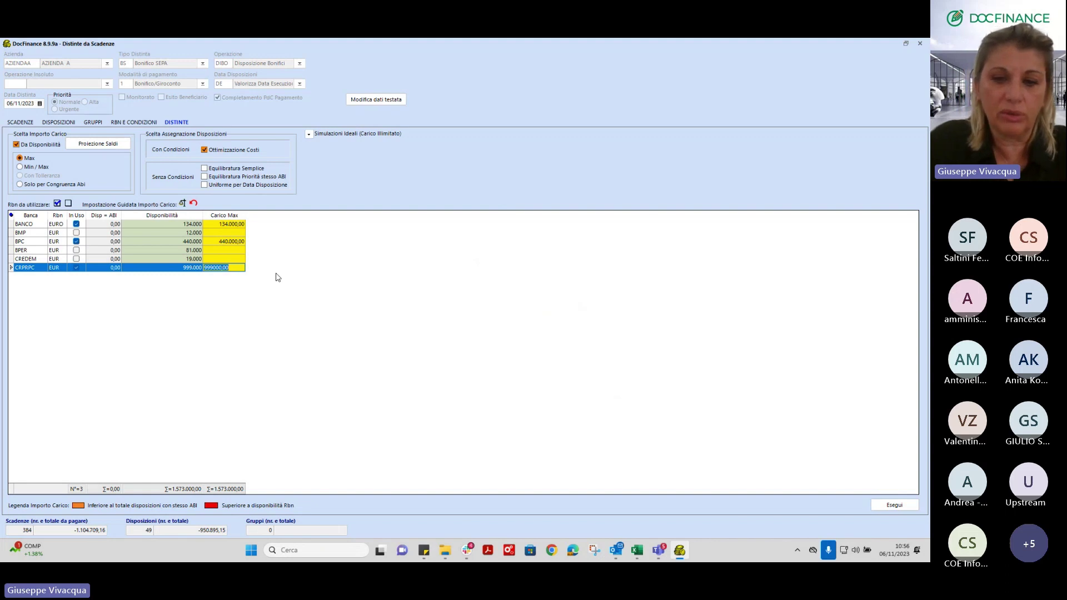
text(95)
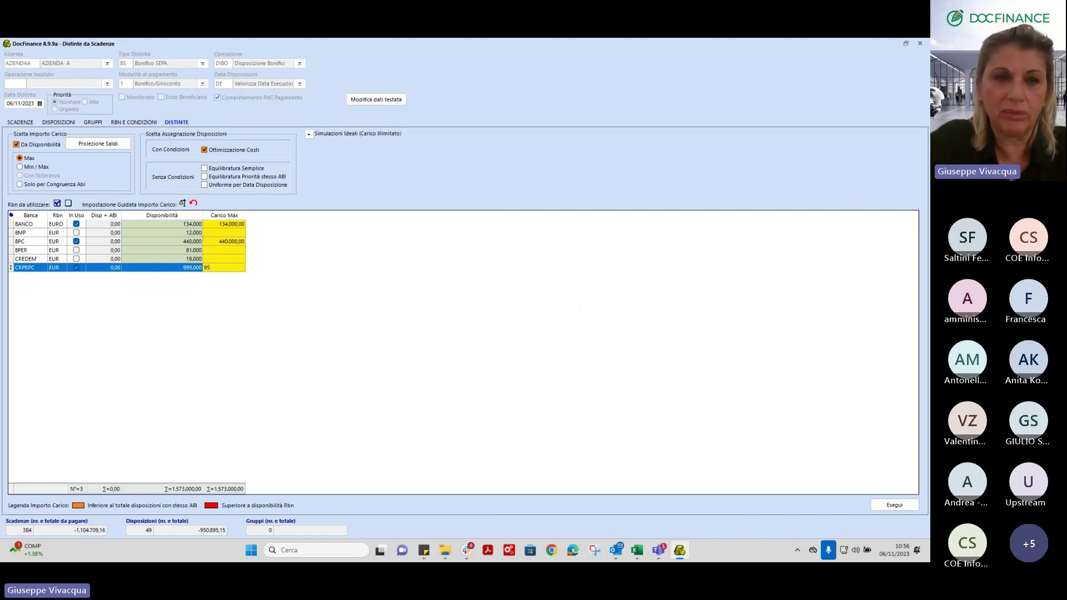
text(0)
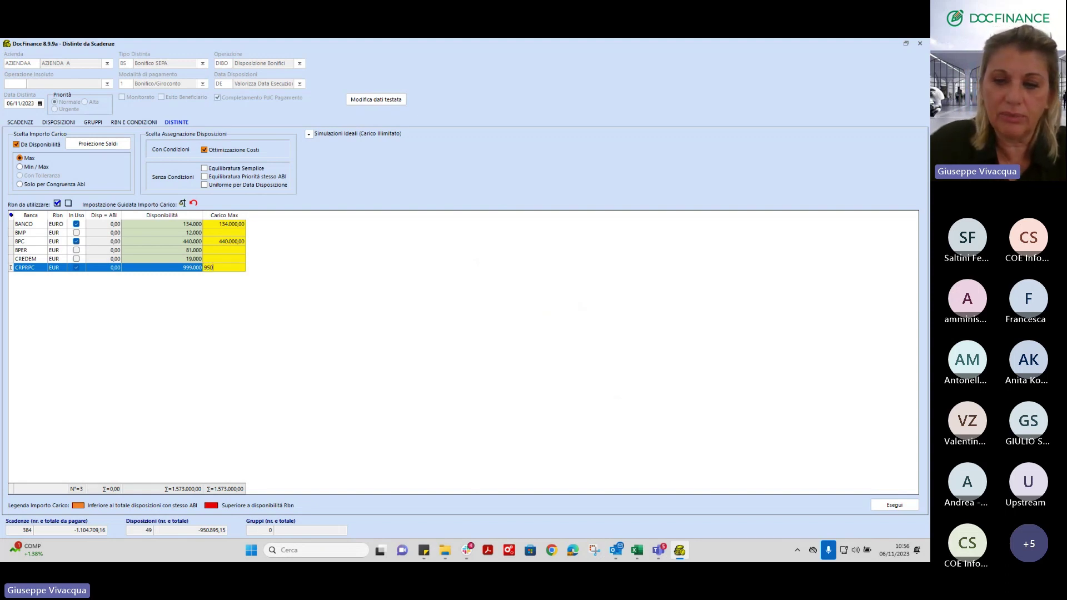
text(000)
click(232, 242)
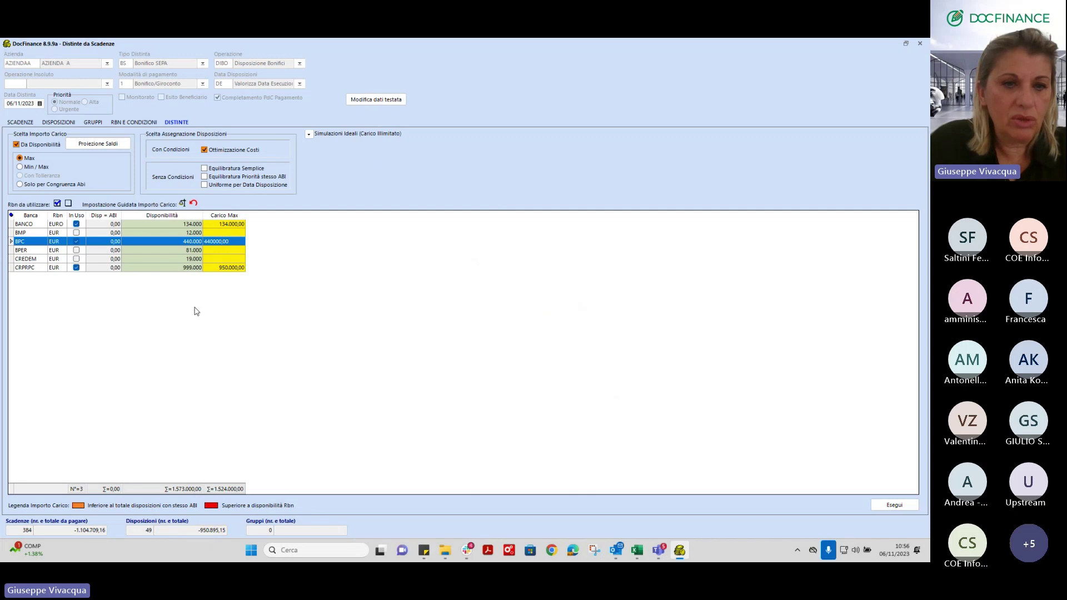
click(208, 531)
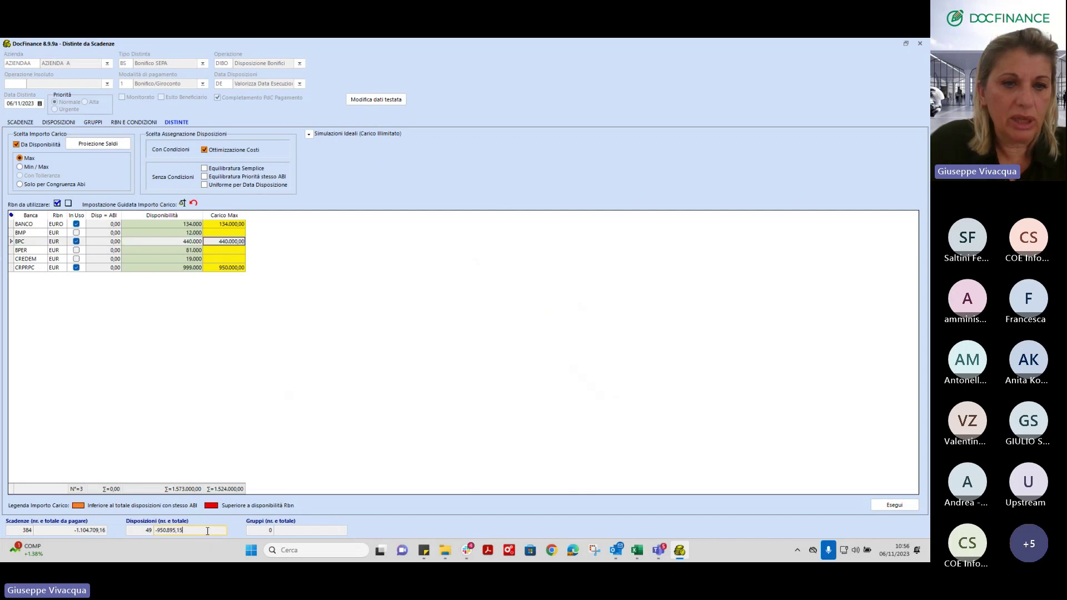
Step: Set the Carico Max of CRPRPC to 600.000
click(227, 260)
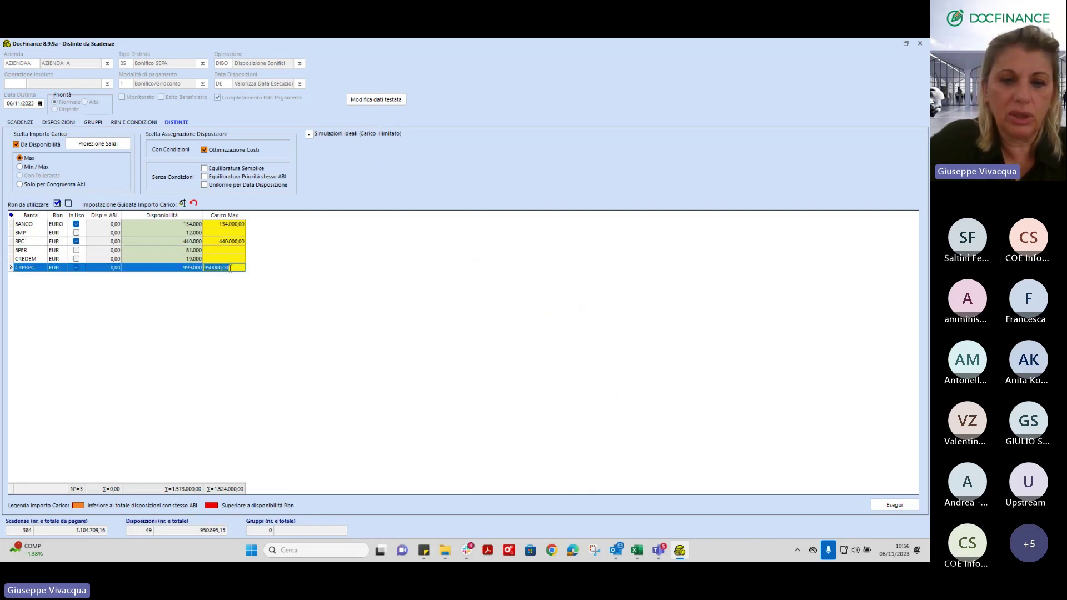
text(6)
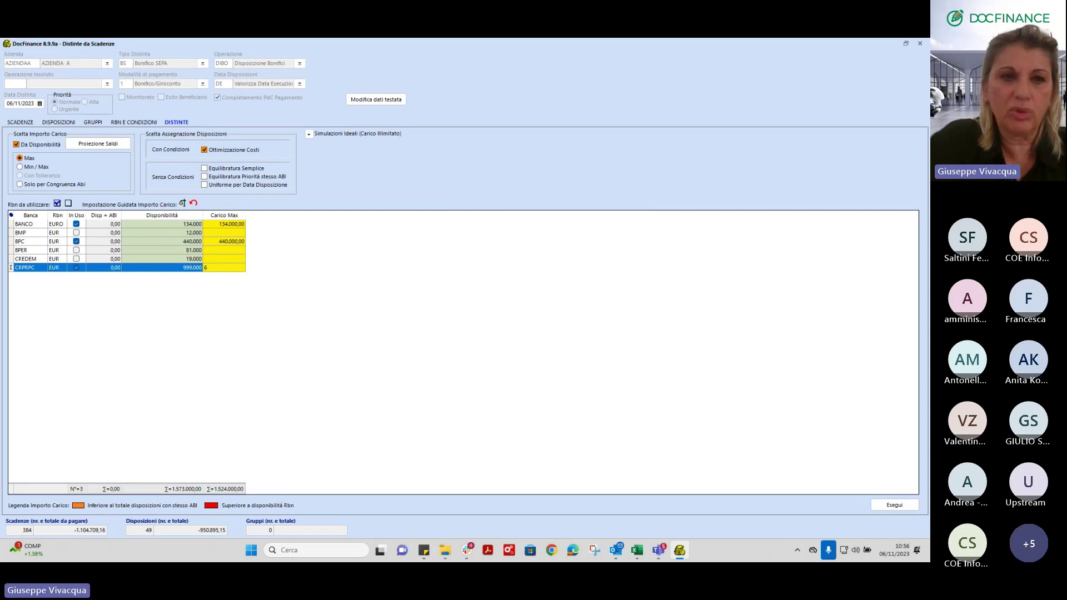
text(00.000)
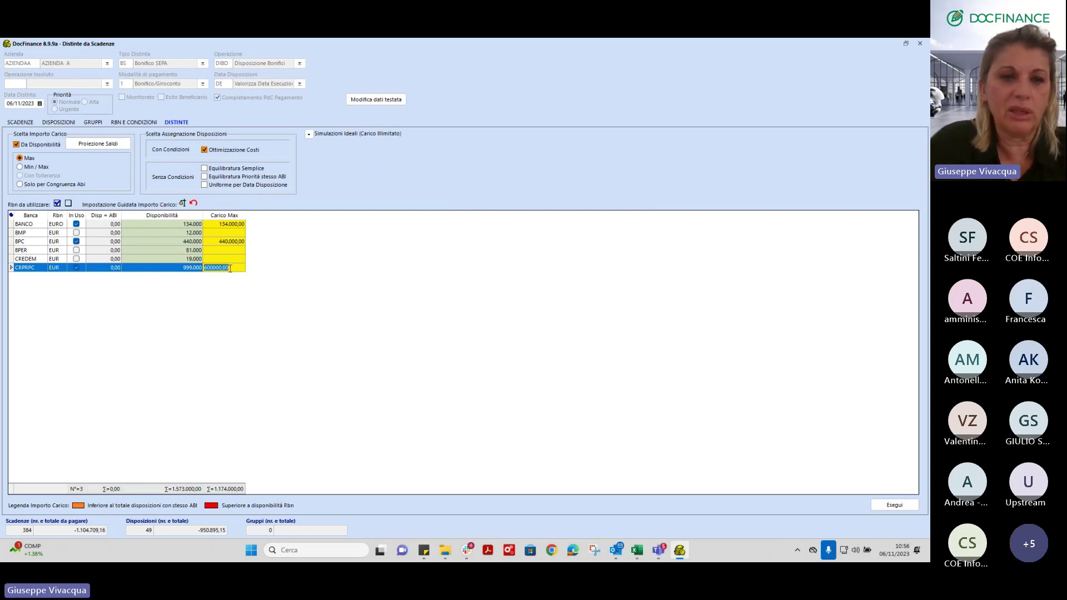
Step: Set the Carico Max to 30.000 for BPC and 10.000 for BANCO
click(227, 241)
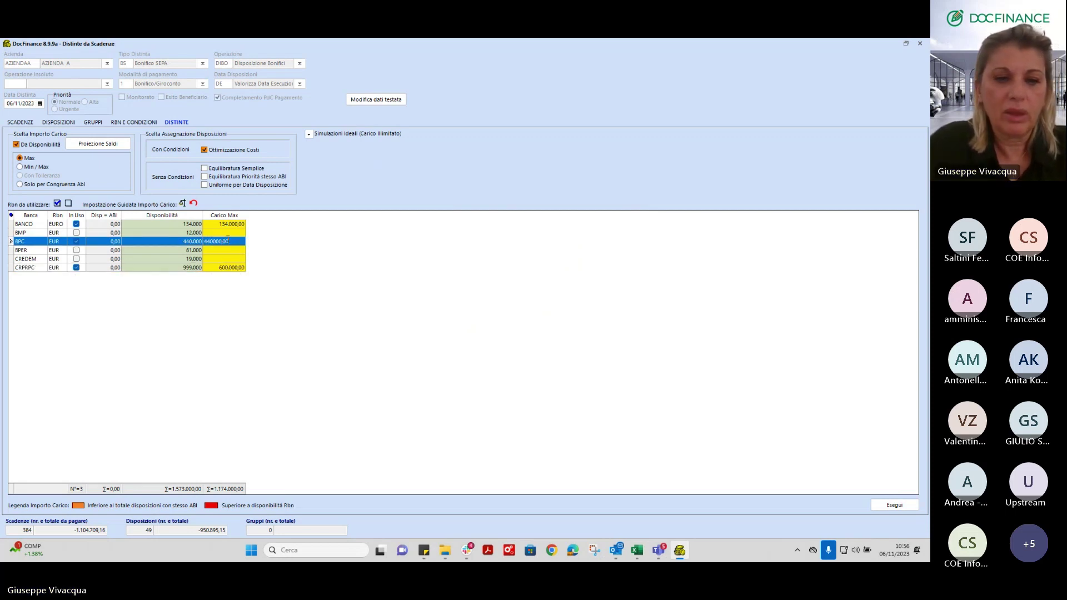
text(3)
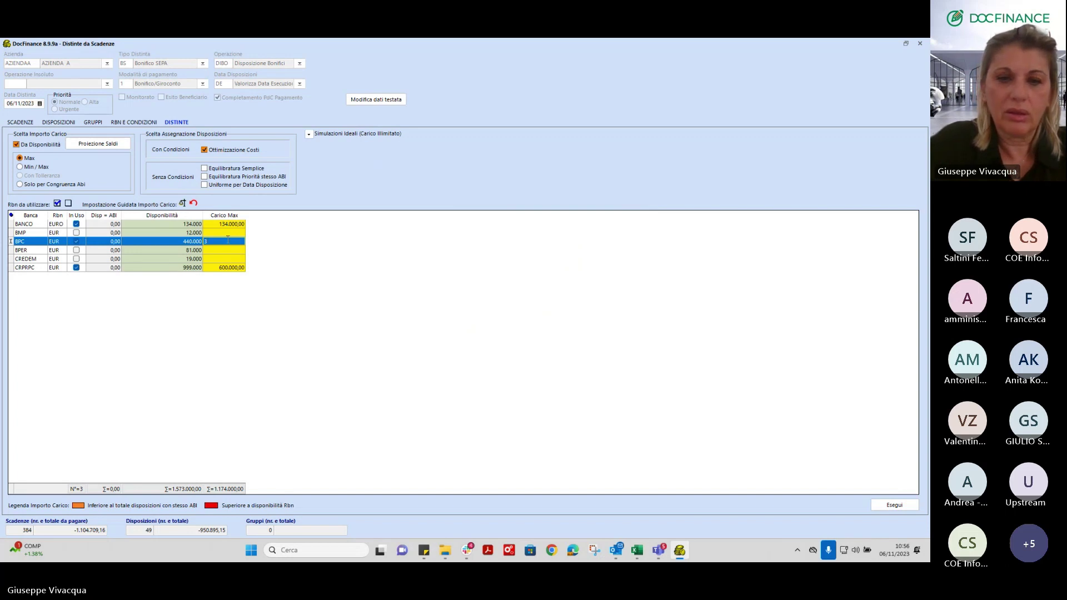
text(000)
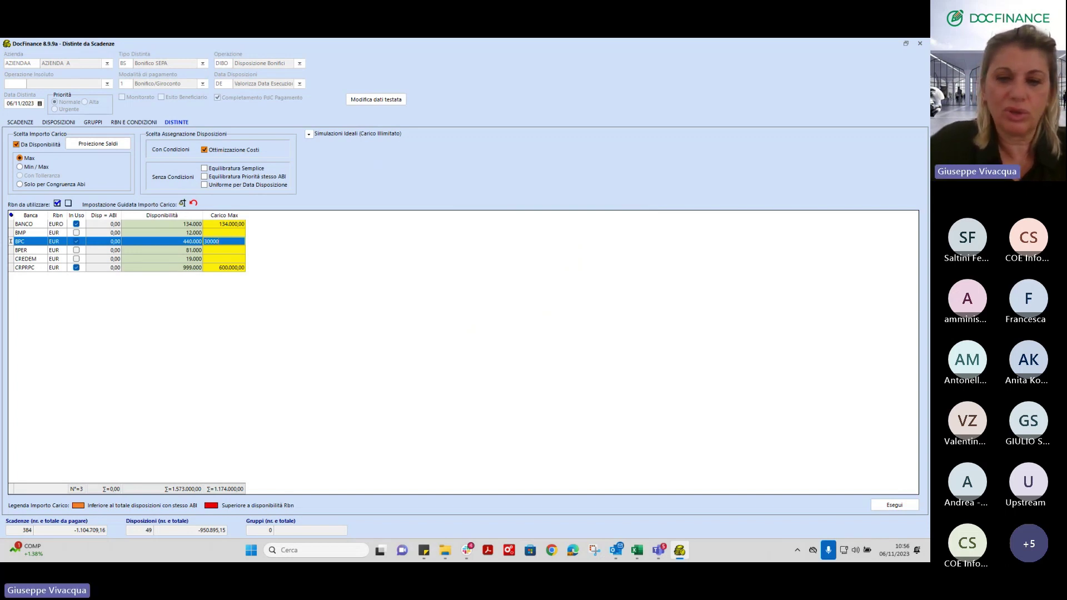
text(0)
click(228, 239)
click(223, 224)
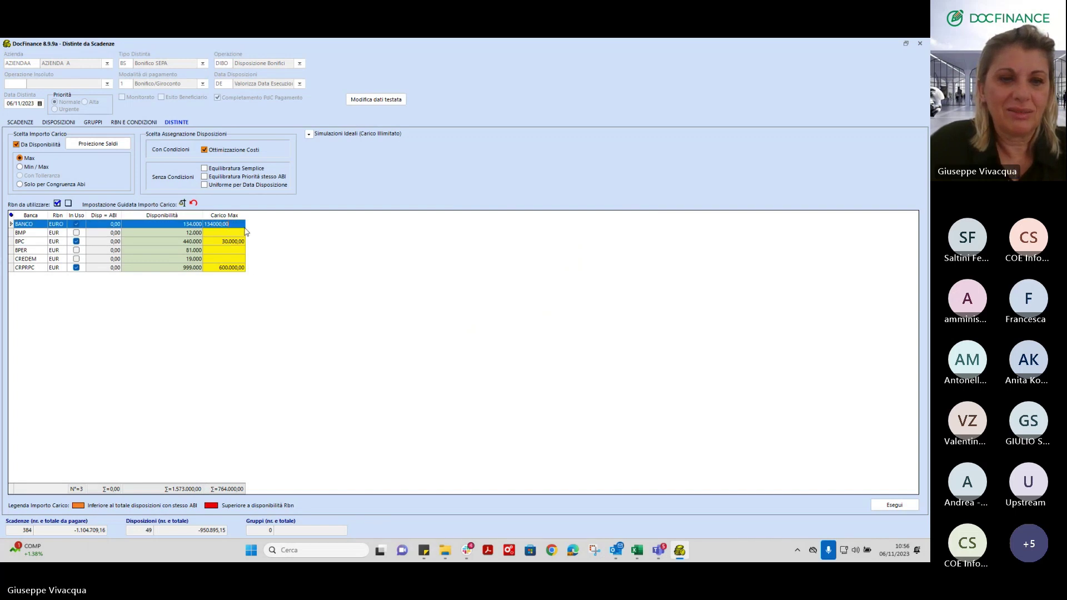
text(2)
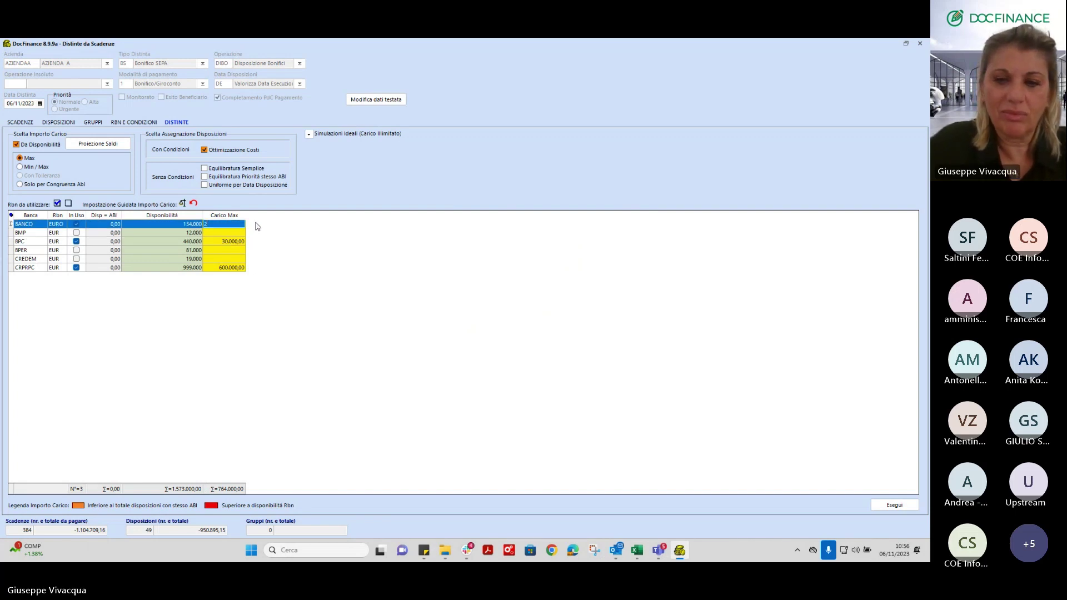
text(10000)
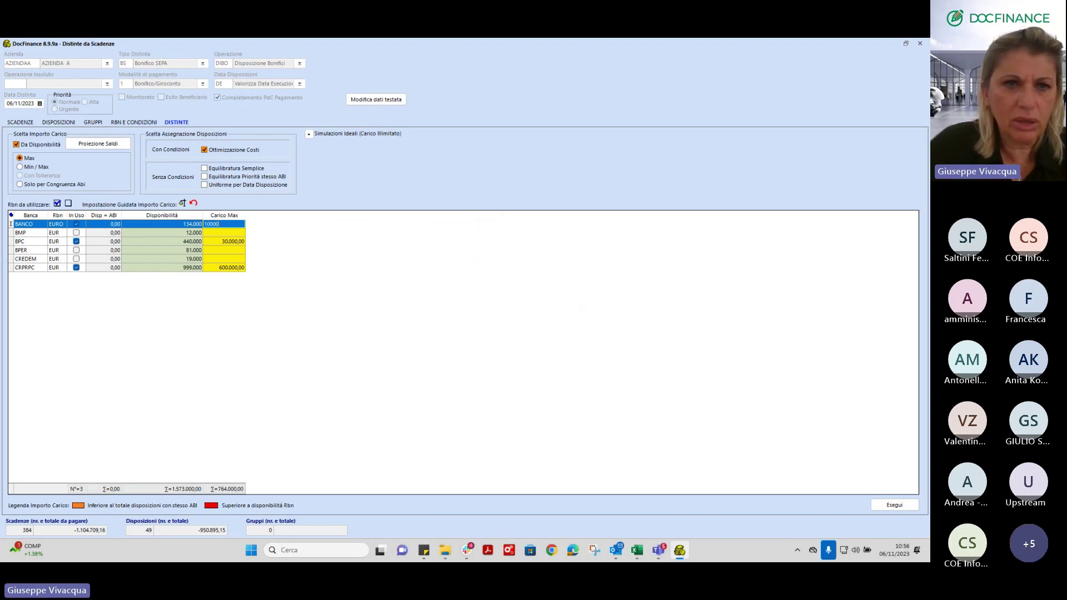
Step: Set the Carico Max to 300.000 for BPC and 60.000 for BANCO
click(230, 240)
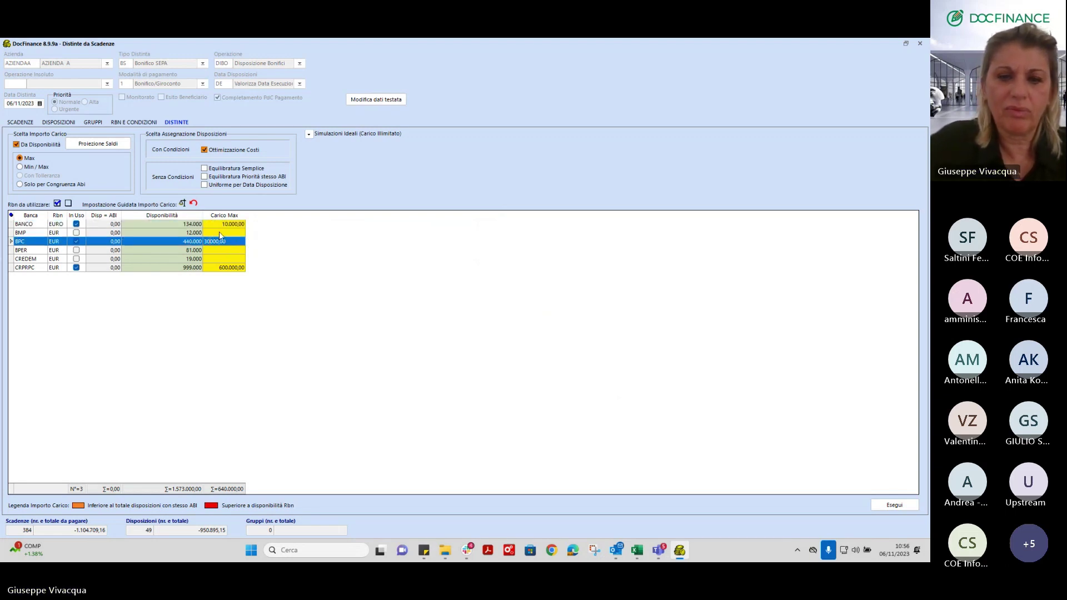
text(0)
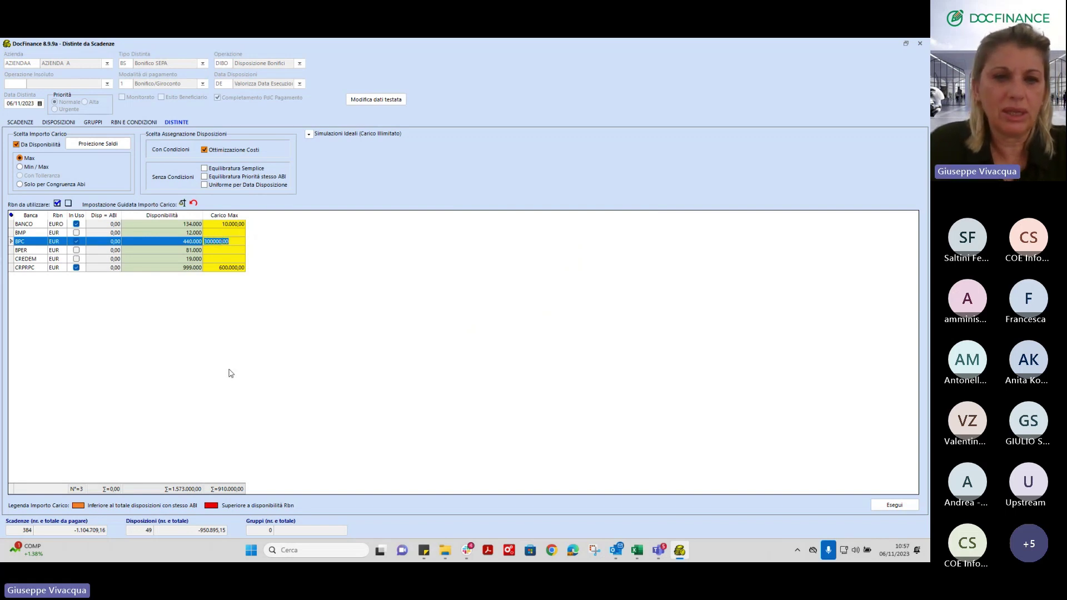
click(224, 224)
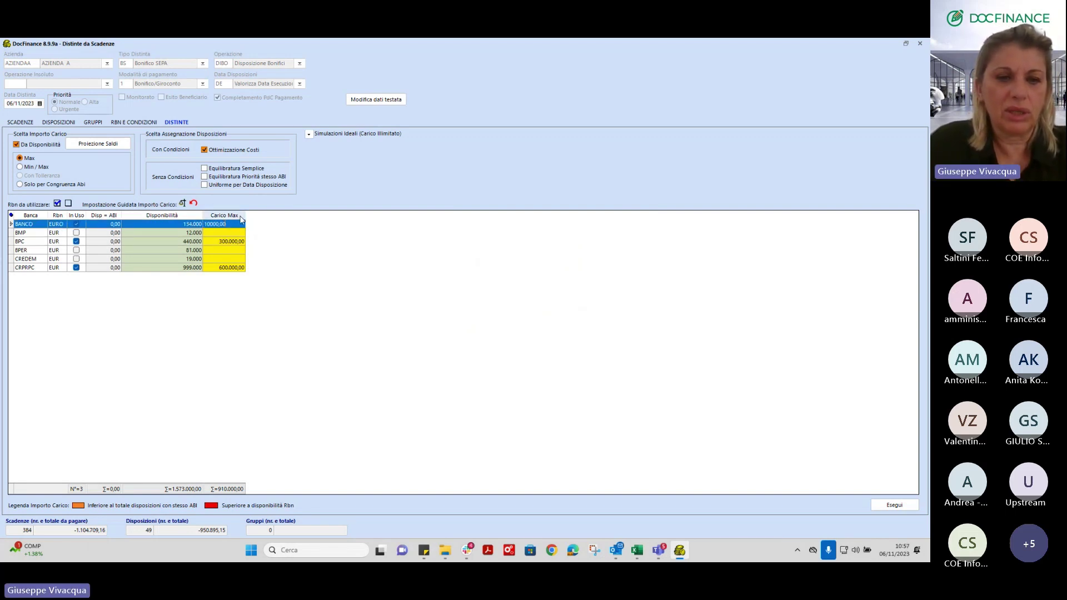
text(6)
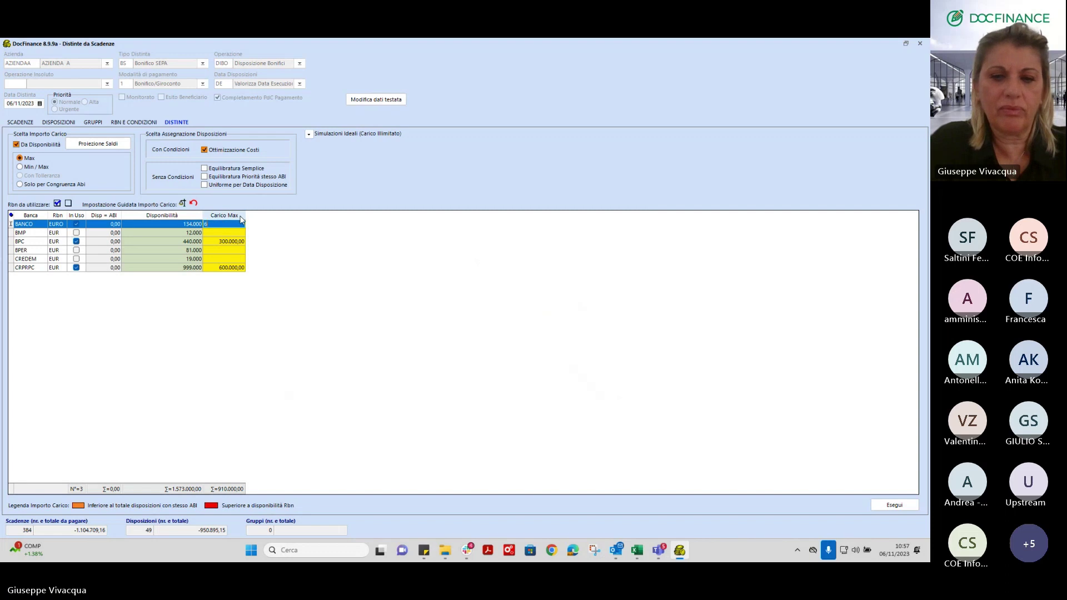
text(0000,00)
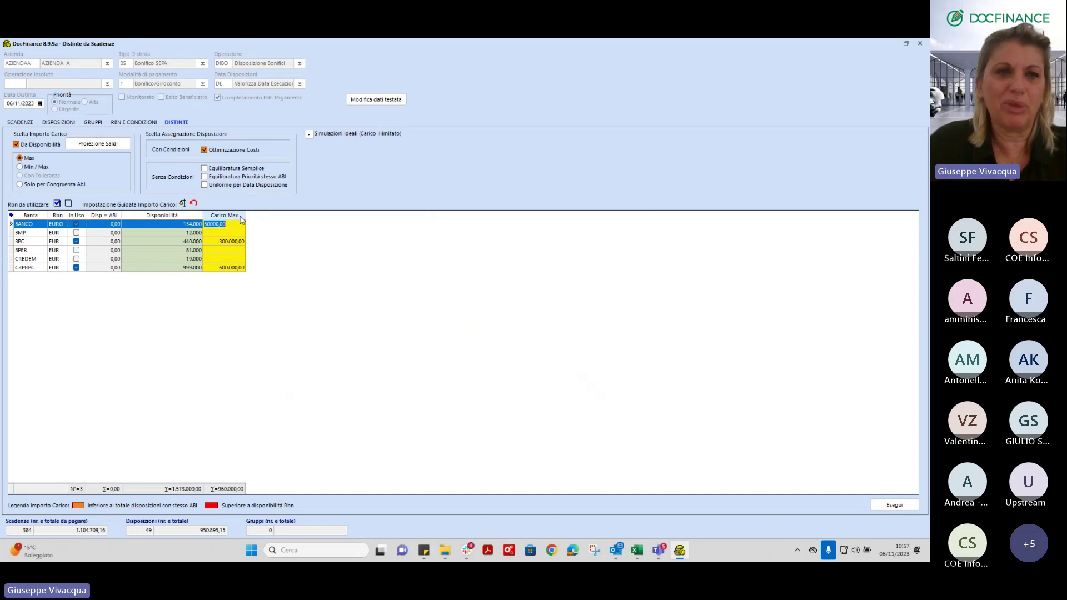
key(Return)
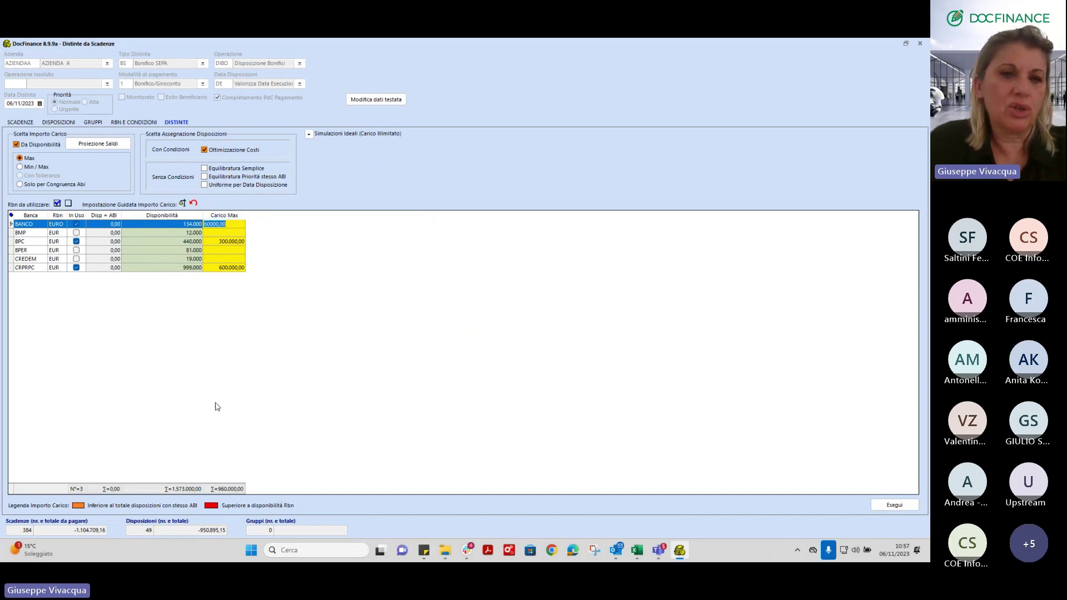
Step: Check the load amounts of BPC and CRPRPC, and try twice to allocate the dispositions to slips
click(229, 245)
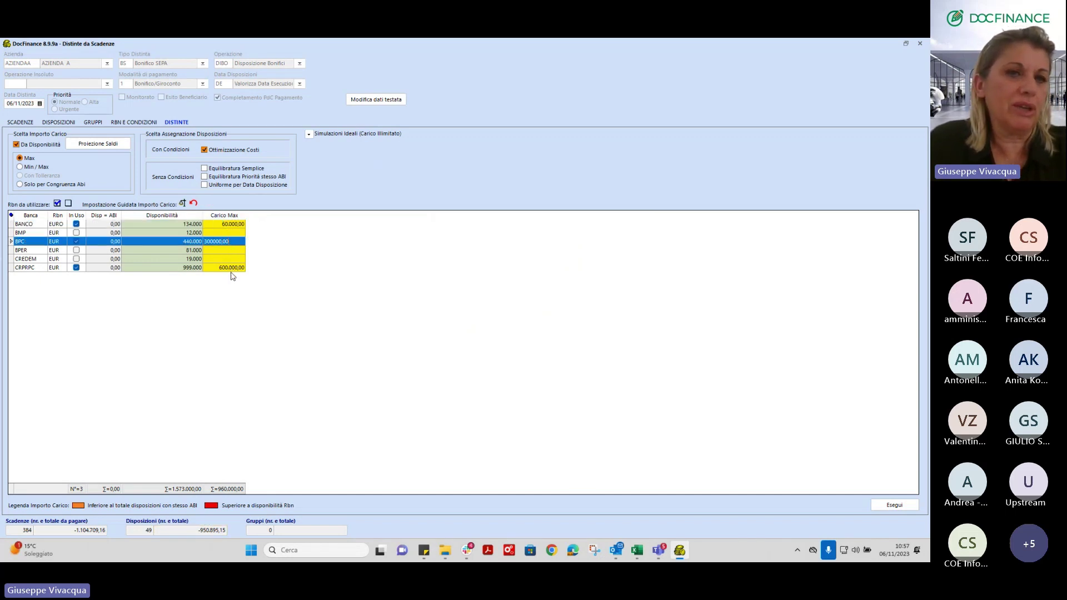
click(232, 267)
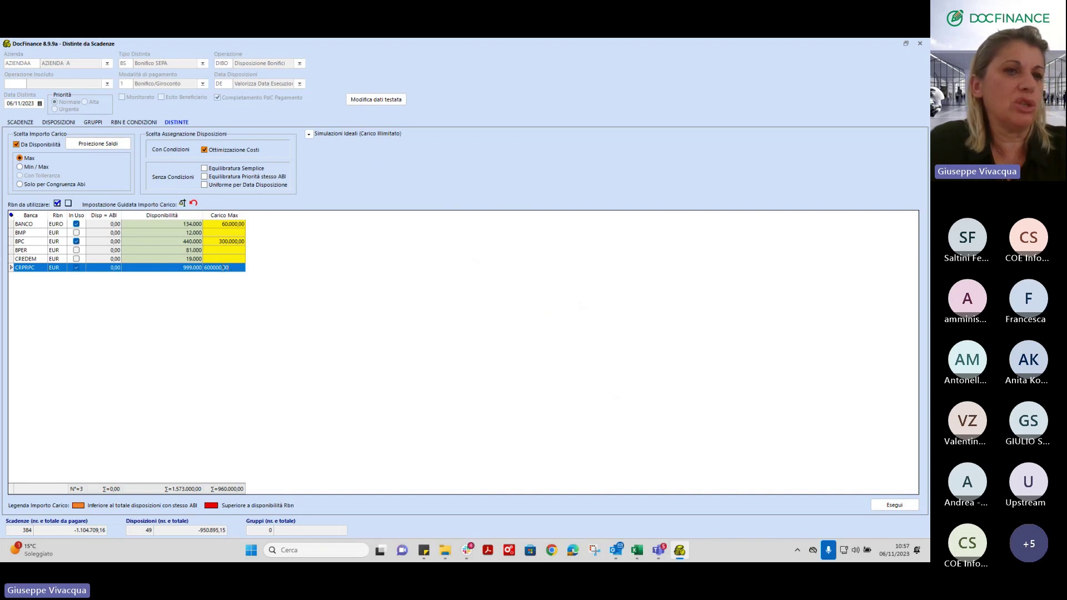
click(230, 242)
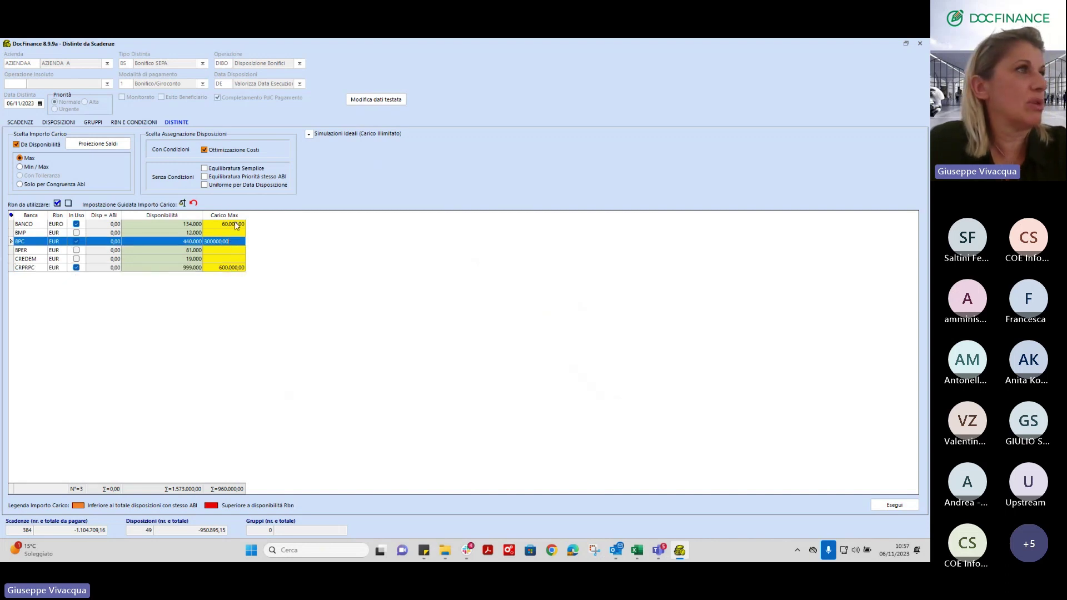
click(889, 505)
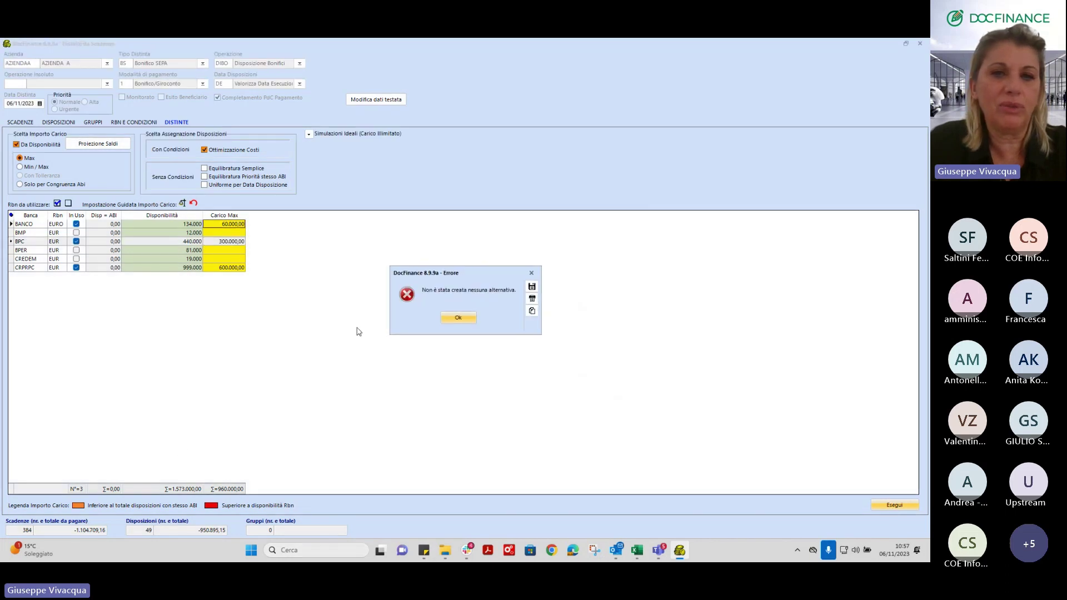
click(458, 317)
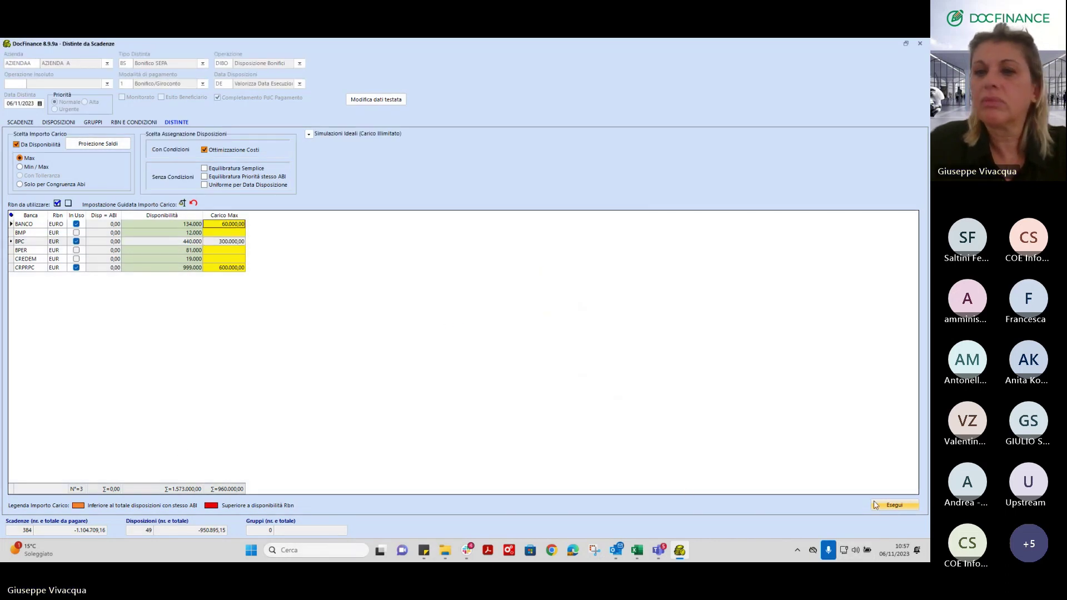
click(895, 505)
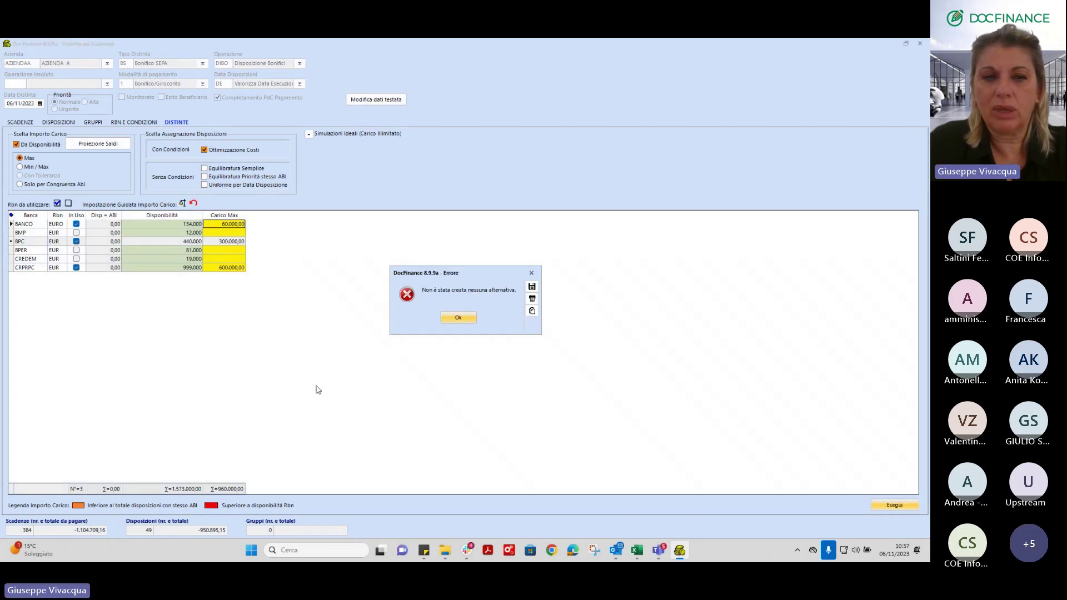
Step: Try again to allocate the dispositions to slips with the entered Carico Max amounts
click(224, 251)
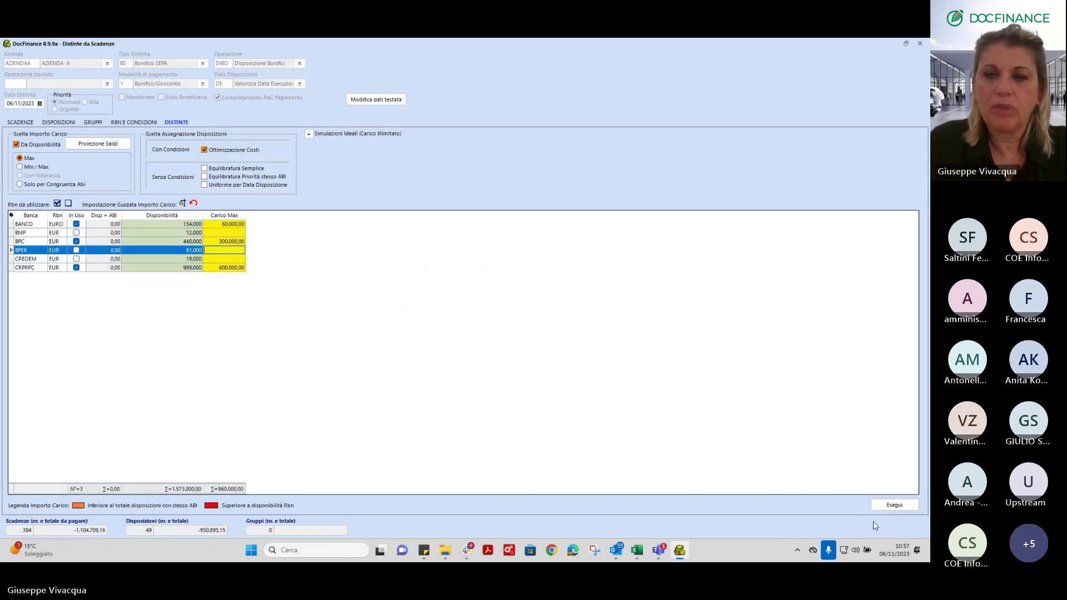
click(890, 504)
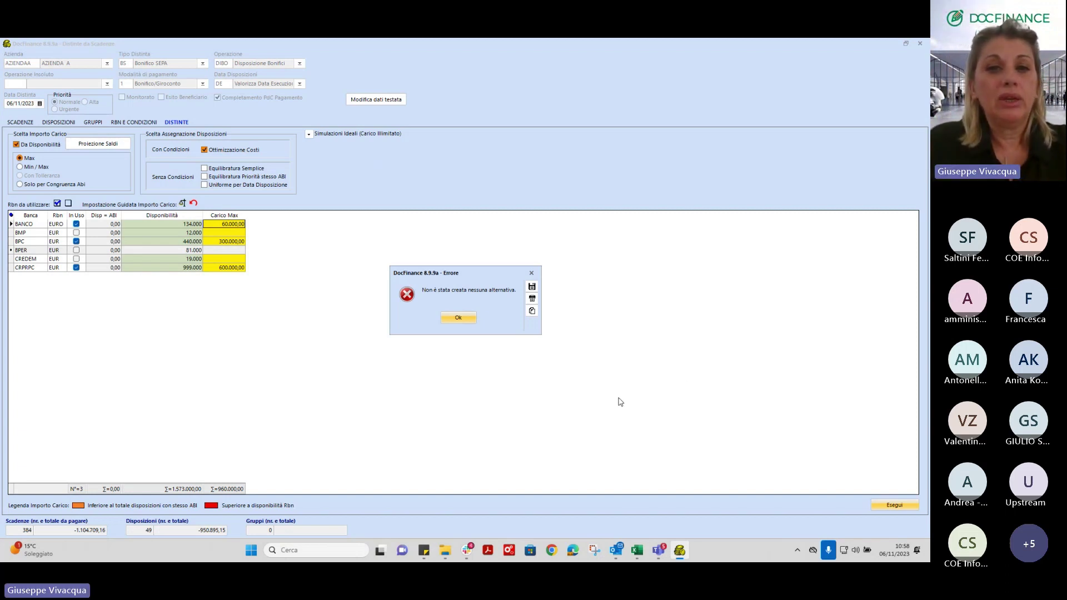
click(457, 318)
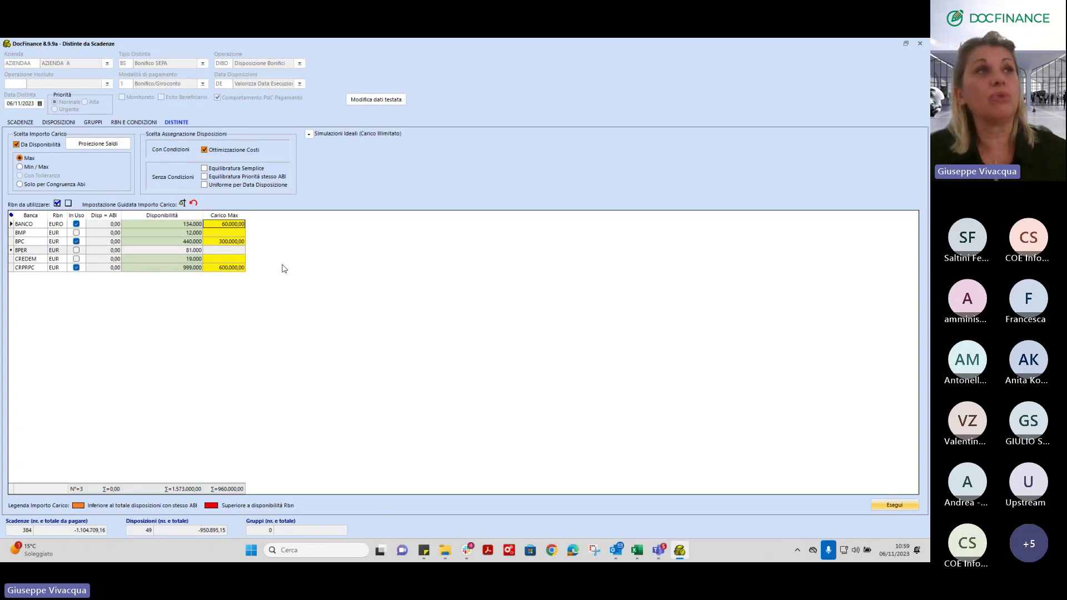
Step: Close the slip without keeping its changes and close the balance projection
click(919, 43)
click(439, 319)
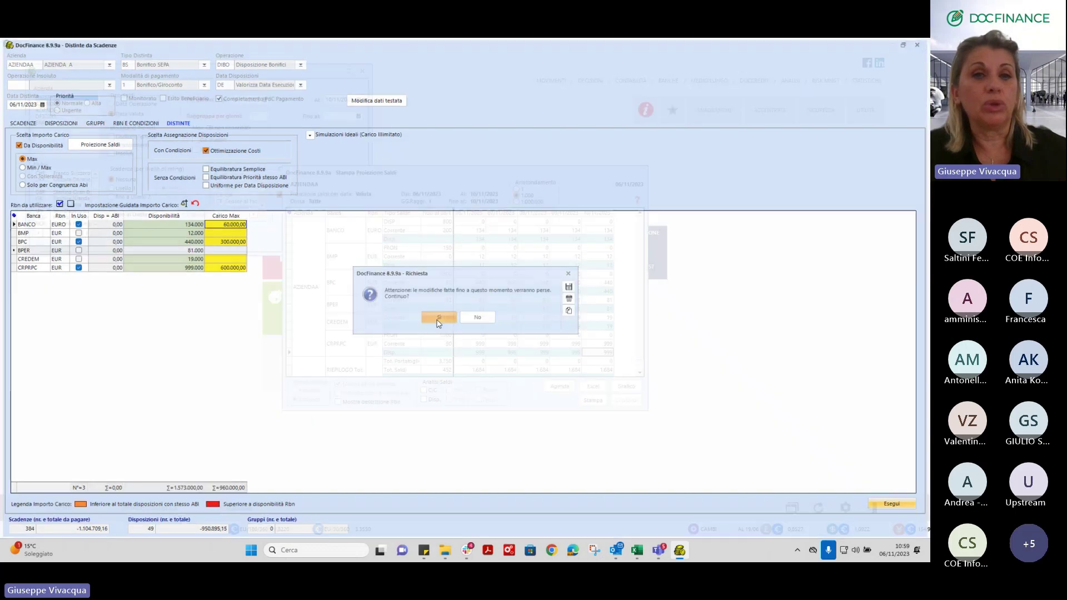
click(443, 330)
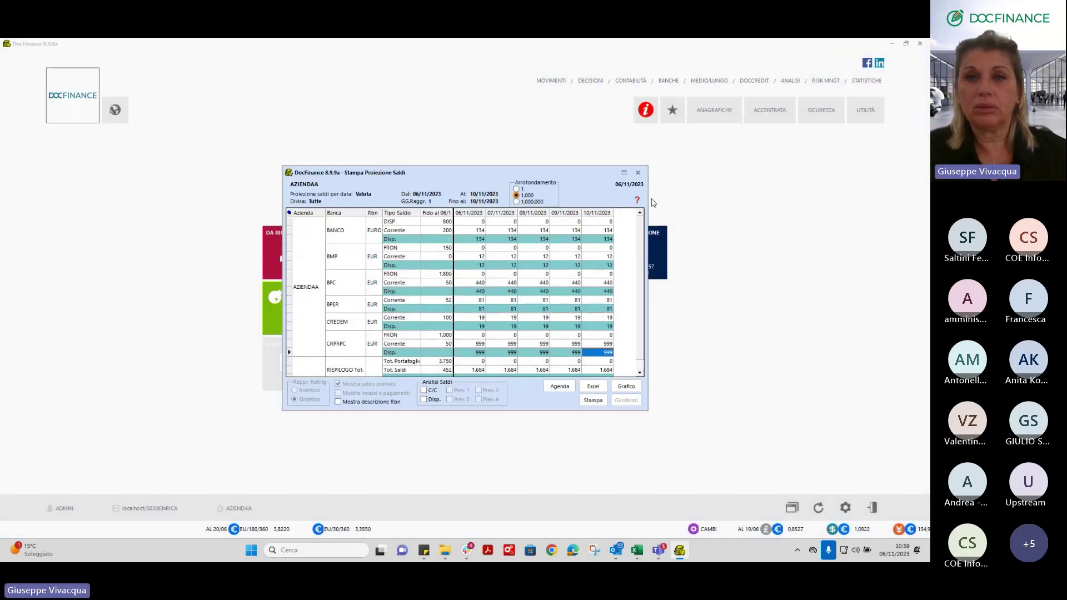
click(638, 173)
Step: Exit DocFinance, opening the details of the access violation error before terminating the application
click(921, 44)
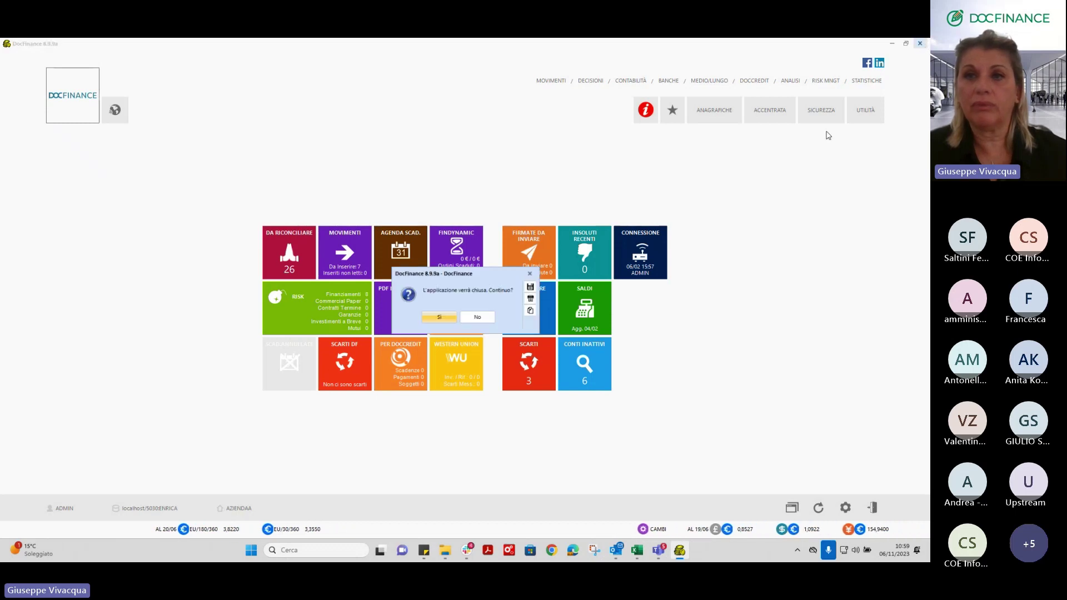
click(439, 318)
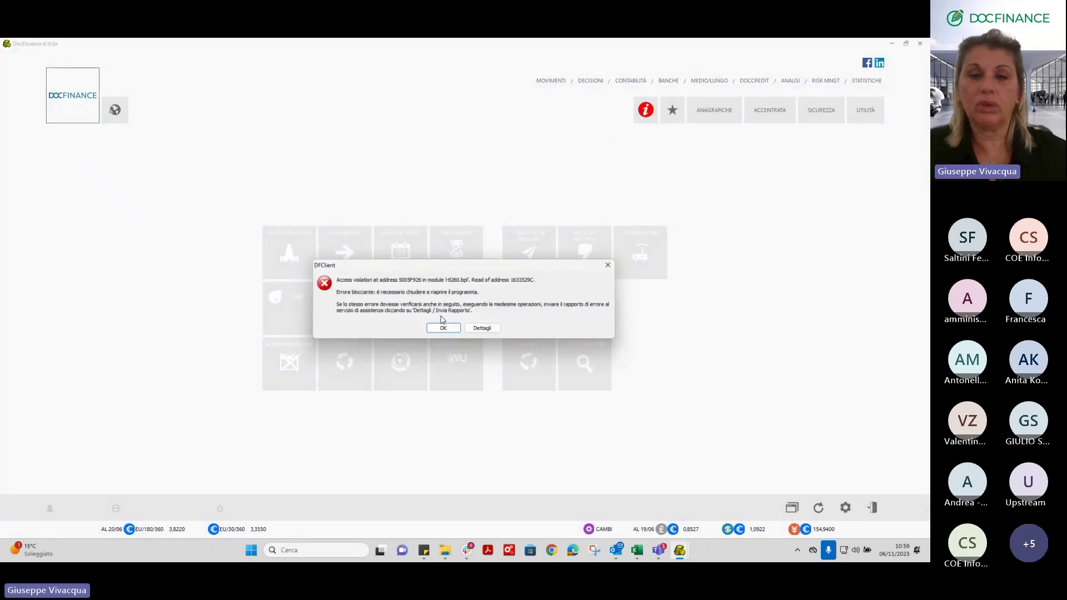
click(484, 330)
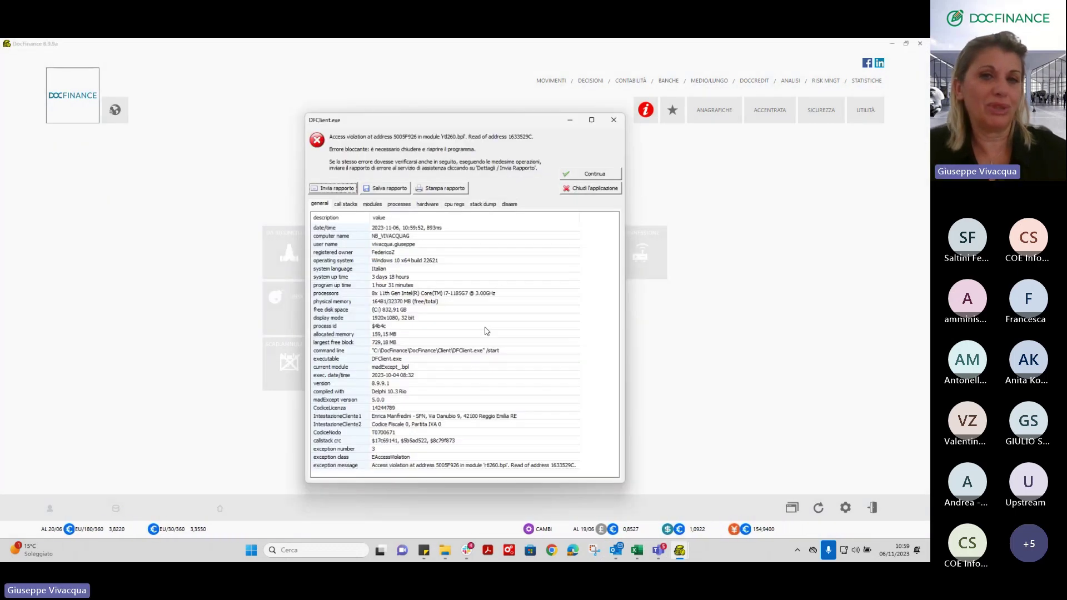
click(590, 188)
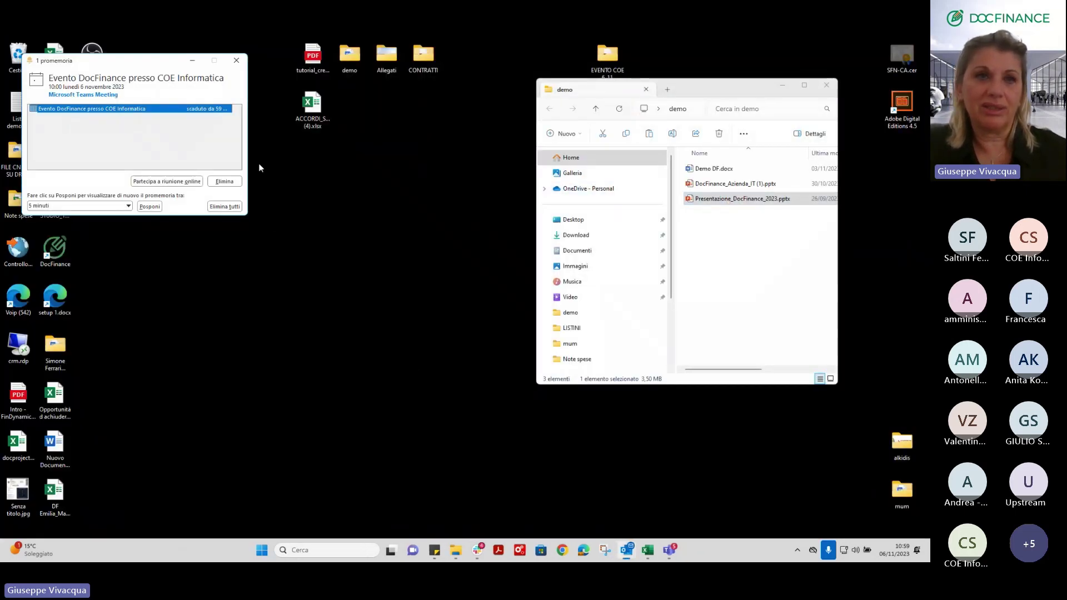
Step: Reposition the event reminder and the demo folder window, and bring the demo folder window to the front
drag(132, 60, 231, 152)
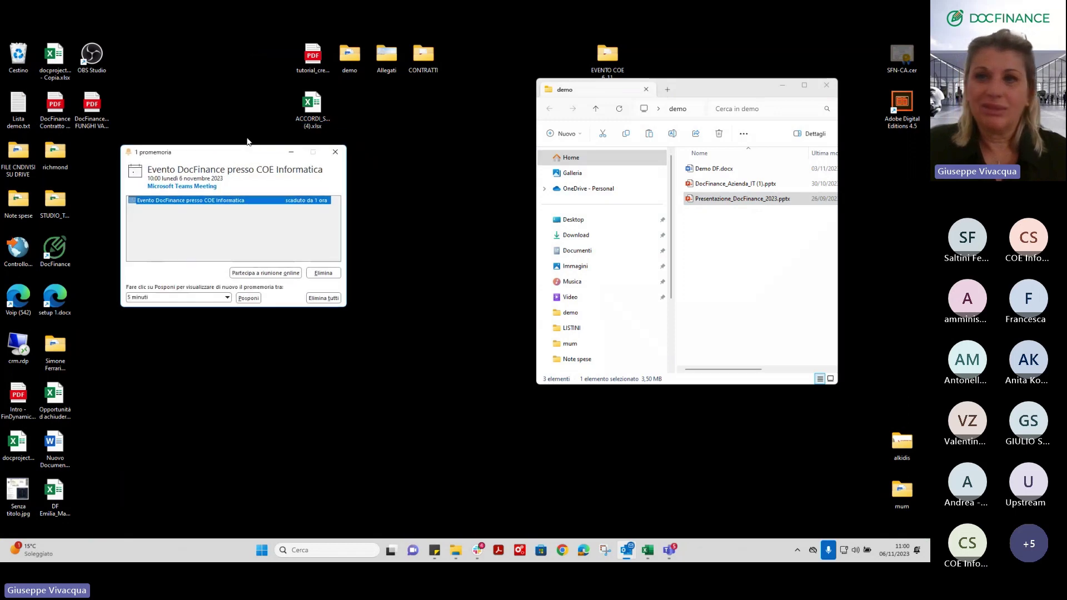
drag(579, 78, 578, 70)
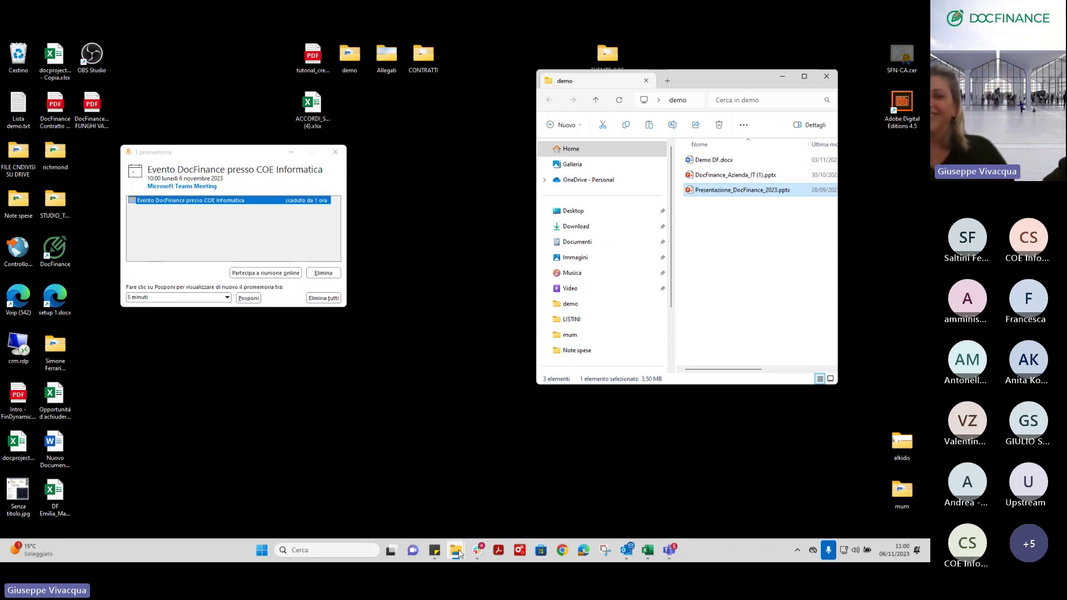
mouse_move(457, 554)
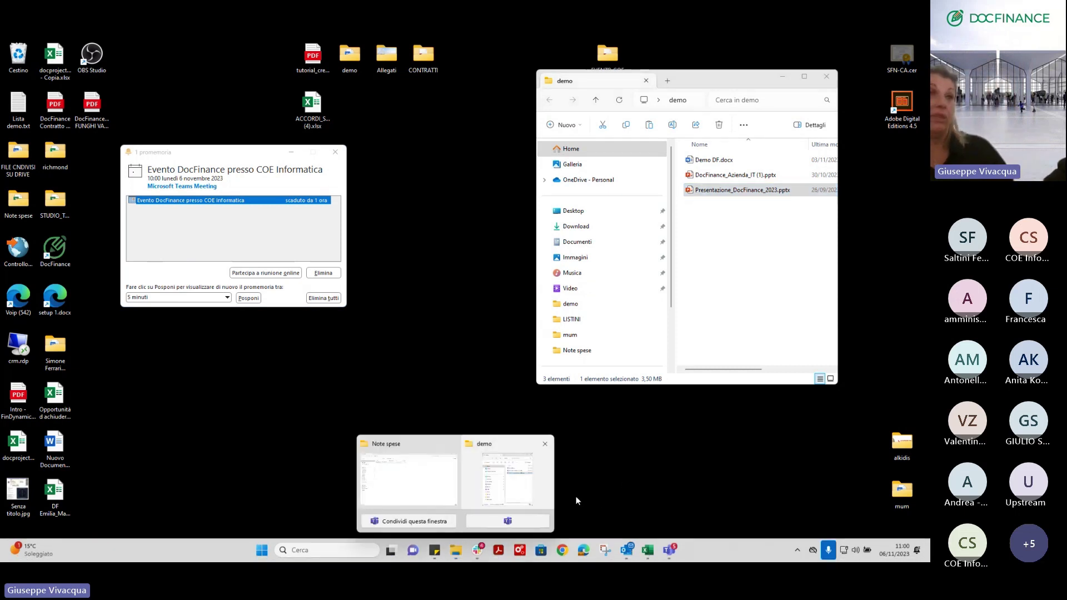
click(515, 482)
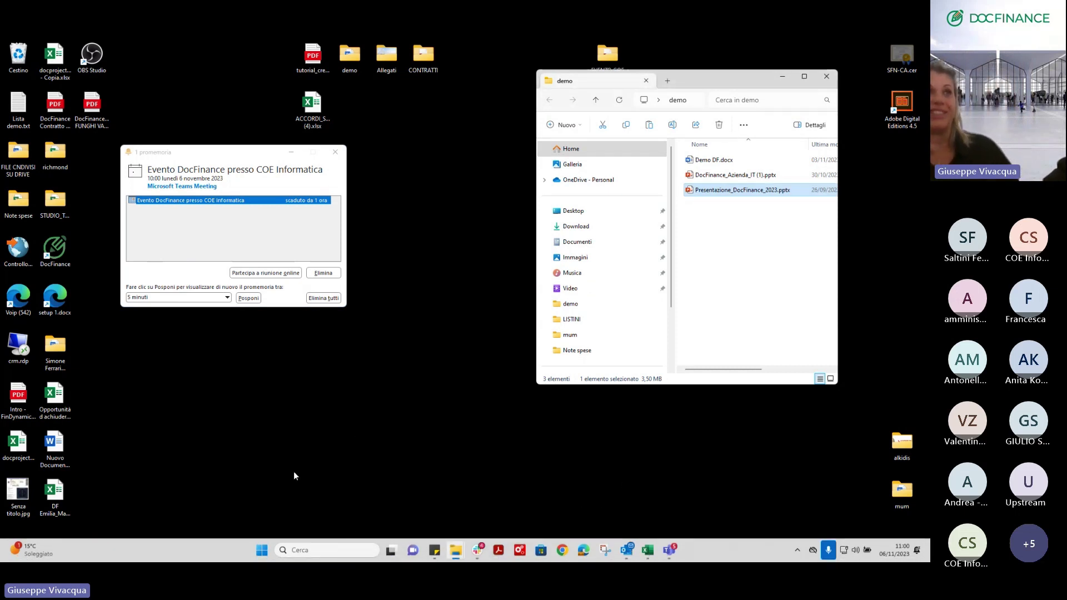
mouse_move(457, 553)
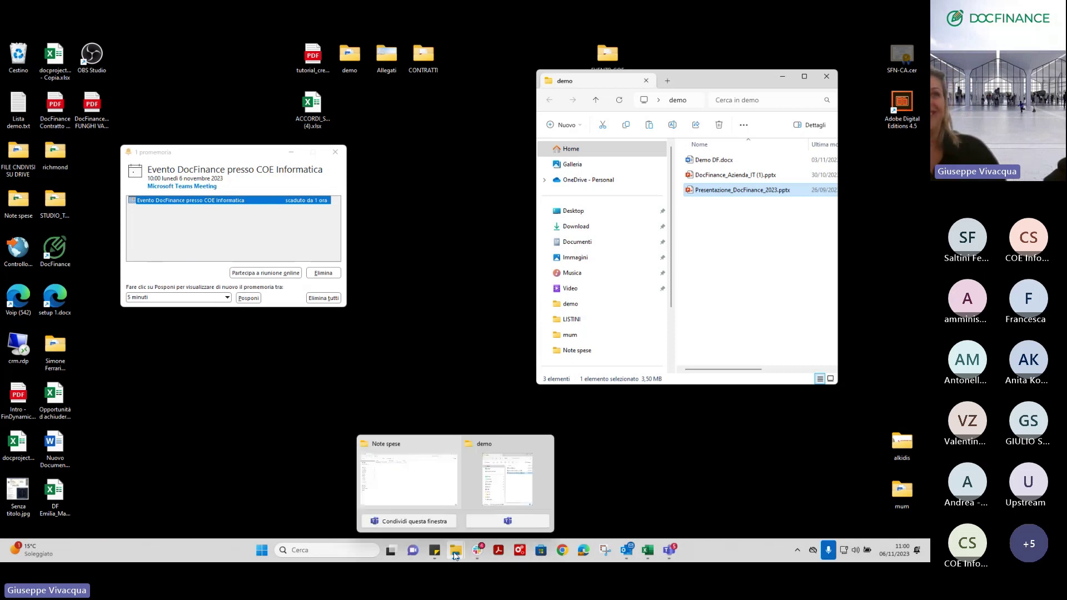
click(491, 497)
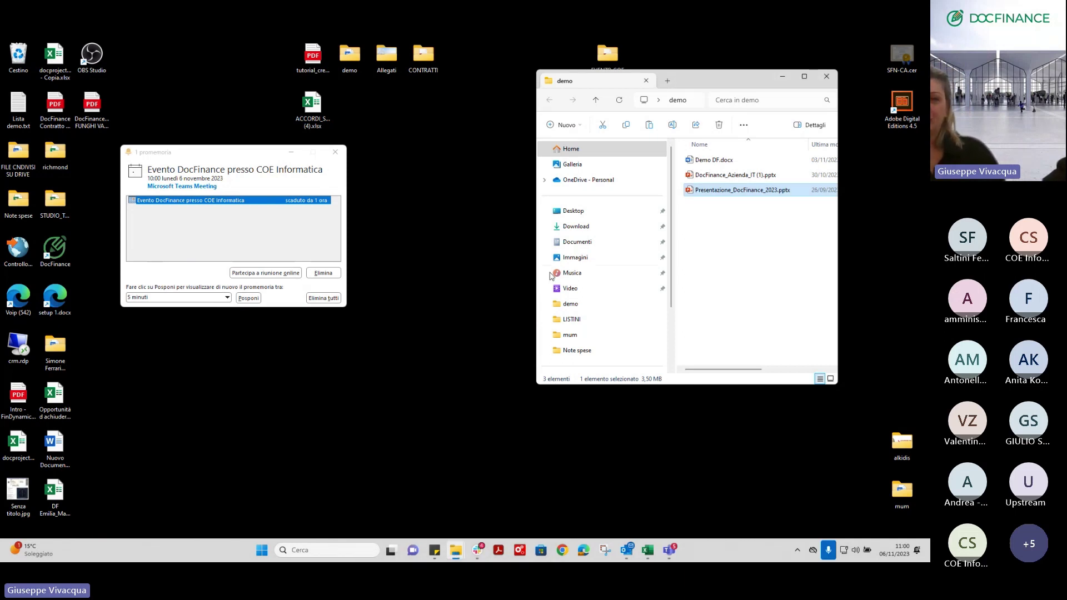
Step: Open the Client folder inside DocFinance\DocFinance on drive C and launch DFClientStart.exe
scroll(639, 286, down, 2)
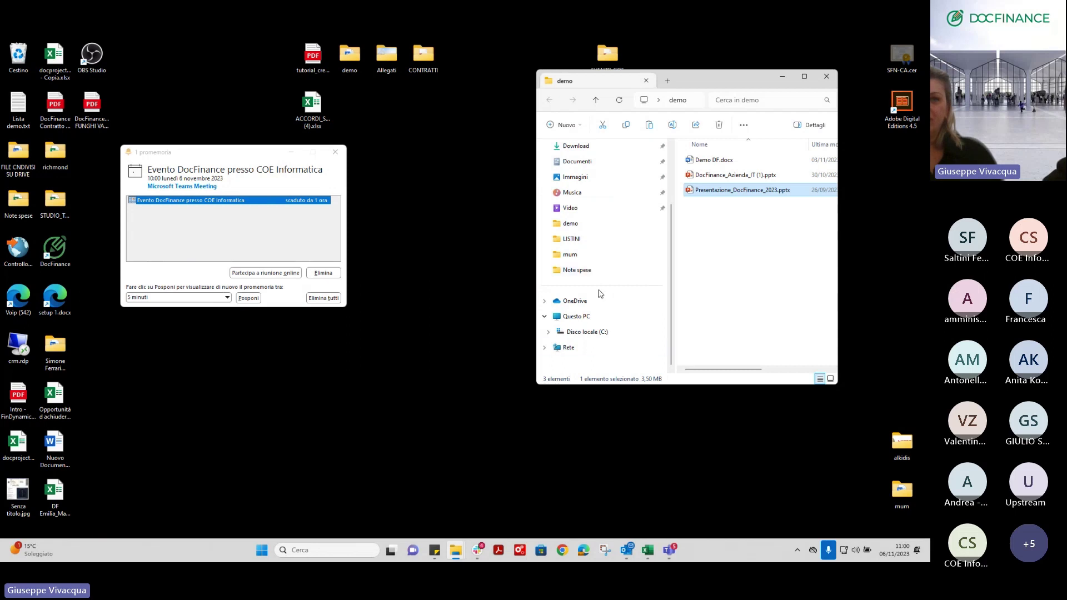
click(593, 332)
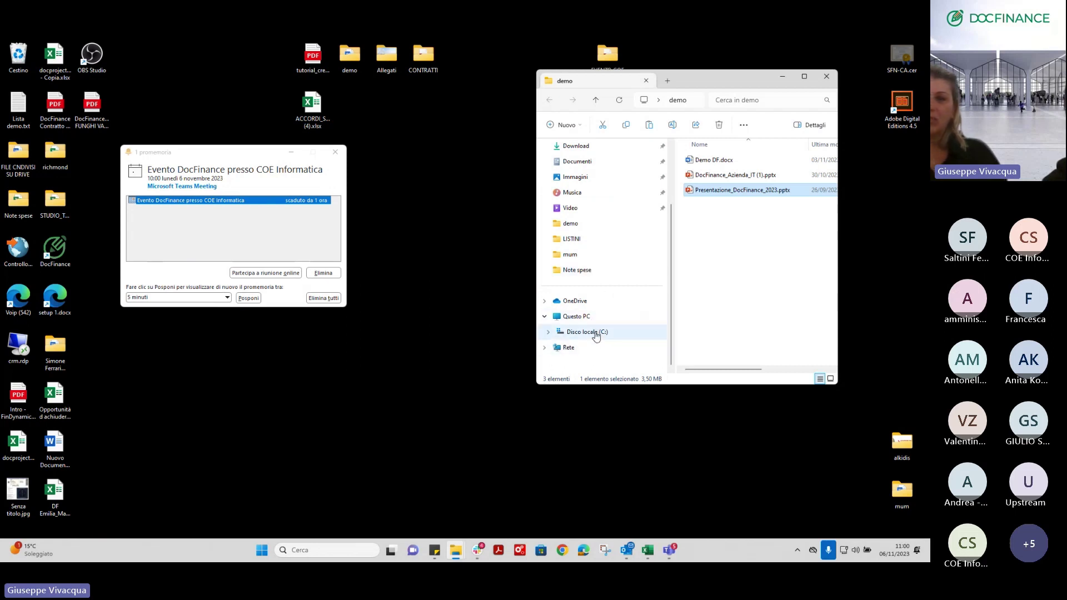
double_click(708, 189)
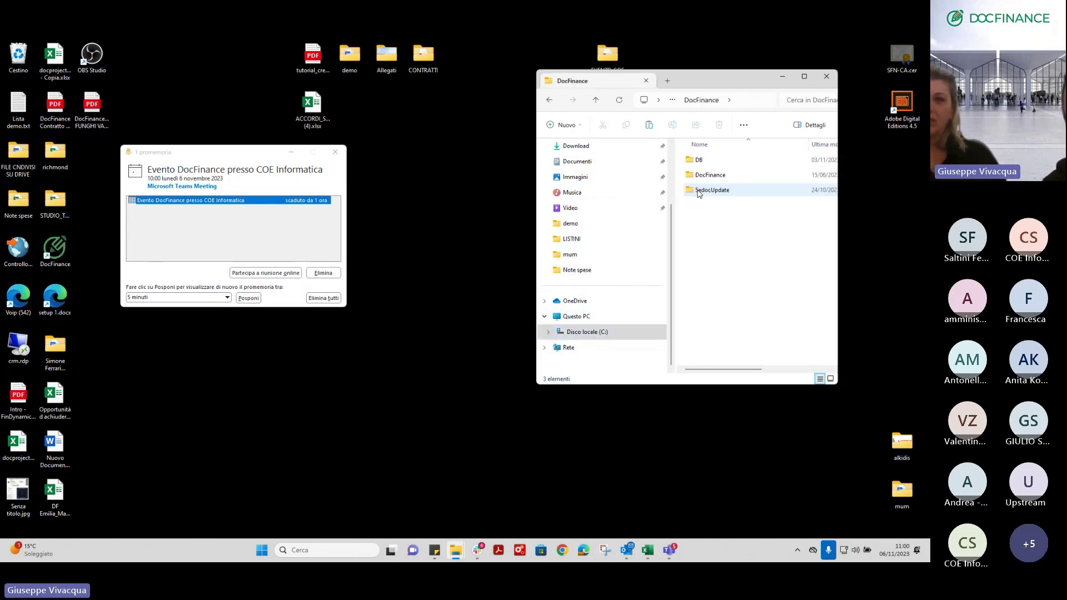
double_click(709, 175)
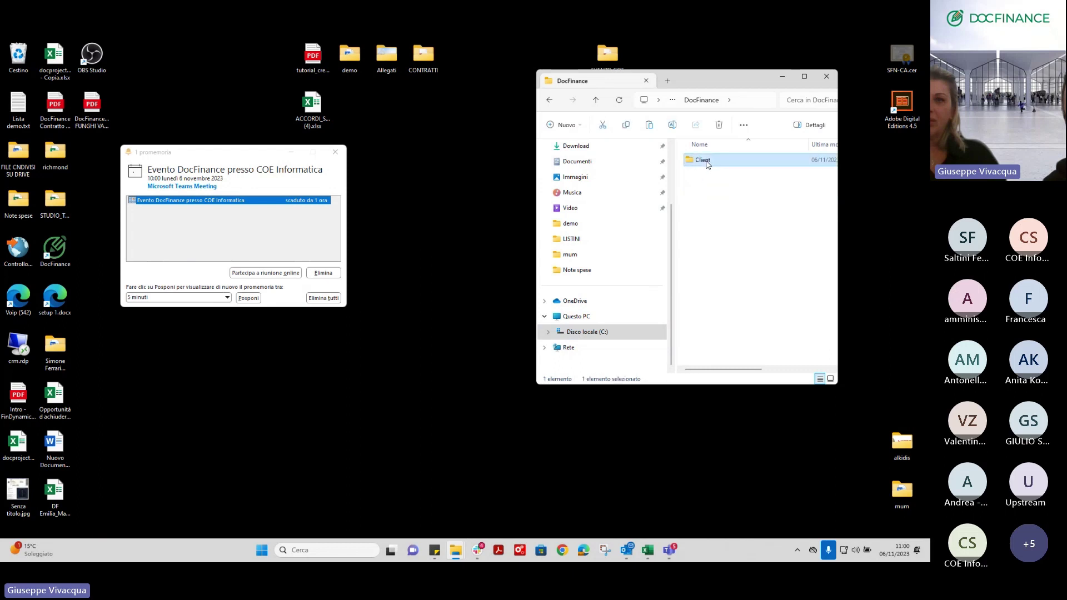
double_click(708, 161)
scroll(720, 211, down, 7)
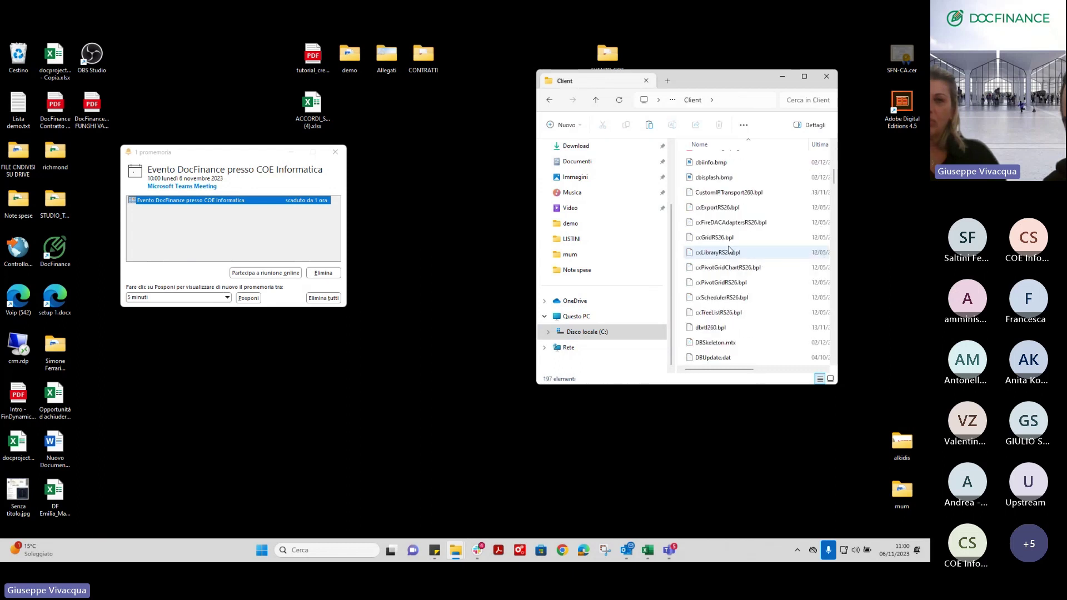
scroll(729, 250, down, 12)
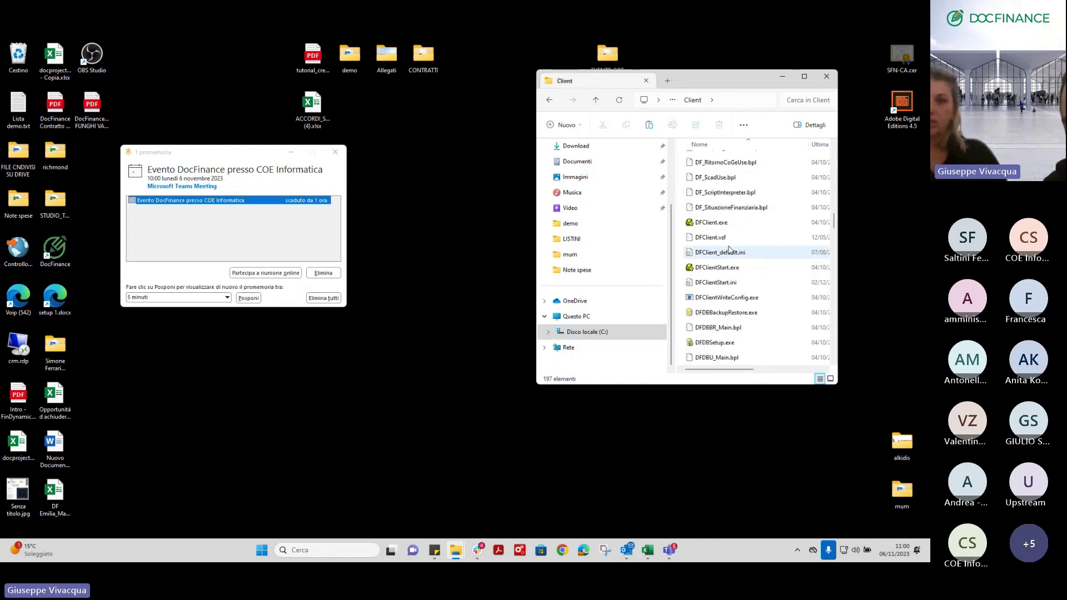
click(734, 269)
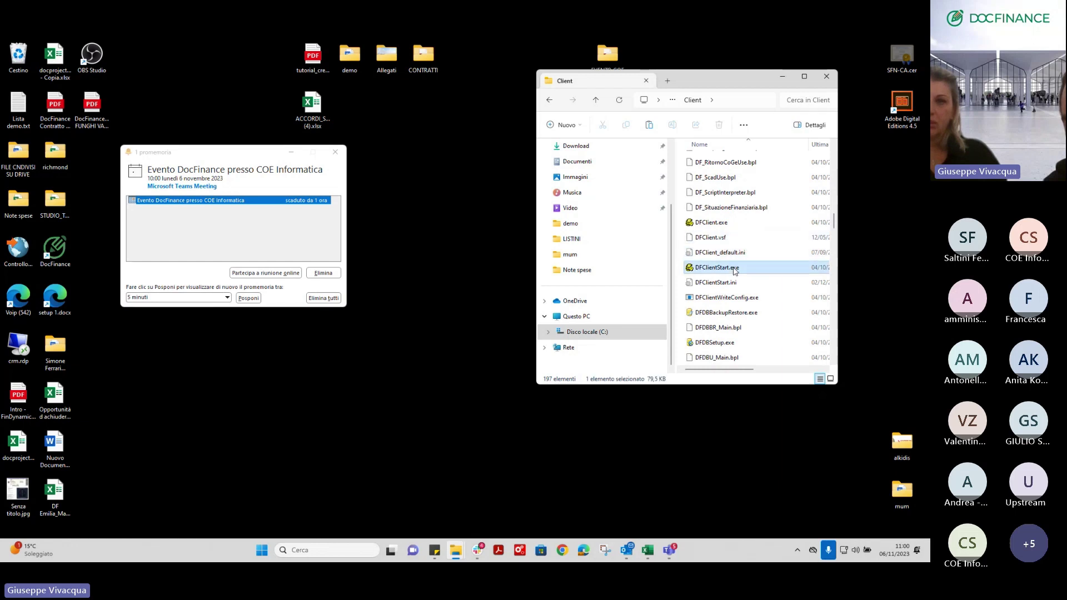
double_click(733, 269)
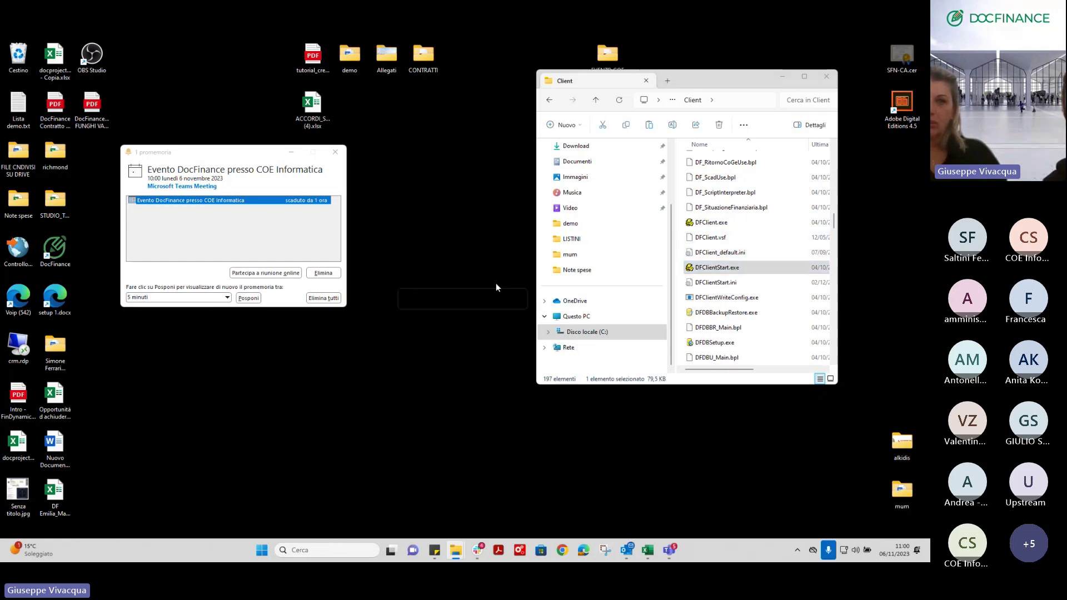
Step: Dismiss the event reminder and postpone the downloaded updates awaiting authorization
click(333, 274)
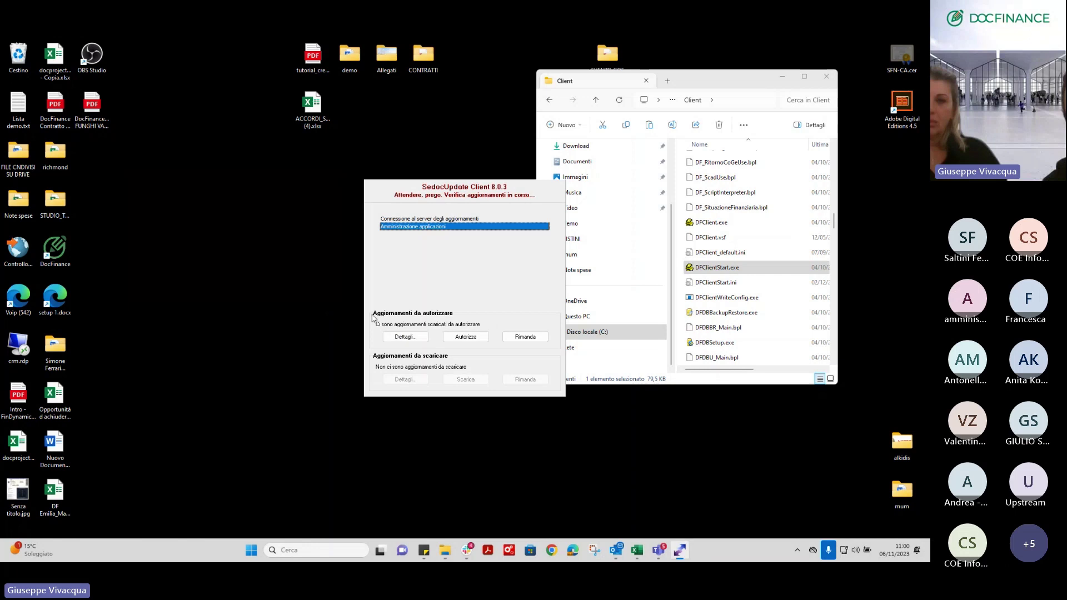
click(525, 337)
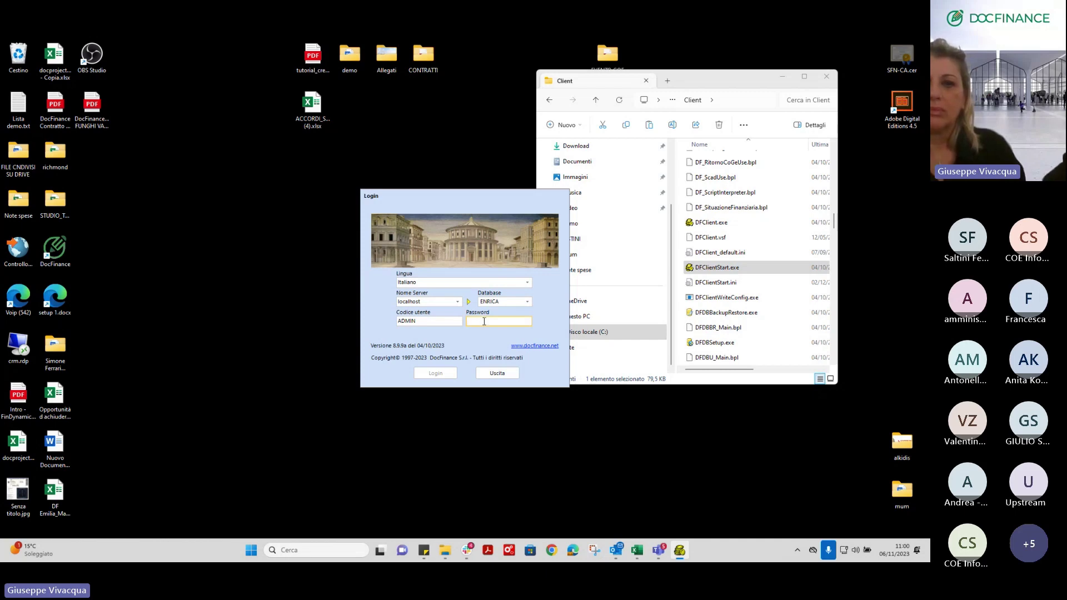
Step: Try to log in to the ENRICA database with the account password
text(••)
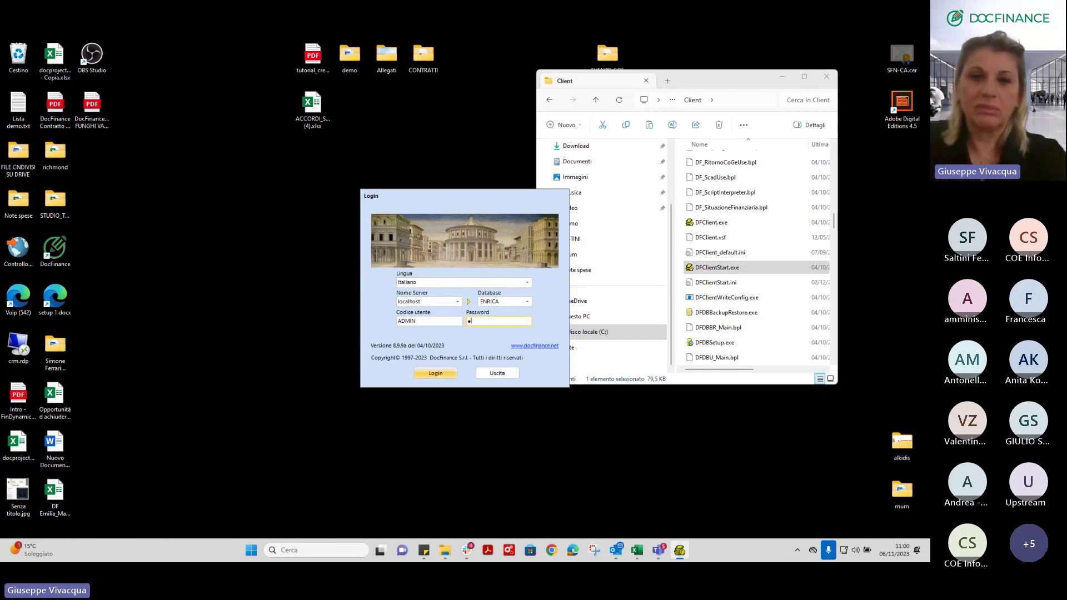
text(•••••)
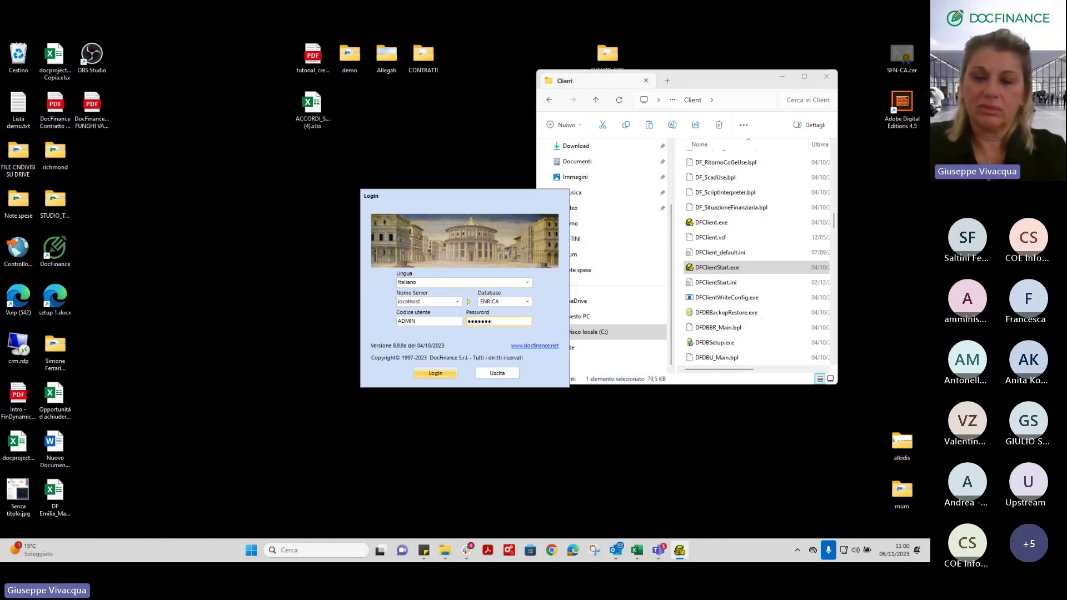
click(445, 379)
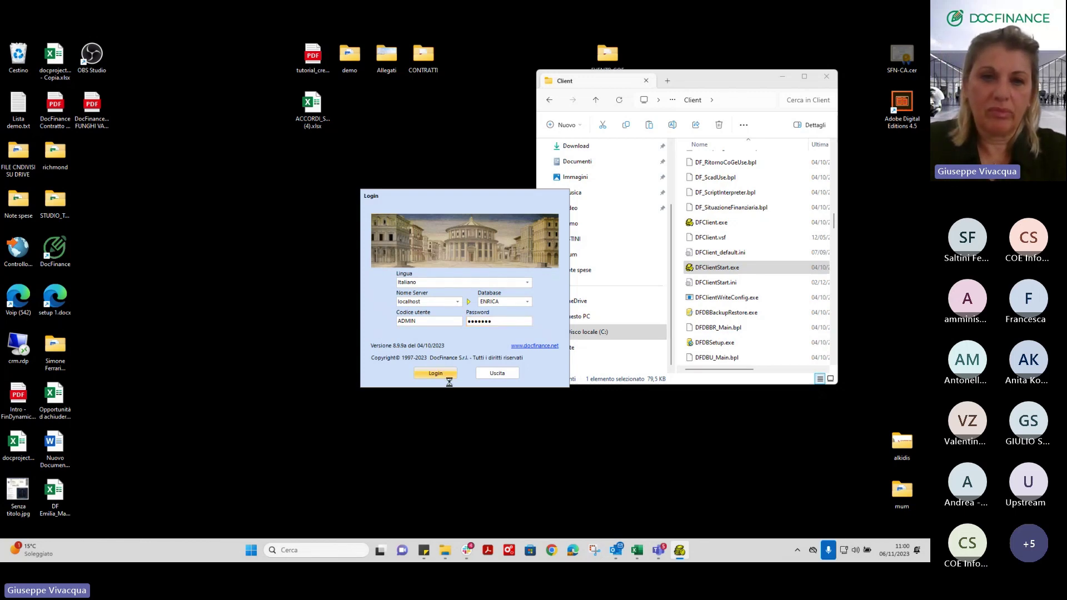
click(465, 317)
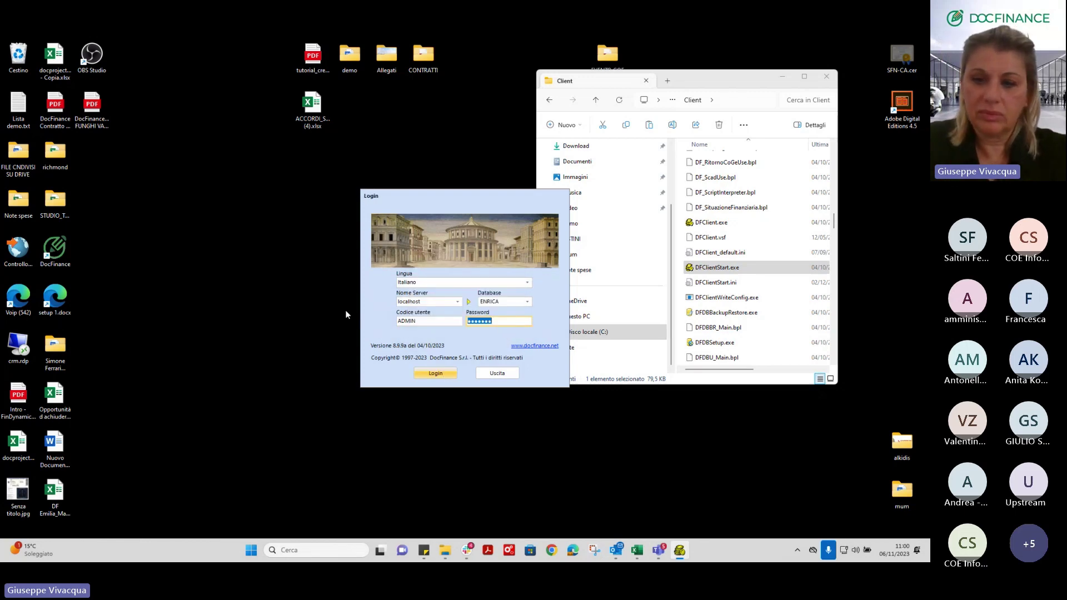
Step: Re-enter the account password and log in to the ENRICA database
text(••••)
text(••)
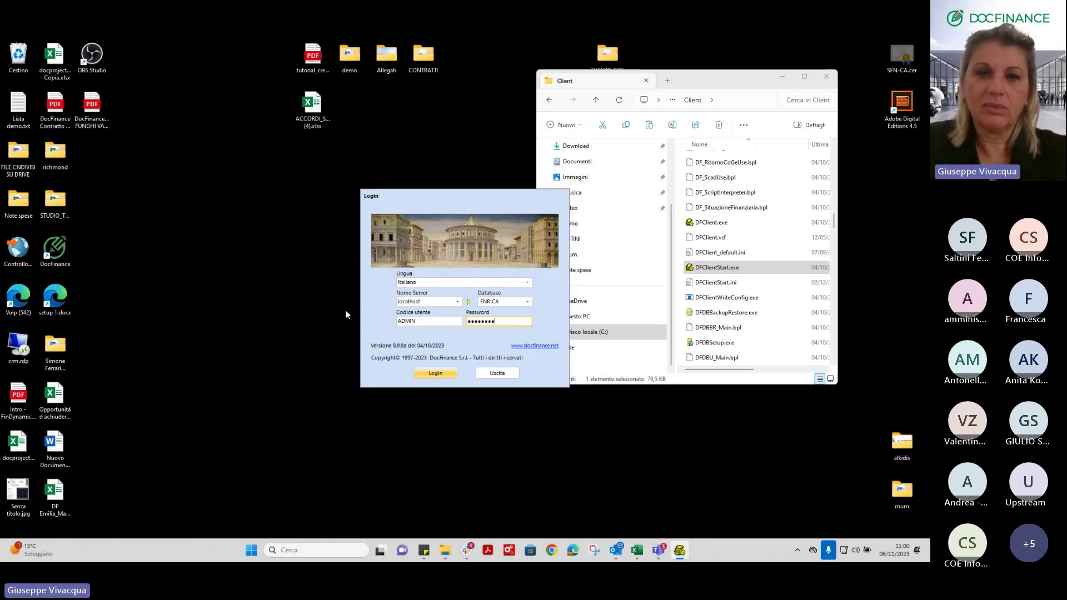
click(435, 374)
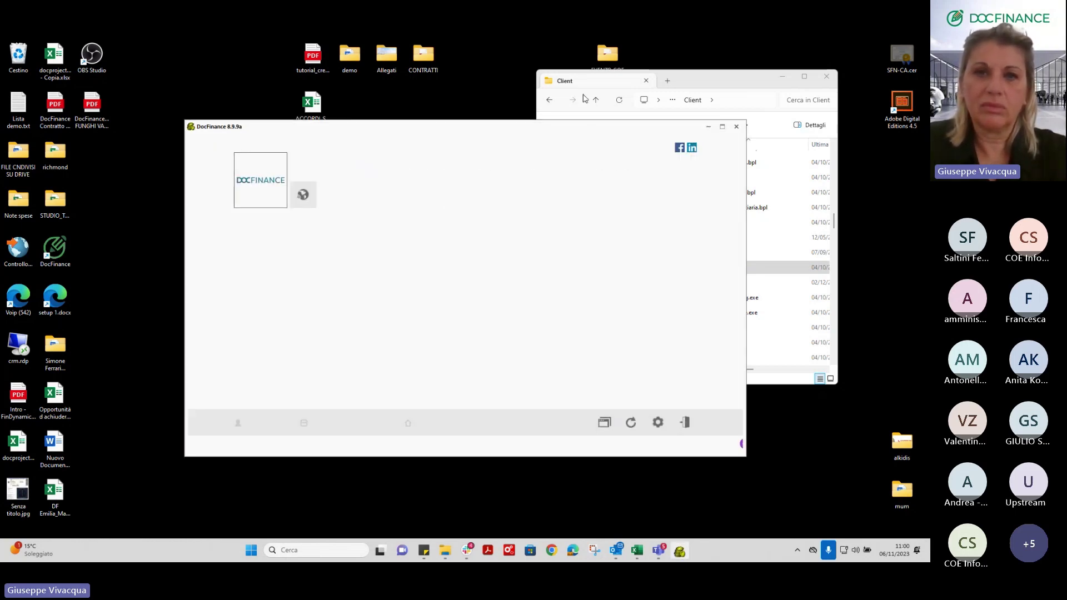
Step: Open the Italia e SEPA payment slip window, review its selection fields for AZIENDAA, and close it
drag(452, 124, 378, 83)
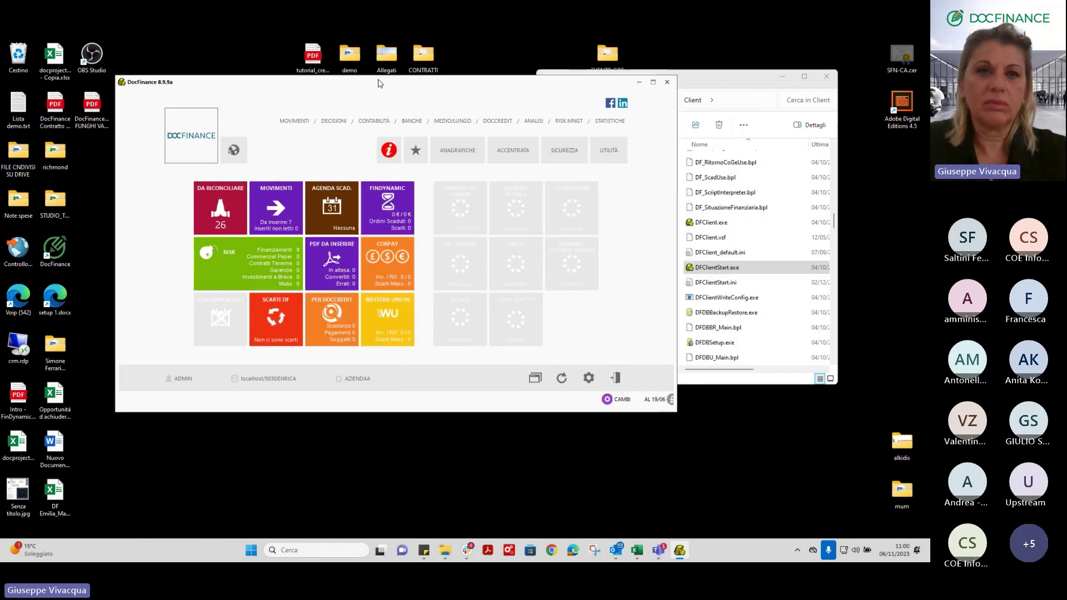
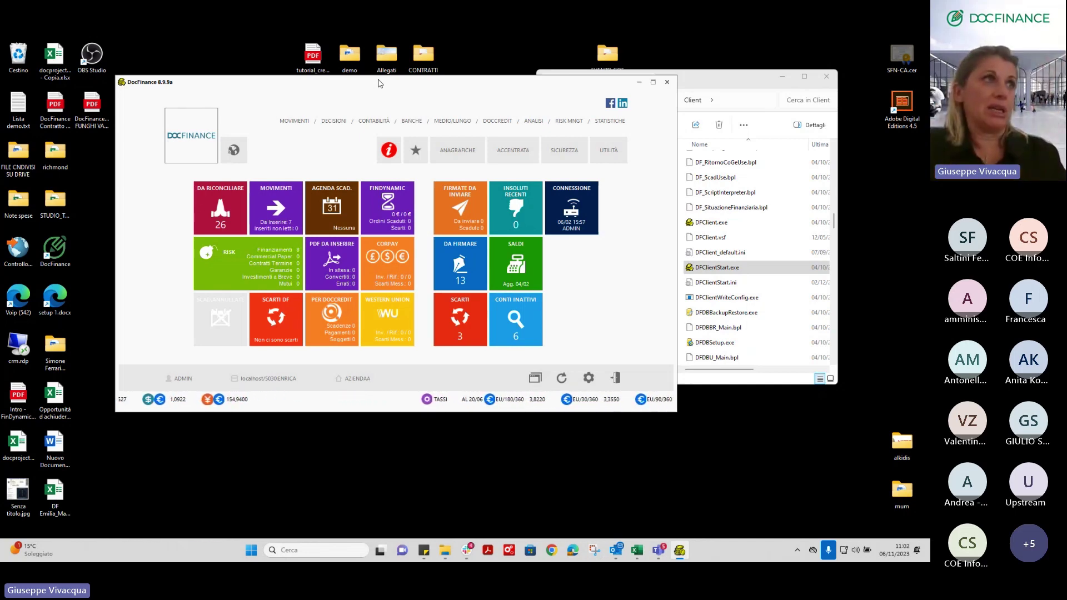
click(335, 118)
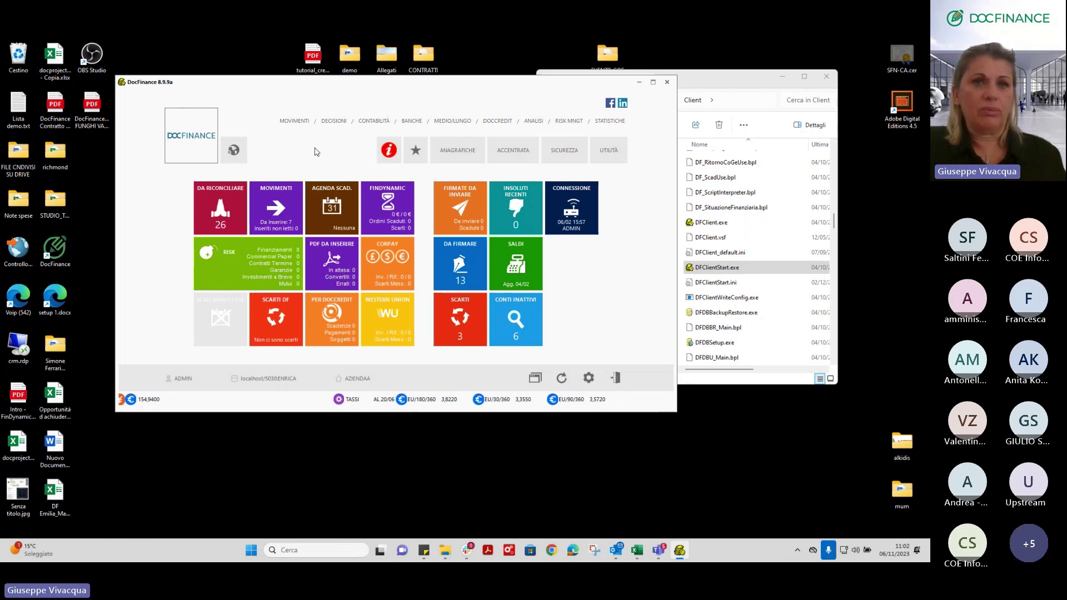
click(335, 121)
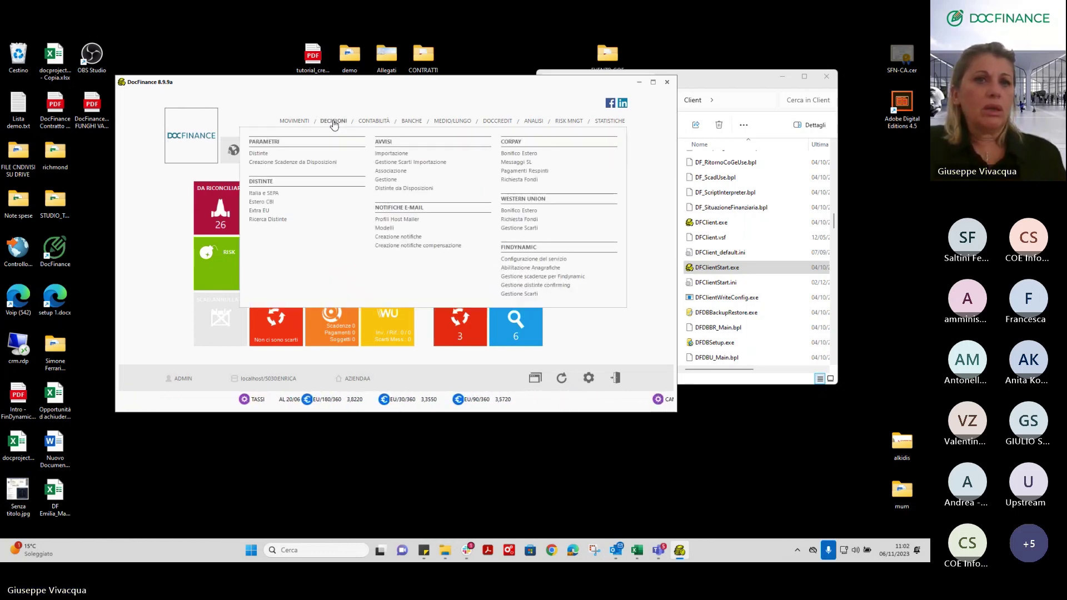
click(271, 193)
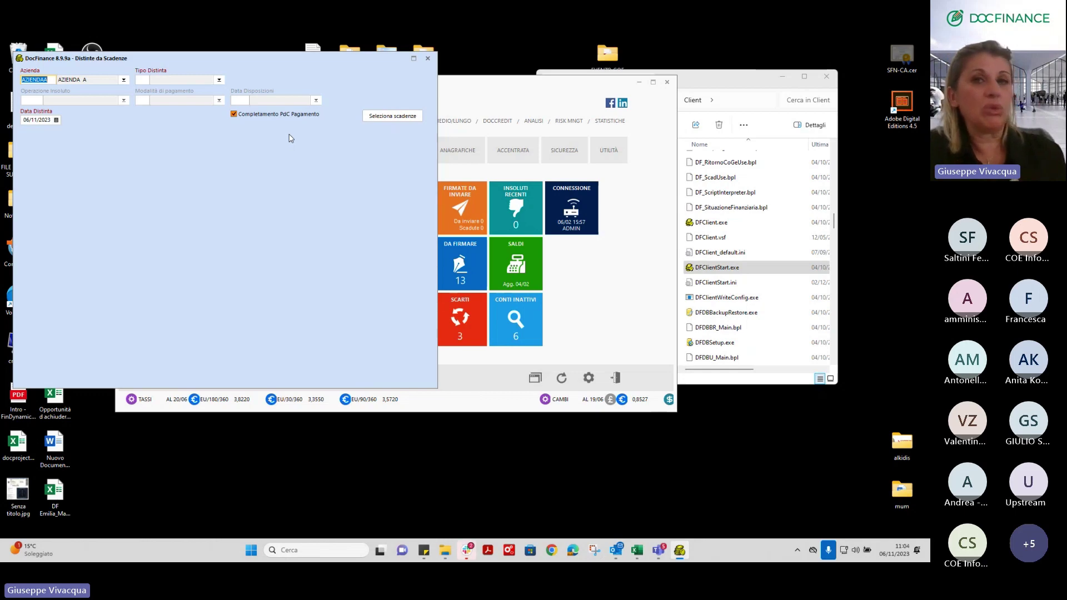
click(427, 58)
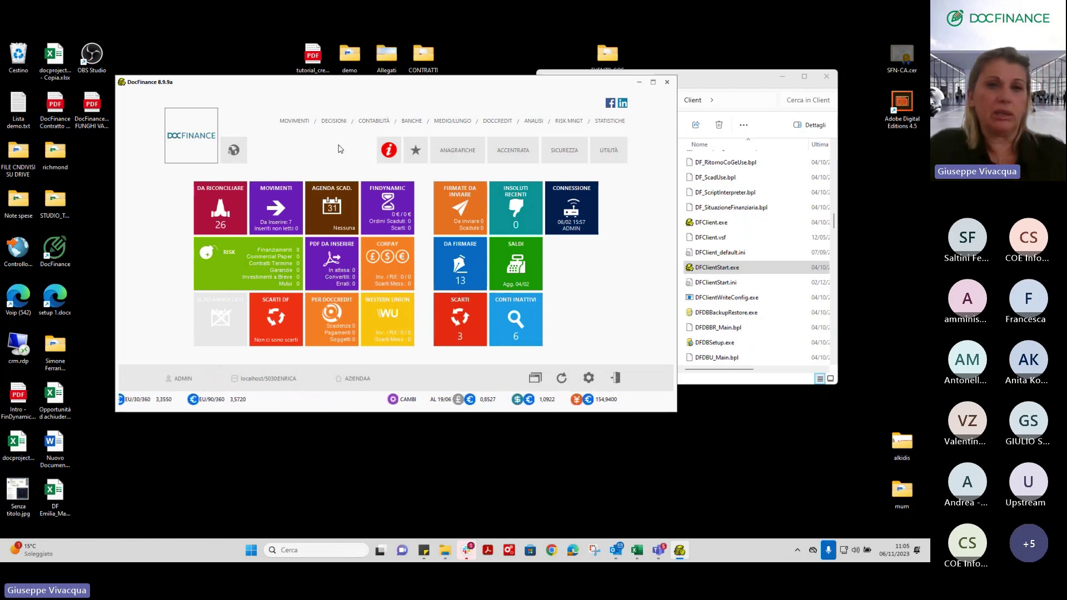
Step: Open the reconciliation overview for the unreconciled movements and view the manual bank matching for CRPRPC and BANCO
click(569, 121)
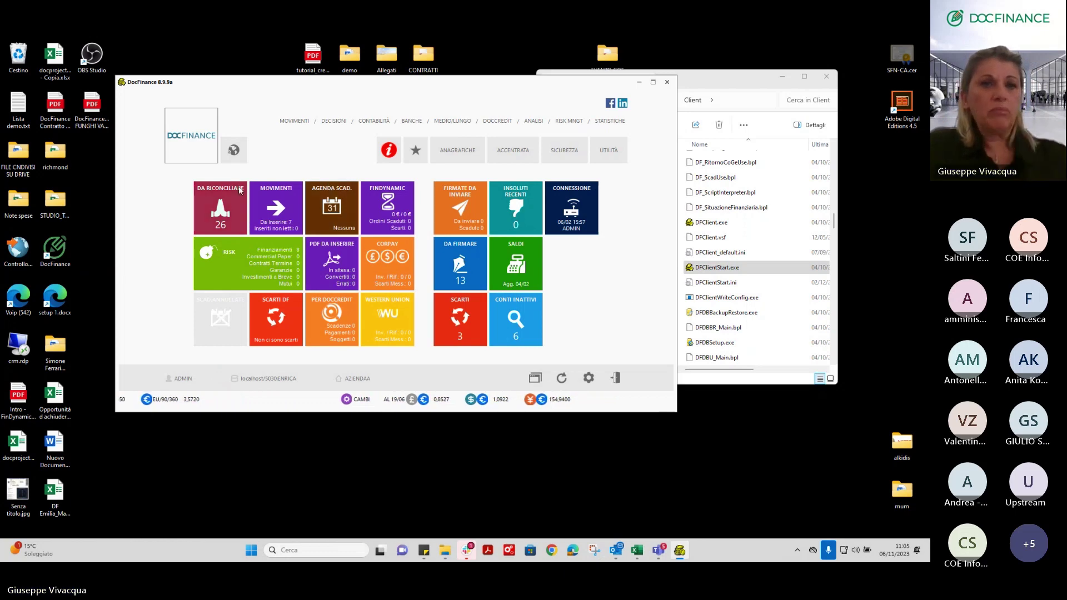
click(232, 215)
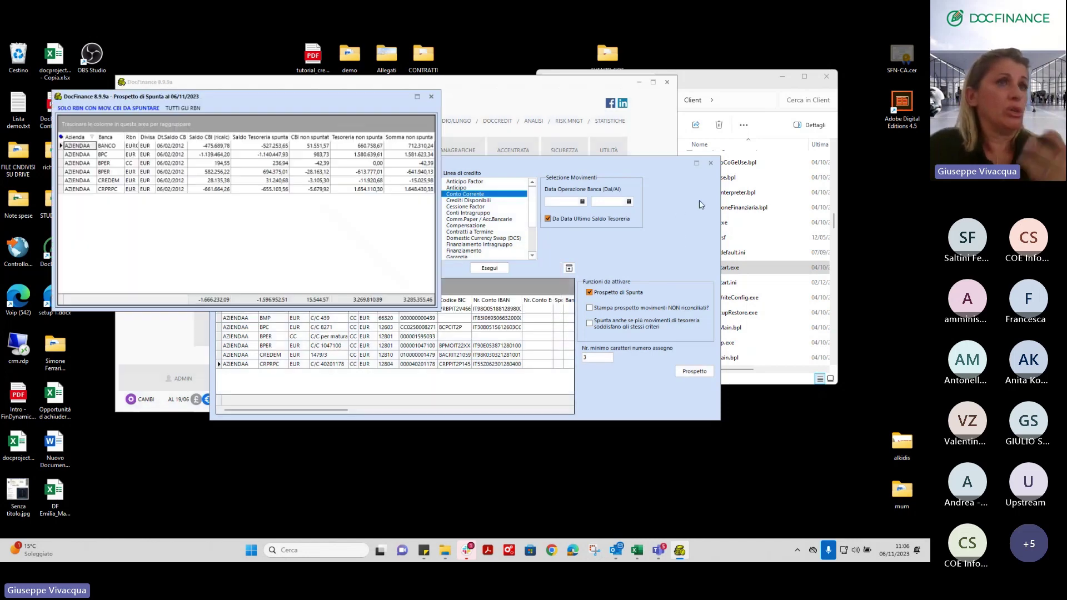
click(277, 190)
double_click(276, 190)
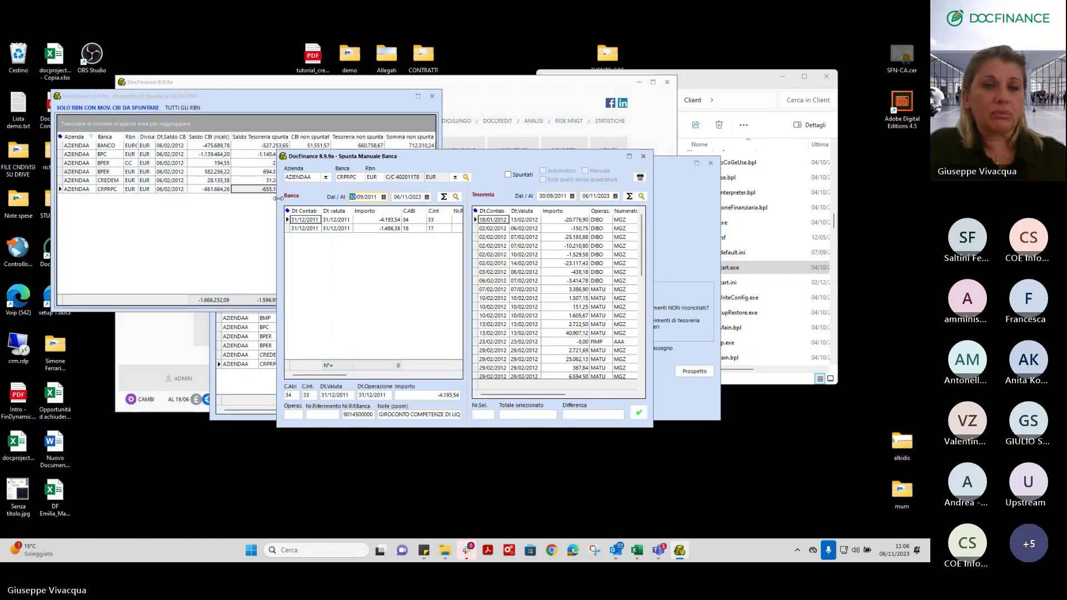
double_click(287, 146)
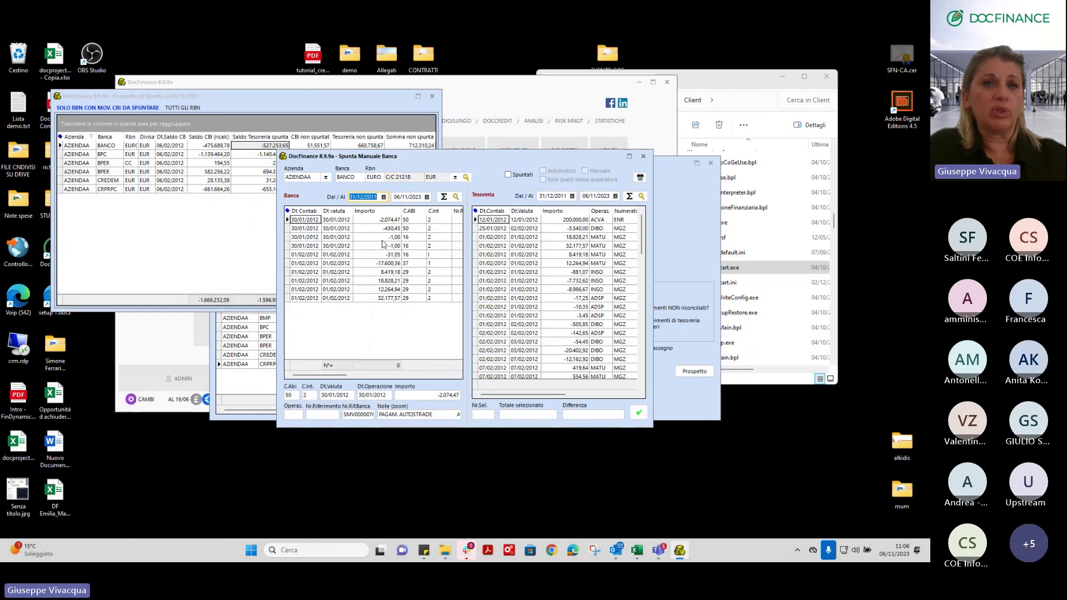
Step: Start a treasury movement with operation ADBO (Addebito bolli) from BANCO's first -1,00 commission line, and discard it
click(382, 237)
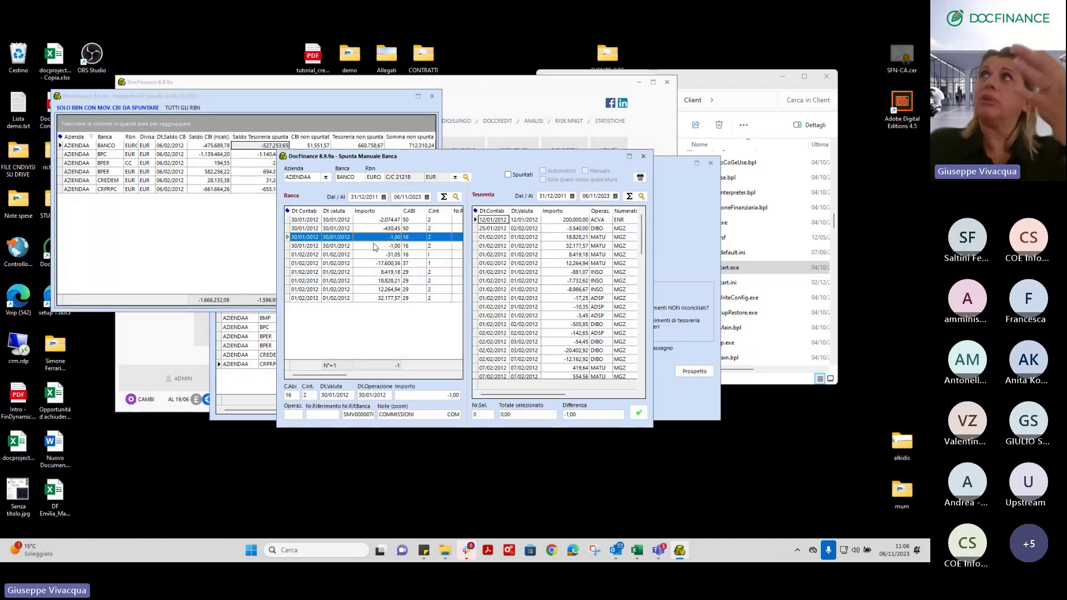
click(627, 156)
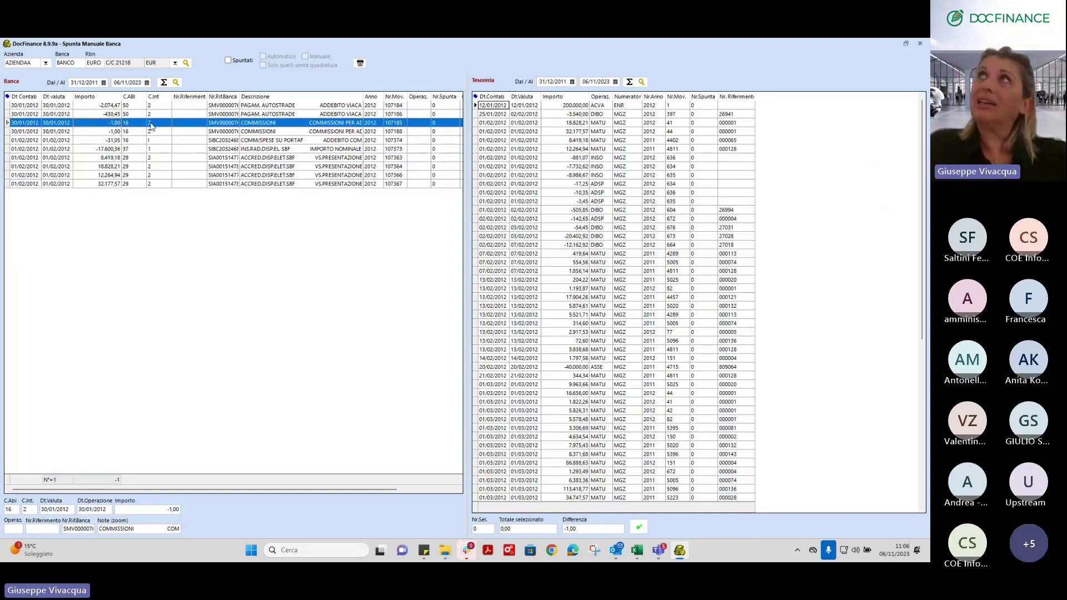
click(174, 124)
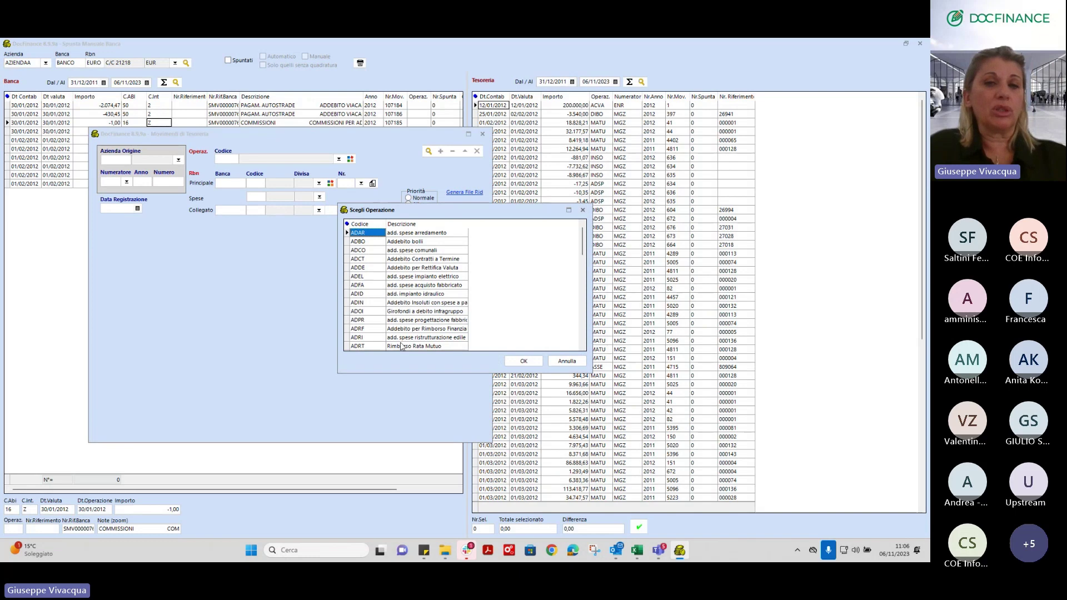
drag(583, 248, 598, 333)
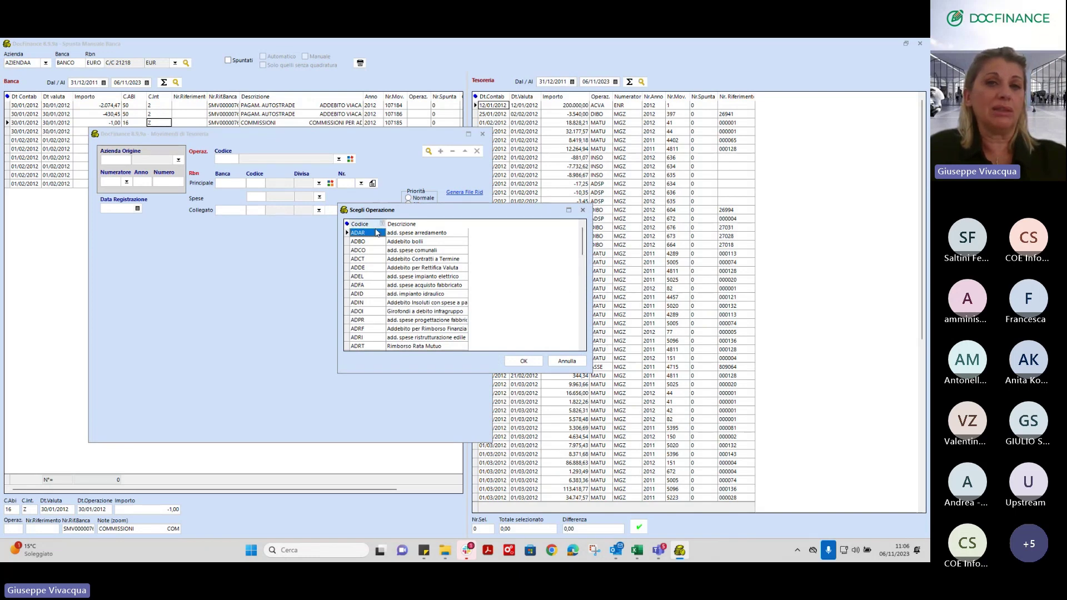
click(404, 243)
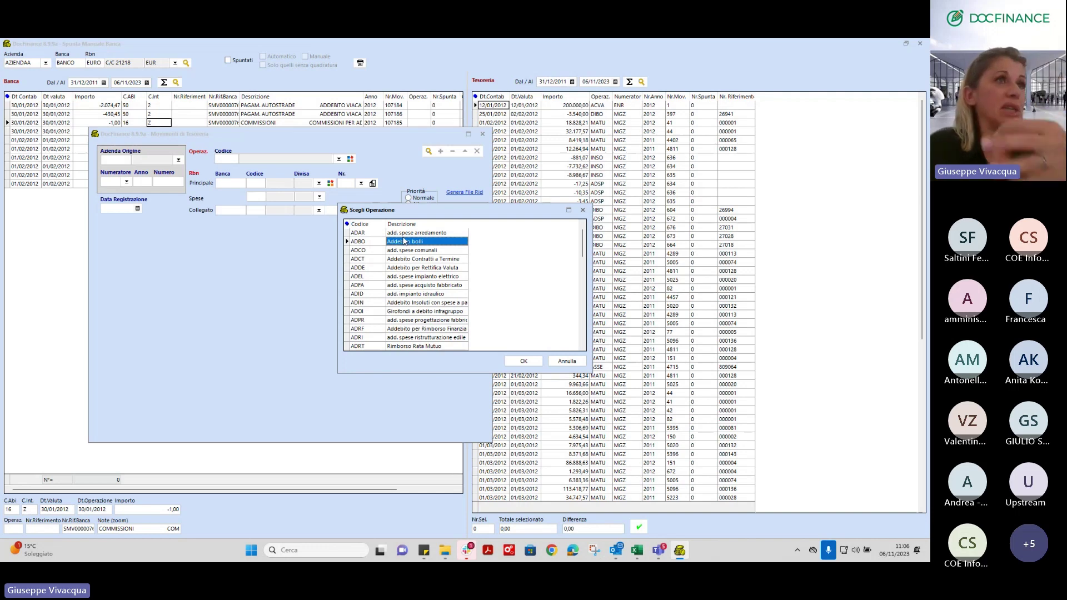
click(525, 362)
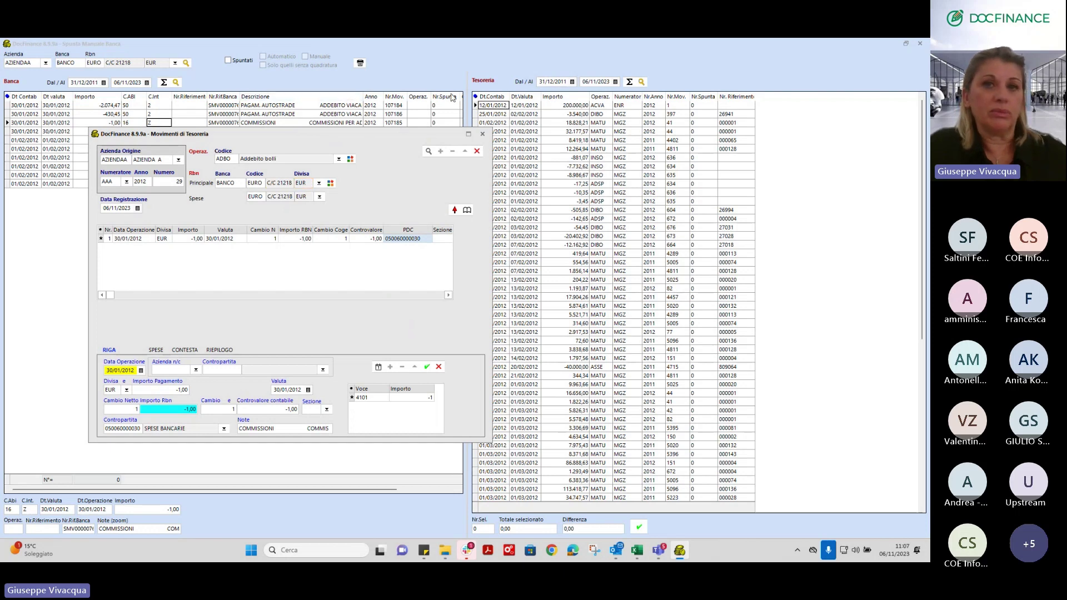
click(477, 151)
Step: Close the manual matching, reconciliation overview and automatic bank matching windows to return to the dashboard
click(695, 130)
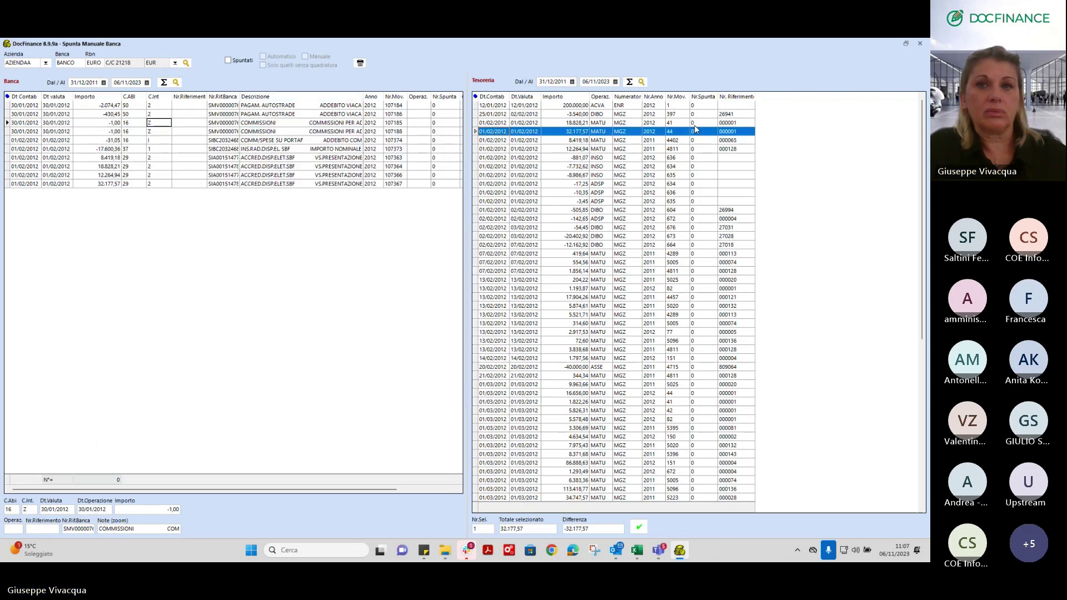
click(920, 43)
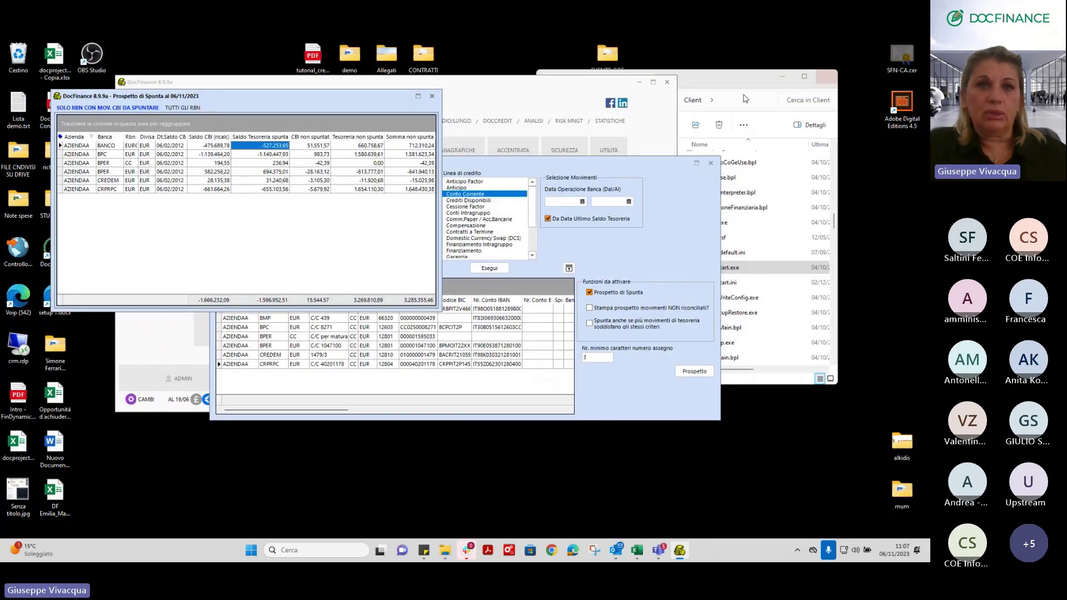
click(432, 97)
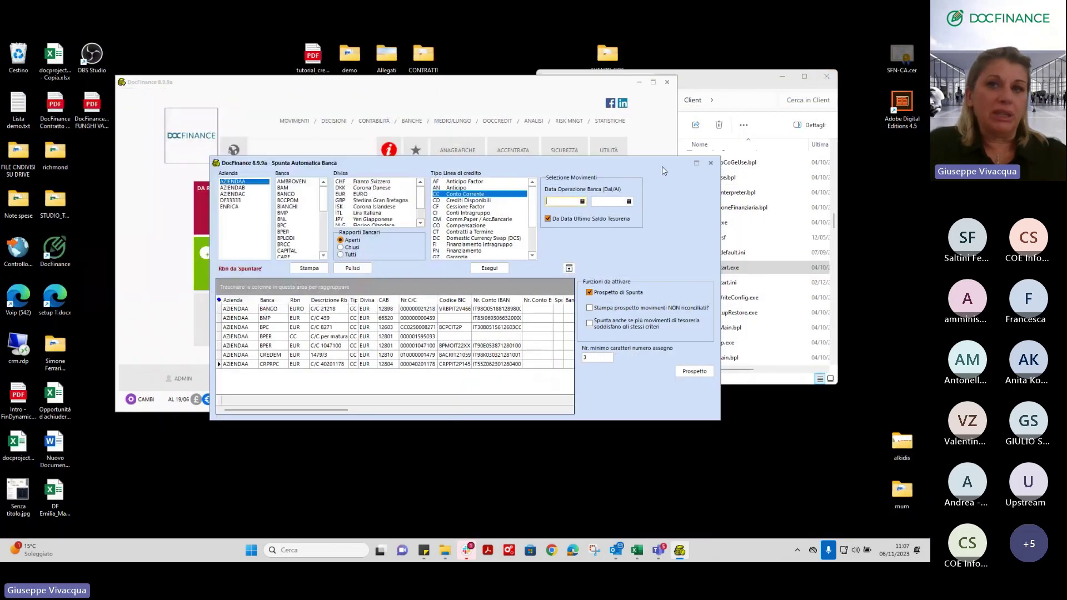
click(710, 163)
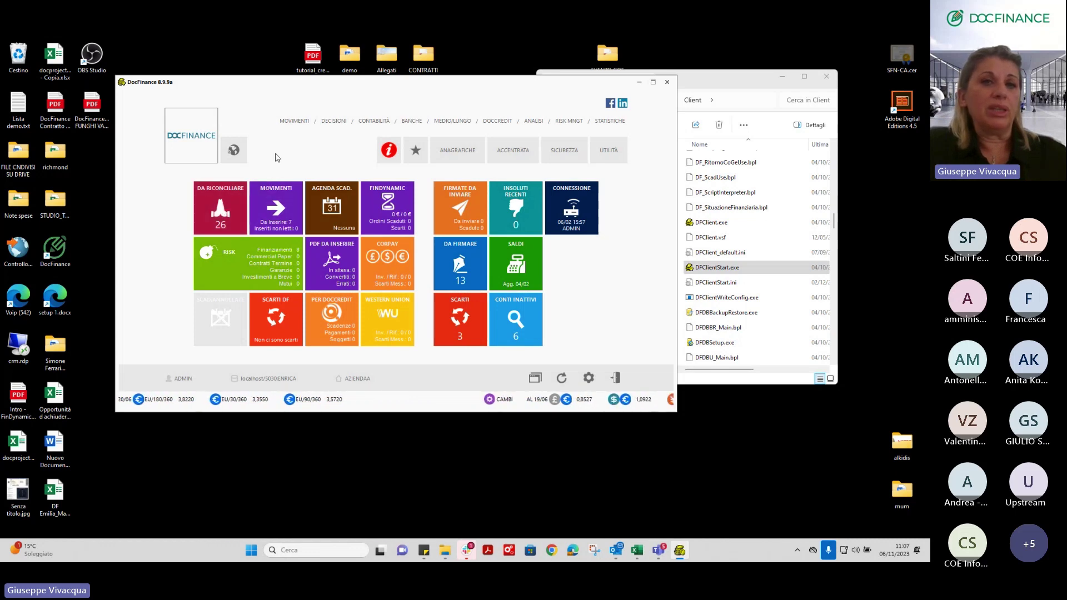
Step: Open the Scadenzario Finanziamenti for Finanziamenti from the Risk area and maximize it
click(286, 258)
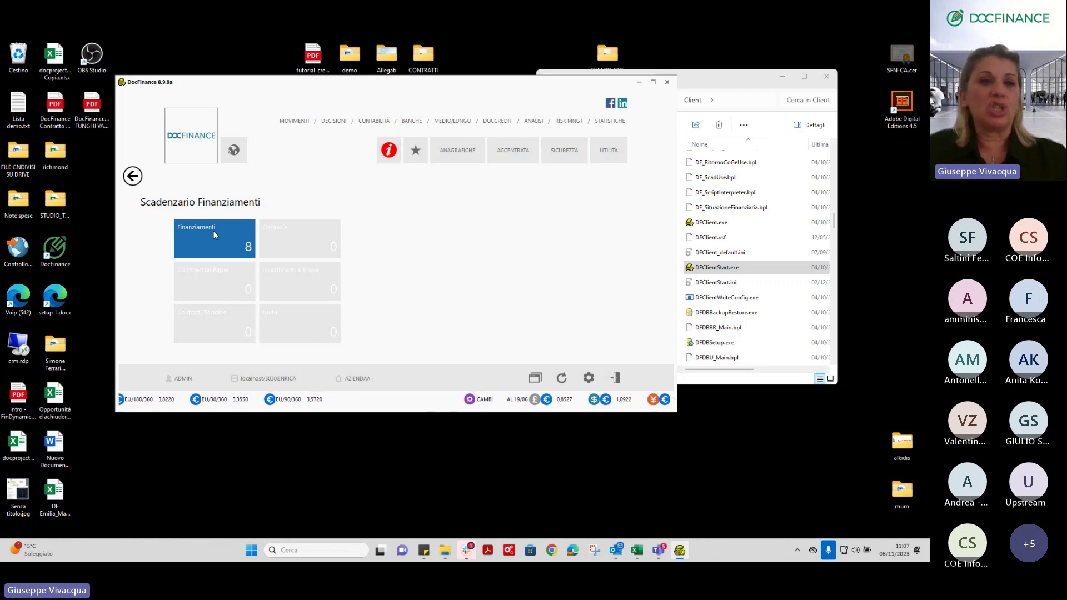
click(213, 234)
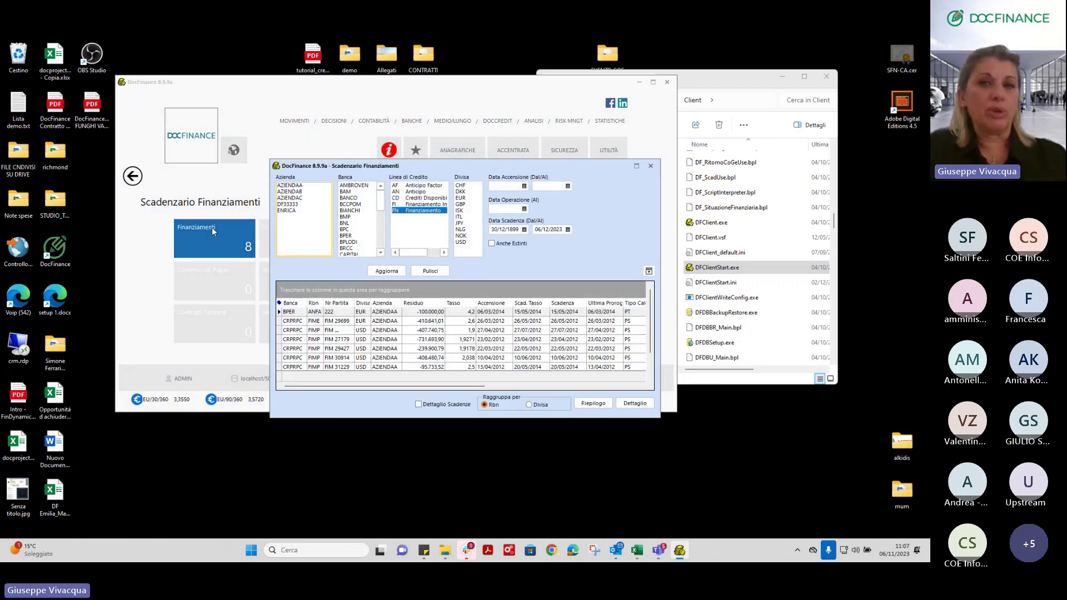
click(636, 165)
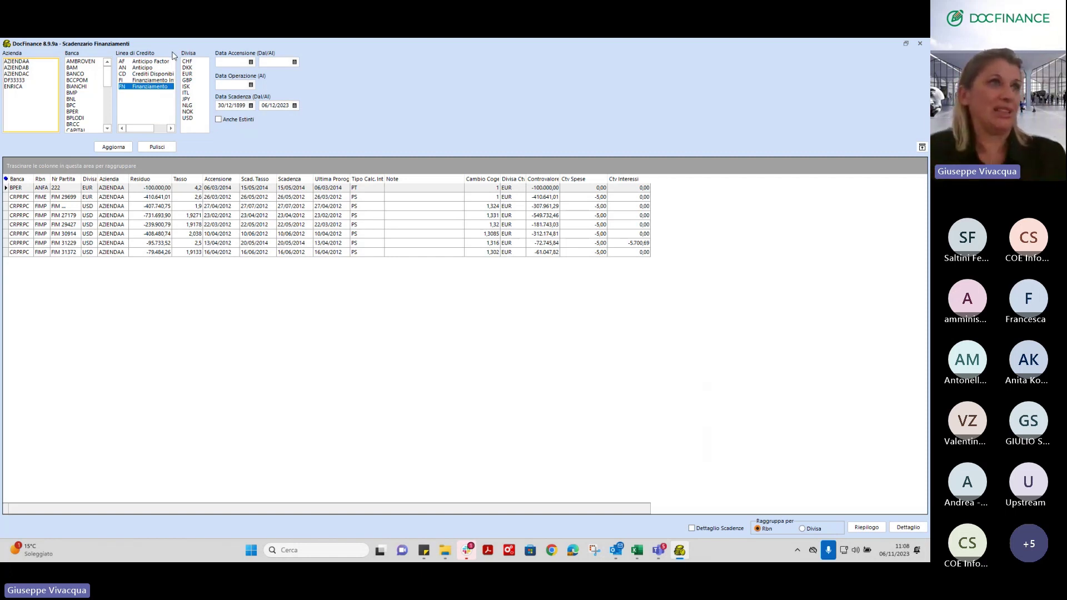
Step: Choose the FI credit line and open the details of the CRPRPC USD loan taken out on 22/03/2012
click(144, 80)
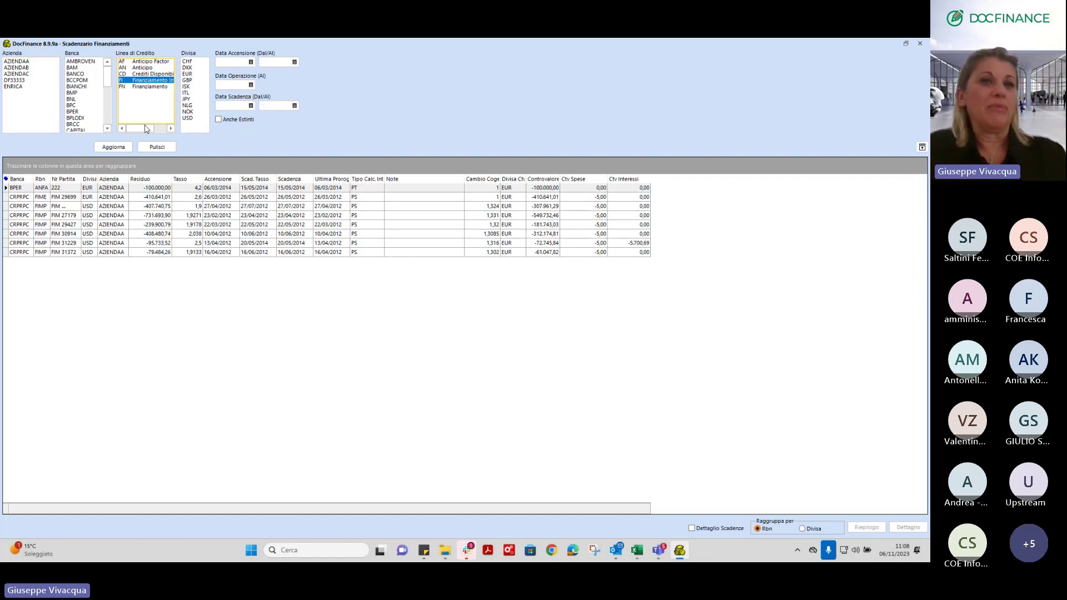
click(148, 207)
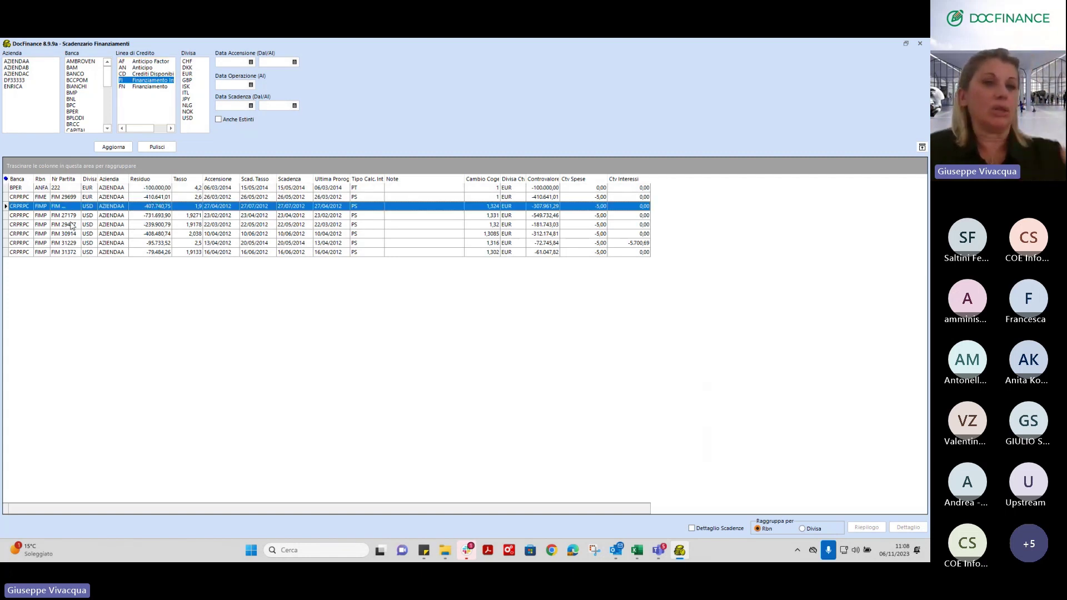
click(160, 226)
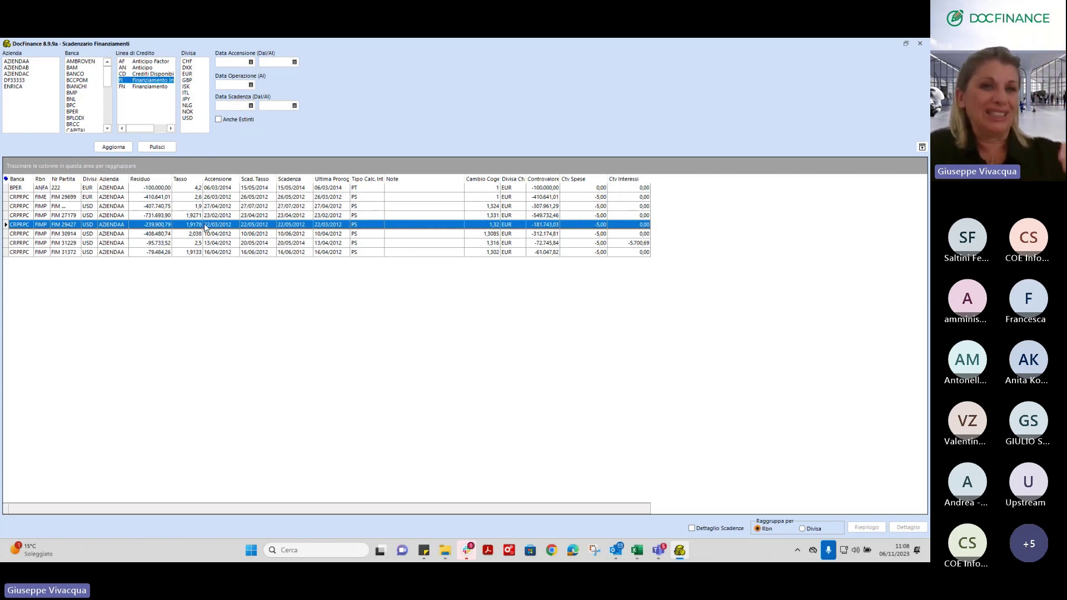
double_click(327, 227)
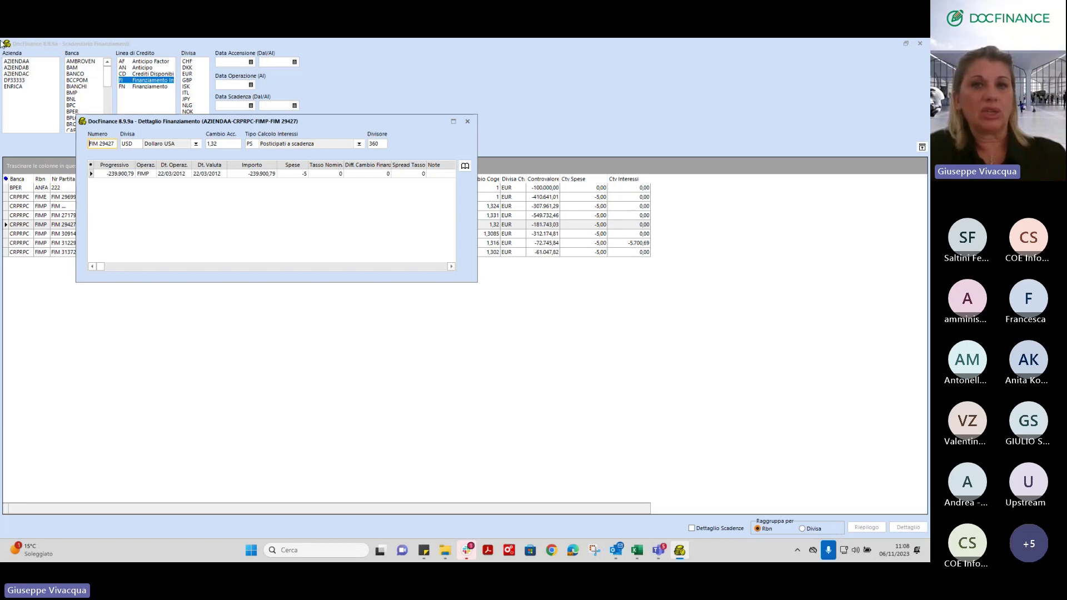
Step: Close the loan detail and the Scadenzario Finanziamenti window
click(467, 121)
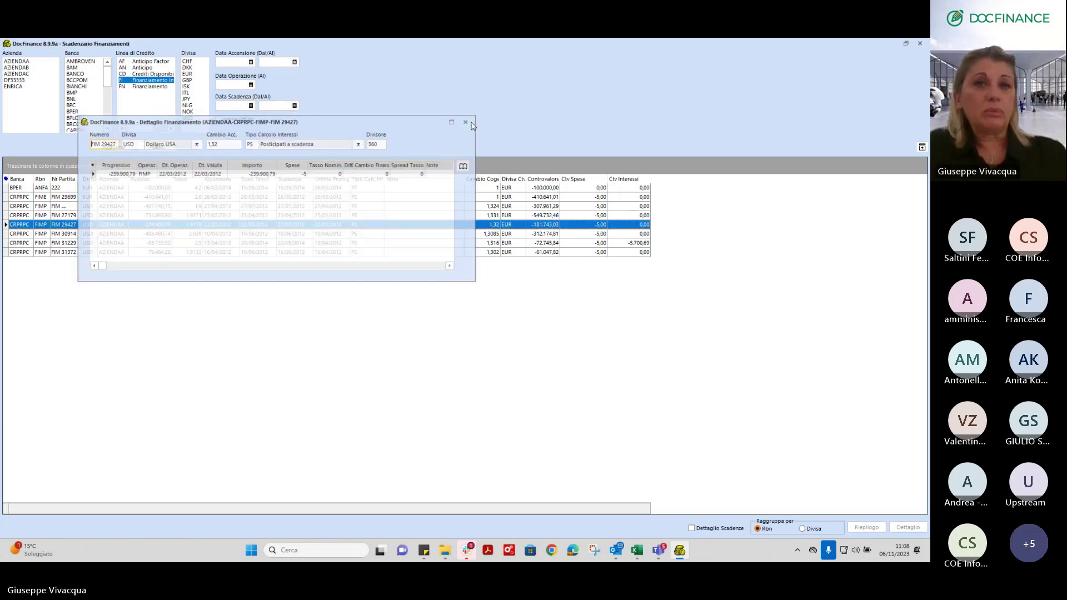
click(906, 43)
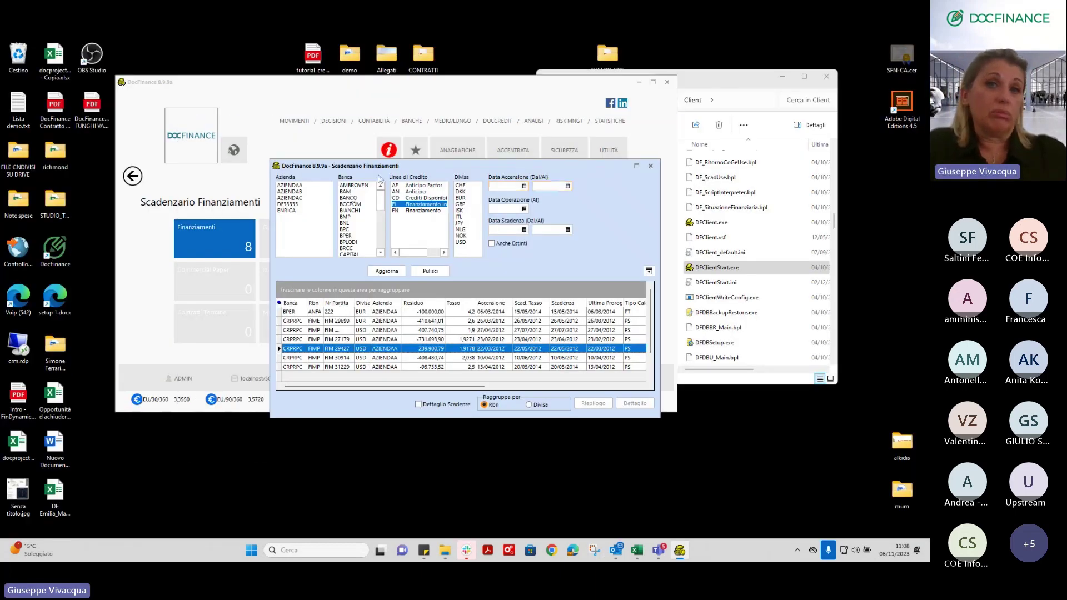
click(653, 168)
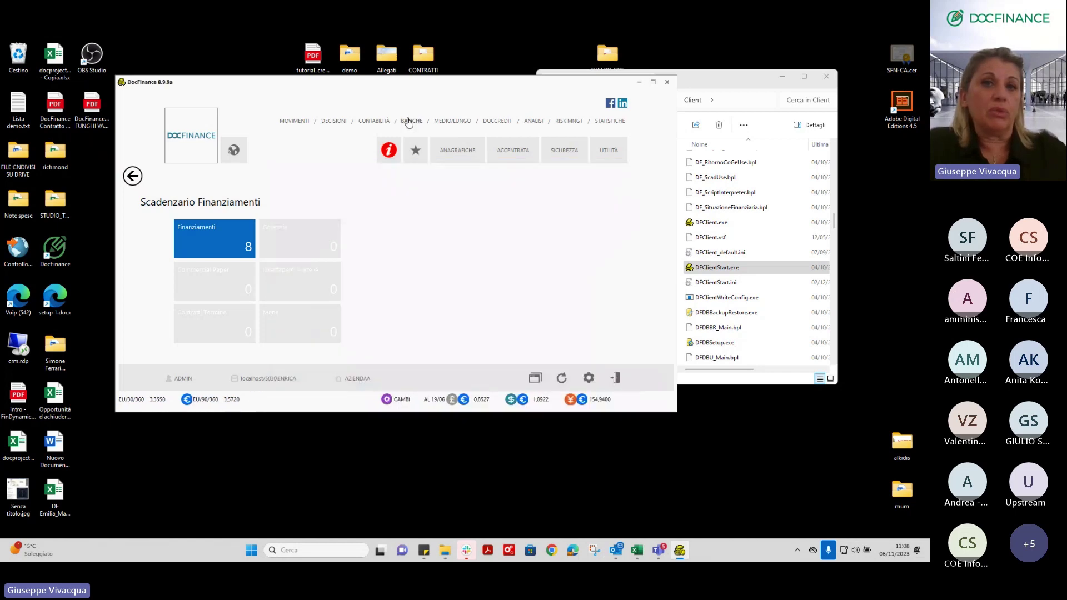
Step: Open the Mutui form, search the mortgages, load the 500,000 EUR BPER mortgage and maximize the form
click(450, 120)
click(458, 154)
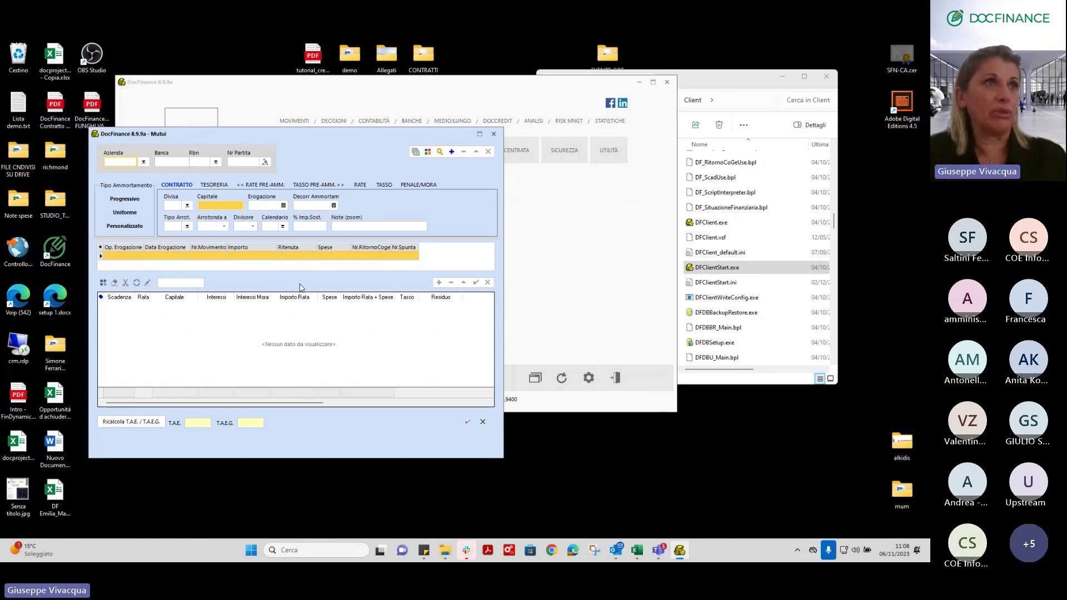
click(440, 152)
click(295, 299)
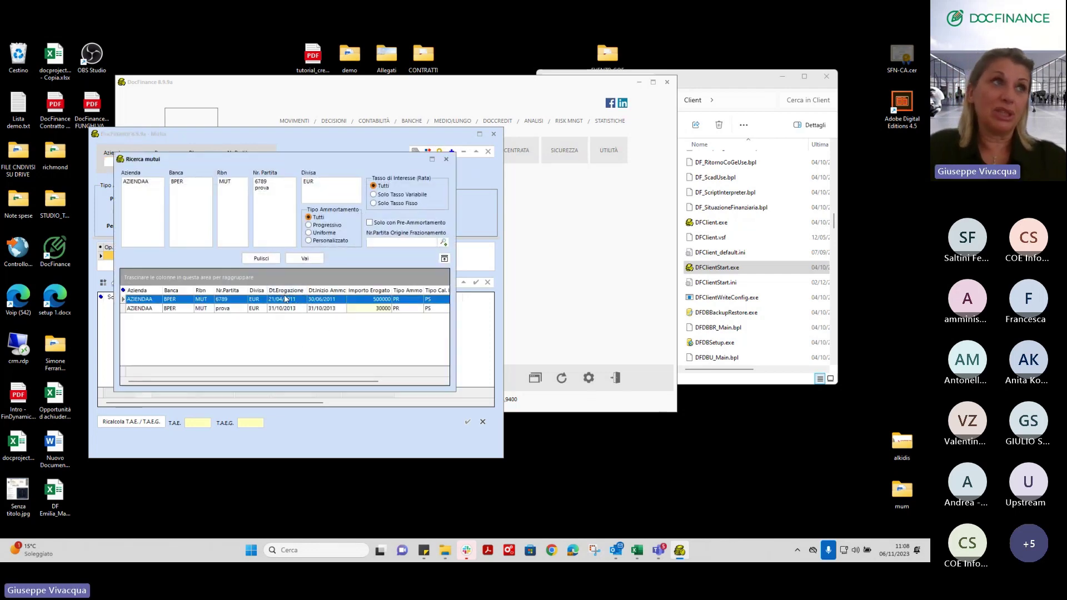
click(307, 259)
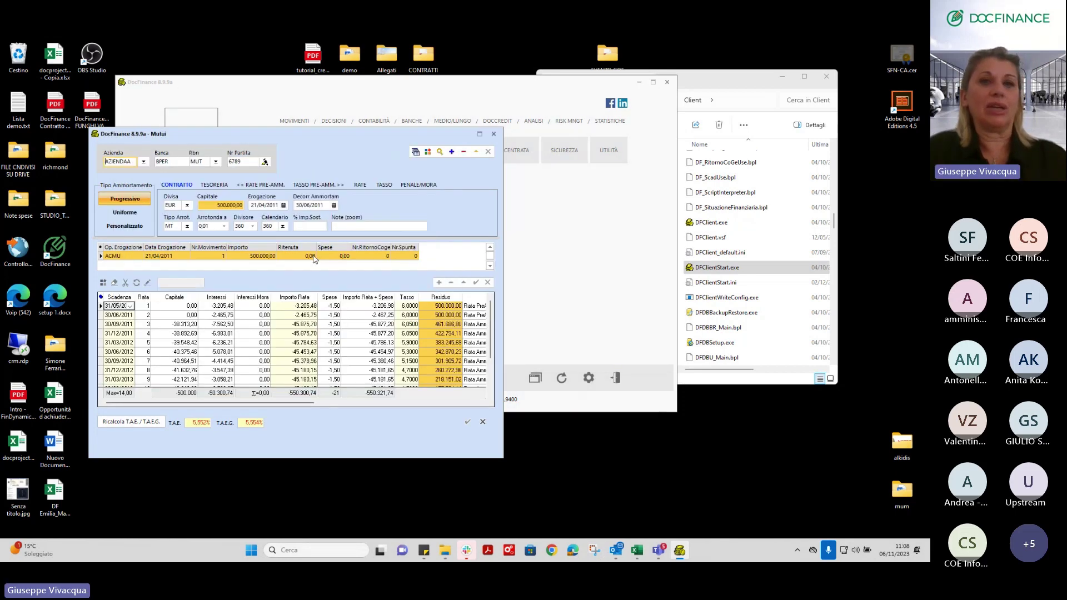
click(478, 133)
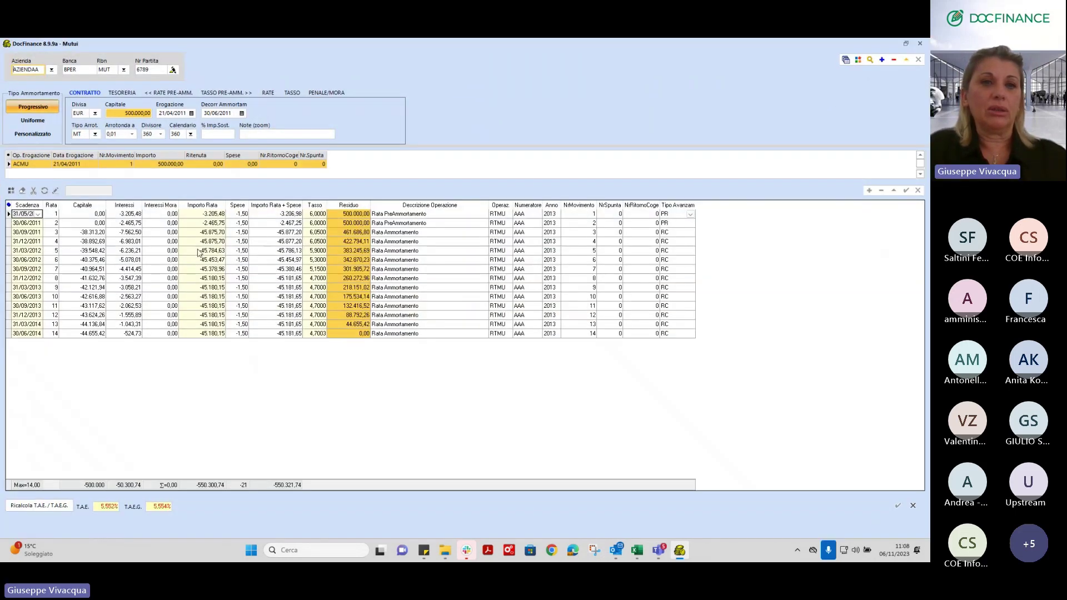
Step: Review the mortgage's instalment frequency, its variable rate and spread settings, and the available rate durations
click(123, 250)
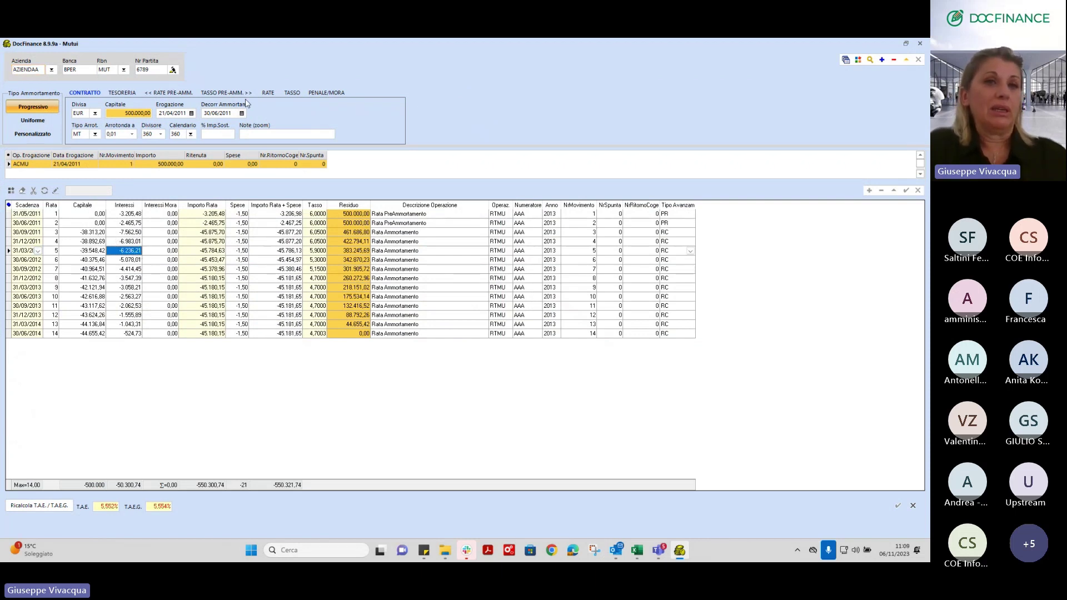
click(268, 94)
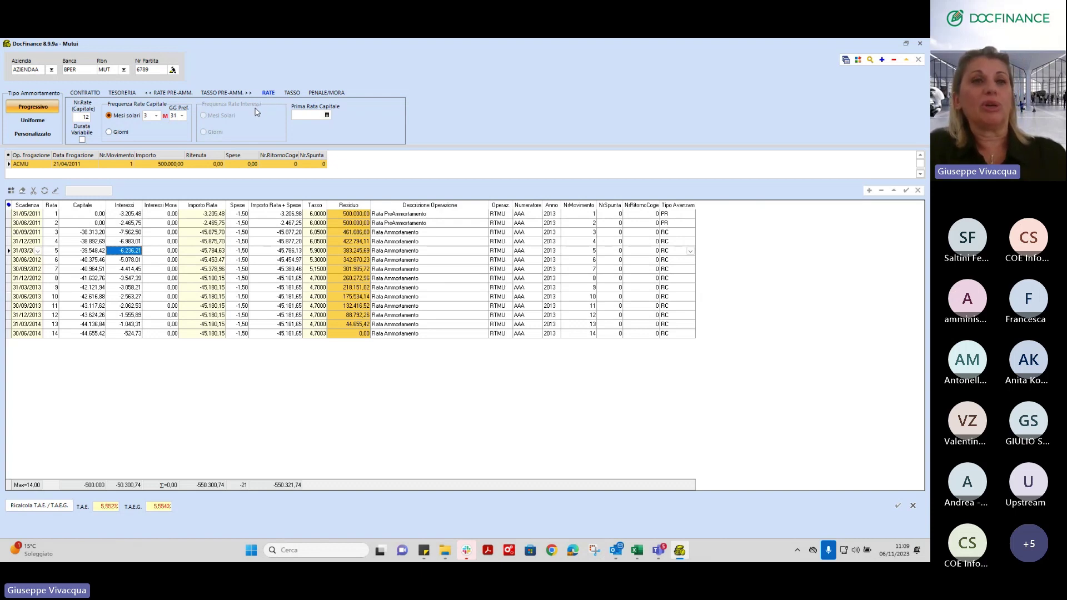
click(293, 93)
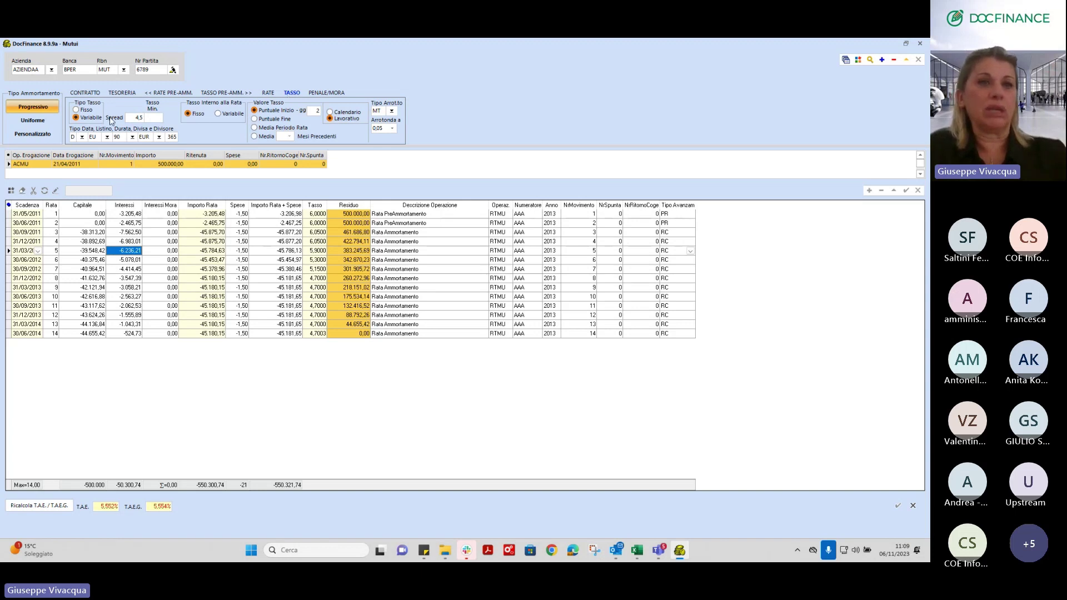
click(123, 118)
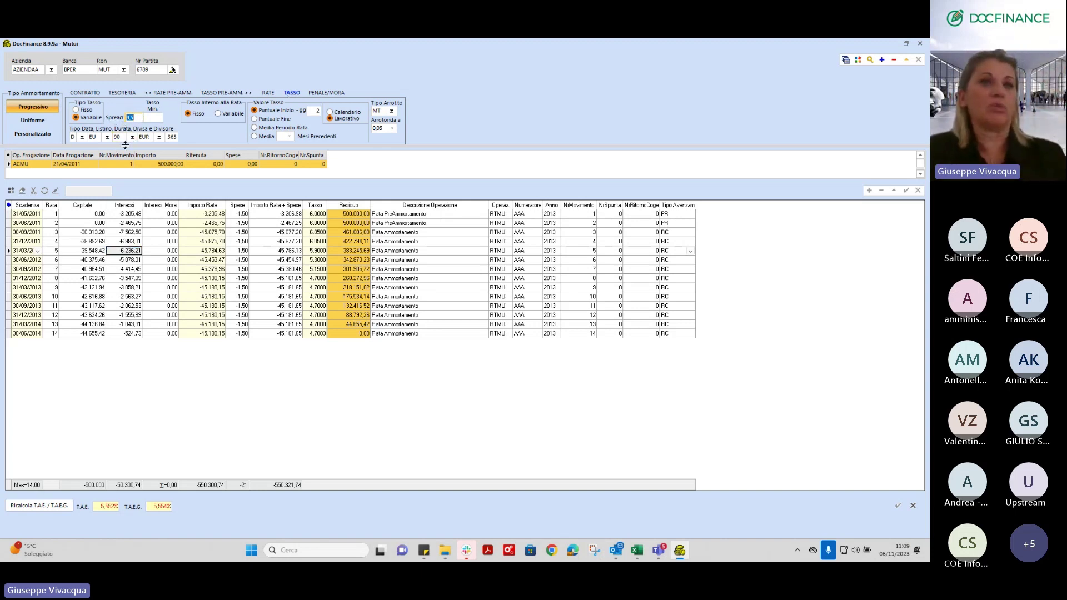
click(132, 137)
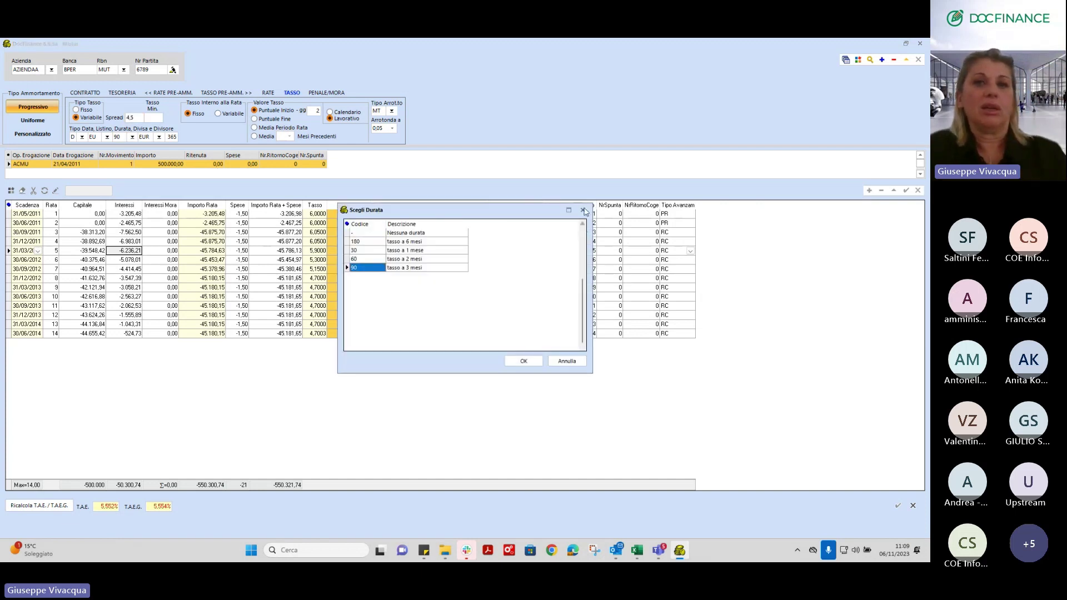
click(582, 210)
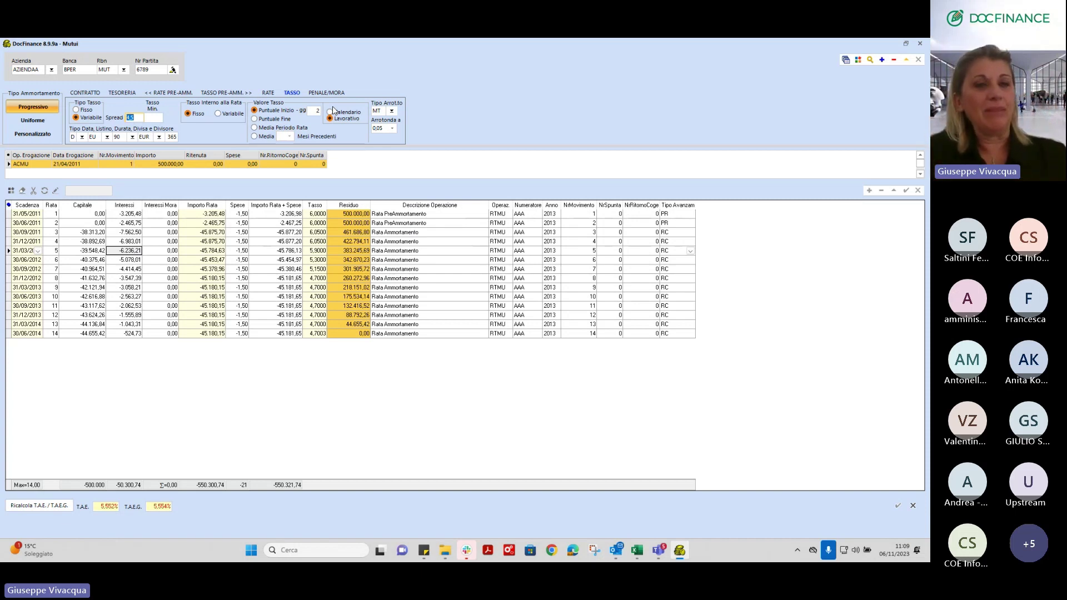
Step: Examine the movement detail behind the capital amount of instalment 7 in the amortization plan
click(93, 259)
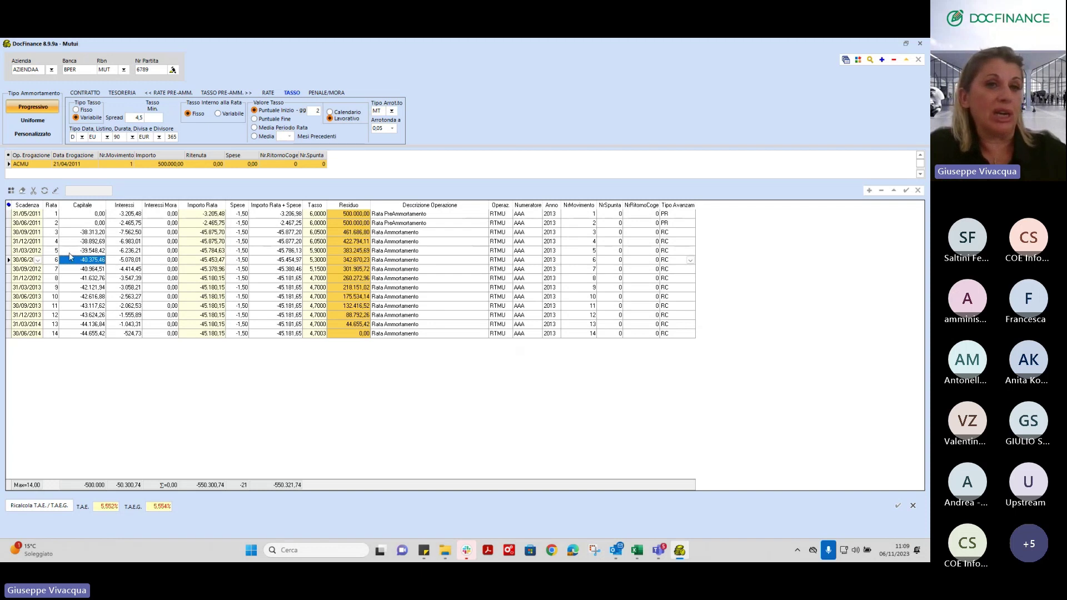
click(103, 270)
click(133, 270)
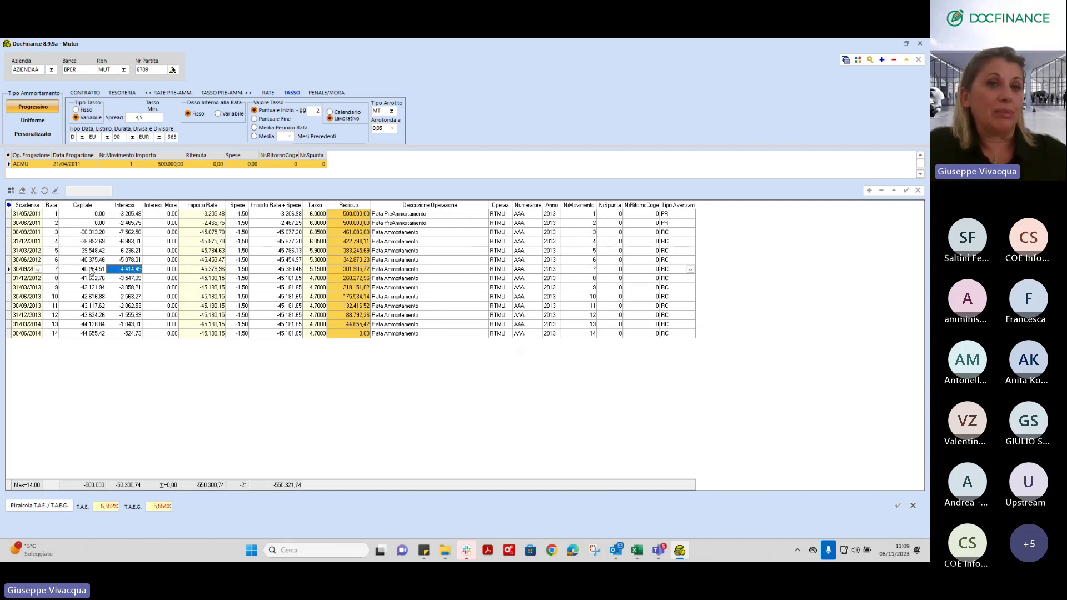
click(95, 271)
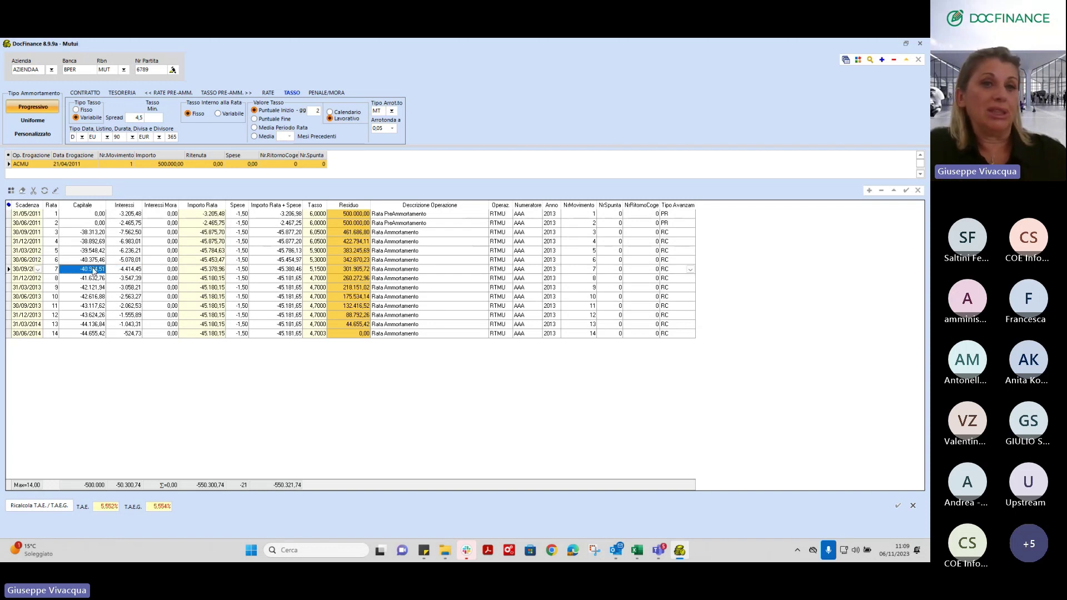
double_click(94, 272)
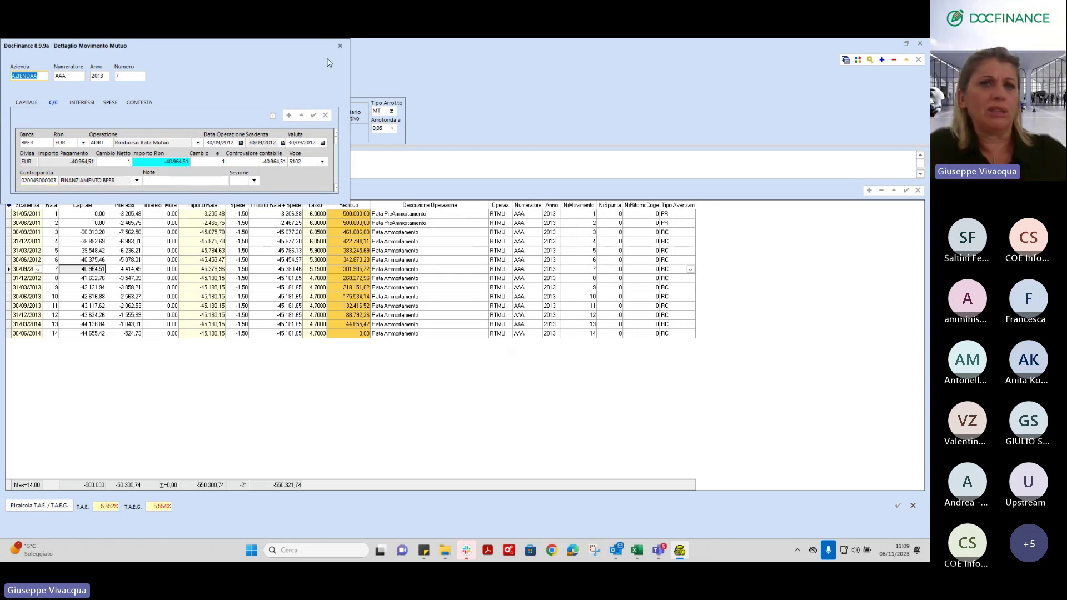
click(340, 46)
click(185, 270)
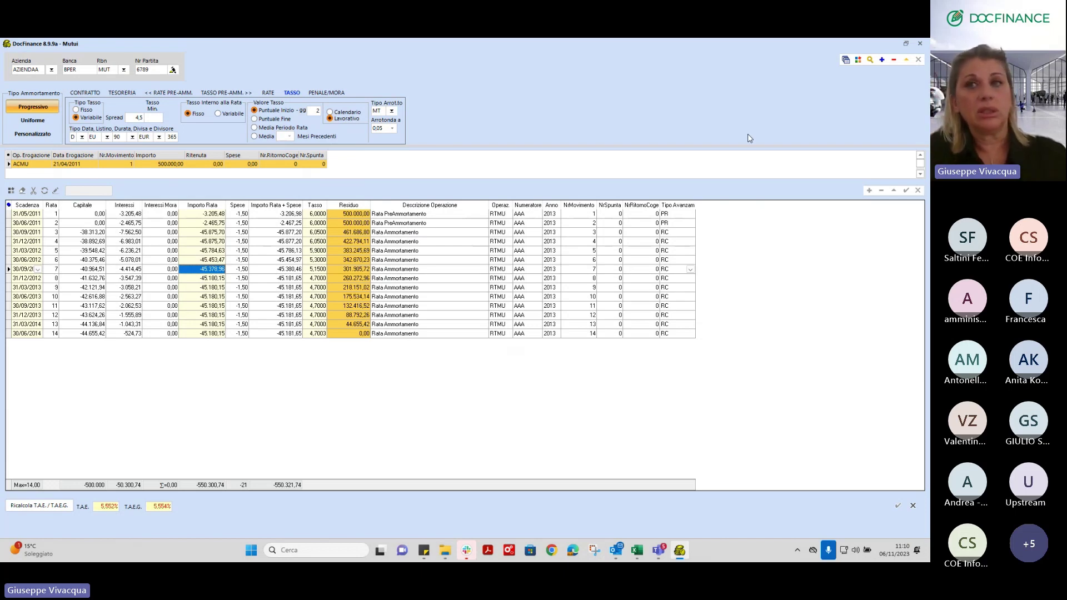
Step: Close the mortgage form and return to the main dashboard
click(920, 44)
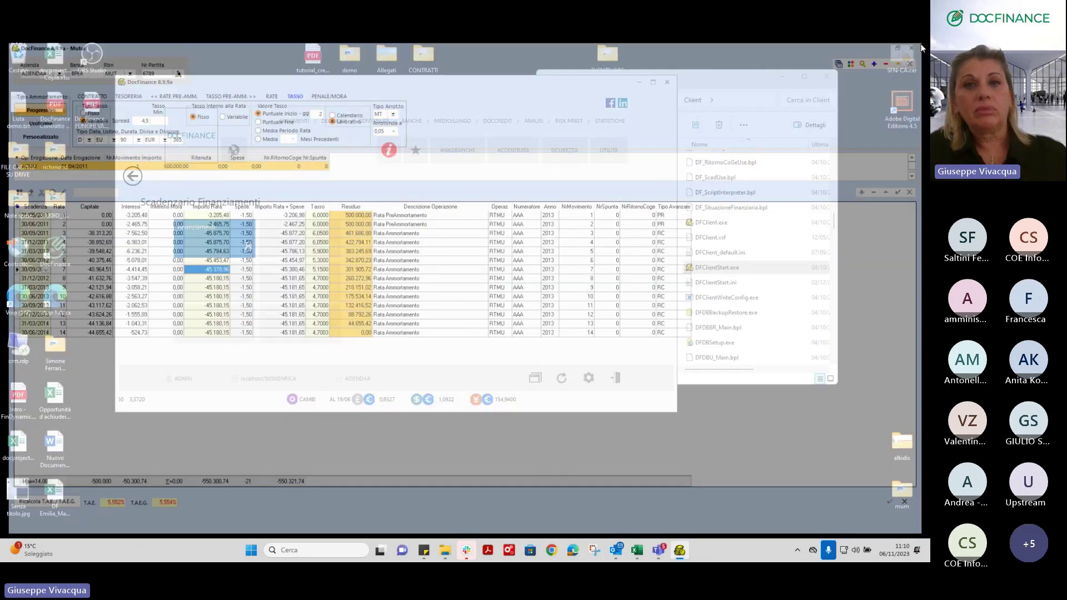
click(132, 176)
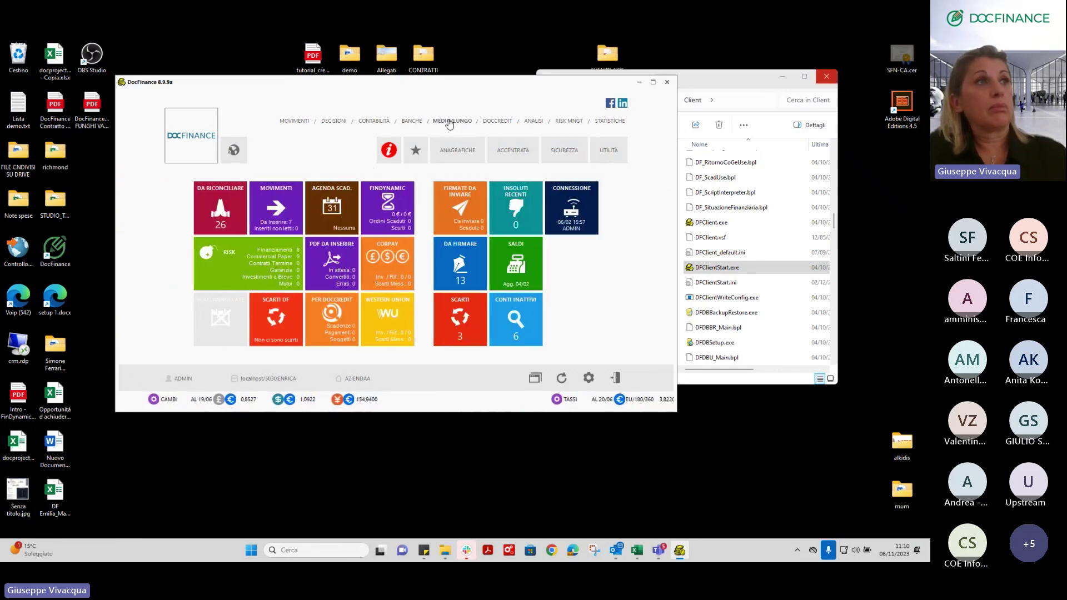
click(449, 123)
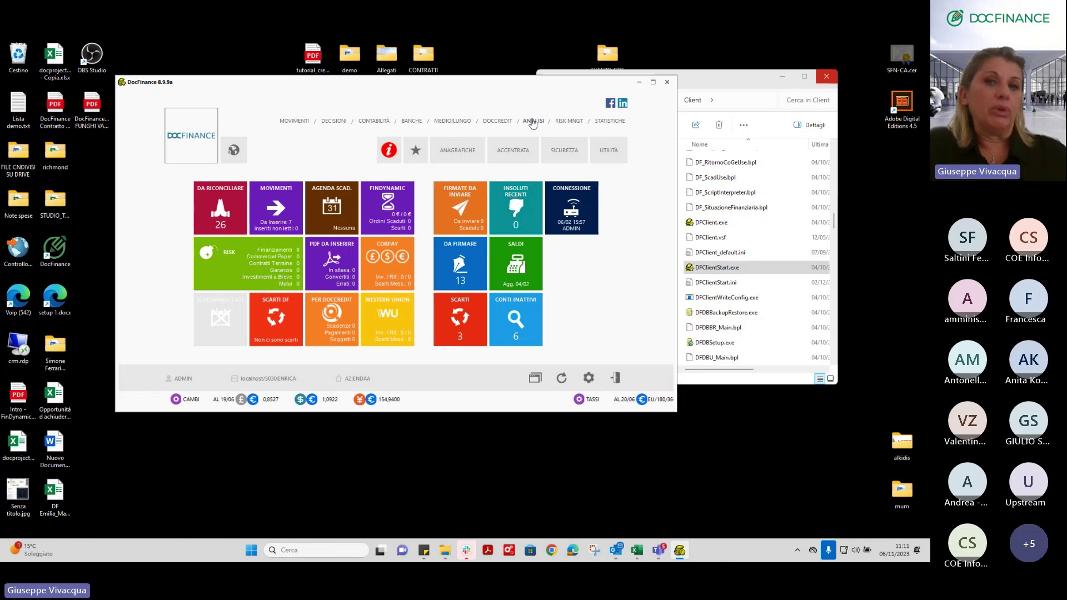
Step: Open the Cash Flow item analysis and set its organized period from 01/03/2012 to 31/12/2012
mouse_move(532, 123)
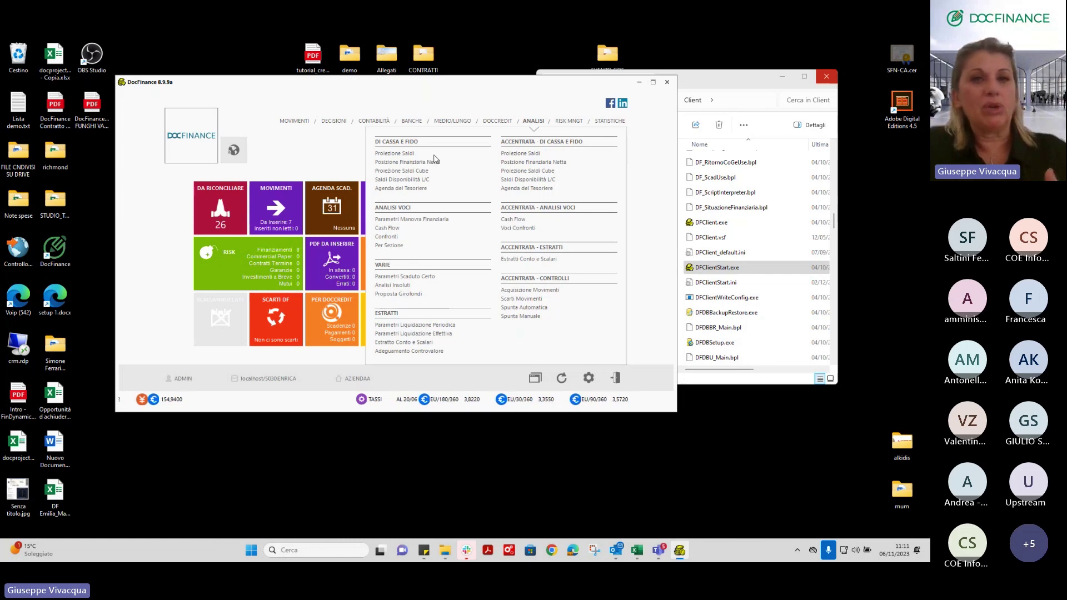
click(388, 229)
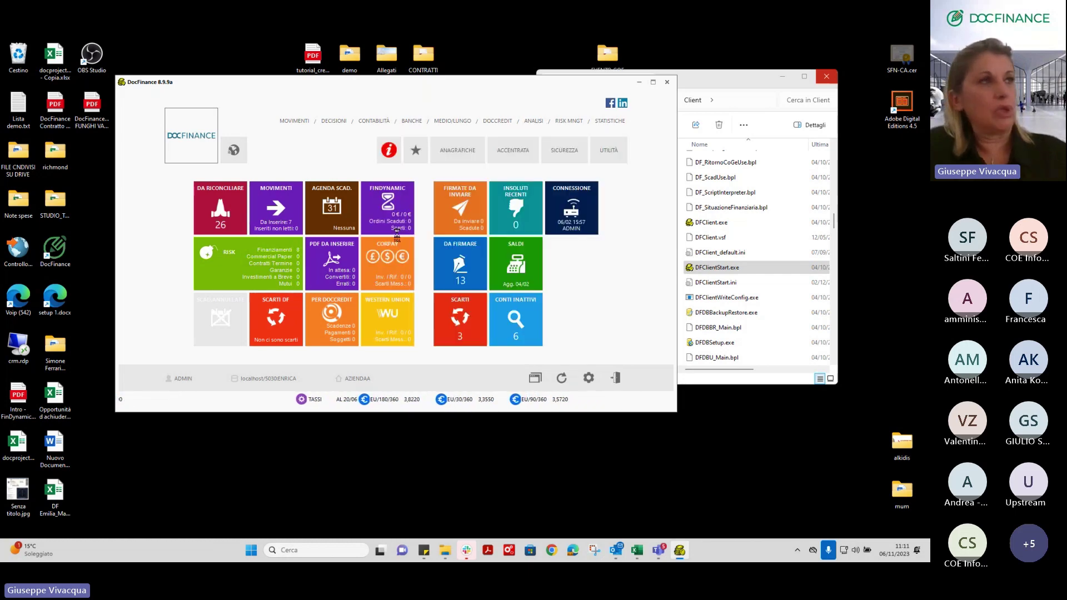
click(84, 213)
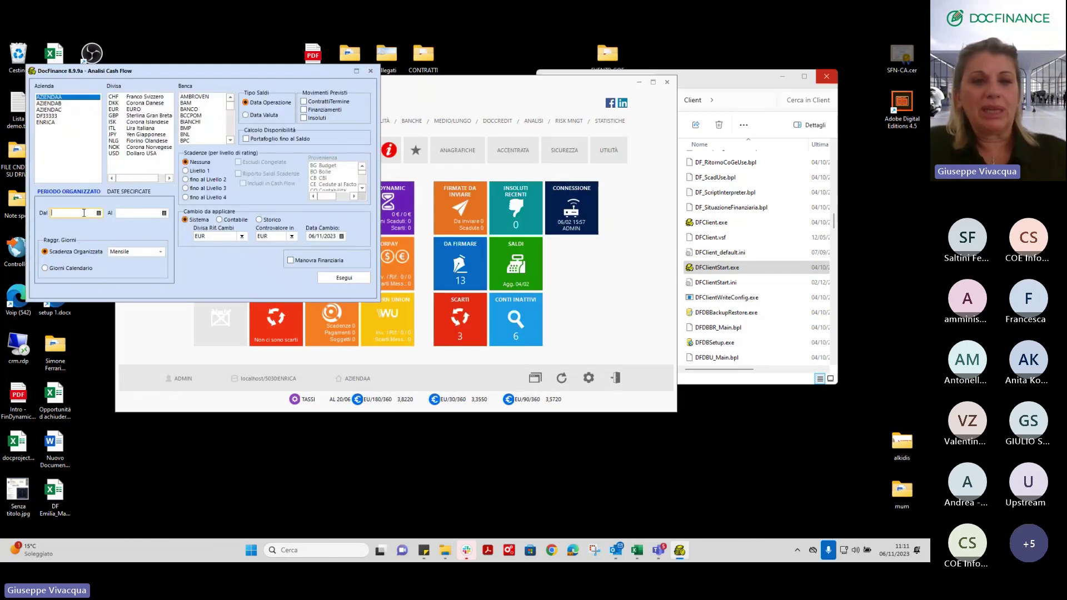
text(01)
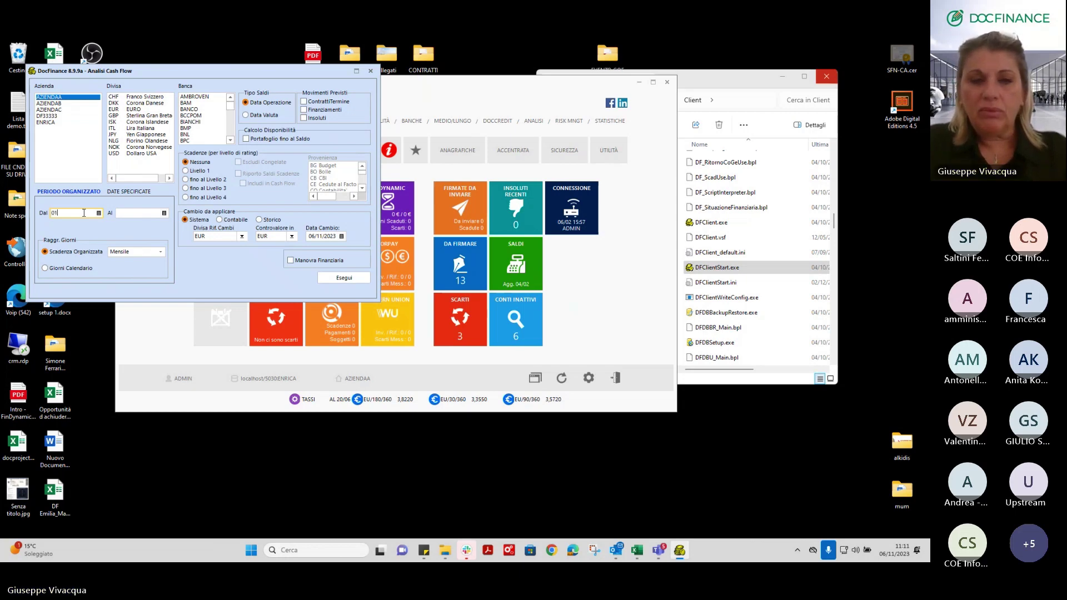
text(/03)
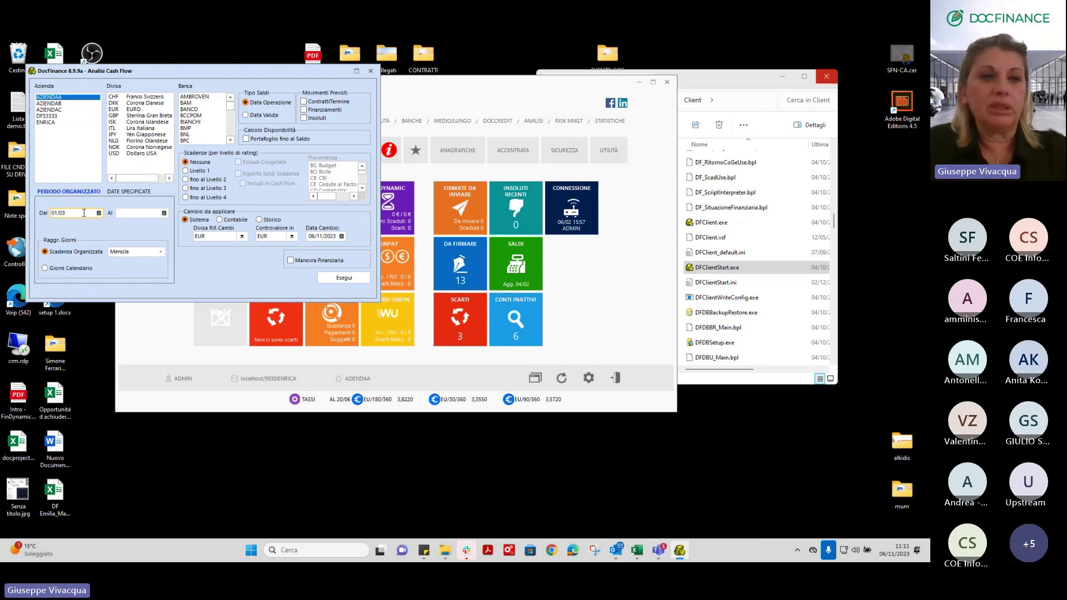
text(/2012)
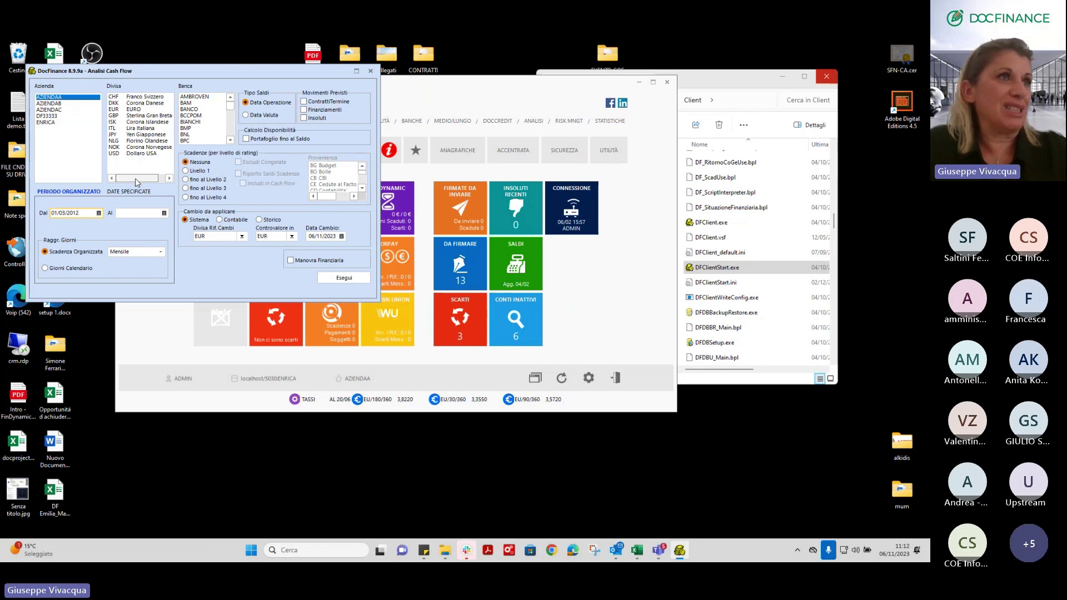
click(143, 214)
text(3)
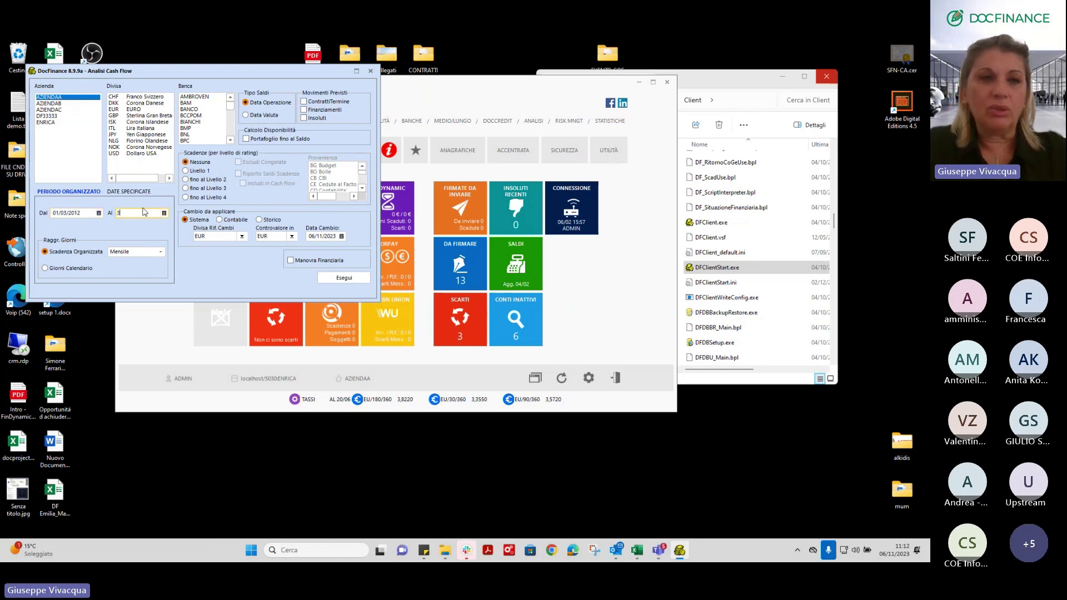
text(1/12/2012)
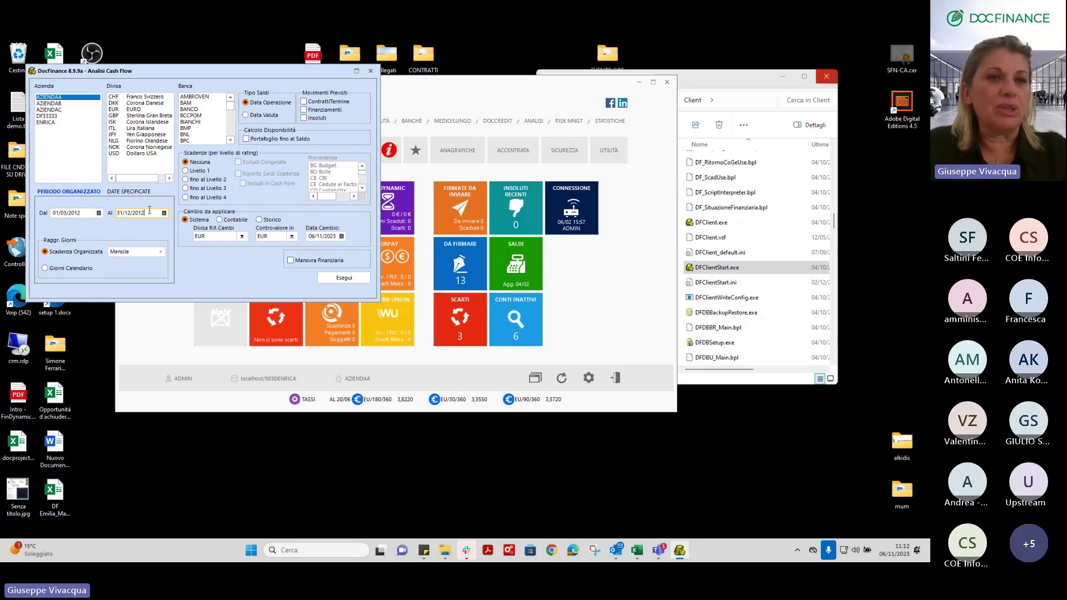
Step: Include due items up to level 4 (fino al Livello 4) and run the cash flow analysis
click(211, 198)
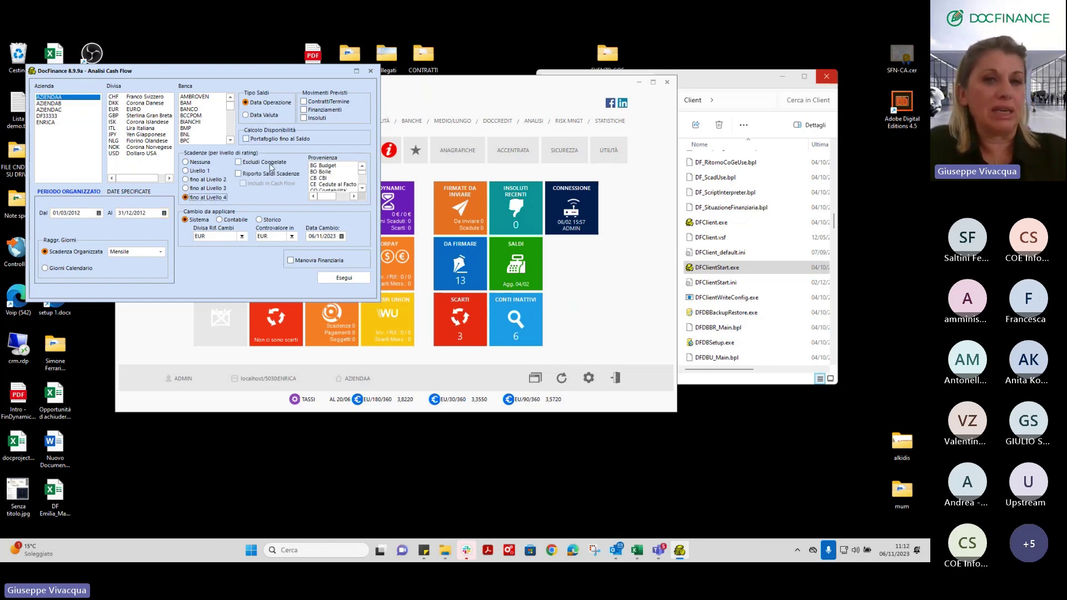
click(341, 282)
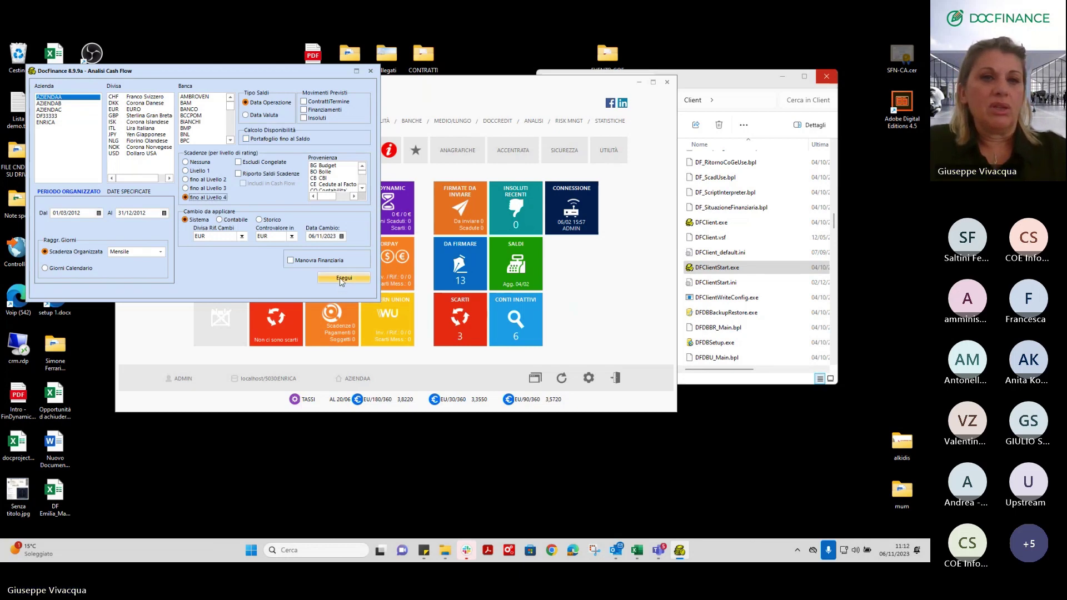
click(340, 278)
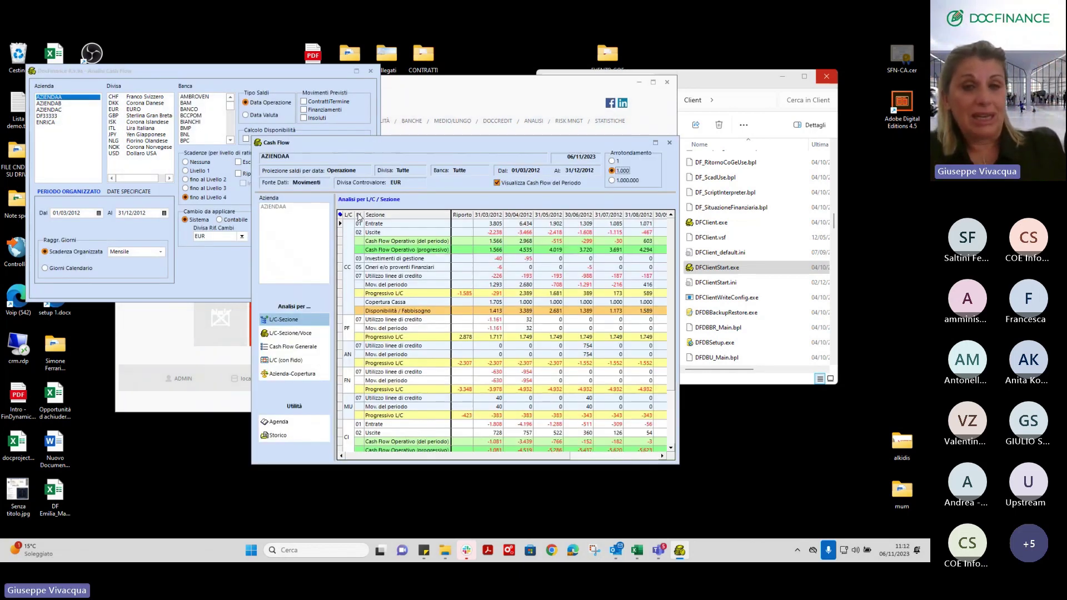
Step: Break the cash flow down by L/C-Sezione/Voce and maximize the report window
click(289, 333)
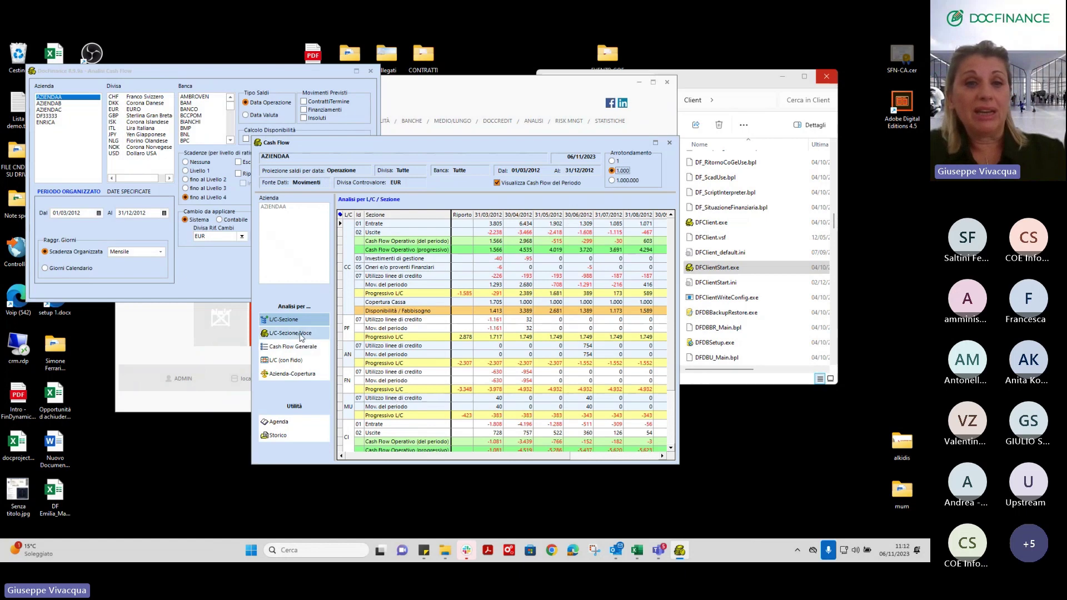
click(655, 143)
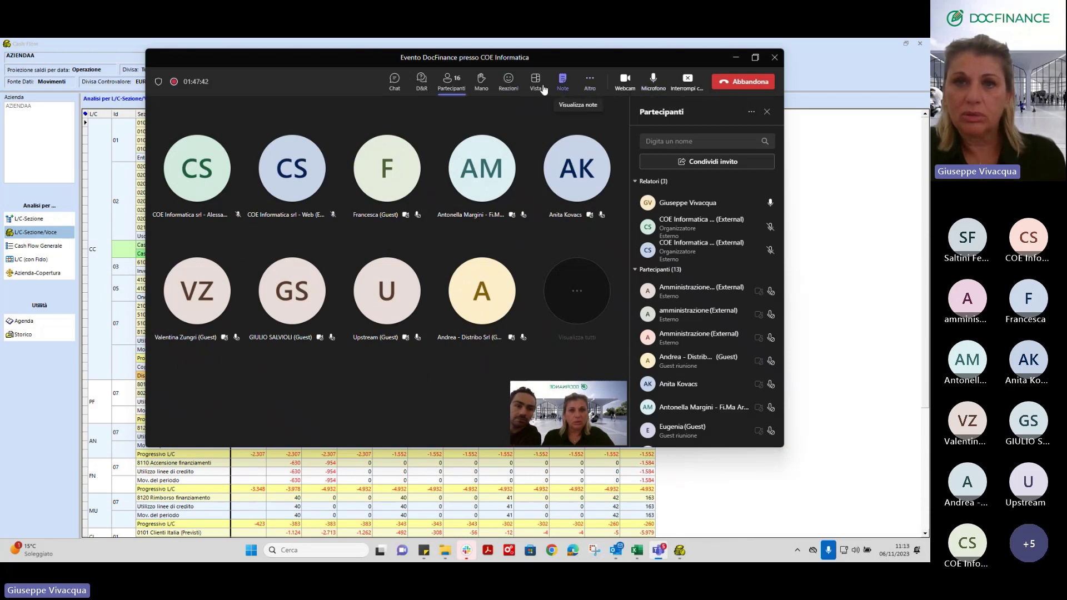
Step: Show the meeting chat in the Teams call
click(395, 80)
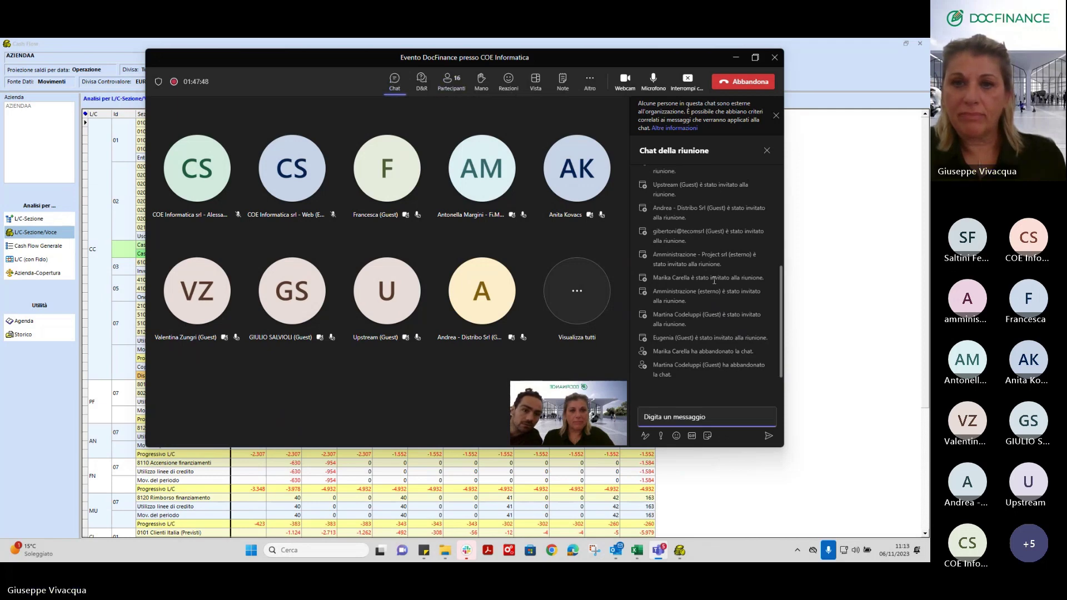
Step: Check the meeting chat history and the Q&A questions in the Teams call, then return to the cash flow report
scroll(737, 374, up, 3)
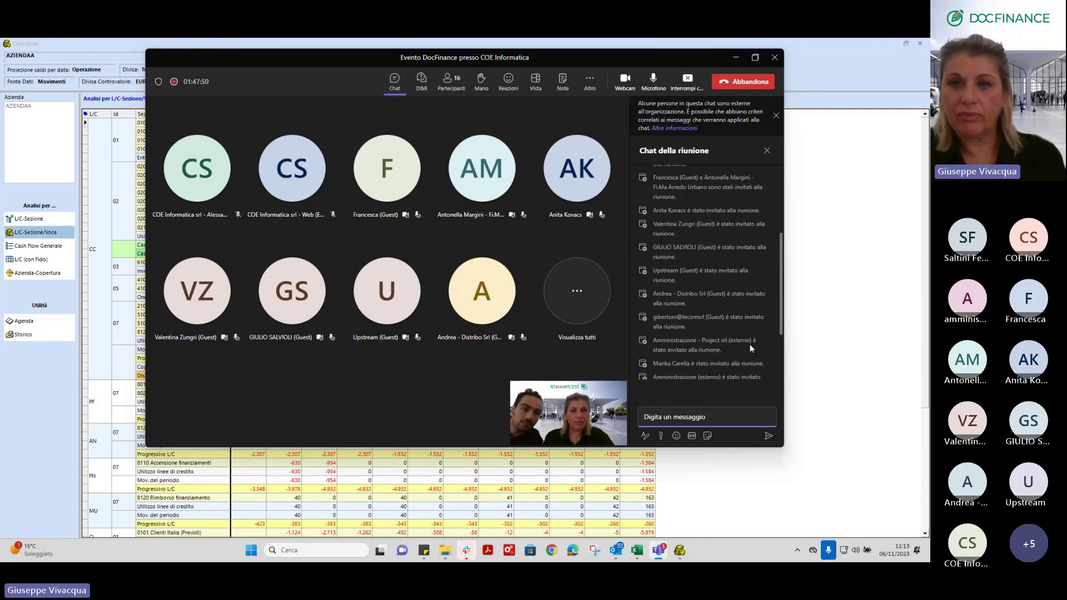
scroll(749, 345, up, 5)
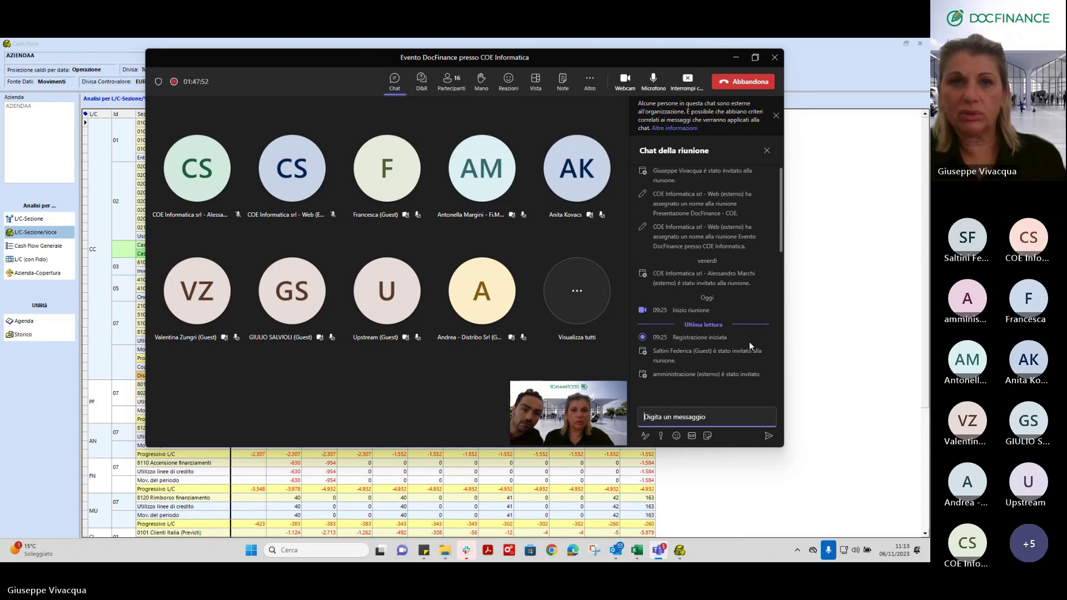
click(422, 81)
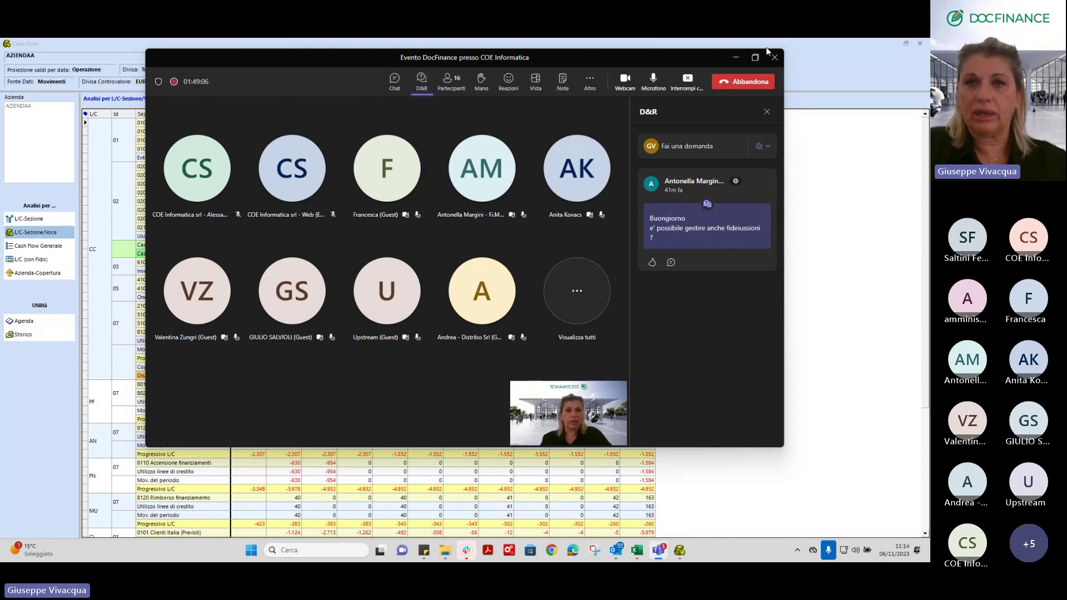
click(735, 59)
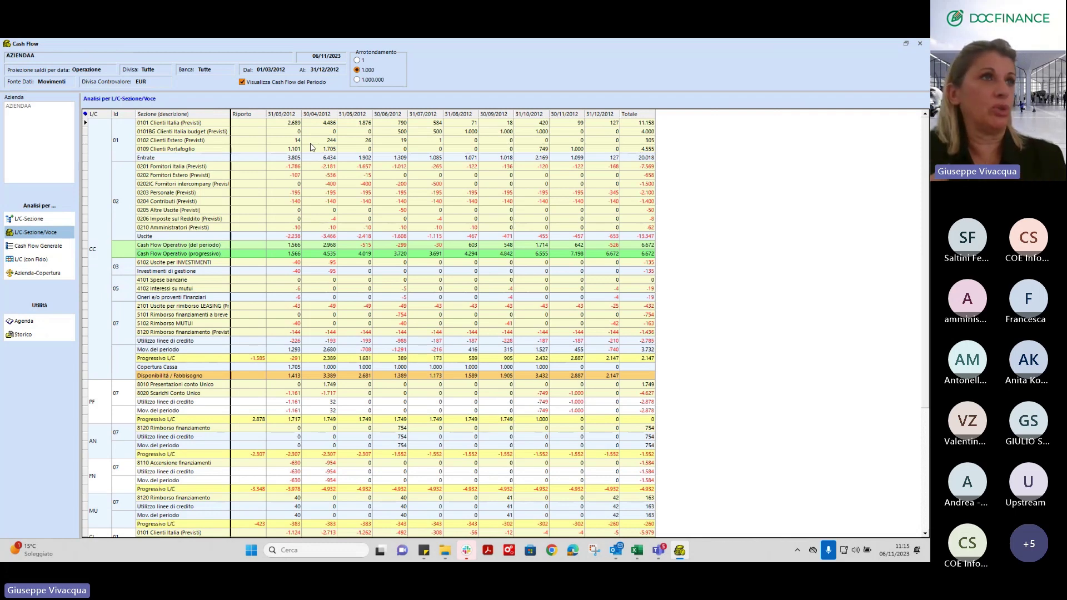
Step: Review the monthly forecasts for Personale, Contributi, Imposte sul Reddito and Amministratori in section 02 of the CC credit line
click(345, 192)
click(320, 203)
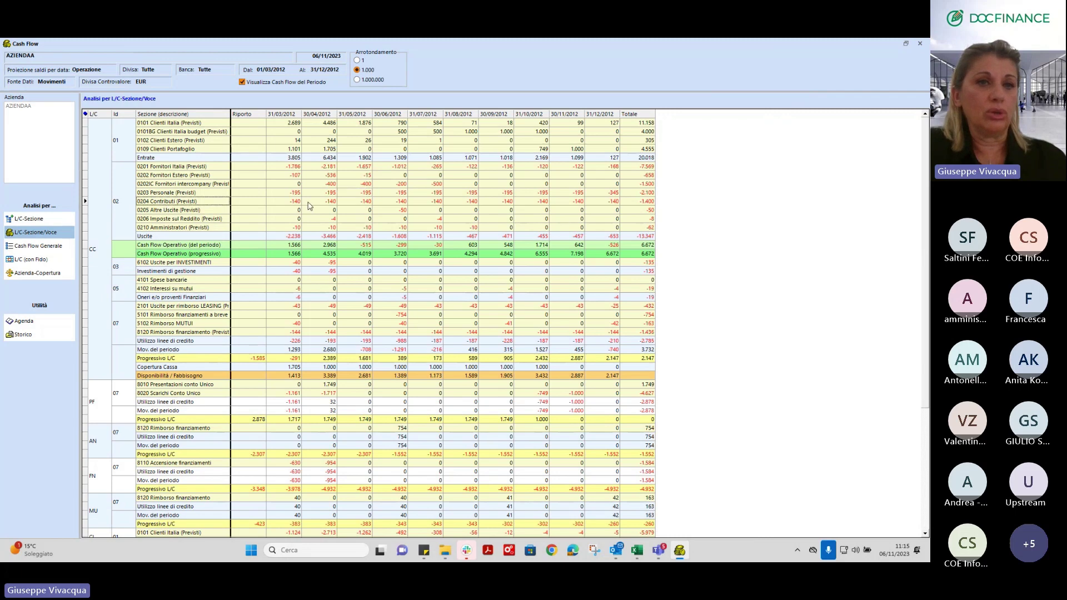
click(184, 219)
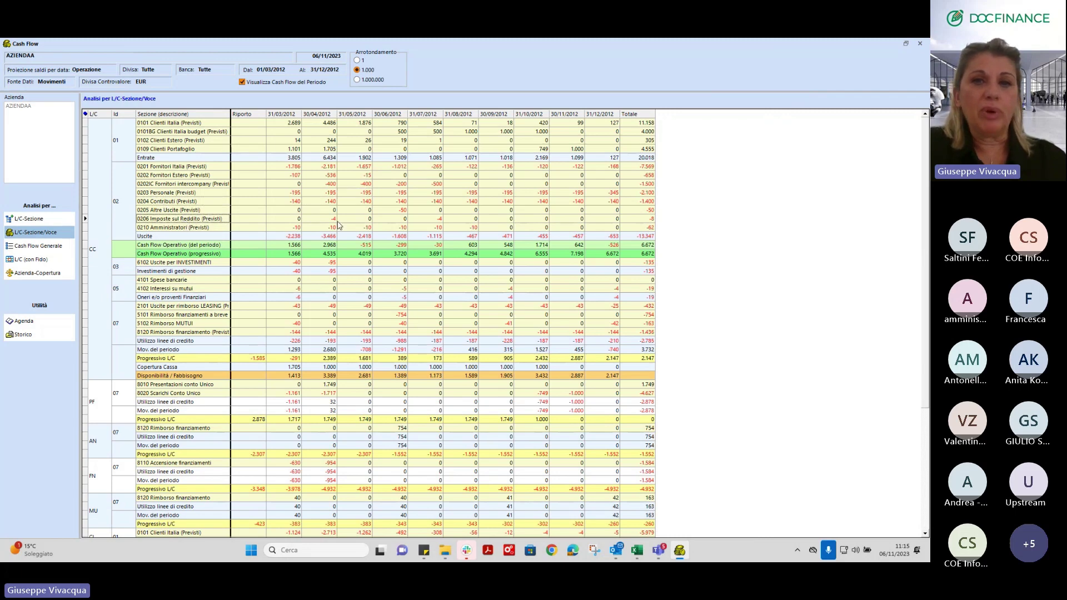
click(434, 220)
click(469, 220)
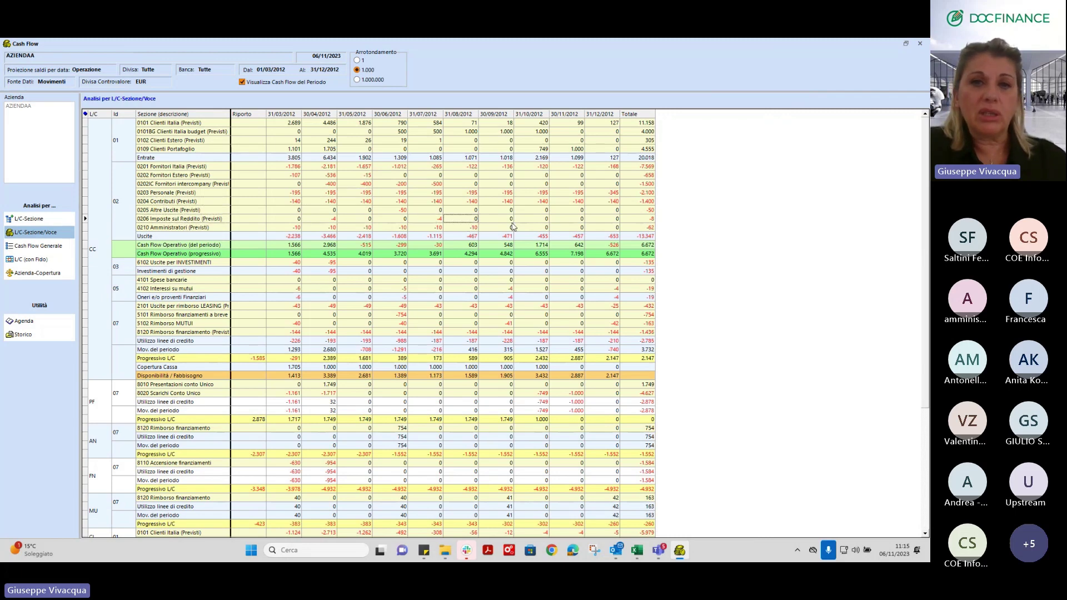
click(548, 219)
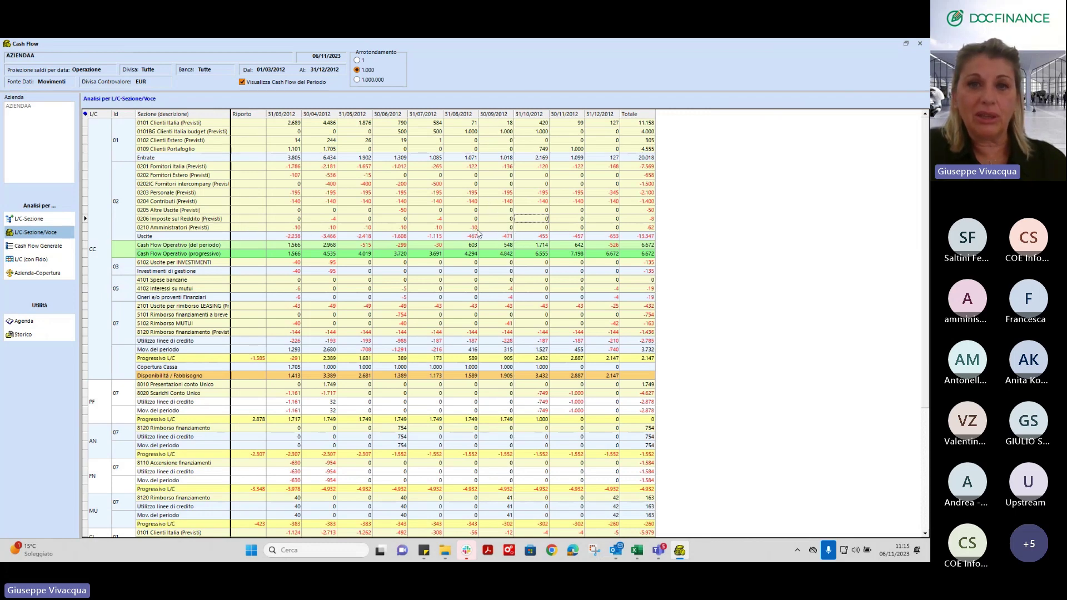
click(536, 227)
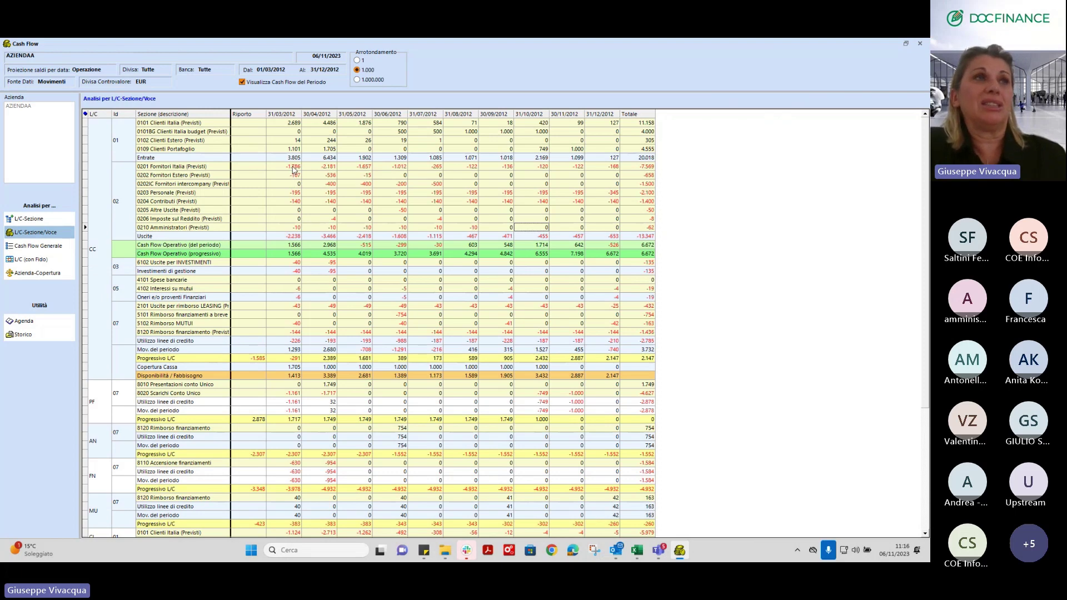
Step: Compare the monthly amounts of 0201 Fornitori Italia and 0203 Personale across the projected period
drag(318, 170, 568, 170)
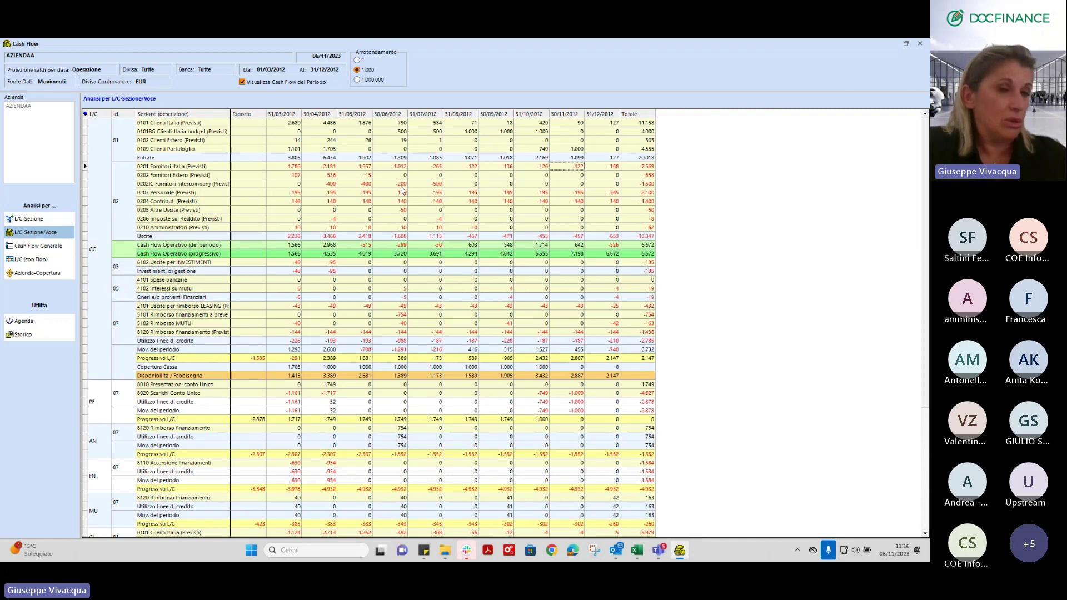
click(293, 193)
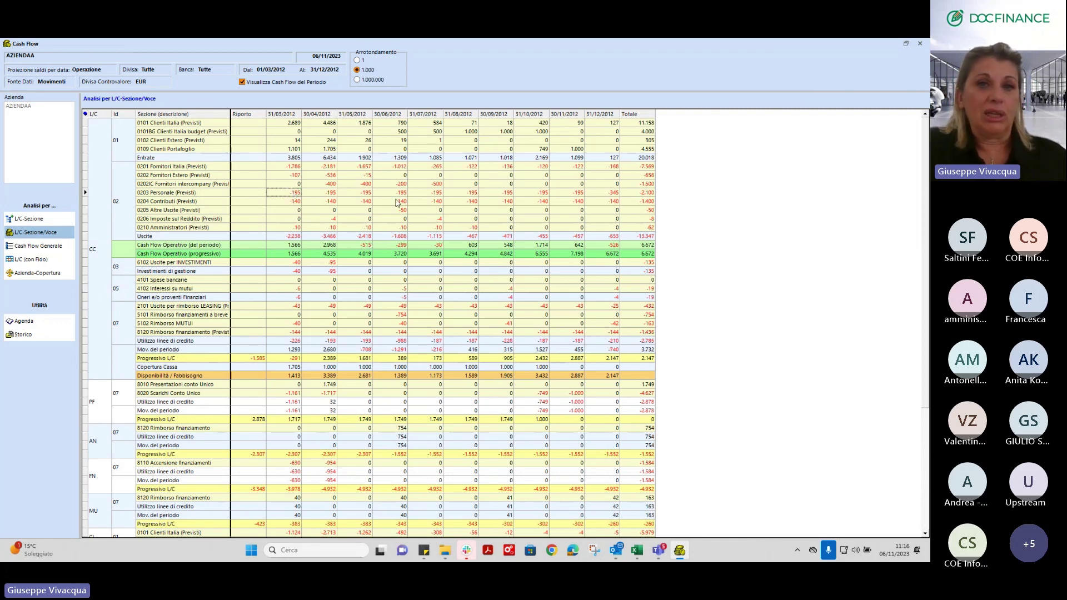
click(397, 193)
click(604, 193)
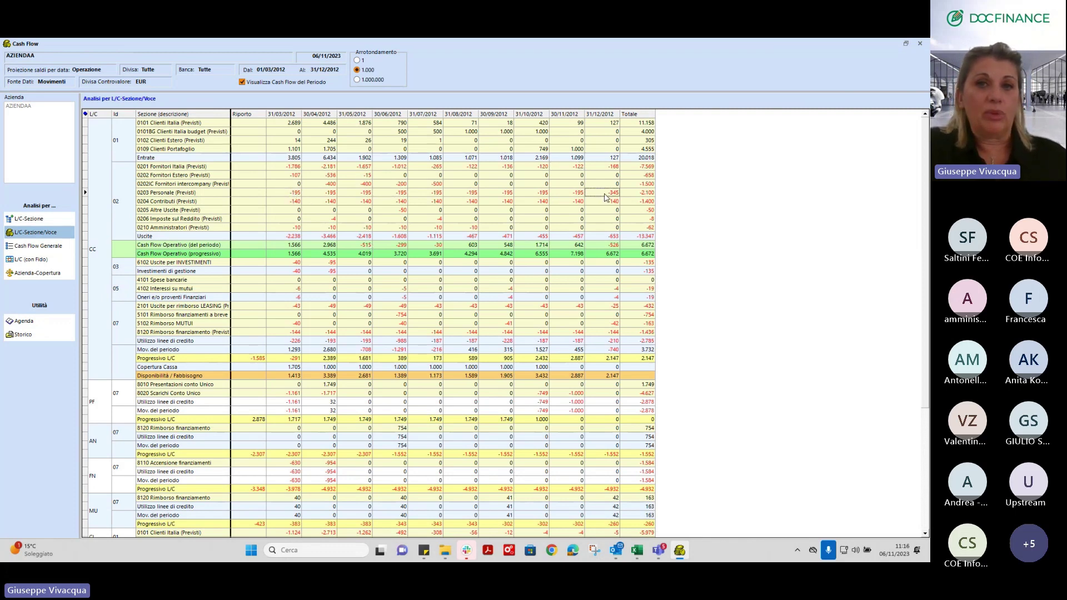
Step: Open the due items behind the 30/04/2012 amount of 0201 Fornitori Italia (Previsti)
click(295, 168)
click(324, 167)
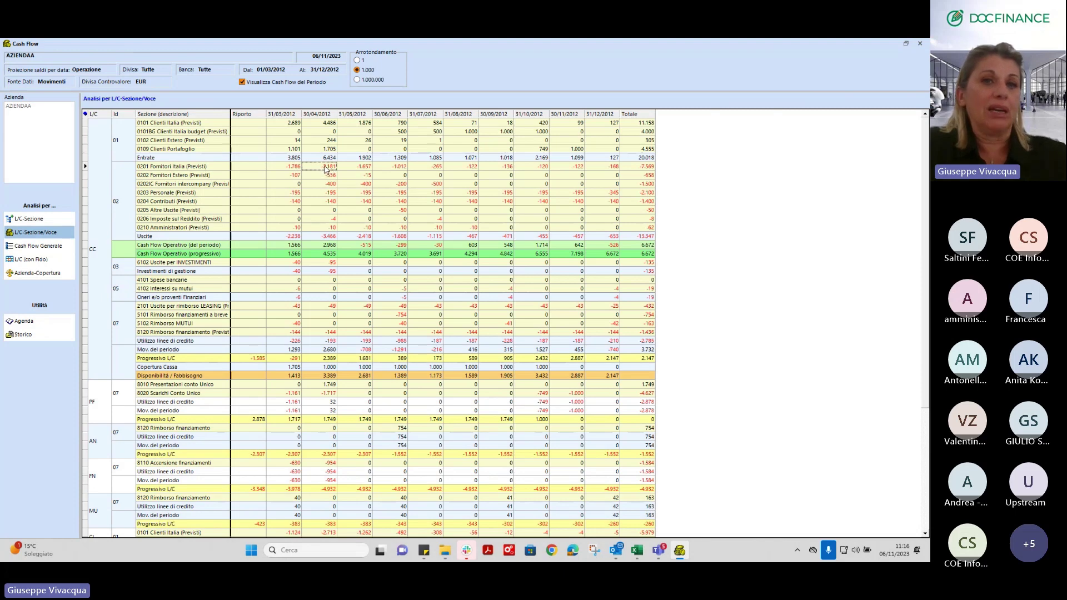
double_click(325, 169)
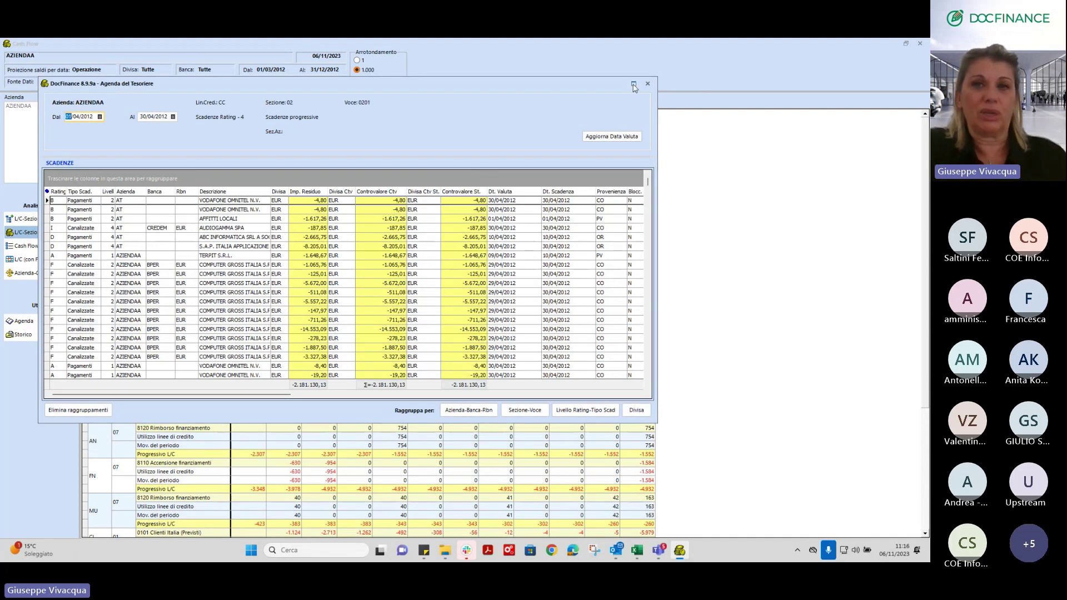
mouse_move(634, 84)
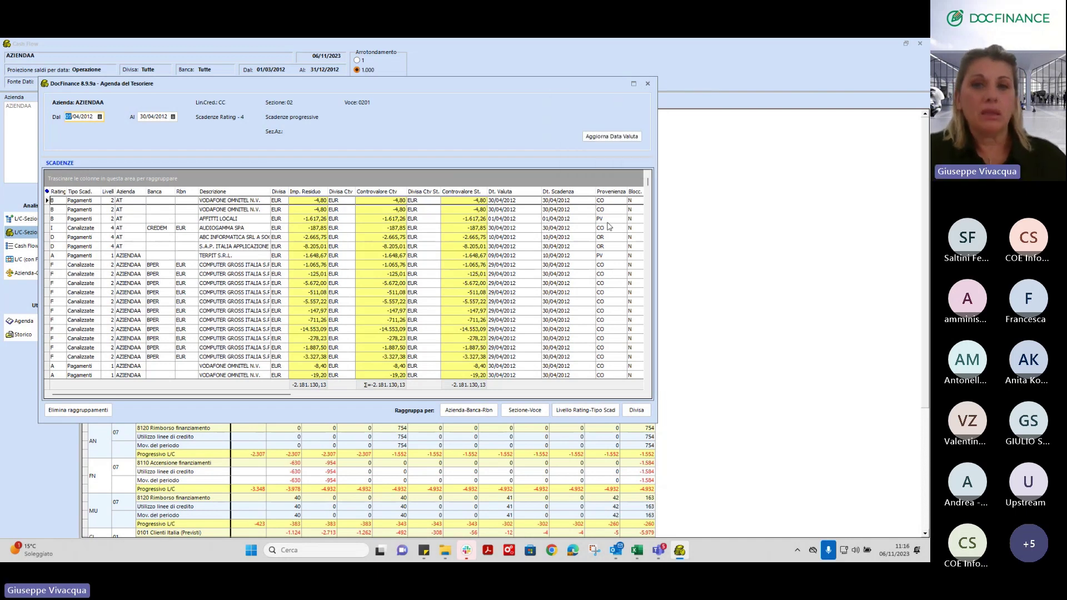
Step: Examine the April 2012 Fornitori Italia due items in the Agenda del Tesoriere and close the list
click(272, 292)
key(Up)
key(Up)
key(Up)
key(Up)
key(Up)
key(Up)
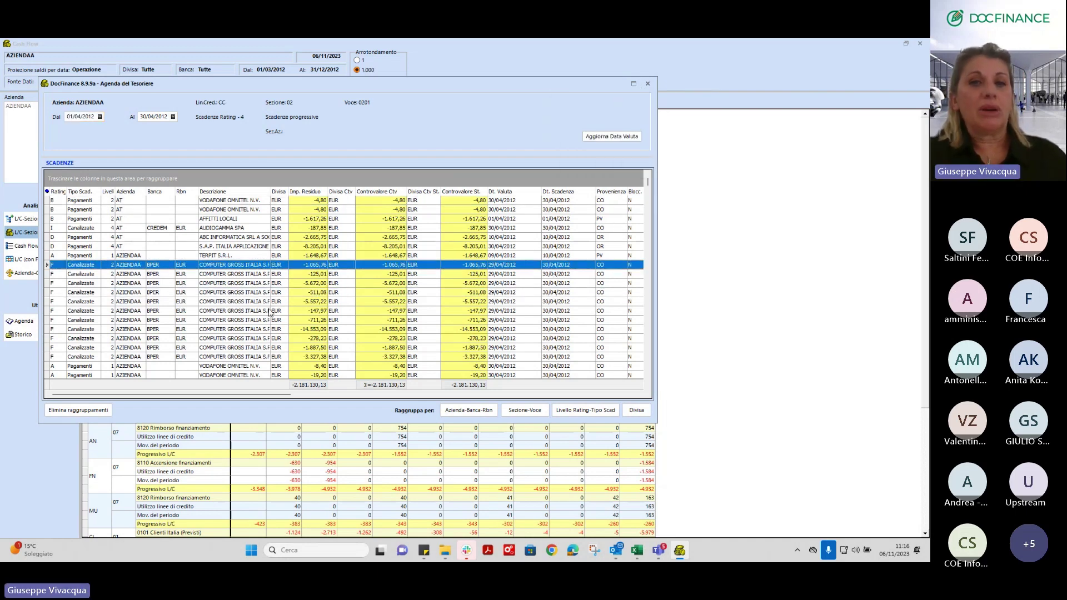
key(Down)
key(Down)
key(Down)
key(Down)
key(Down)
key(Down)
key(Down)
key(Down)
key(Down)
key(Down)
key(Down)
key(Down)
key(Down)
key(Down)
key(Down)
key(Down)
key(Down)
key(Down)
key(Down)
key(Down)
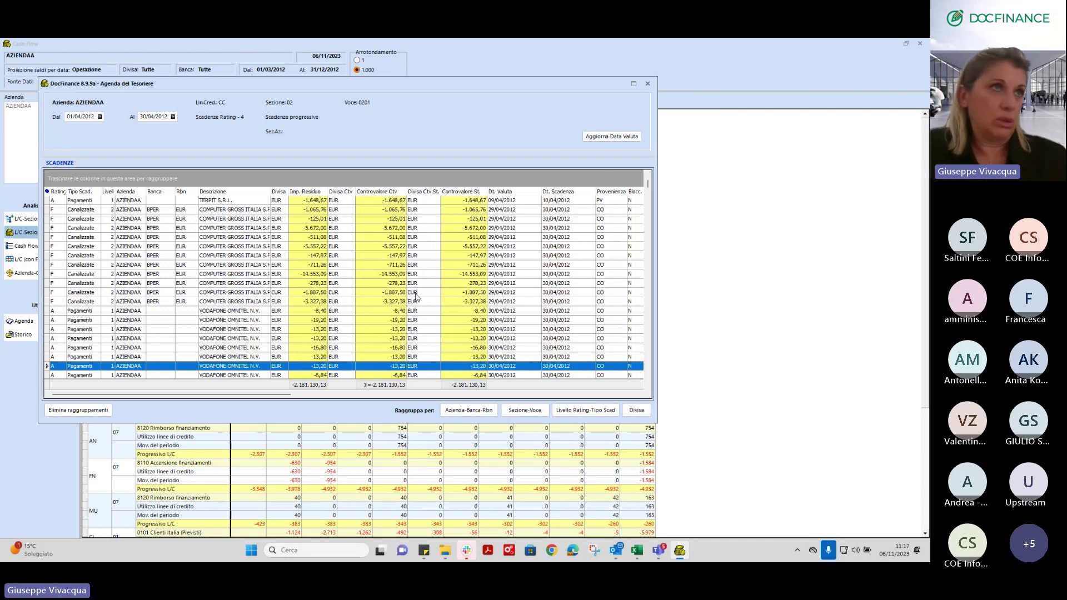
click(434, 268)
key(Up)
key(Up)
key(Up)
key(Up)
key(Up)
key(Up)
key(Up)
key(Up)
key(Up)
key(Up)
key(Up)
key(Up)
key(Up)
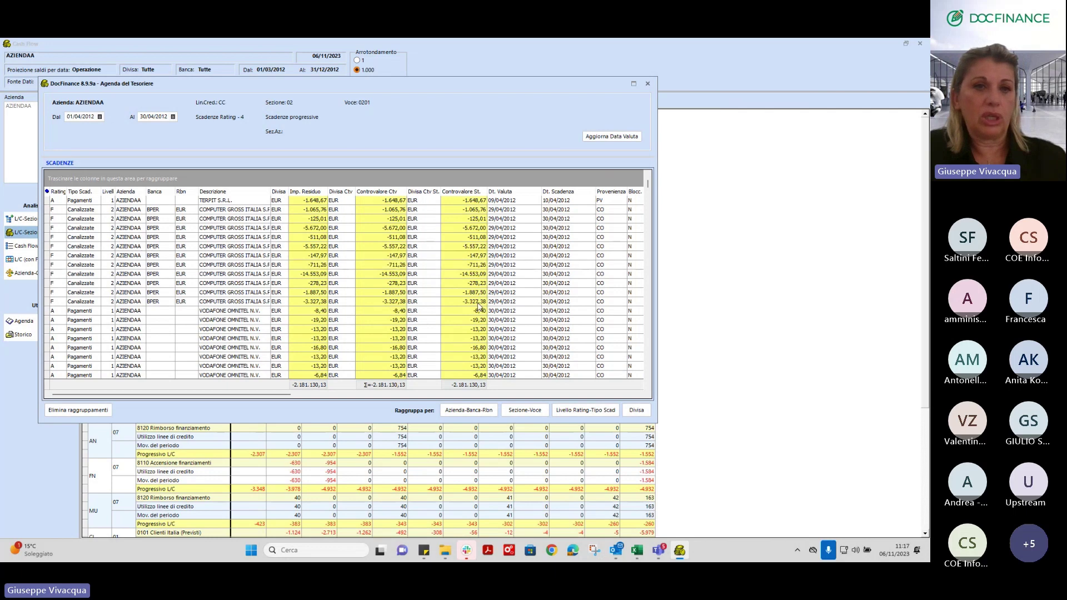
key(Down)
key(Down)
key(Down)
key(Down)
key(Down)
key(Down)
key(Down)
key(Down)
key(Down)
key(Down)
key(Down)
key(Down)
key(Down)
key(Down)
key(Down)
key(Down)
key(Down)
key(Down)
key(Down)
key(Down)
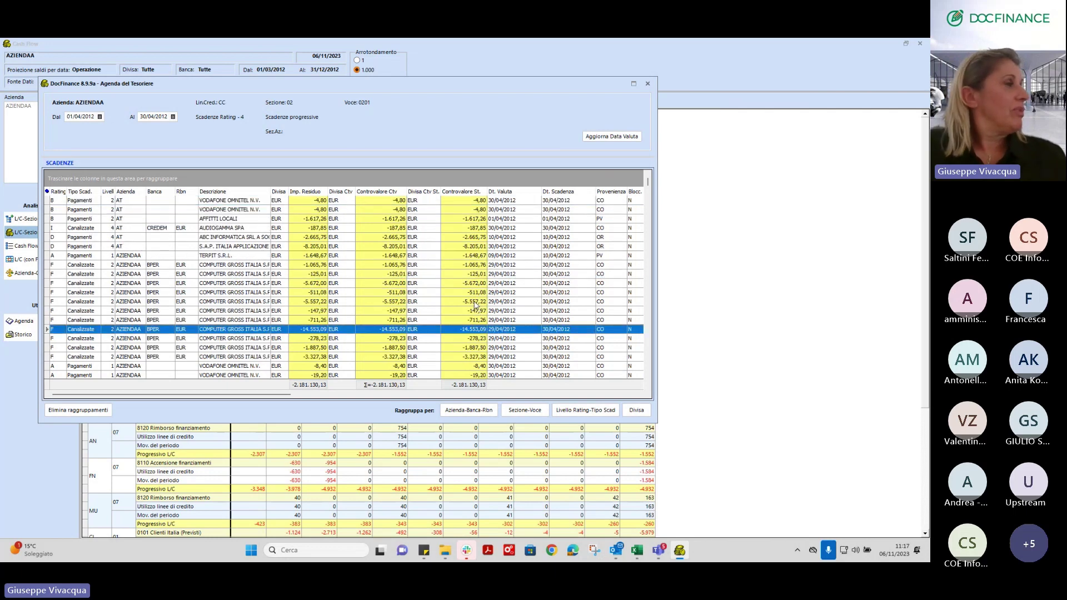
key(Down)
key(Down)
key(Down)
key(Down)
key(Down)
key(Down)
key(Down)
key(Down)
key(Down)
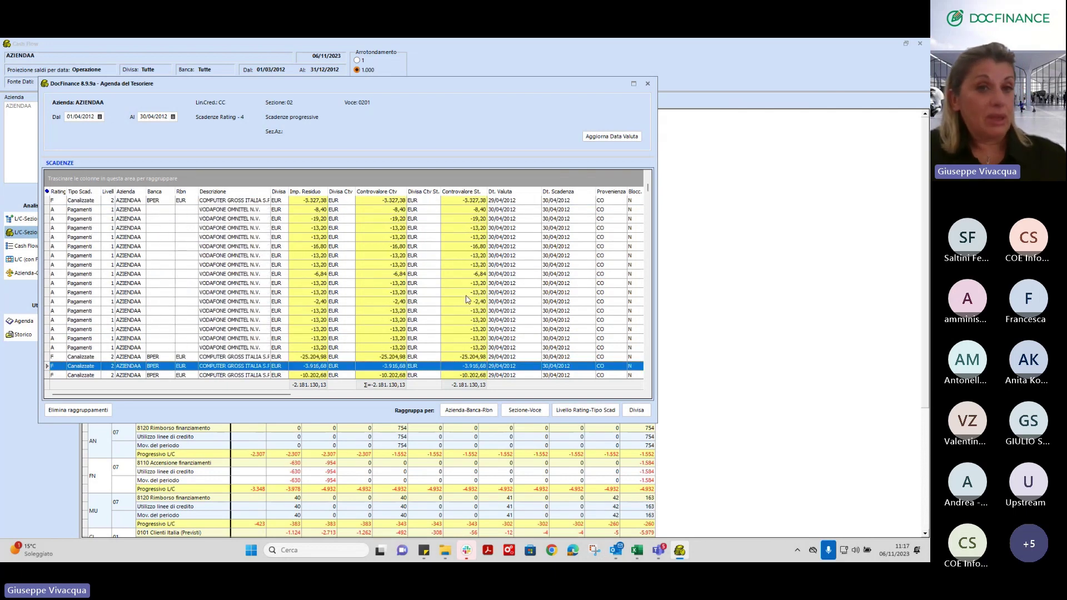
click(649, 84)
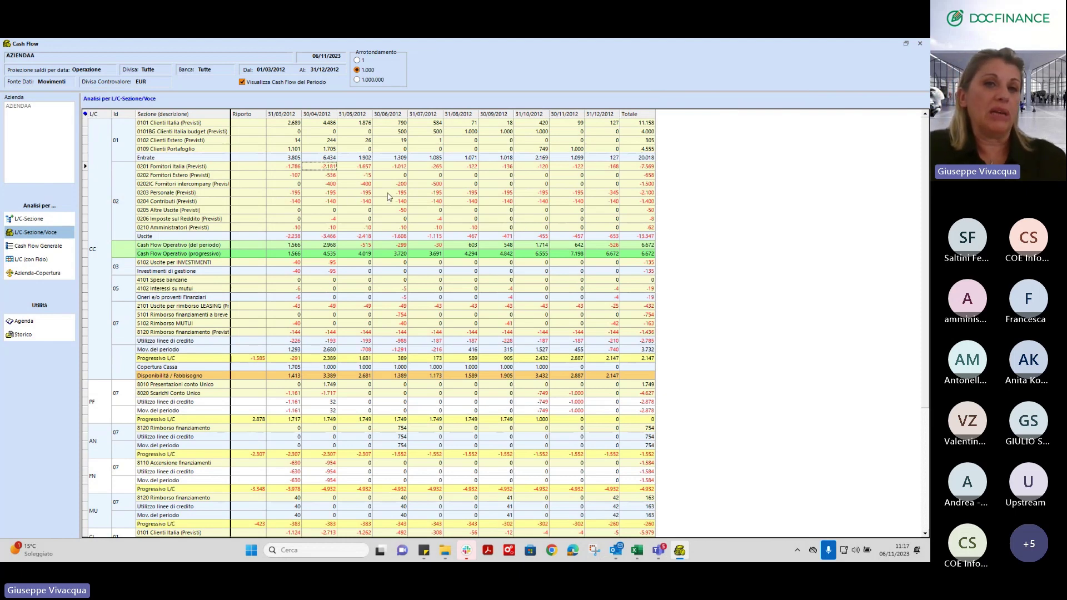
Step: View the due items behind the June 2012 Personale amount, close them and review the March and April Personale amounts
double_click(387, 193)
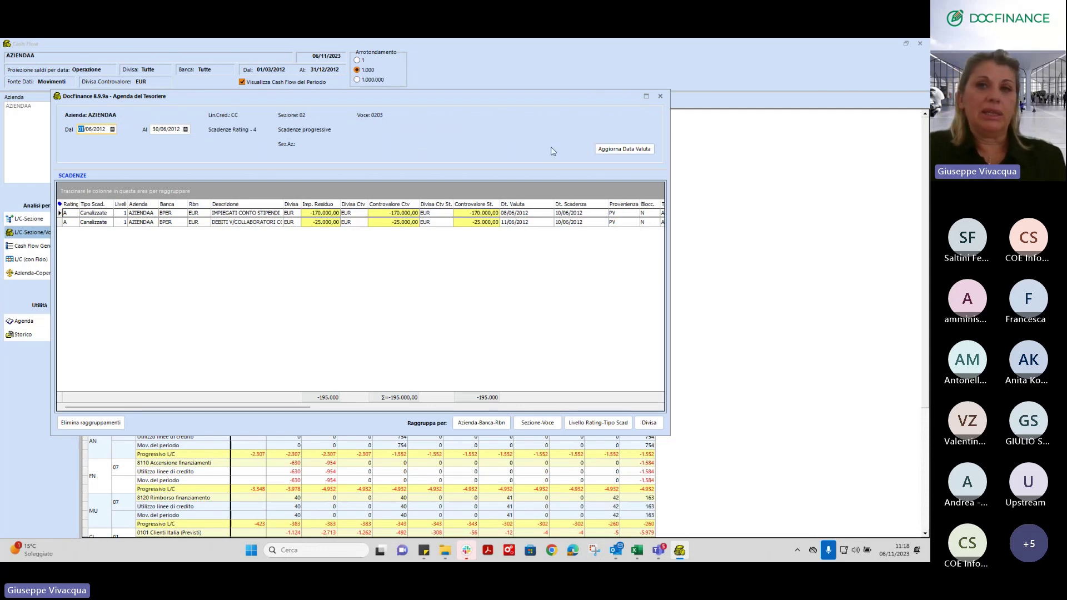
click(660, 96)
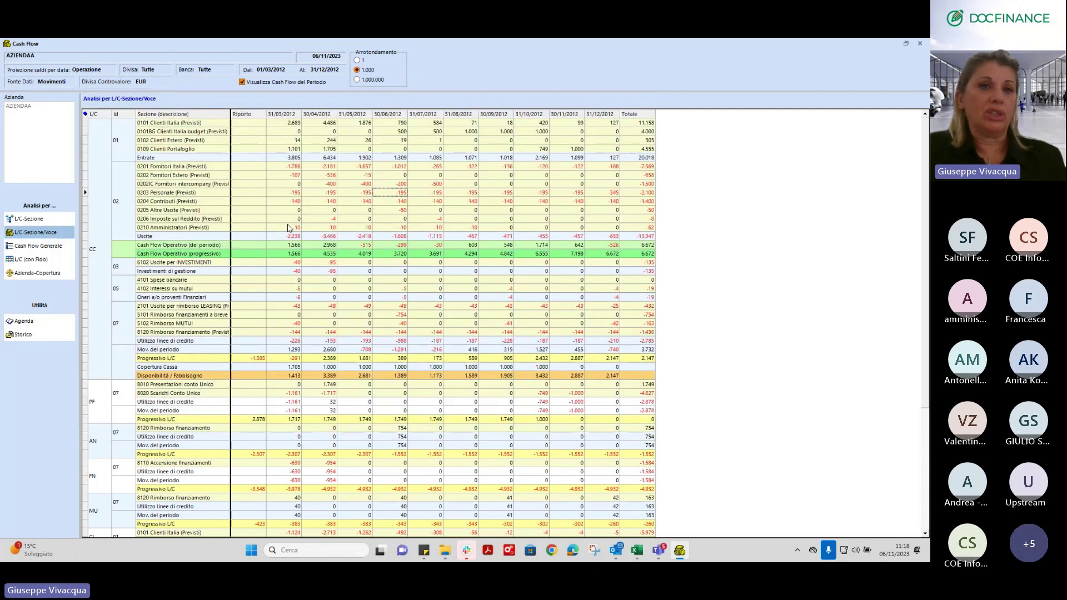
click(330, 194)
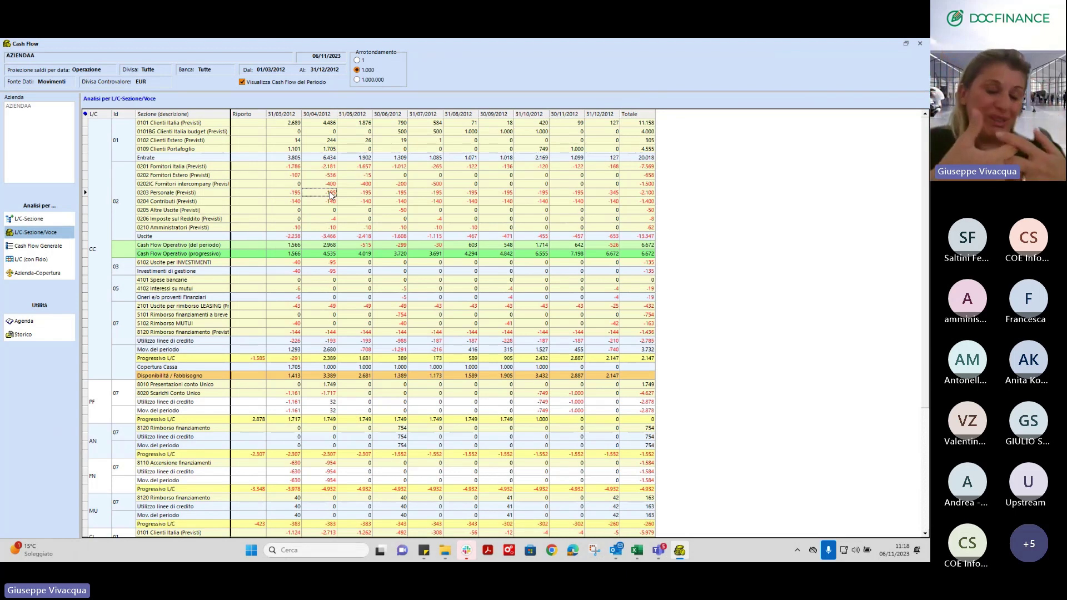
click(294, 195)
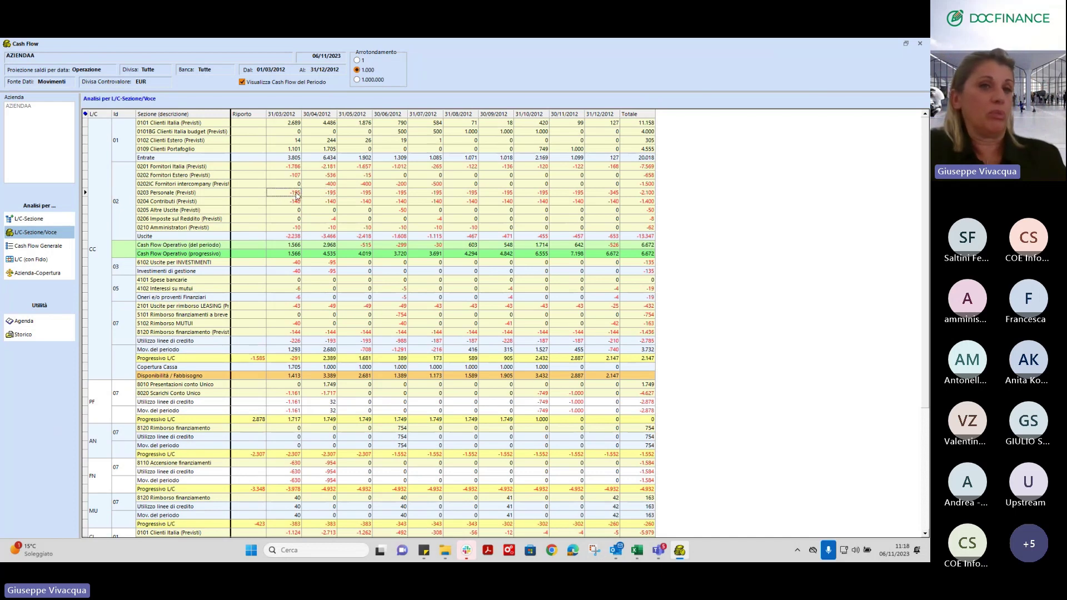
Step: Reopen the due items behind the April 2012 Fornitori Italia amount and maximize their window
click(326, 159)
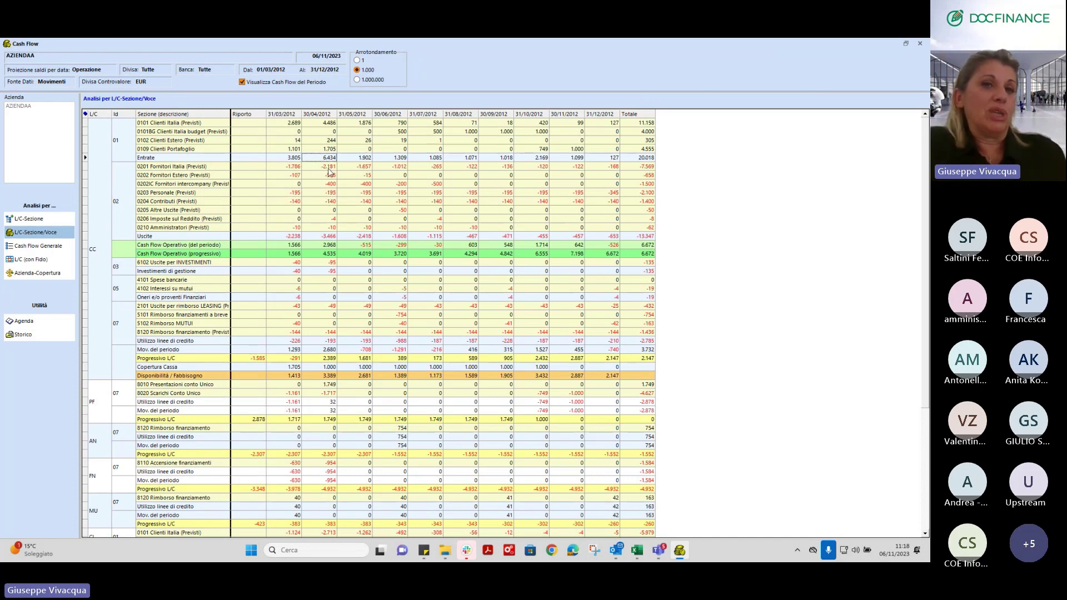
click(328, 167)
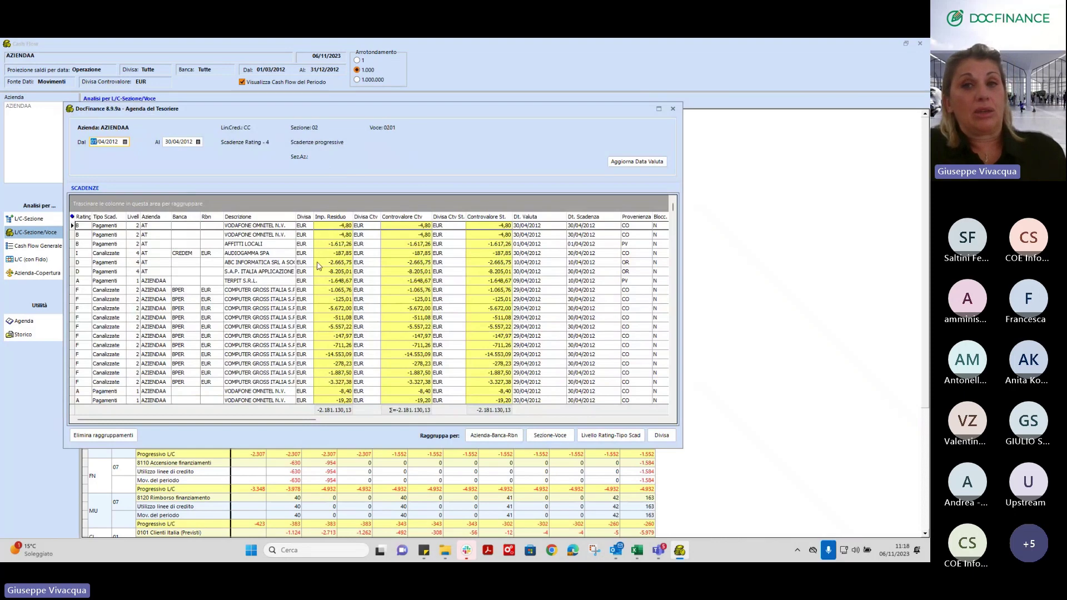
drag(566, 110, 591, 79)
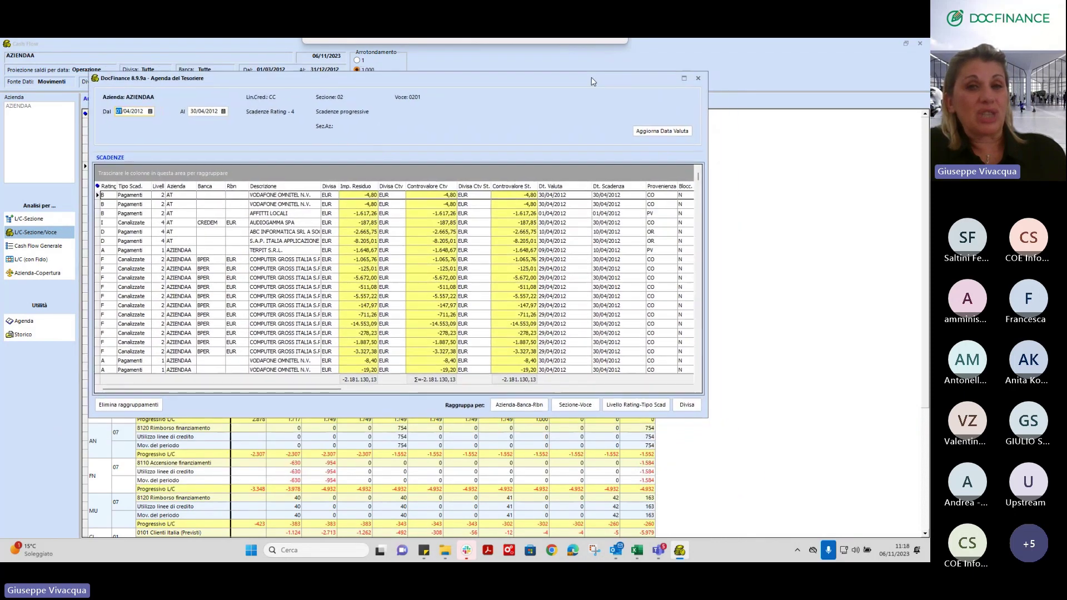
click(684, 79)
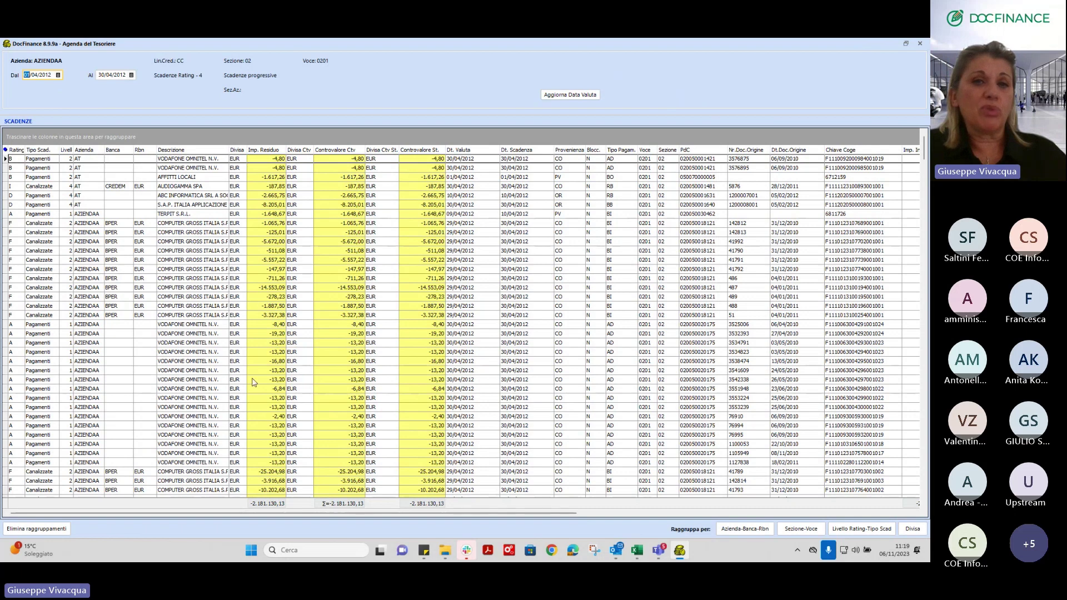
Step: Select the first block of COMPUTER GROSS ITALIA due items, open the value date change for the selected items and cancel it
click(459, 252)
click(457, 261)
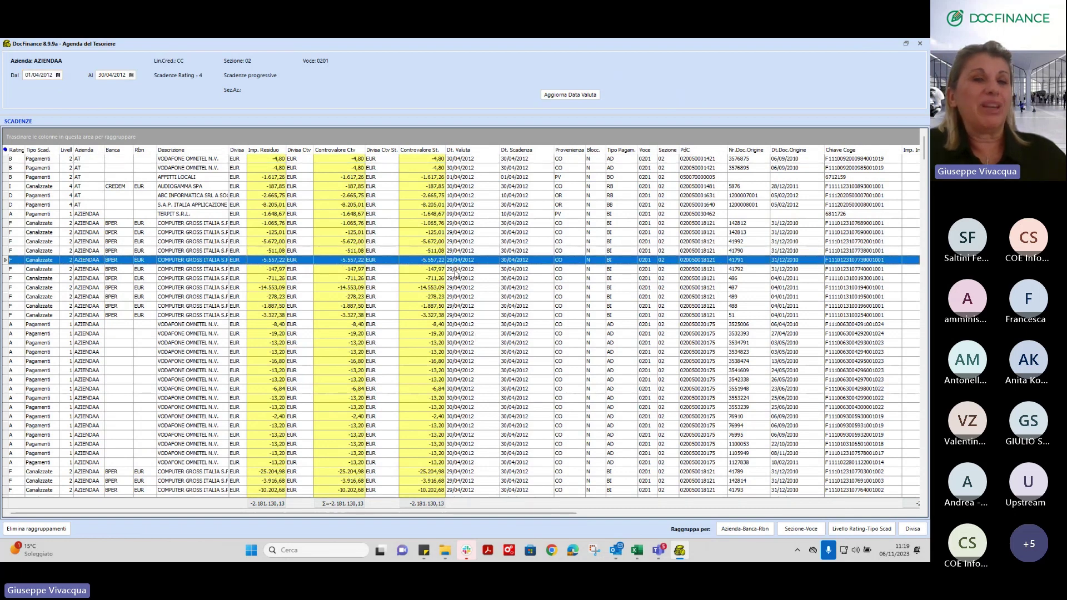
click(456, 270)
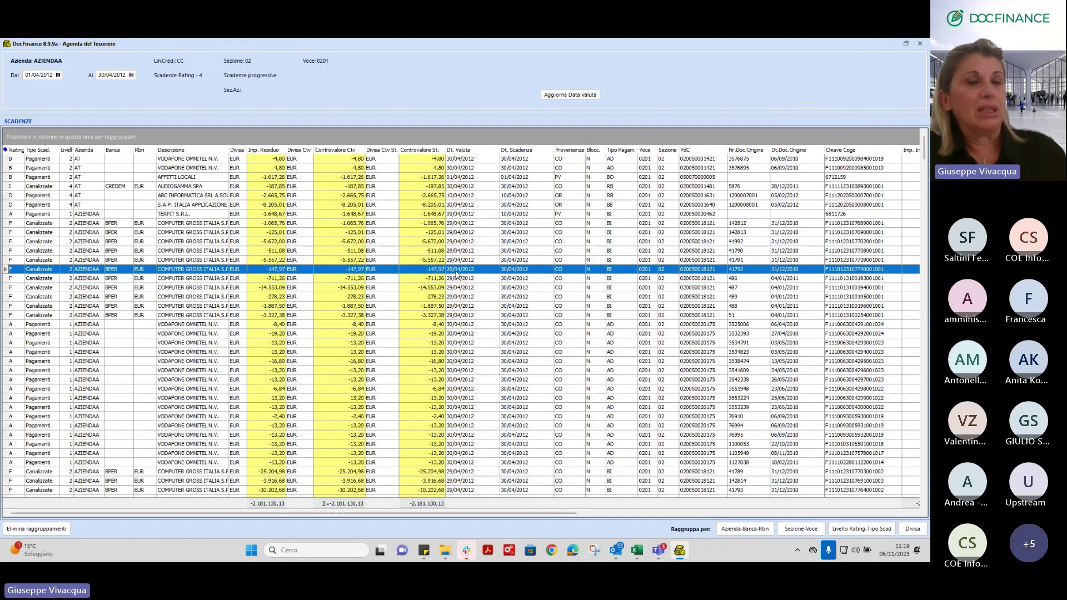
click(189, 224)
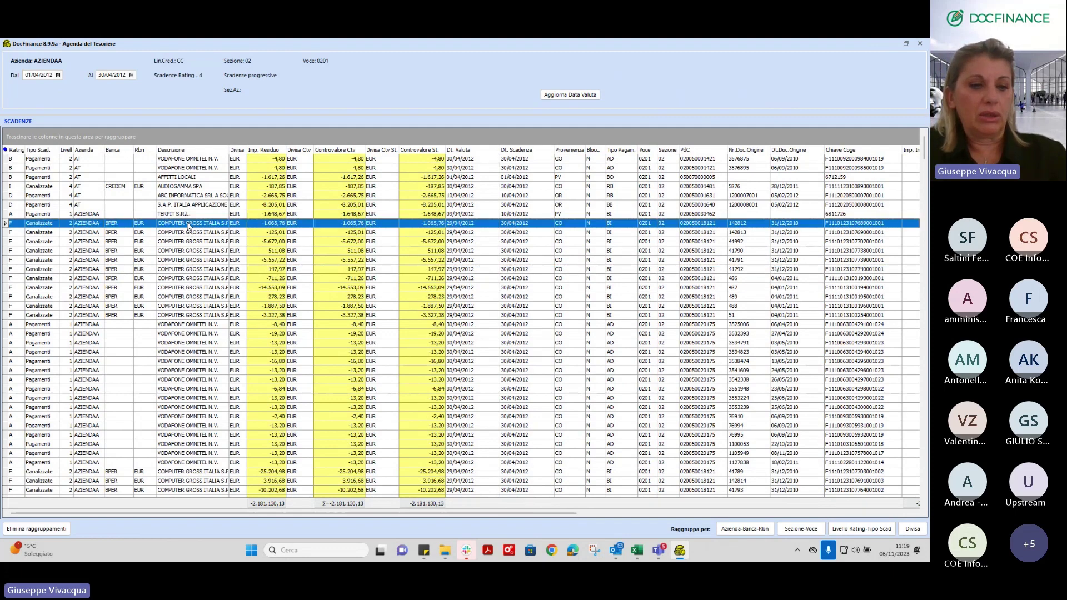
shift+click(191, 315)
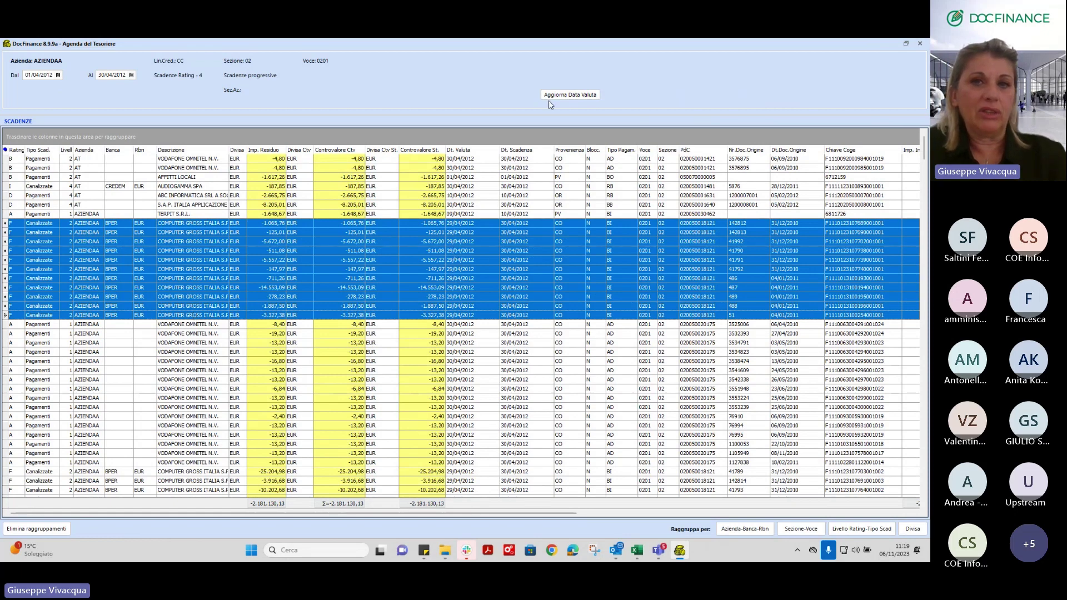
click(567, 94)
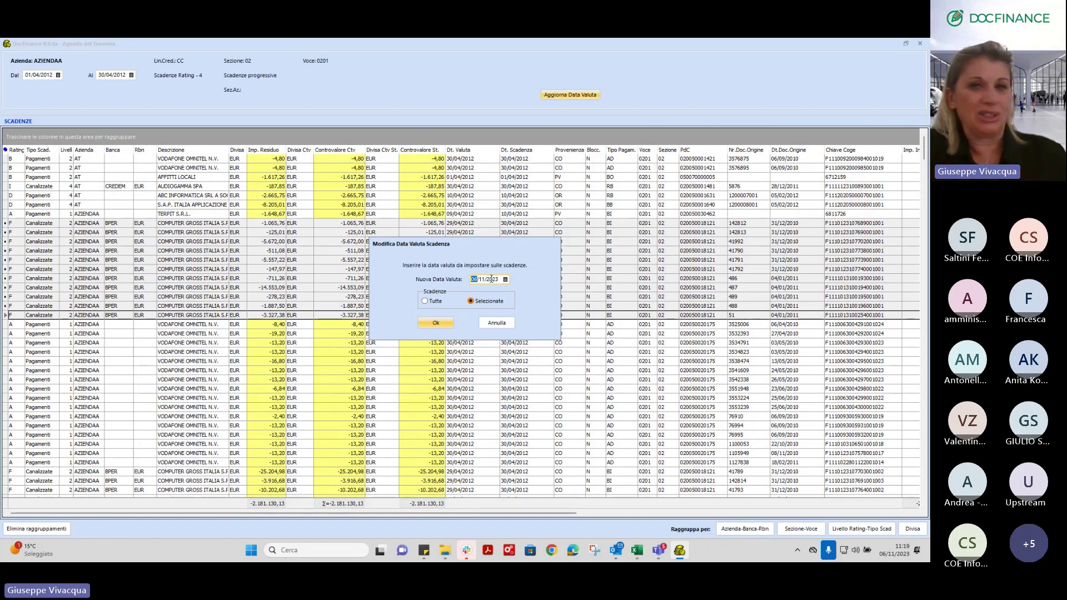
click(497, 323)
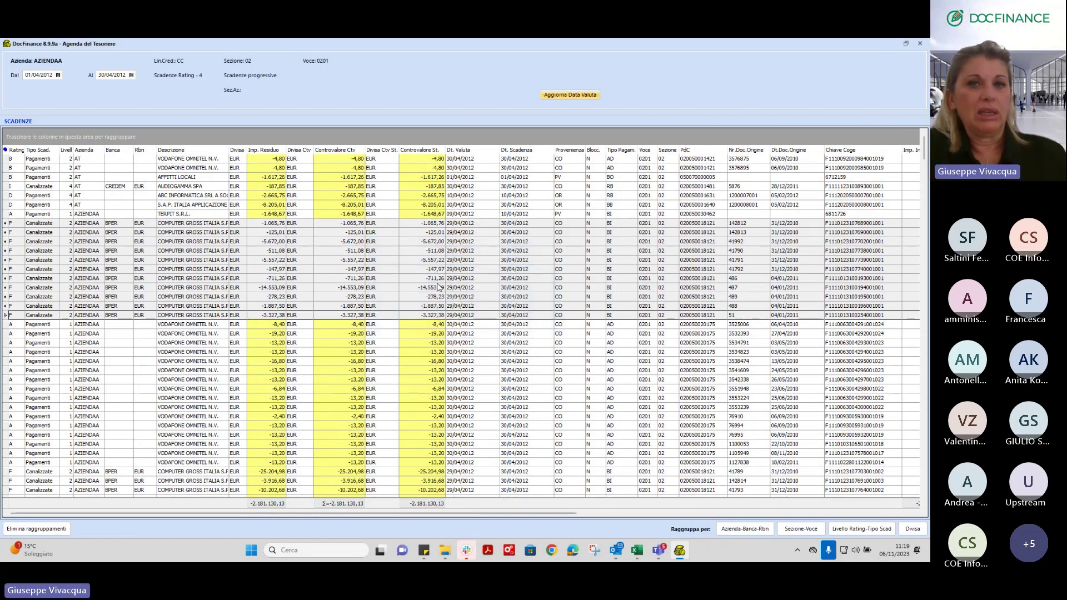
Step: Browse the COMPUTER GROSS ITALIA and VODAFONE OMNITEL due items row by row, and close the April 2012 Fornitori Italia list
key(Up)
key(Up)
key(Up)
key(Up)
key(Up)
key(Up)
key(Up)
key(Up)
key(Up)
key(Up)
key(Up)
key(Up)
key(Up)
key(Down)
key(Down)
key(Down)
key(Down)
key(Down)
key(Down)
key(Down)
key(Down)
key(Down)
key(Down)
key(Down)
key(Down)
key(Down)
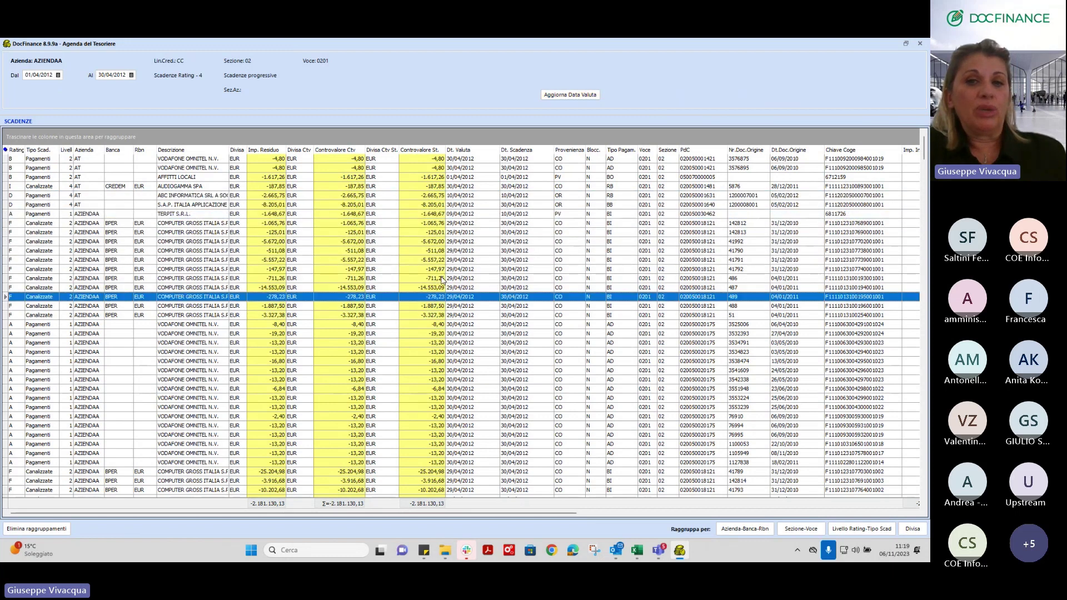
key(Down)
key(Down)
key(Down)
key(Down)
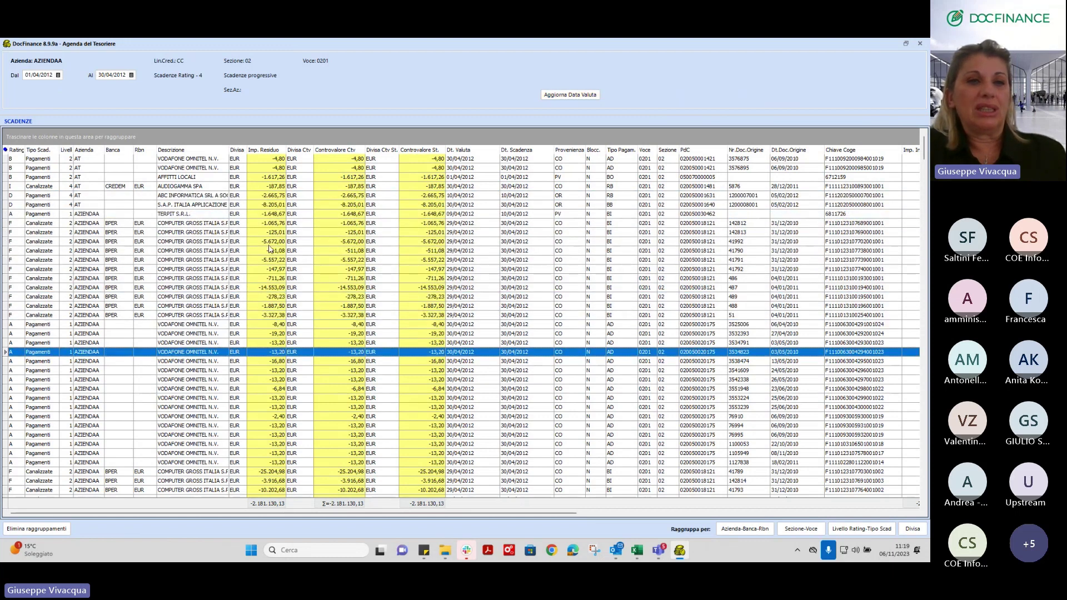
click(920, 42)
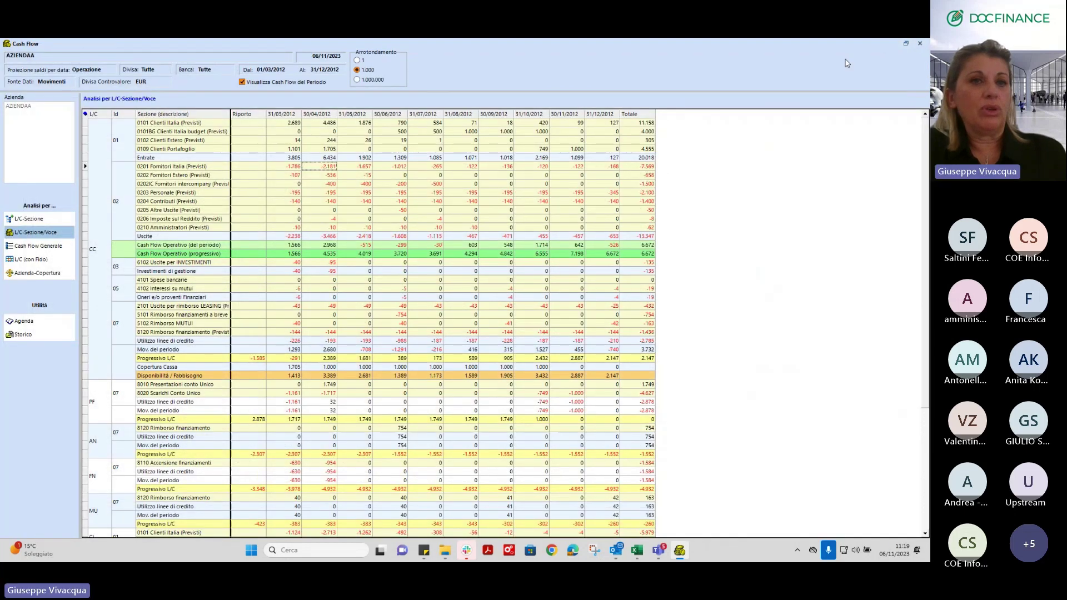
Step: Review the outflow rows for Fornitori Italia, Fornitori Estero, Fornitori intercompany and Personale in the CC section
click(165, 169)
click(162, 176)
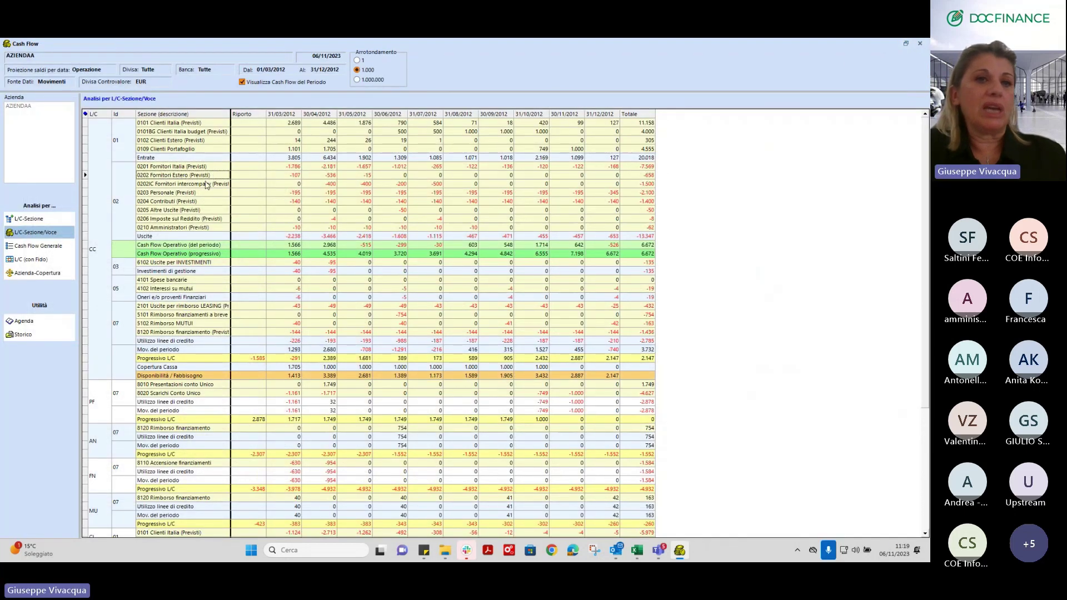
click(200, 185)
click(291, 186)
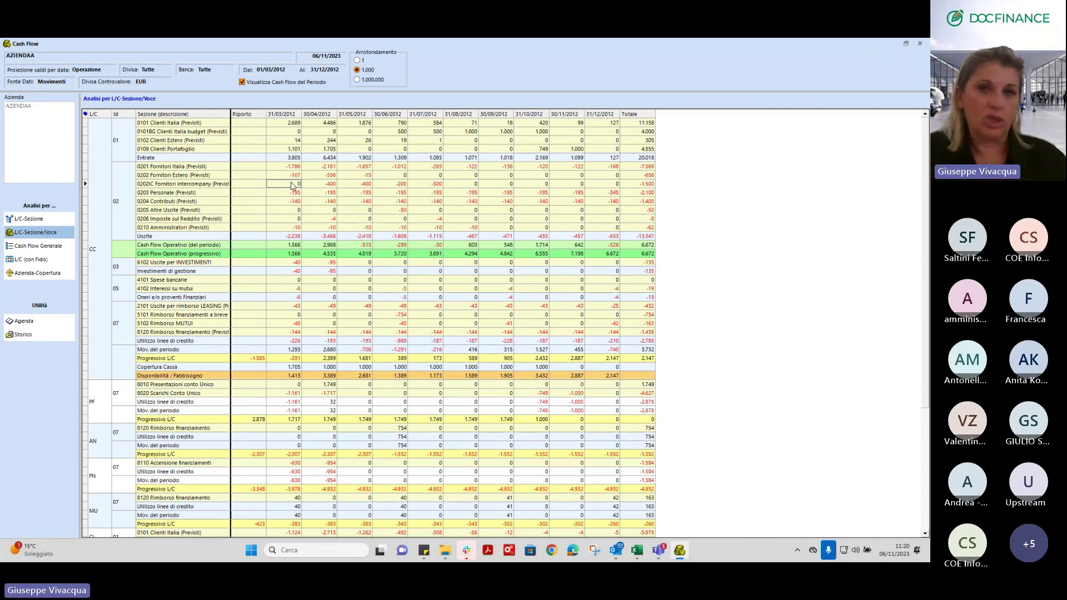
click(348, 194)
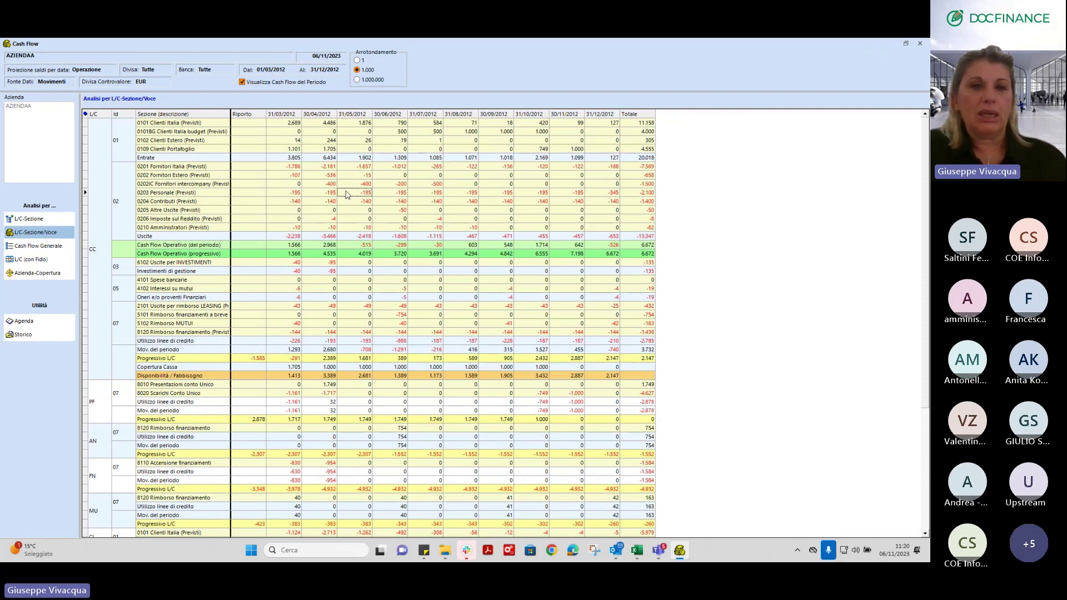
Step: Review the inflow rows for Clienti Italia, Clienti Estero and Clienti Portafoglio, focusing on April 2012
click(330, 123)
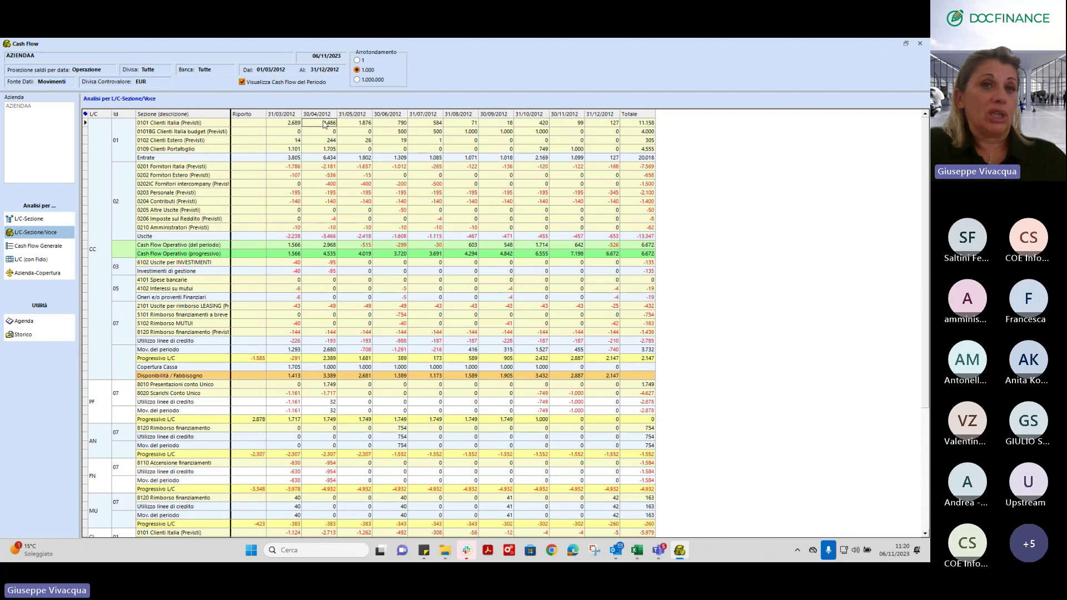
click(195, 147)
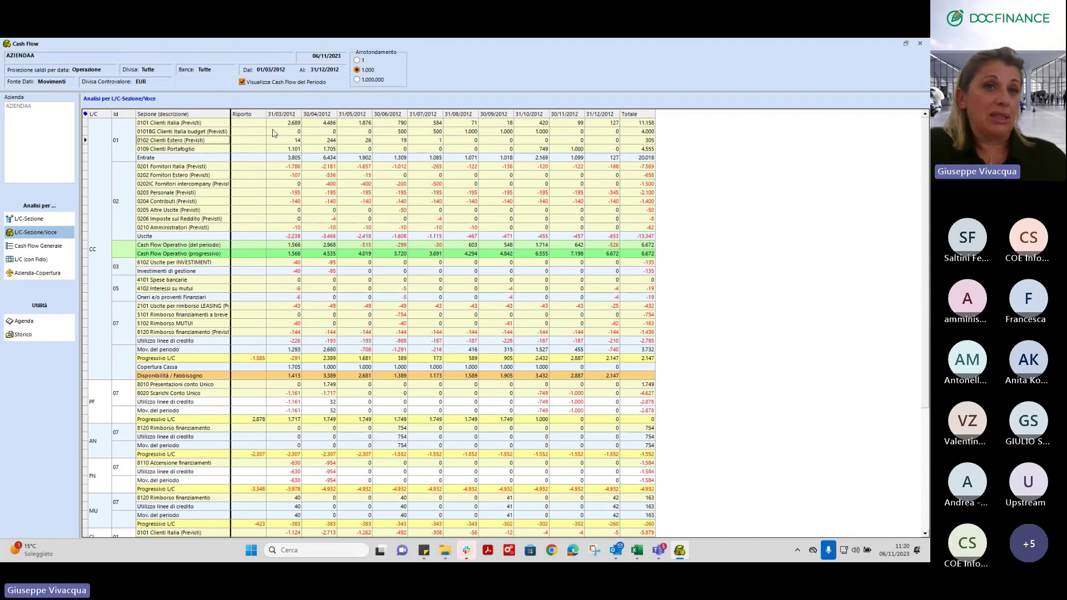
click(328, 149)
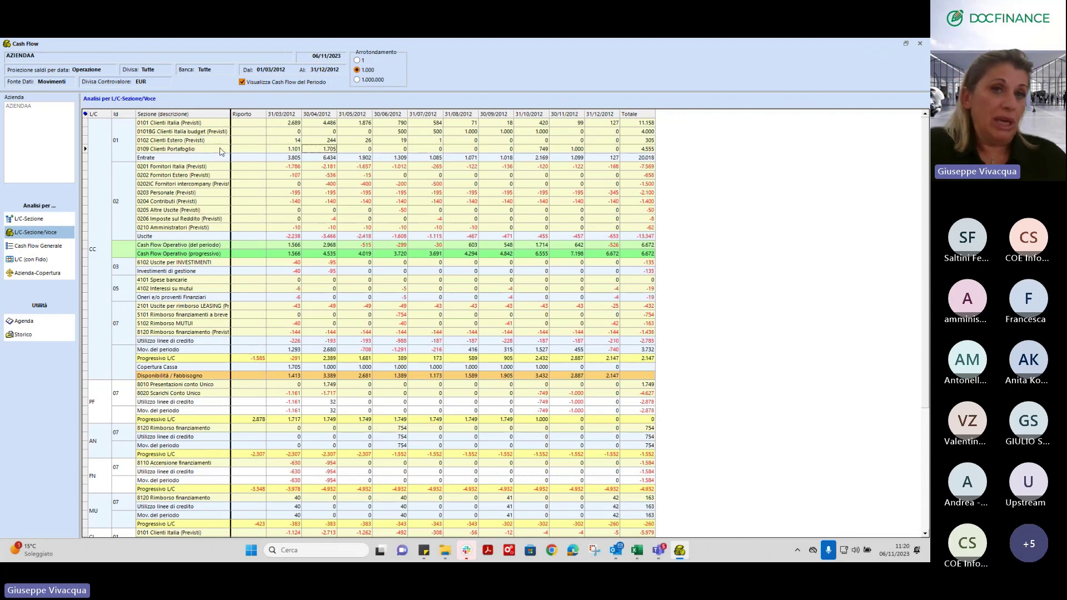
Step: View the April 2012 Clienti Italia due items grouped by Livello Rating, remove the grouping and close the list
click(327, 123)
double_click(331, 126)
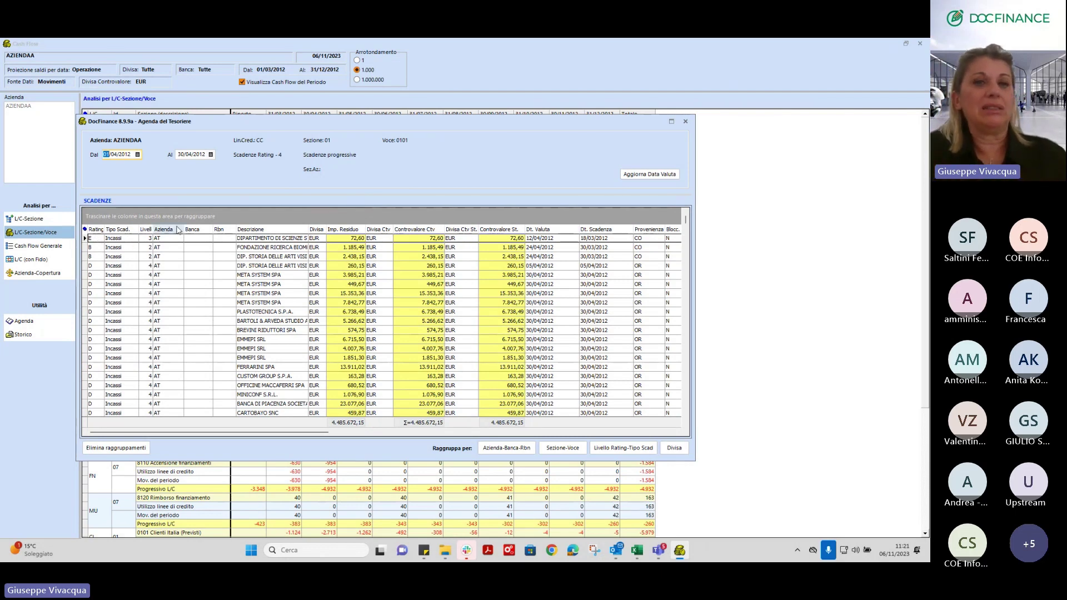
drag(146, 229, 144, 218)
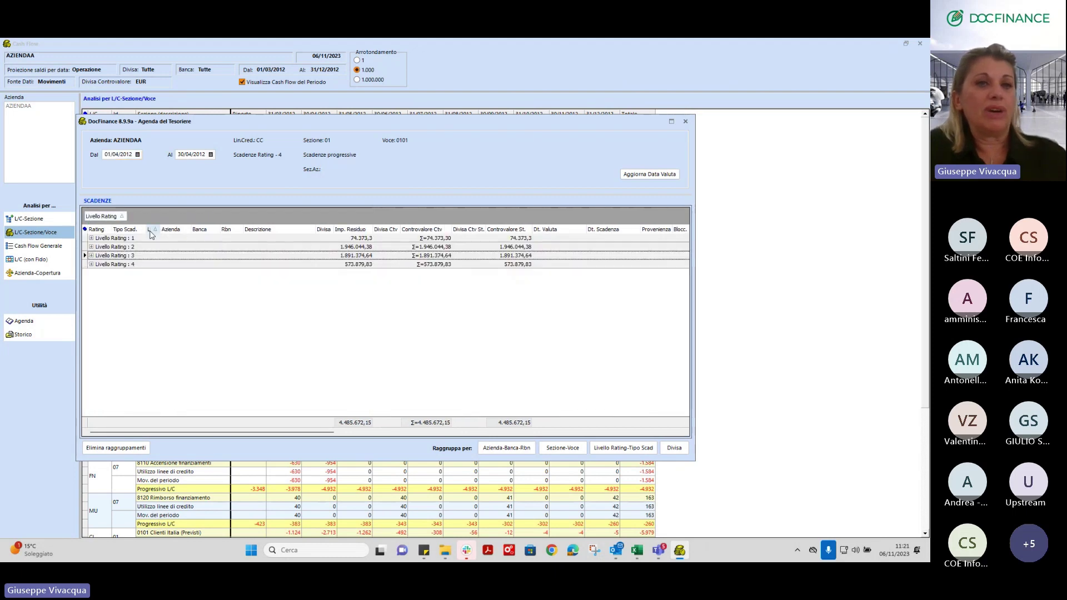
drag(103, 216, 137, 233)
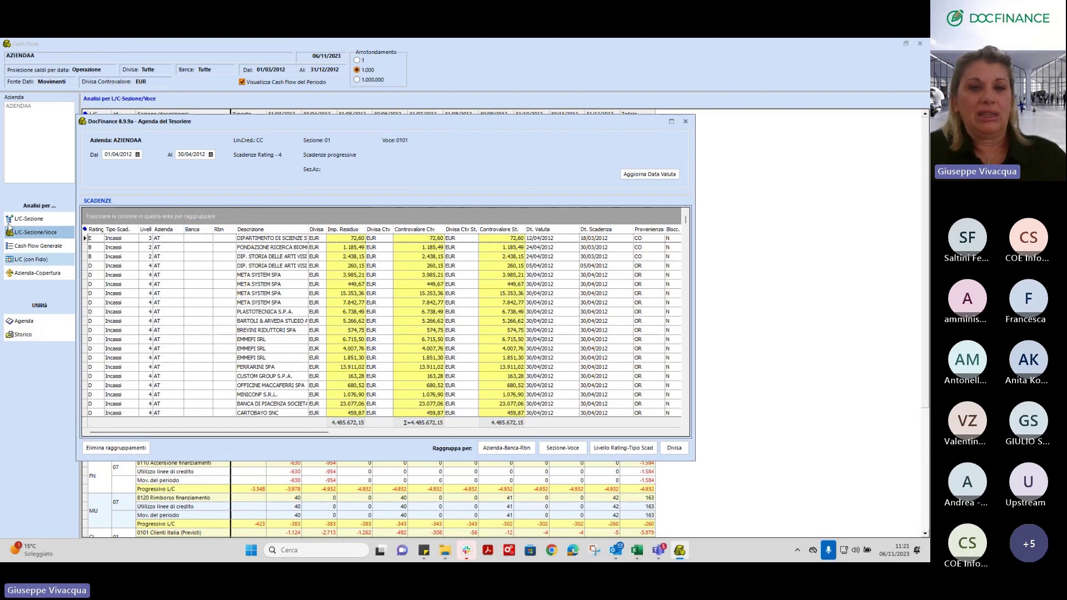
click(686, 123)
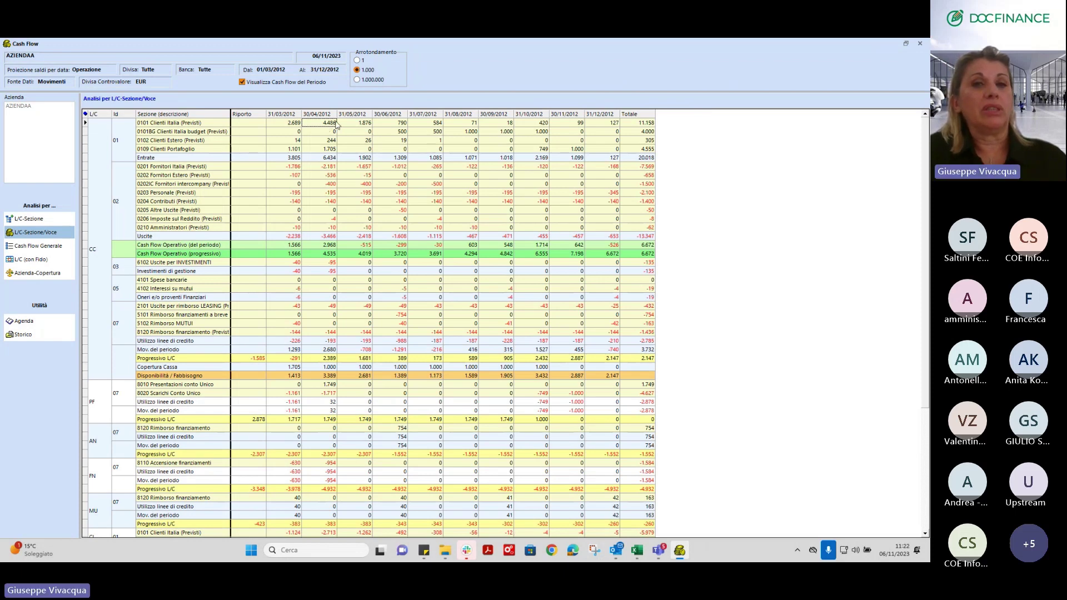
Step: Open the due items behind the June 2012 Clienti Italia amount in a maximized window and group them by Provenienza
click(395, 128)
double_click(396, 125)
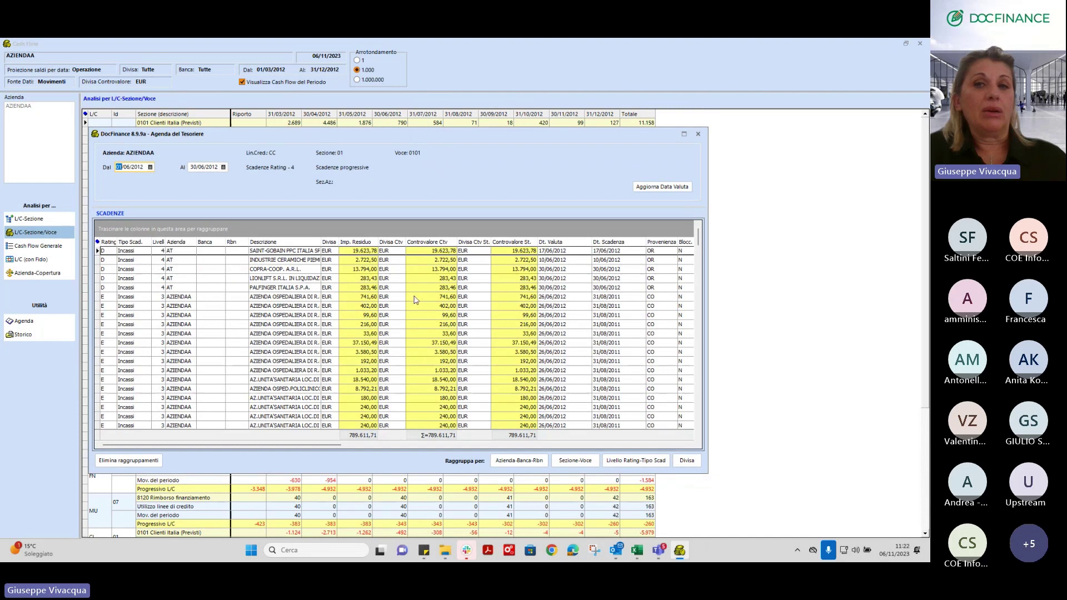
click(684, 134)
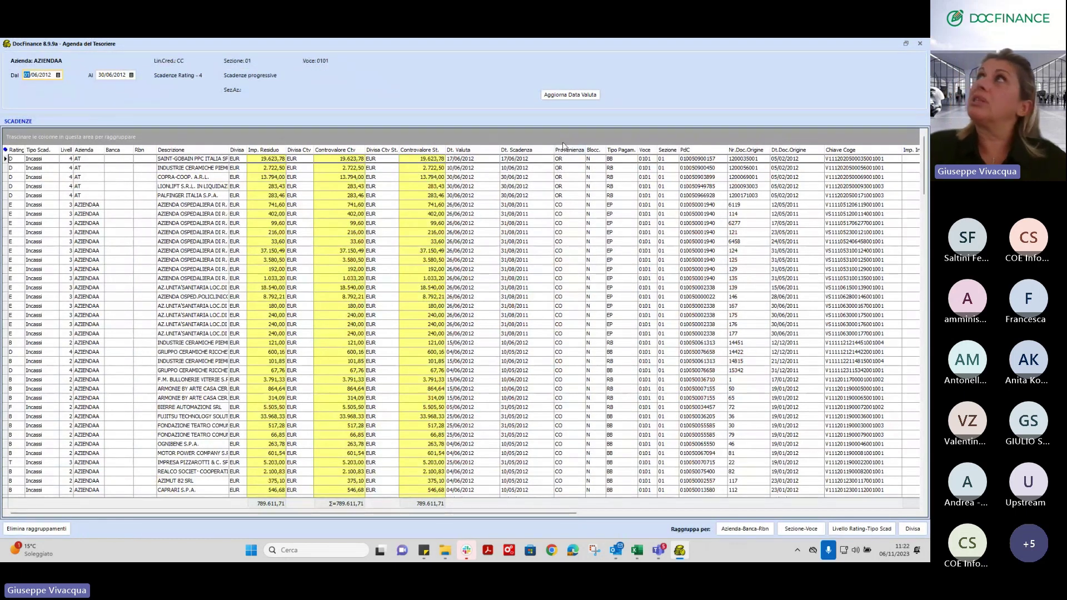
drag(568, 153, 566, 133)
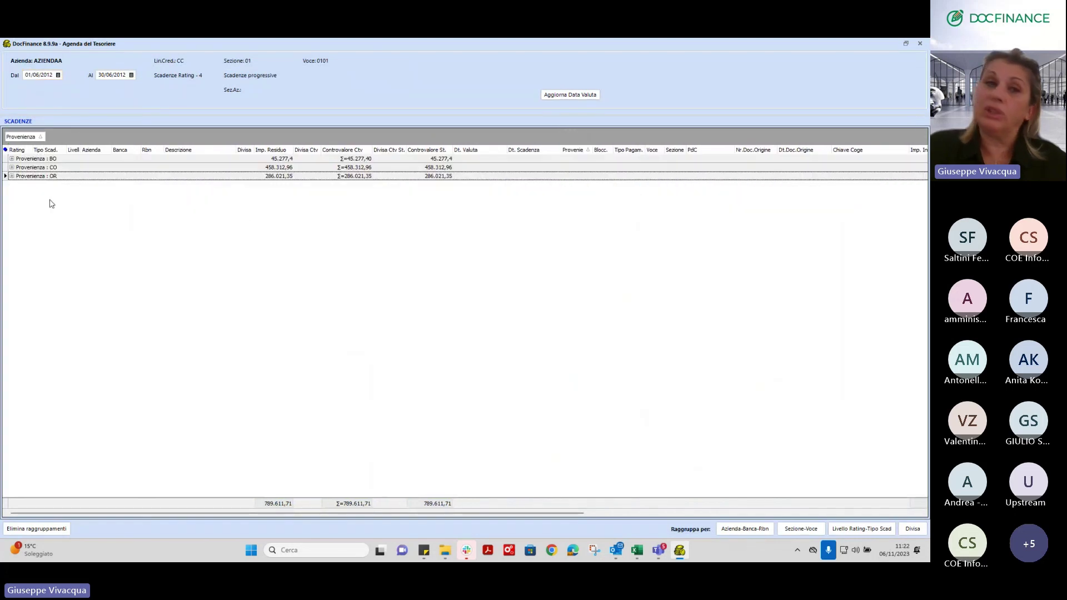
Step: Examine the due items in the CO and OR Provenienza groups and close the June 2012 Clienti Italia list
click(55, 168)
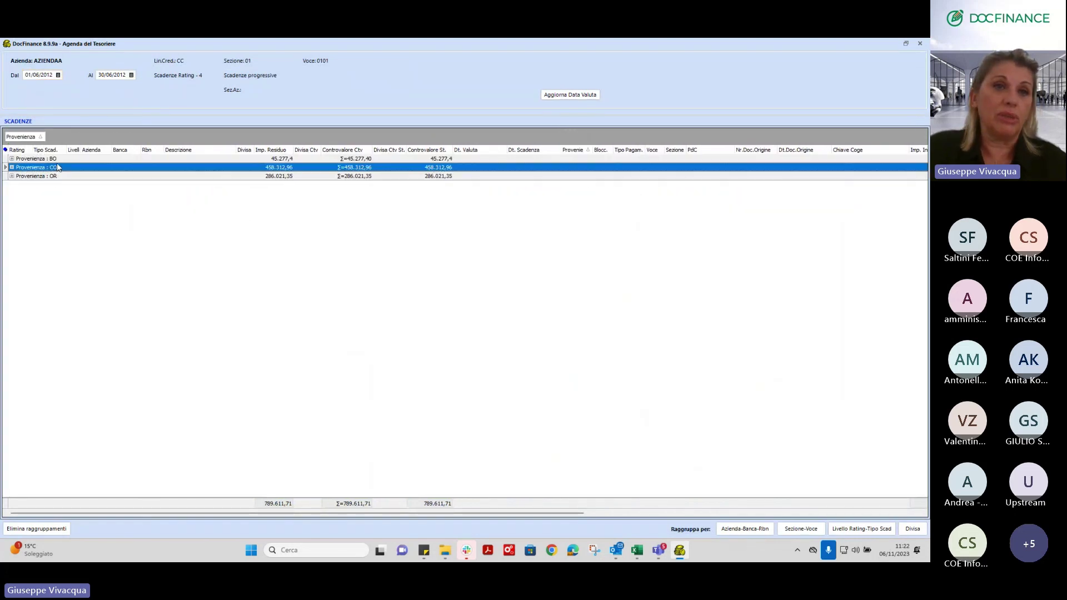
click(12, 166)
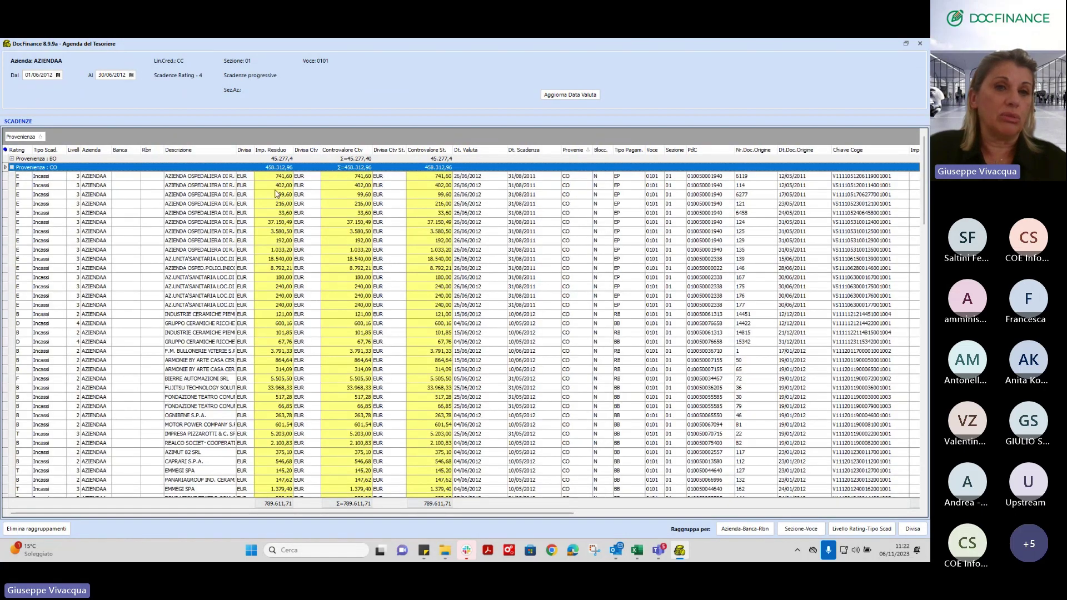
click(11, 167)
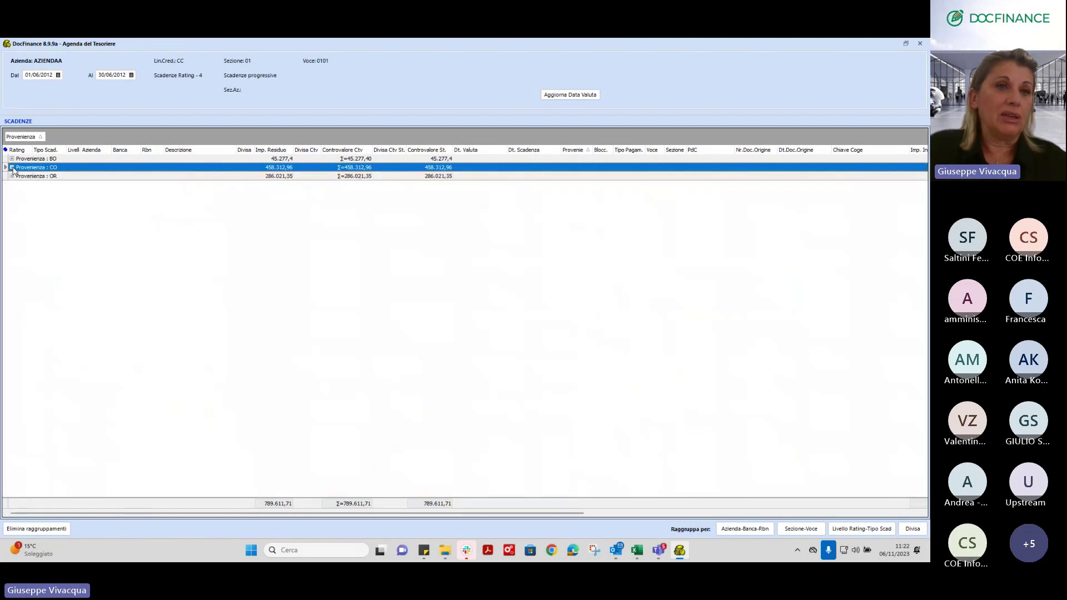
click(12, 176)
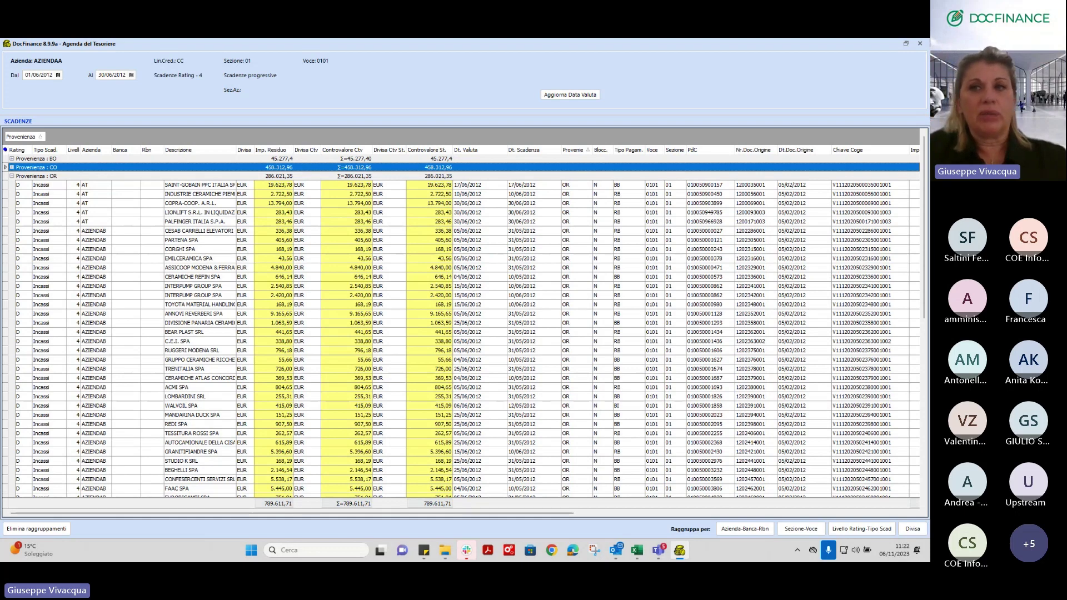
click(919, 44)
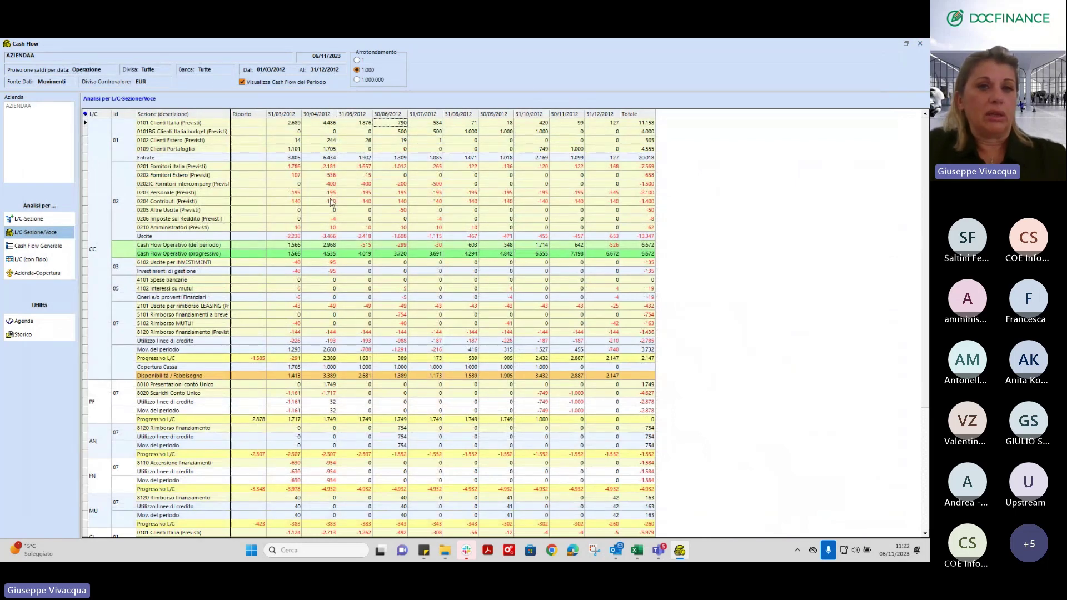
Step: View the treasury movements behind the June 2012 Rimborso MUTUI amount and close them
click(283, 307)
click(284, 332)
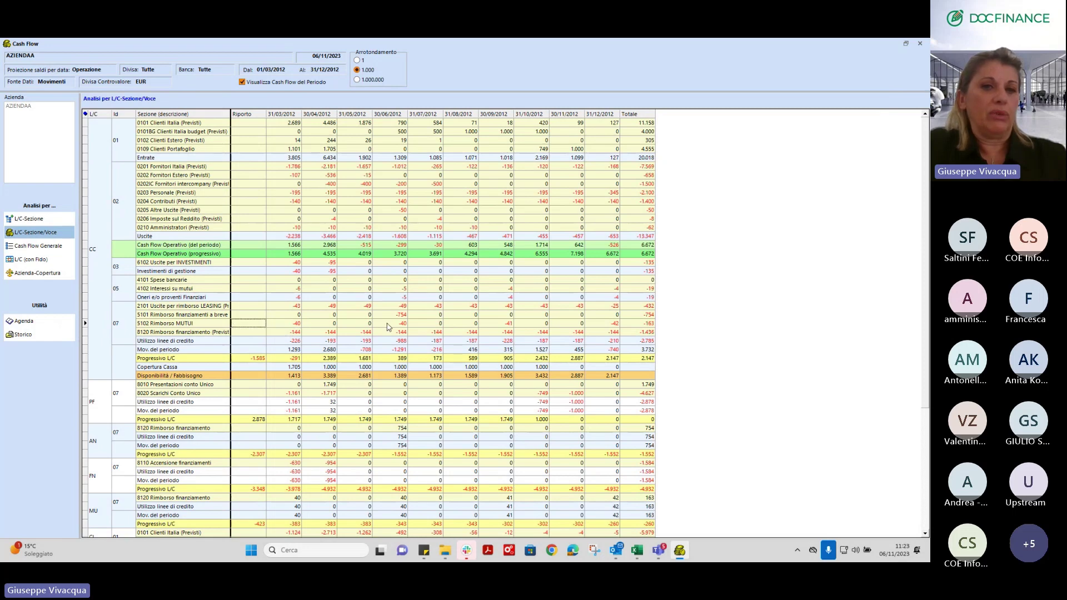
double_click(413, 323)
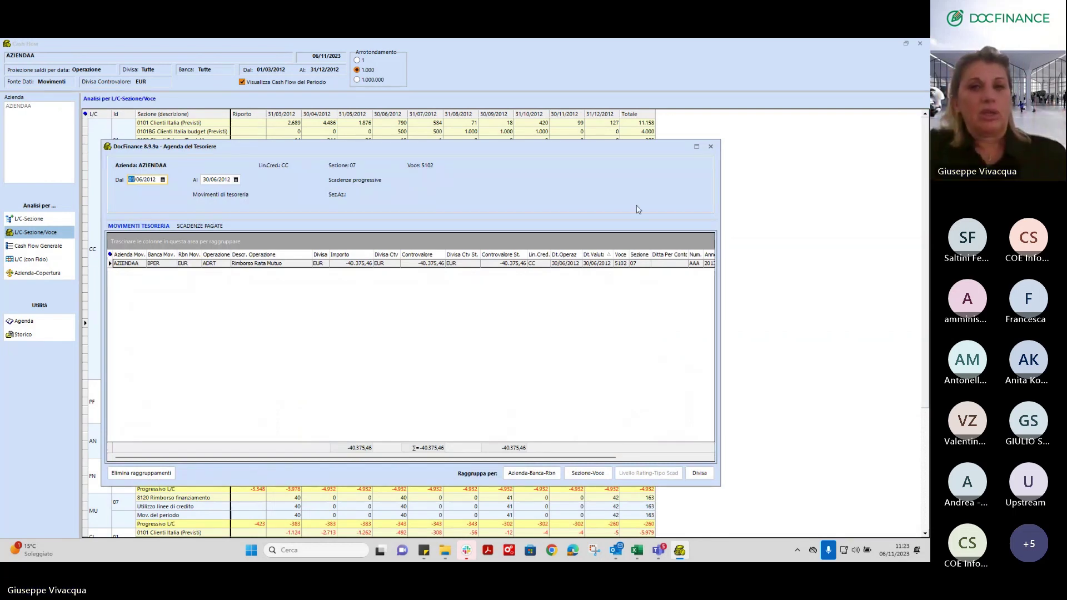
click(712, 146)
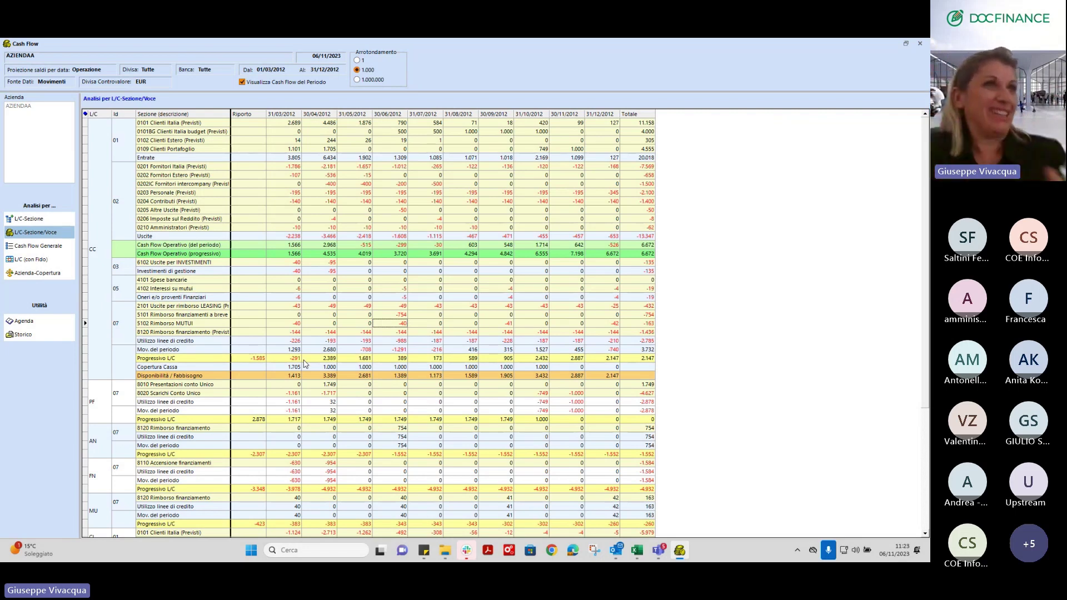
Step: Review the CC Progressivo L/C from Riporto to April 2012, and view and close the April Disponibilità / Fabbisogno breakdown by bank
click(213, 361)
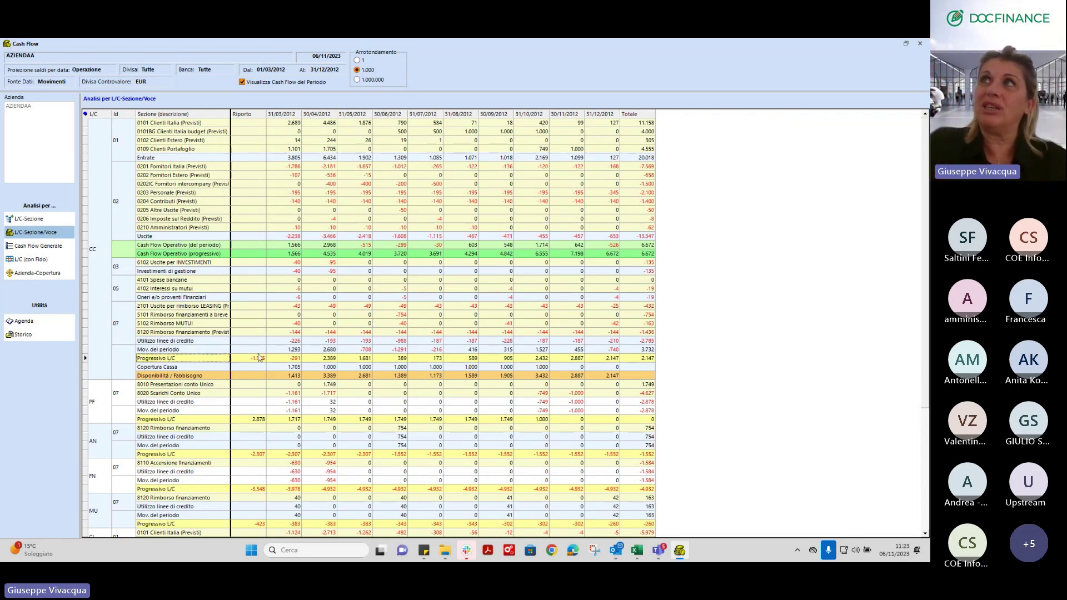
click(253, 361)
click(297, 361)
click(331, 360)
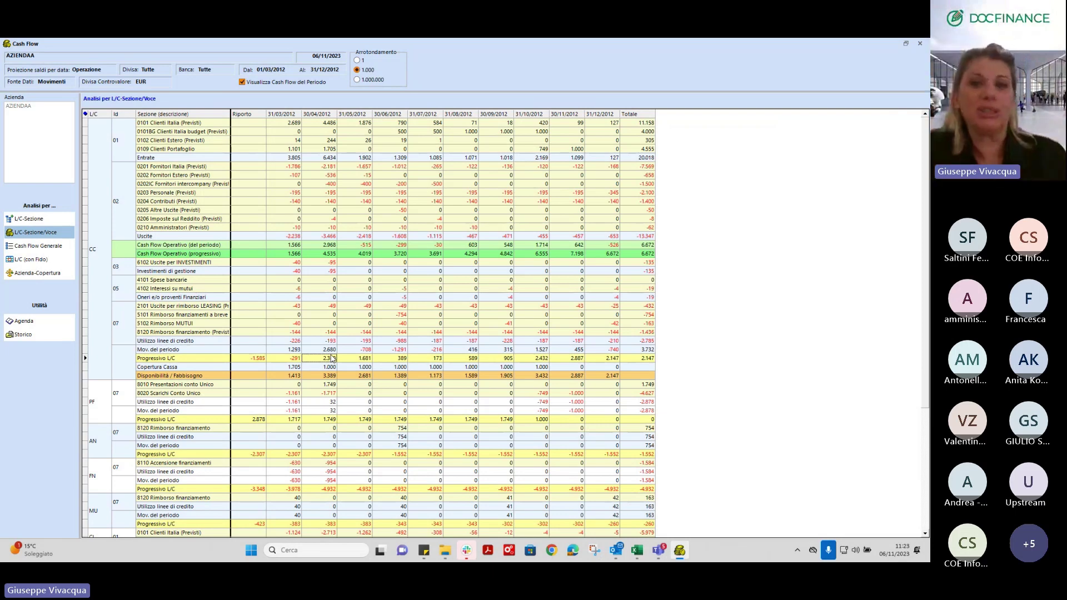
click(292, 363)
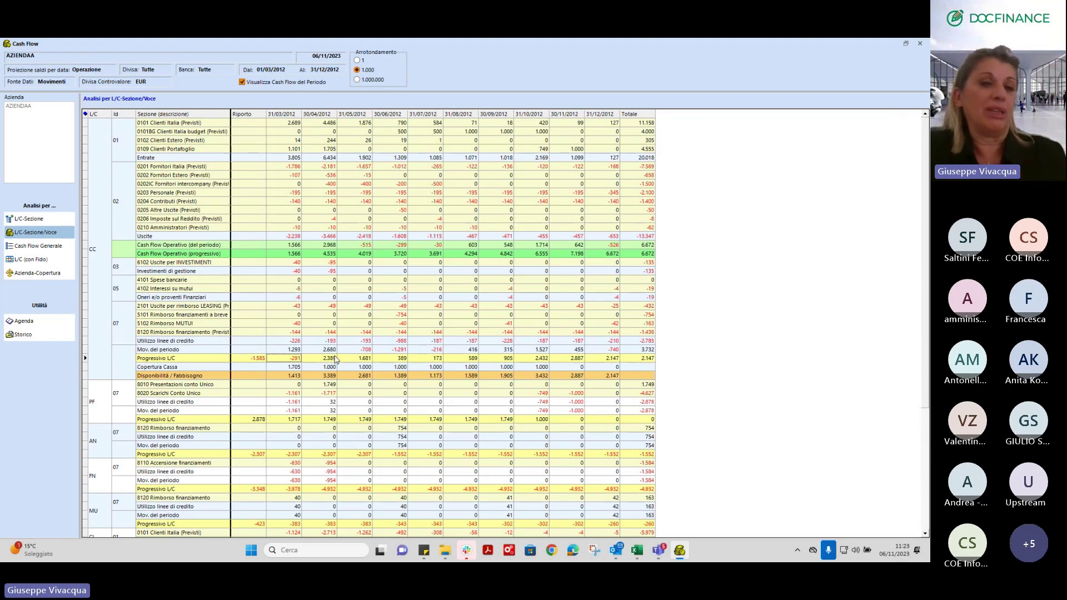
double_click(329, 376)
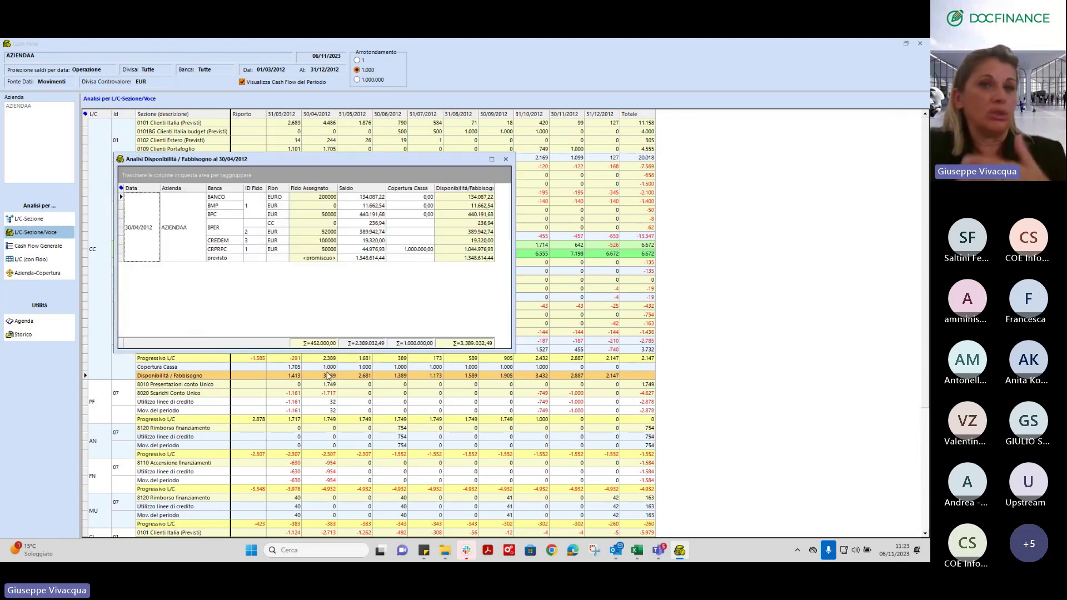
click(506, 158)
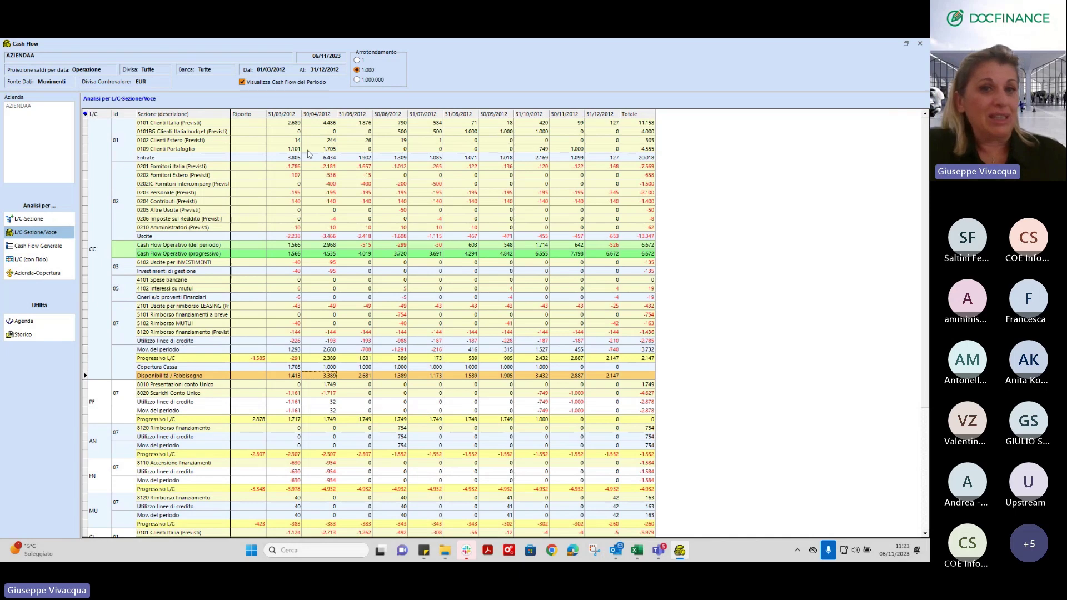
Step: Switch the cash flow to the L/C (con Fido) analysis and review the AN and MU credit lines
click(40, 259)
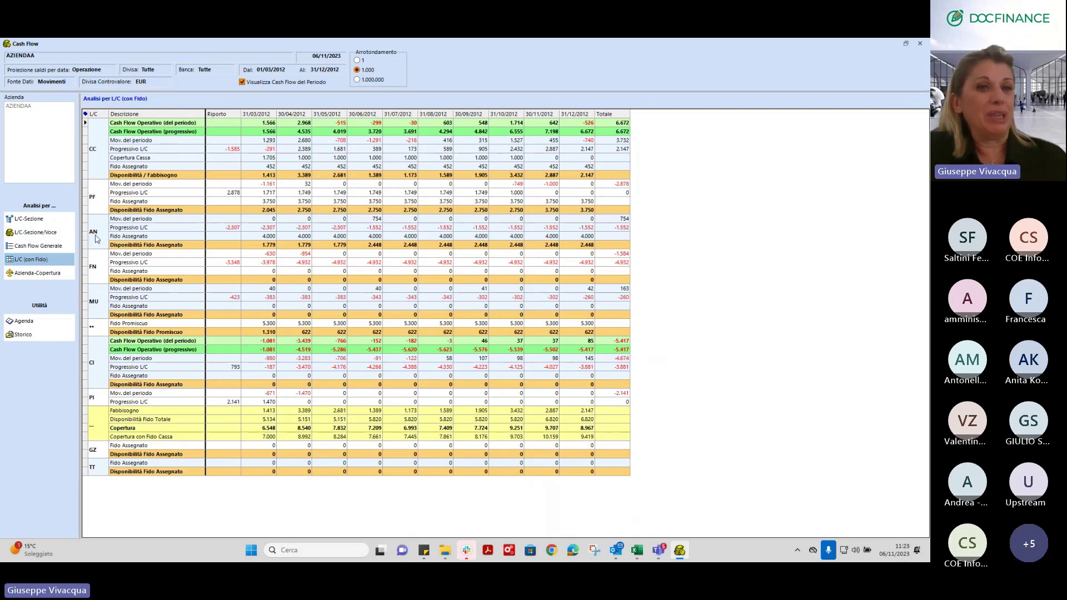
click(274, 245)
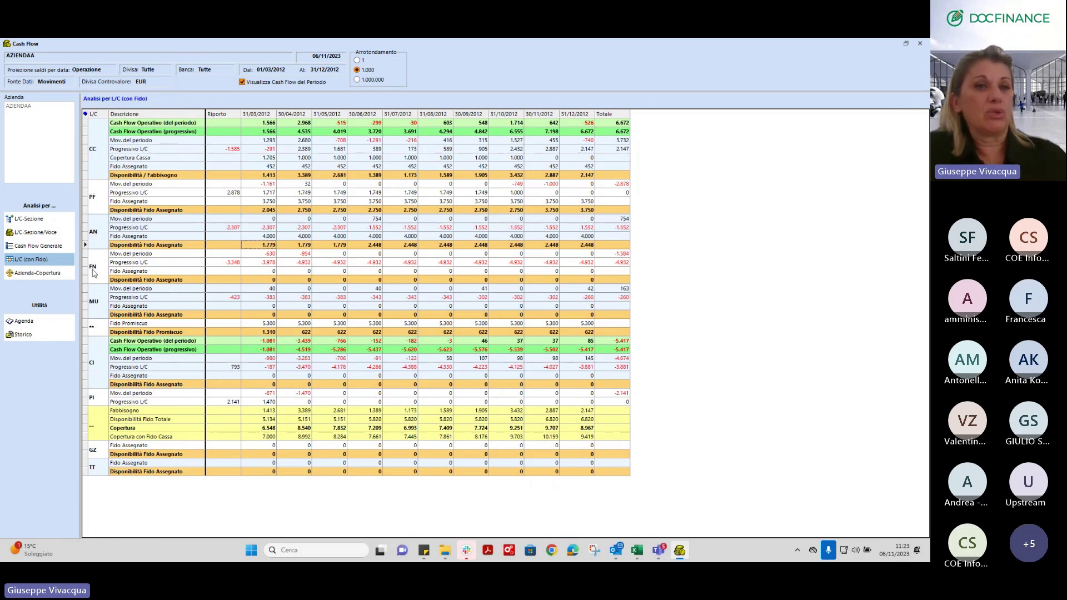
click(95, 301)
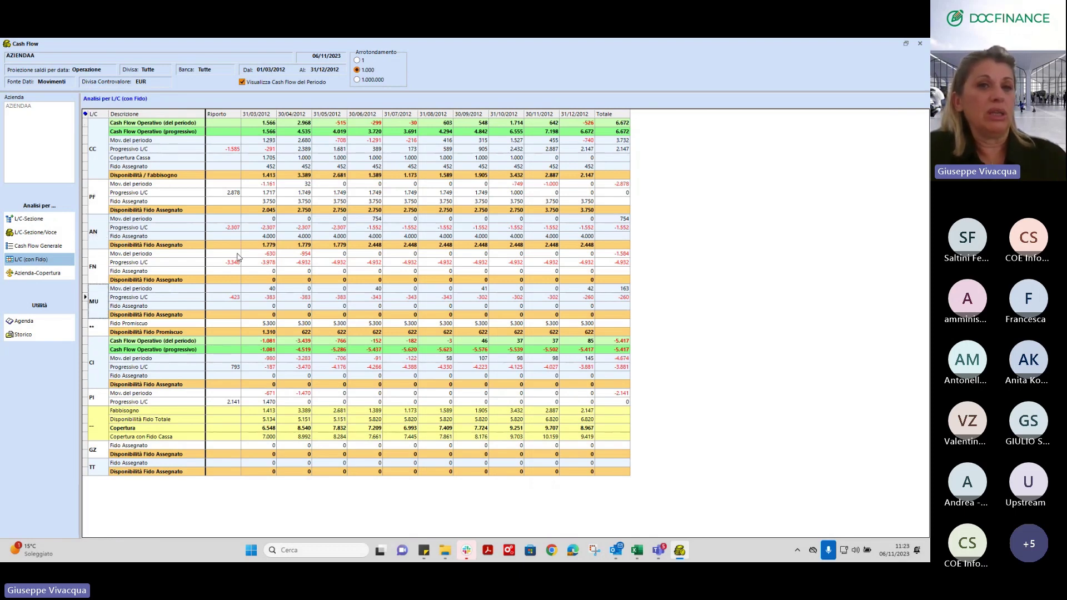
Step: Open the April 2012 PF Disponibilità Fido Assegnato breakdown and inspect BMP's assigned credit and CRPRPC's used credit
double_click(294, 211)
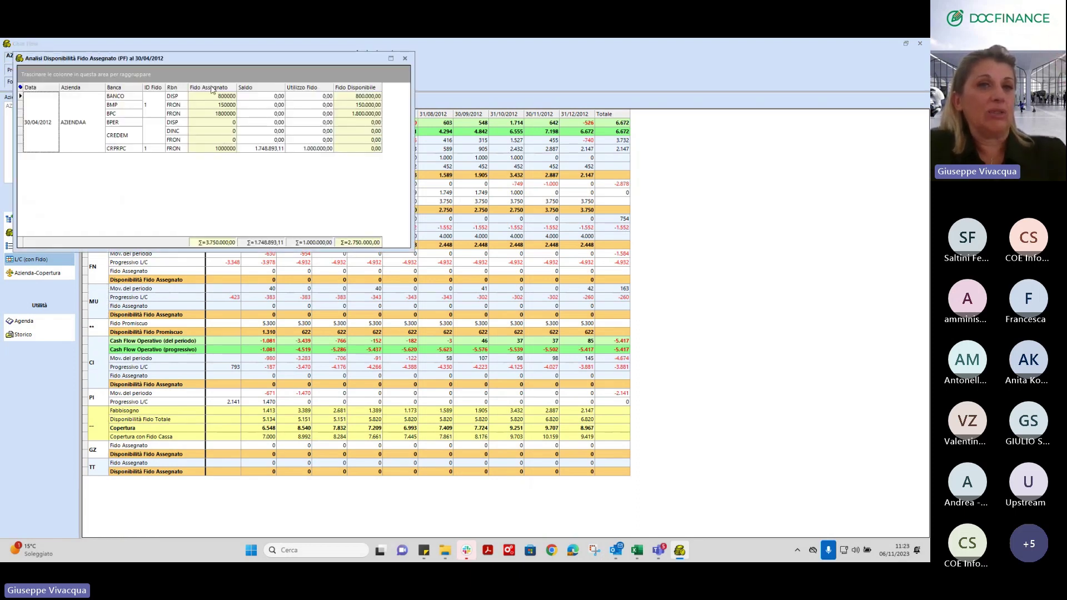
click(215, 104)
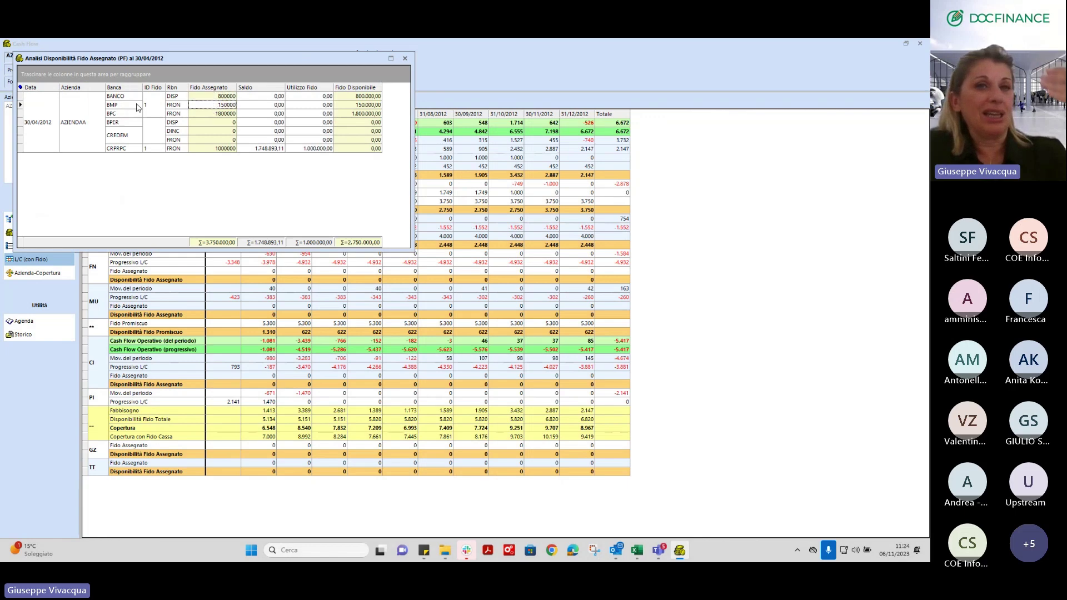
click(306, 149)
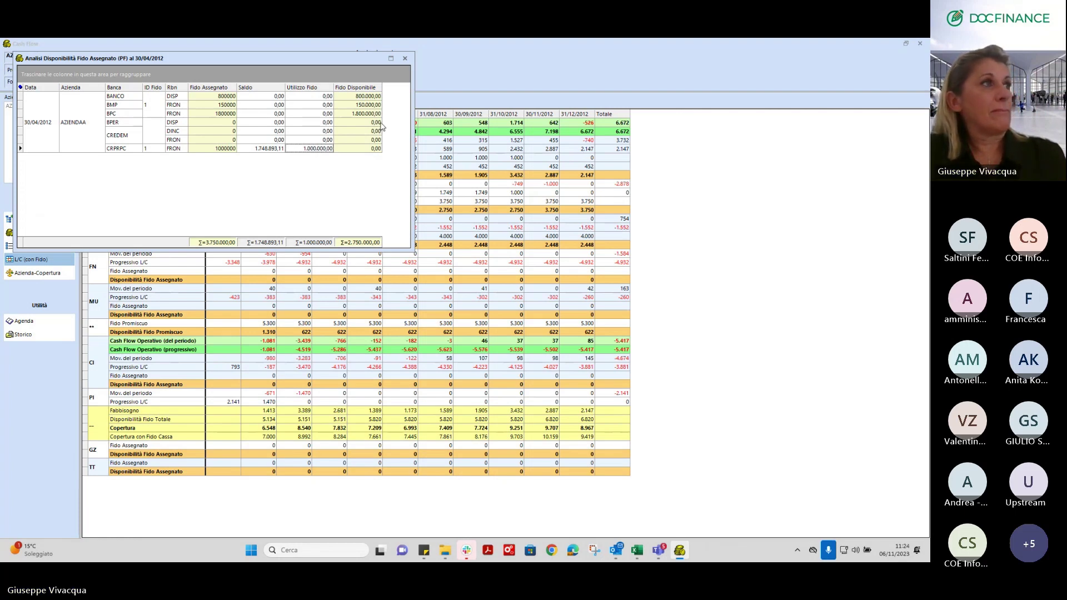
Step: Close the April 2012 PF credit breakdown and move the Cash Flow and Analisi Cash Flow windows aside to bring the DocFinance dashboard forward
click(406, 59)
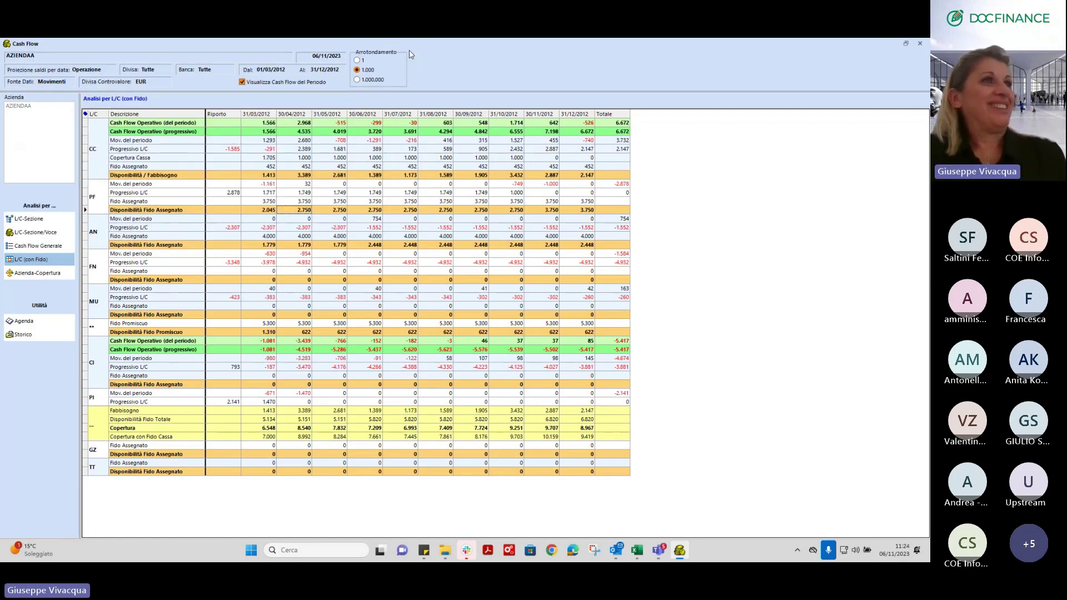
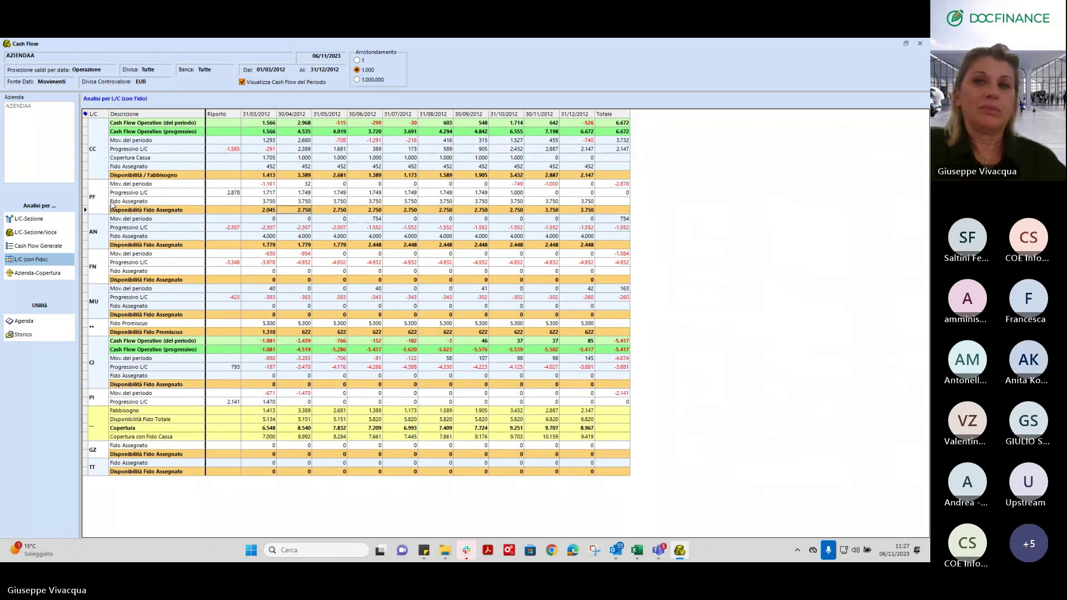
click(905, 43)
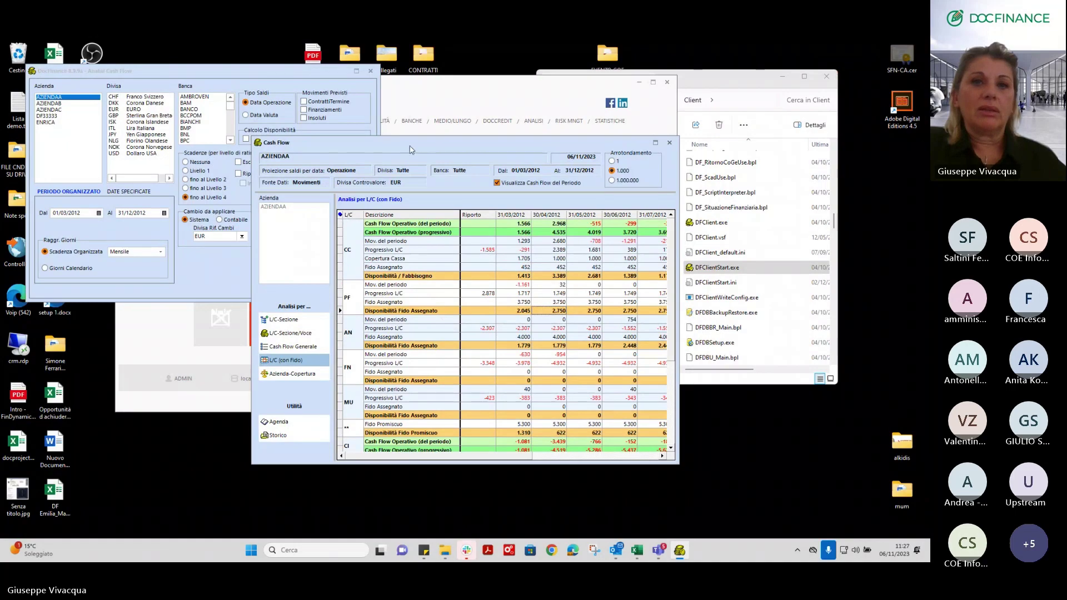
drag(439, 153, 209, 202)
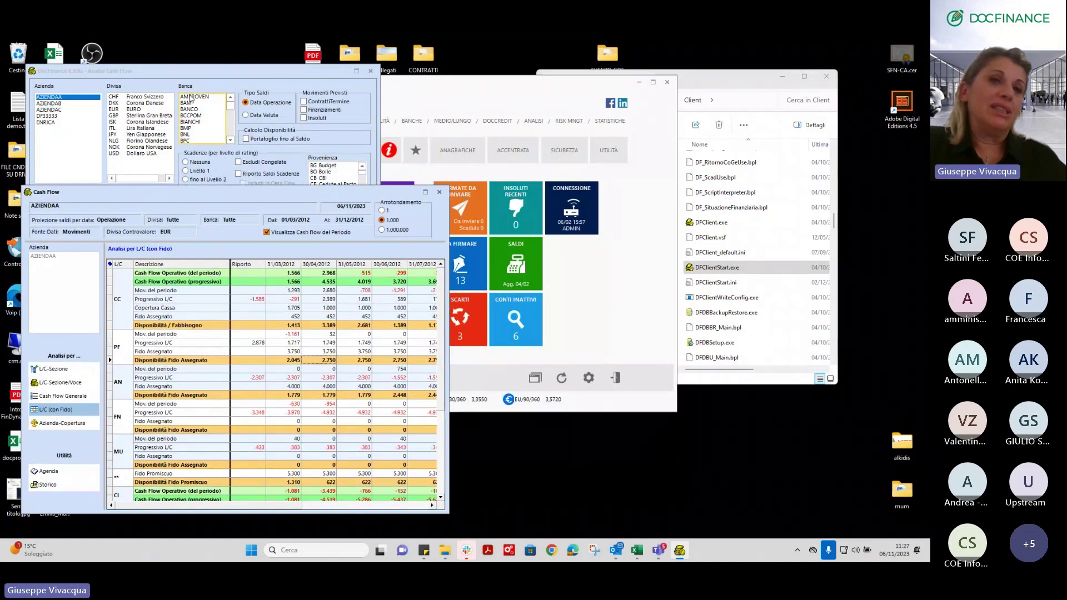
click(198, 72)
drag(197, 72, 178, 186)
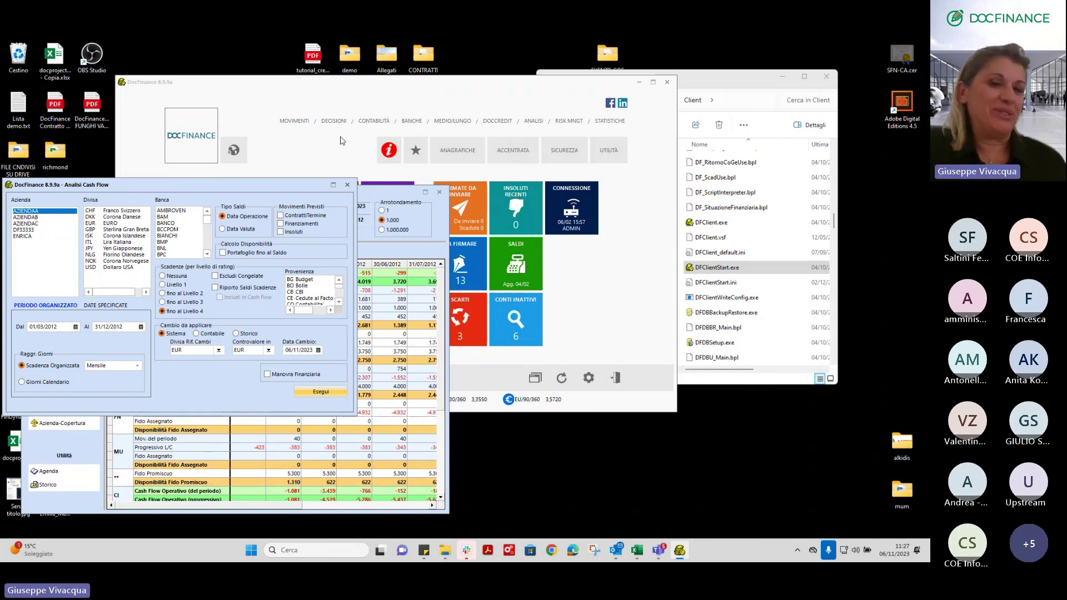
click(395, 155)
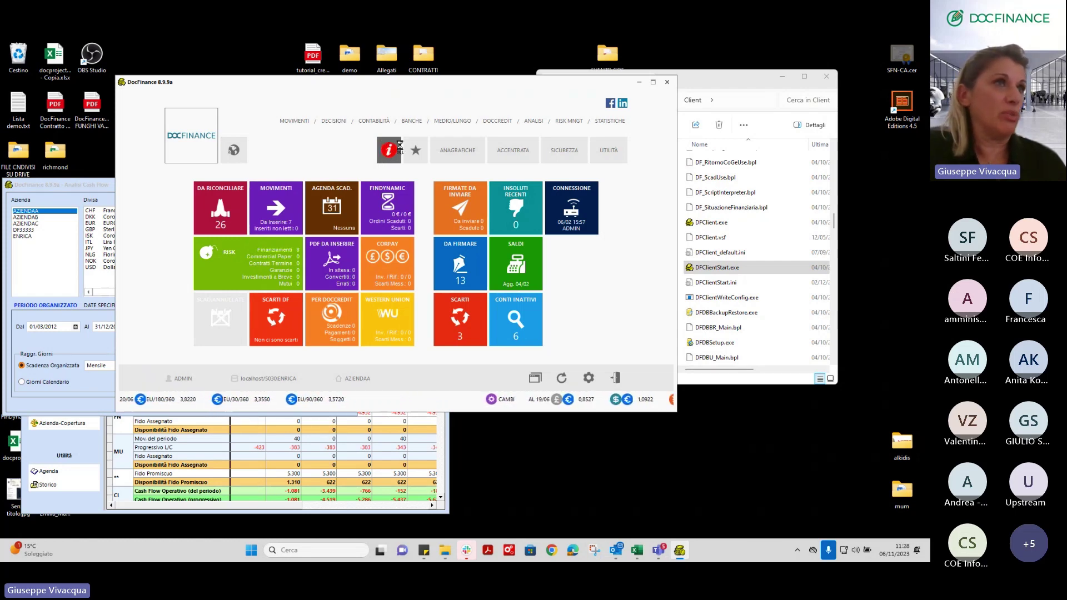
Step: Open the DocFinance Club portal from the dashboard and dismiss its Forum welcome message
click(398, 146)
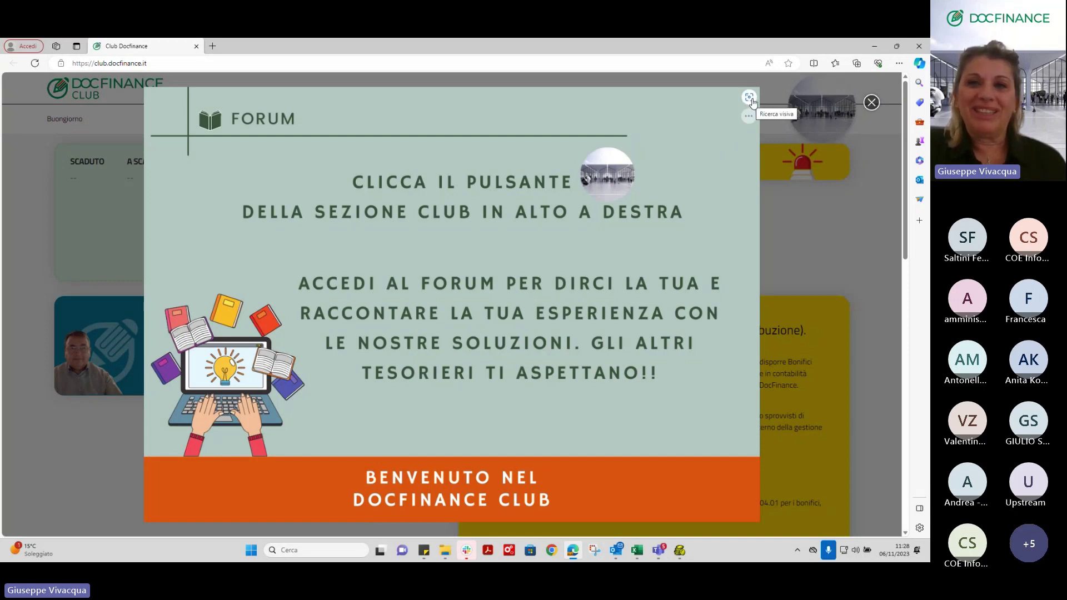
click(749, 97)
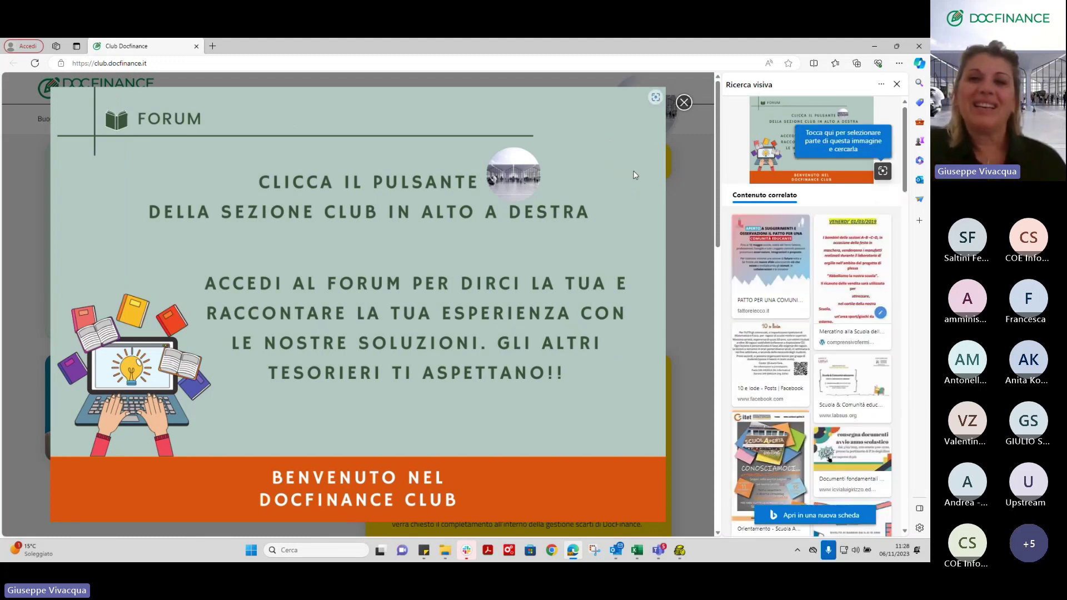
click(684, 102)
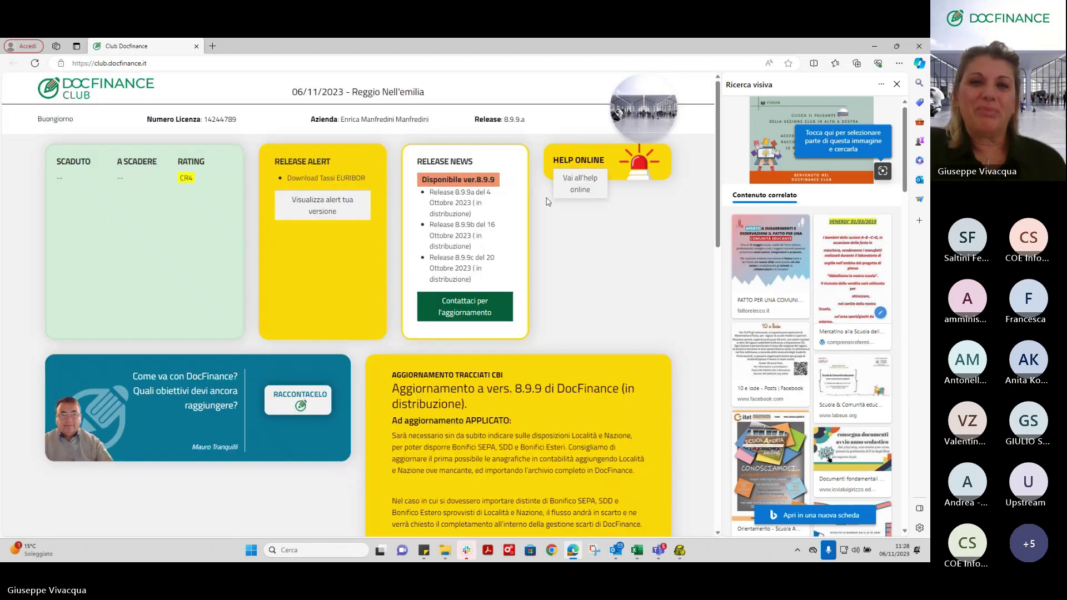
Step: Open the online help's Manuale and display the Condizioni Operazioni article in the Anagrafiche section
click(580, 185)
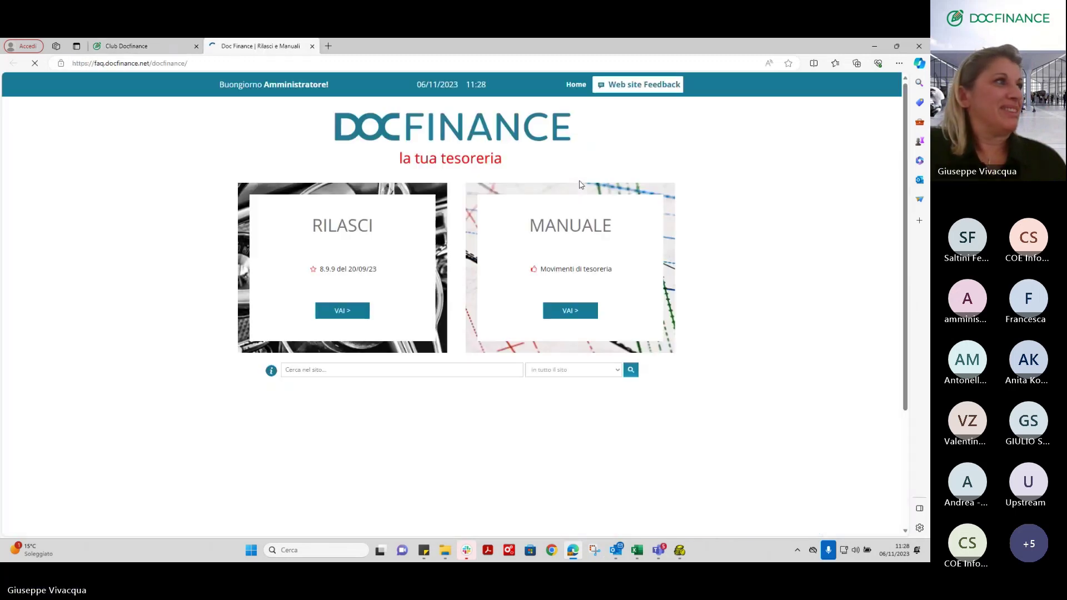
click(344, 370)
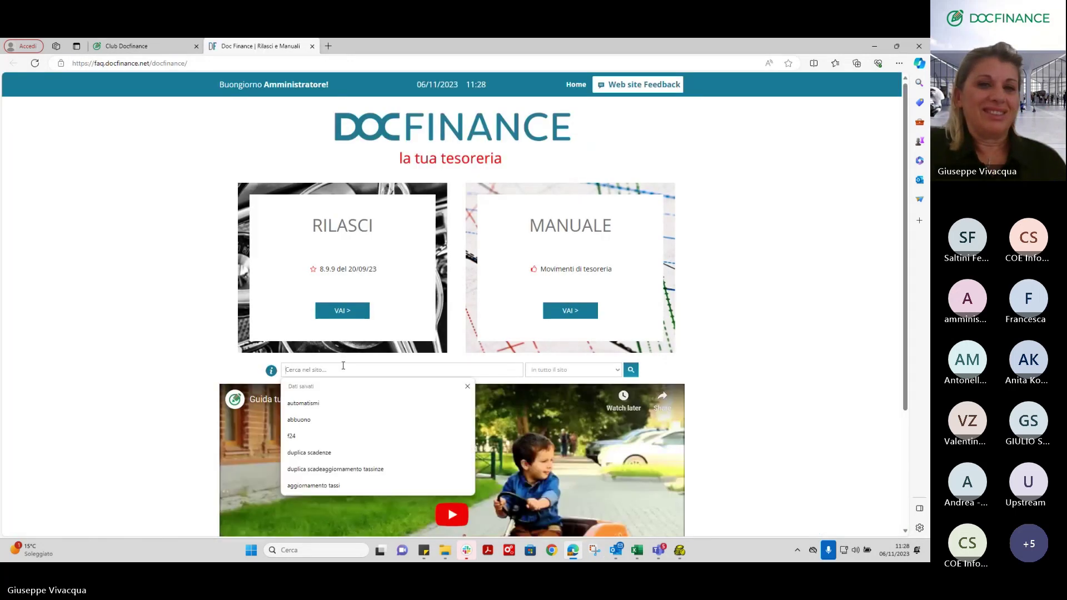
click(570, 315)
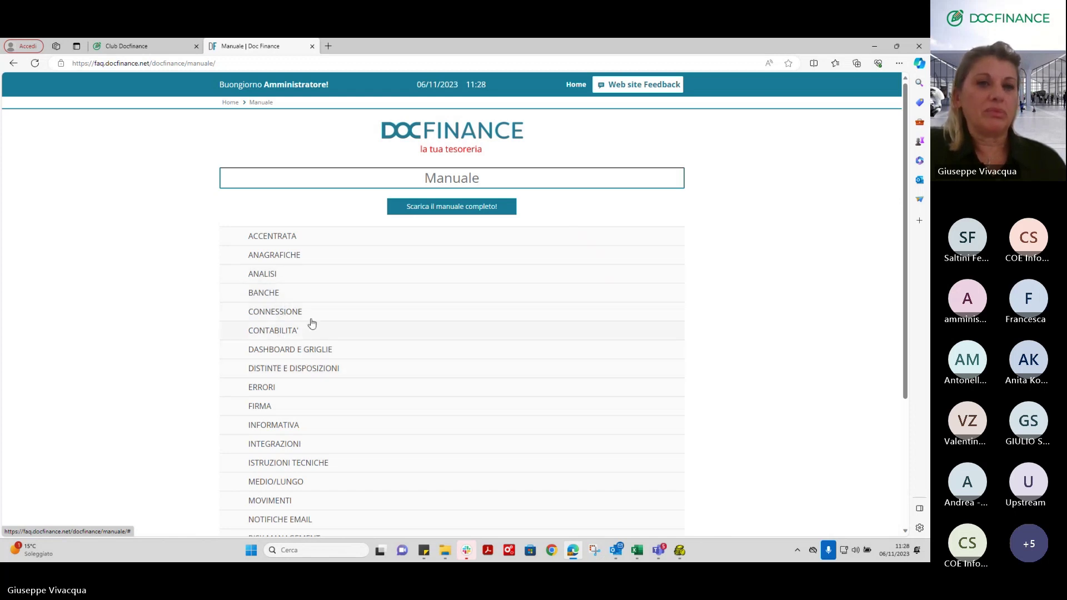
click(302, 255)
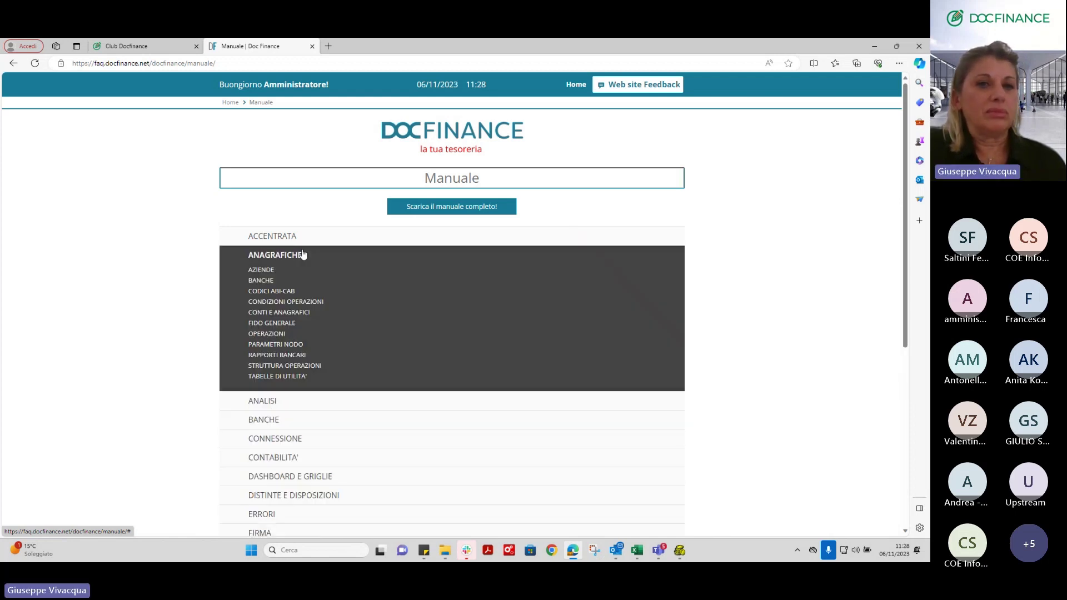
click(320, 302)
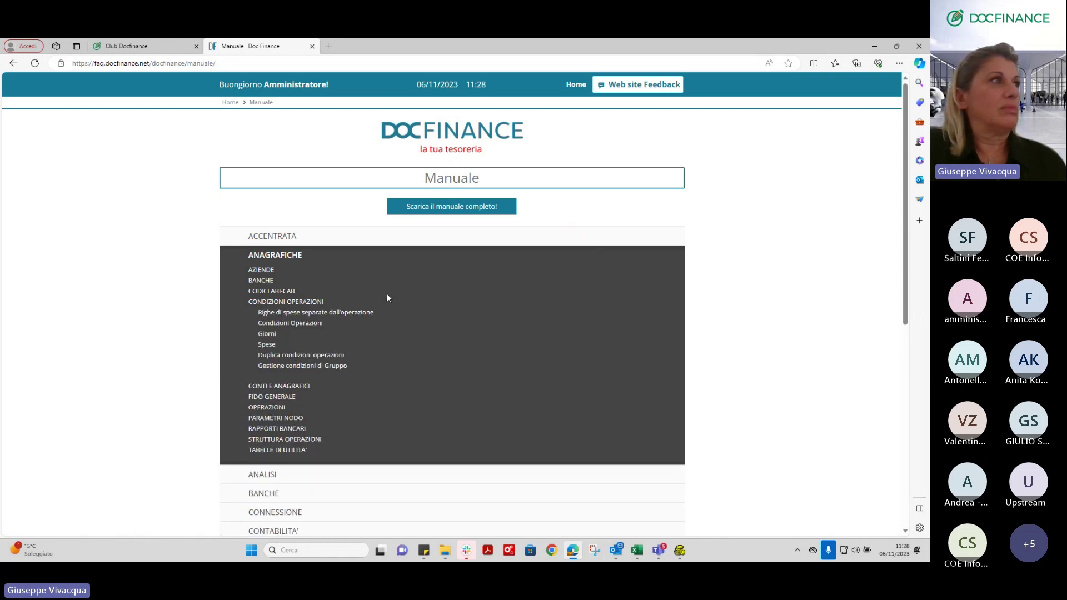
click(318, 324)
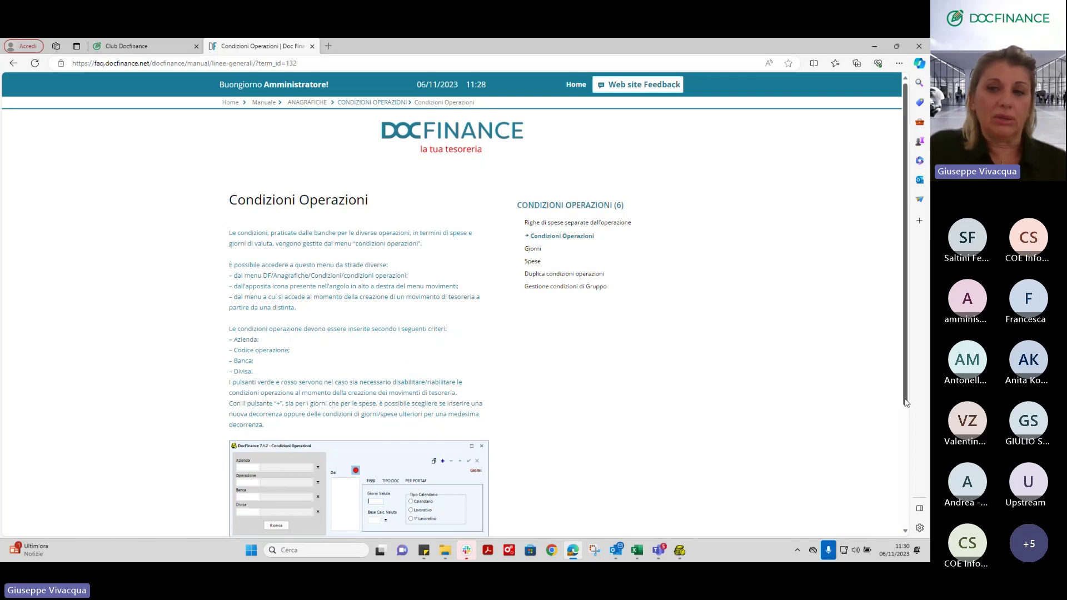
Step: Read through the Condizioni Operazioni article and the related Spese, Giorni, Duplica condizioni operazioni and Gestione condizioni di Gruppo pages
scroll(906, 403, down, 3)
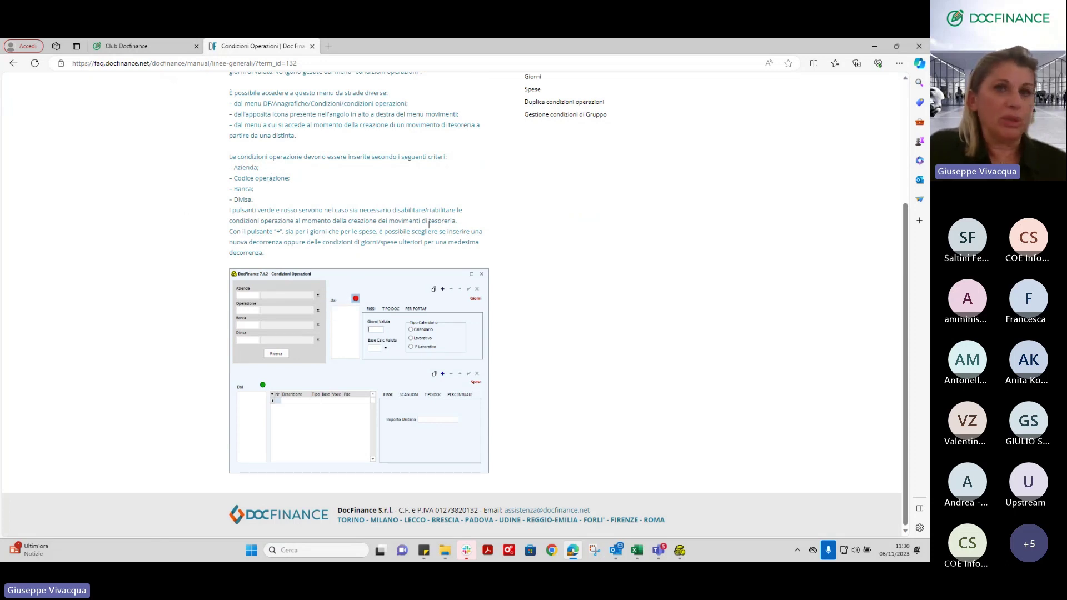
click(536, 91)
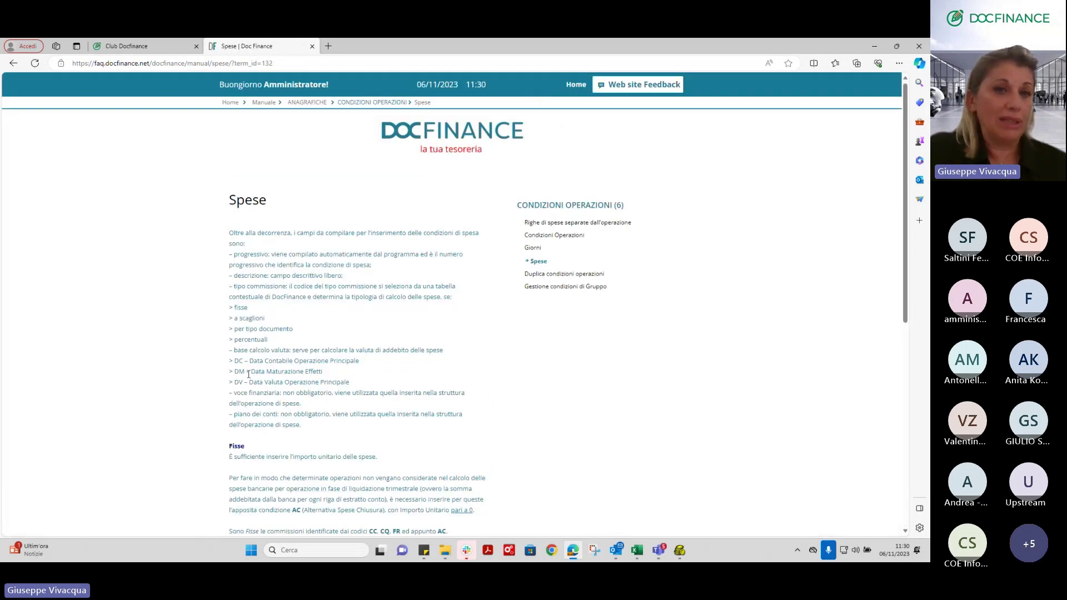
click(530, 250)
click(544, 275)
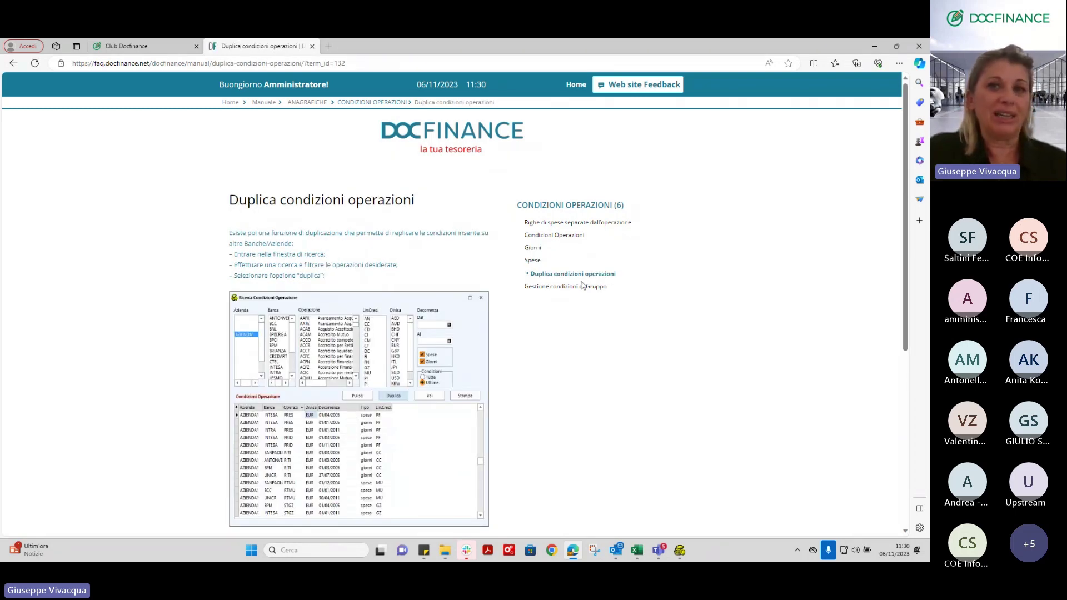
click(533, 289)
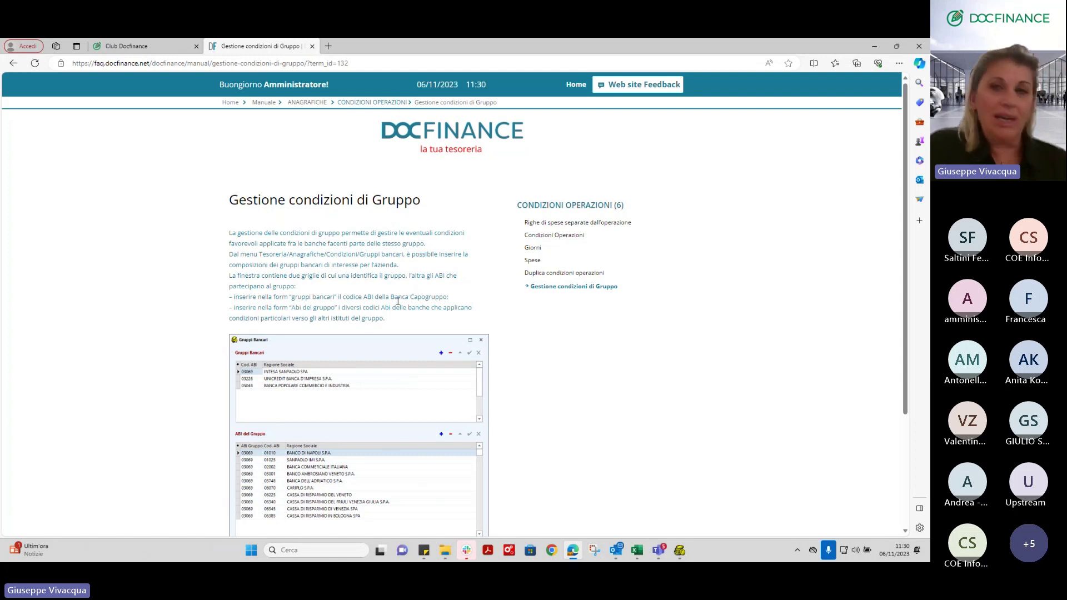
Step: Go back through the visited manual pages to the beginning of the Condizioni Operazioni article
click(13, 63)
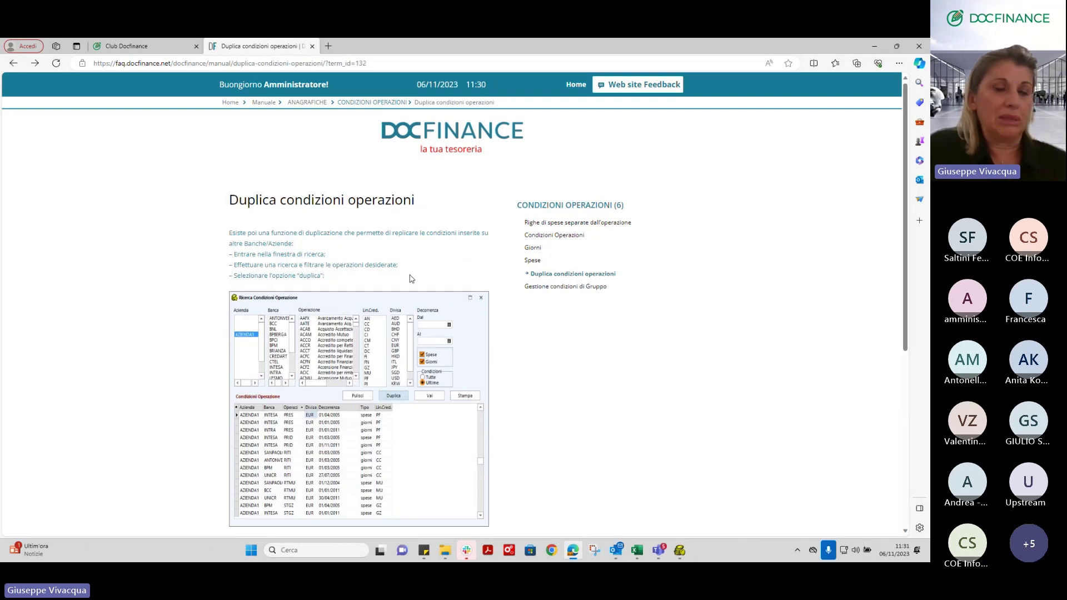
click(13, 63)
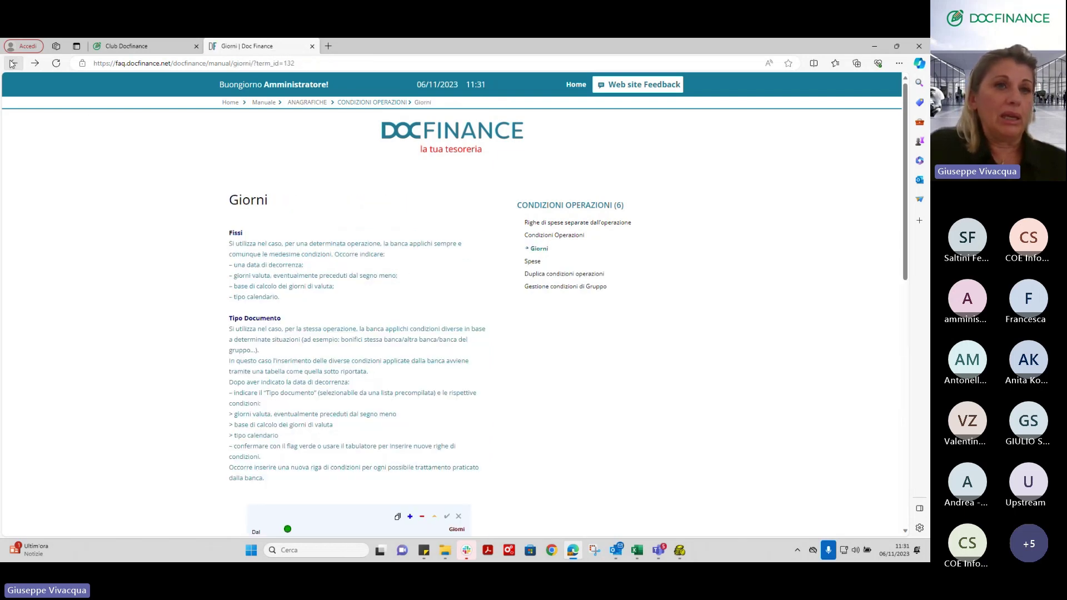
click(13, 63)
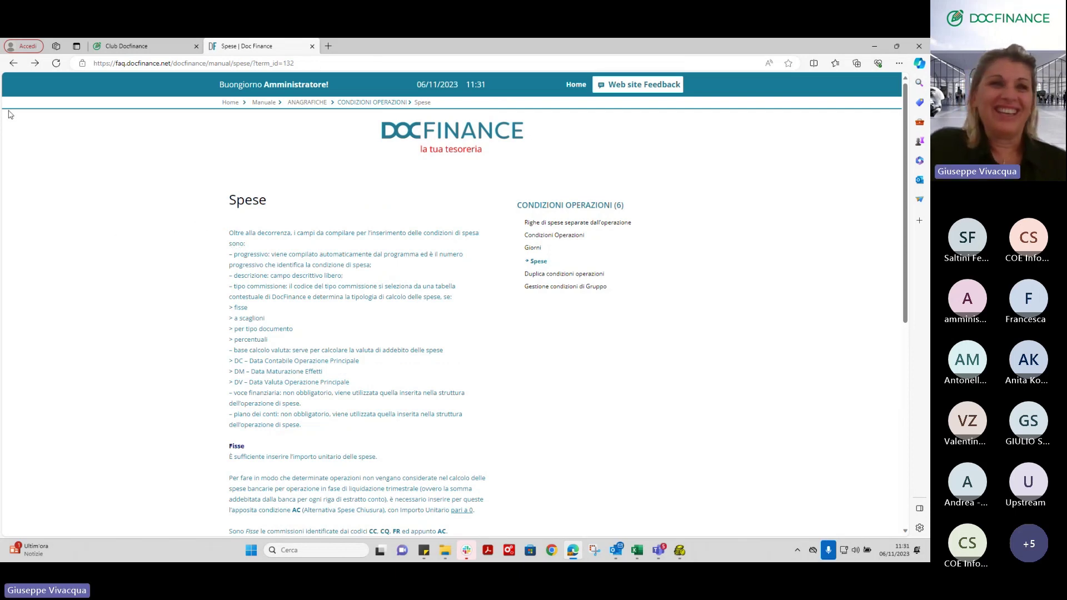
click(12, 63)
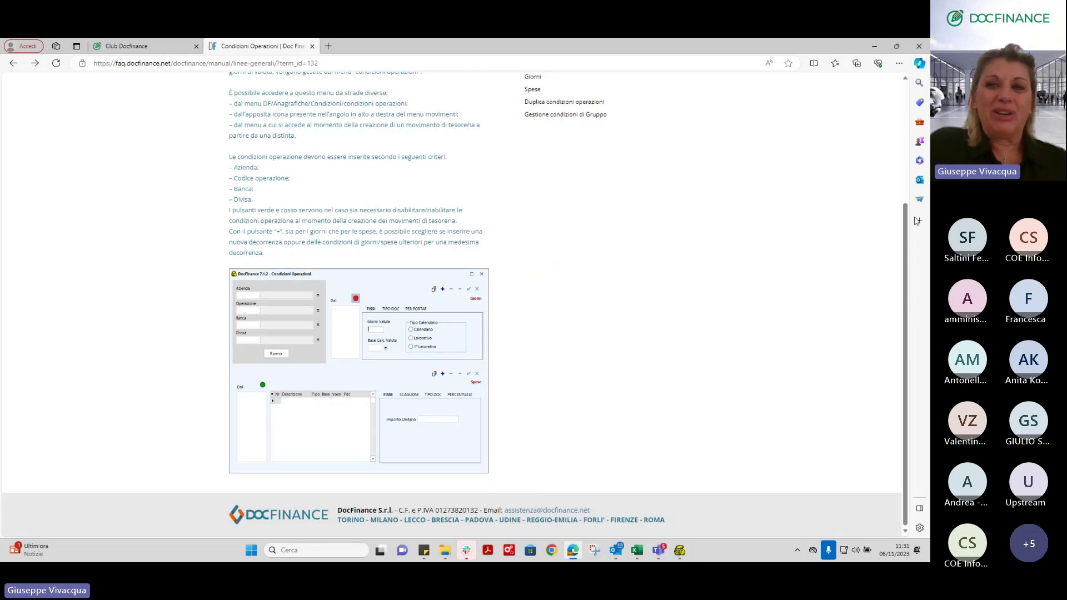
scroll(905, 210, up, 3)
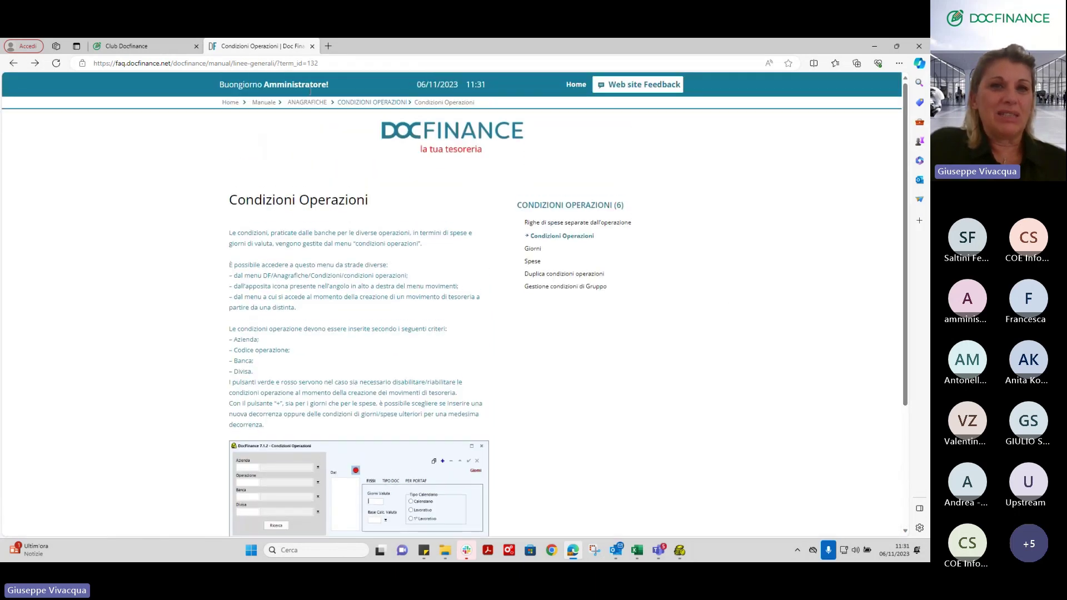
Step: Return to the Manuale index, view the Anagrafiche and Analisi topics, and close the online help
click(263, 102)
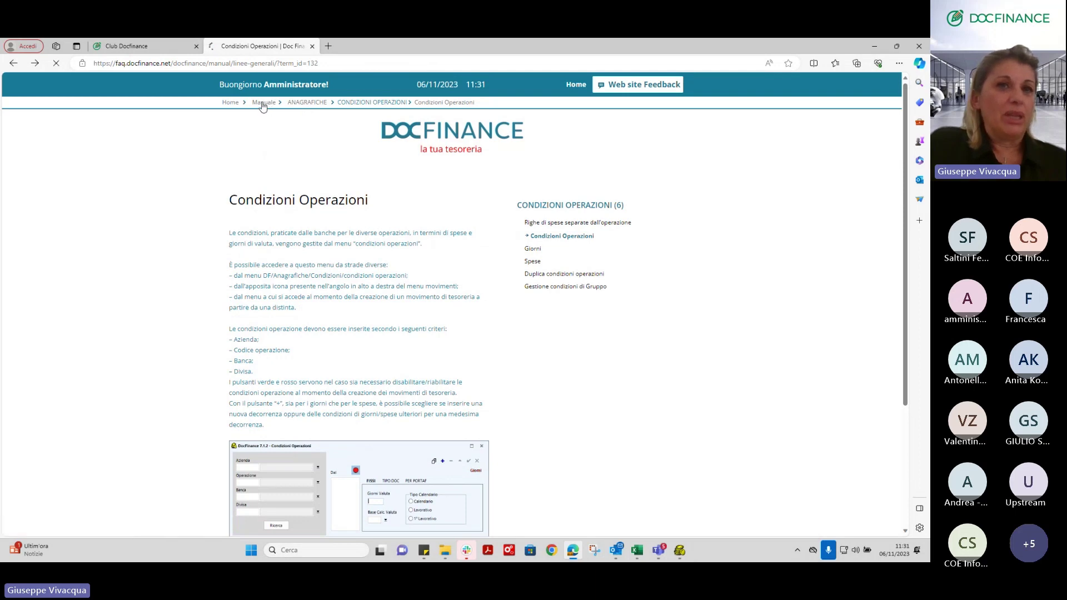
click(273, 254)
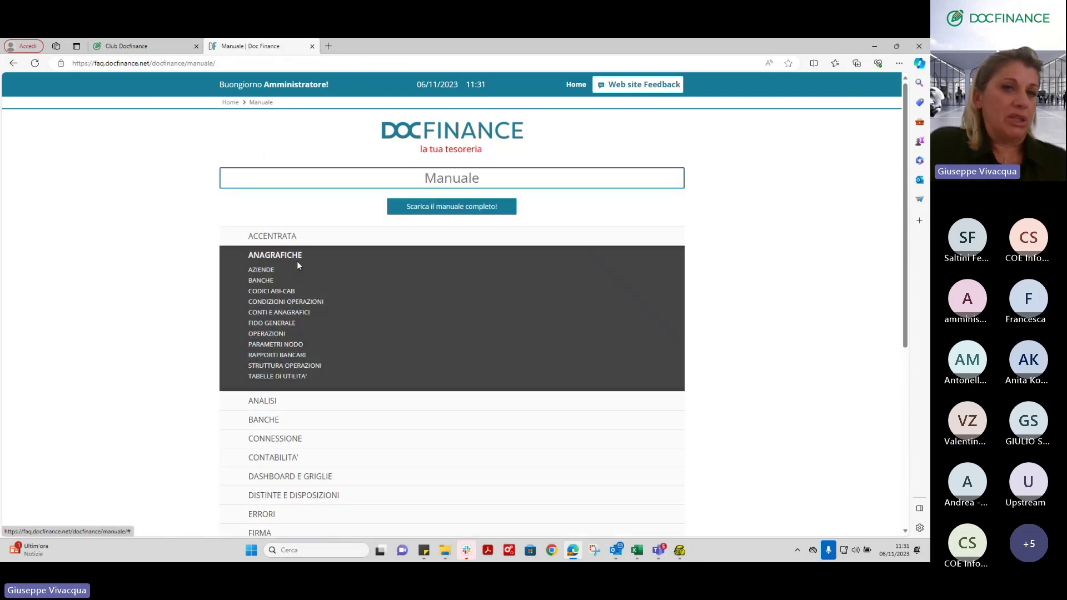
click(270, 405)
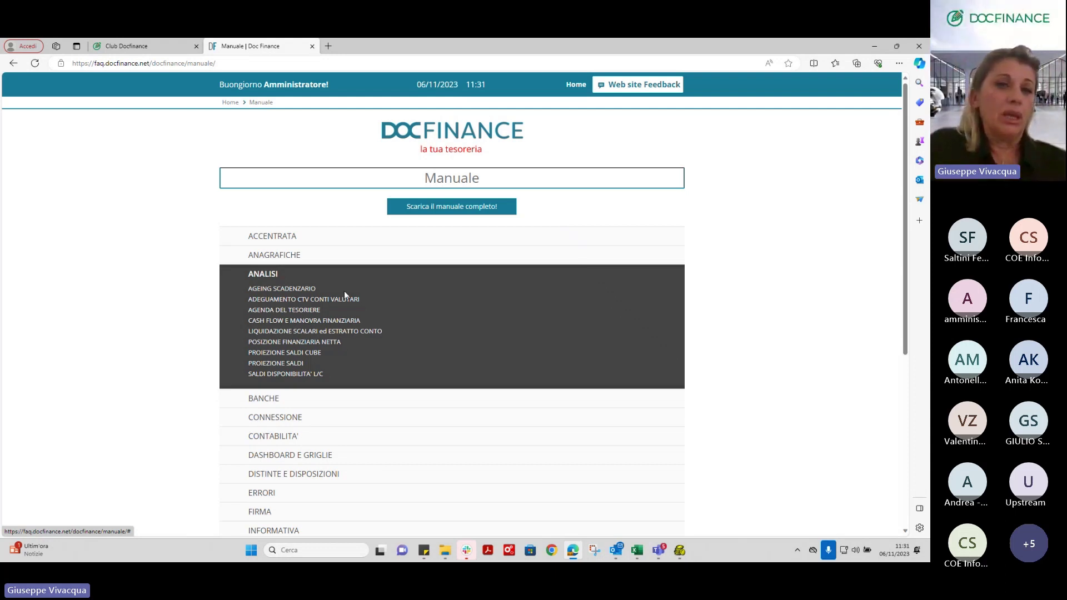
click(312, 47)
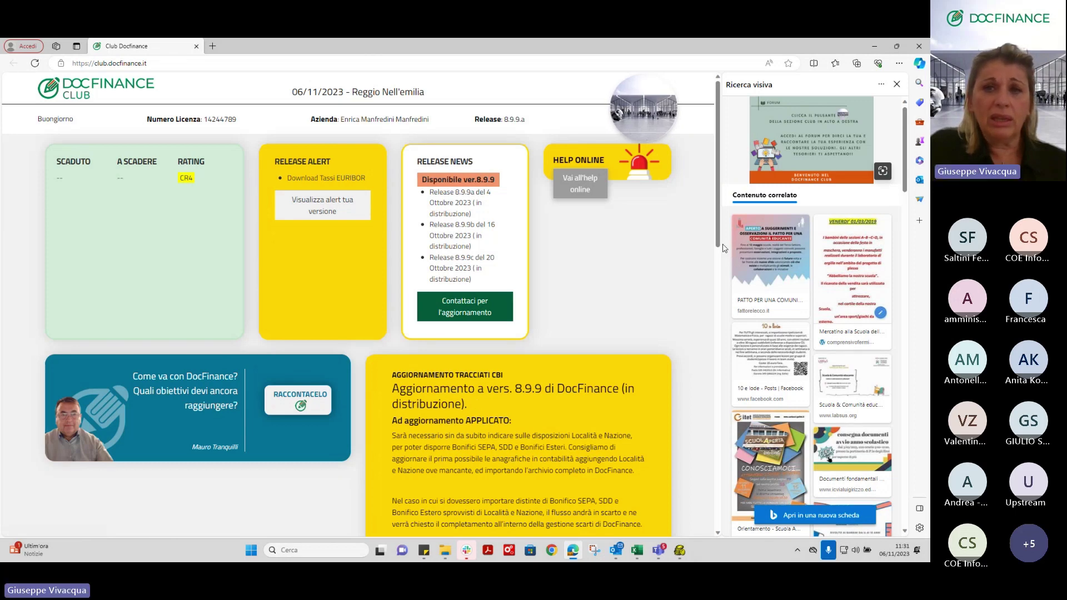
Step: Review the Club portal's support chat, open tickets and Informazioni Finanziarie, and close the portal
scroll(366, 345, down, 10)
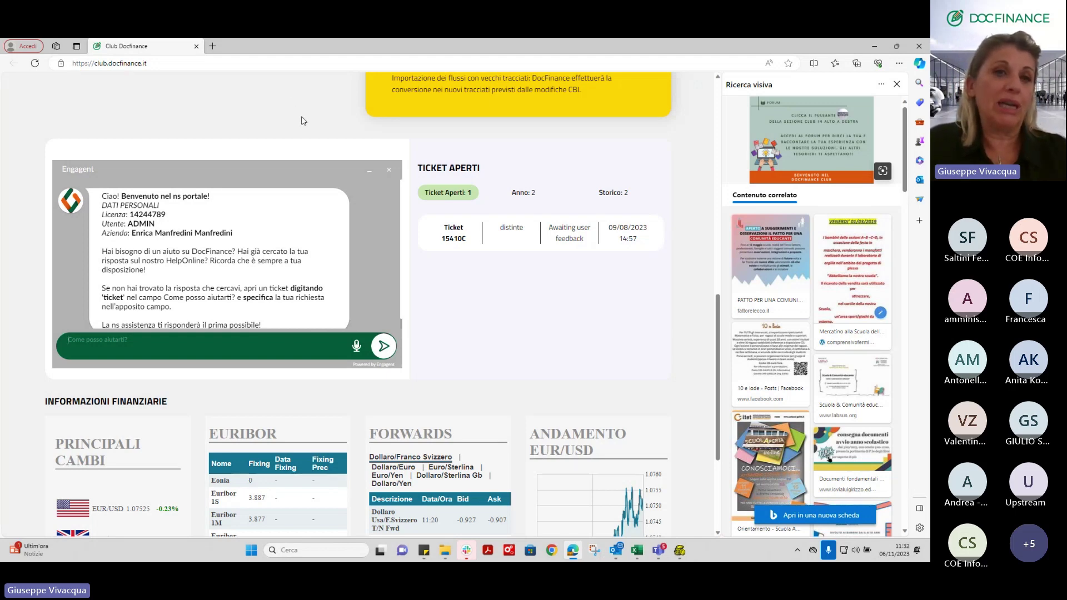
scroll(292, 105, down, 3)
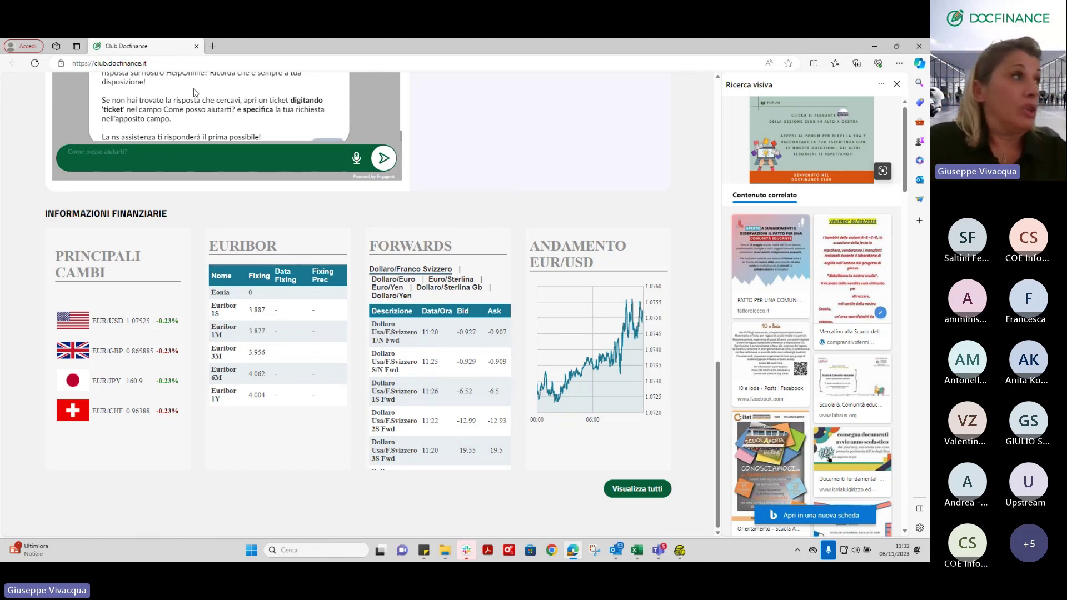
click(197, 47)
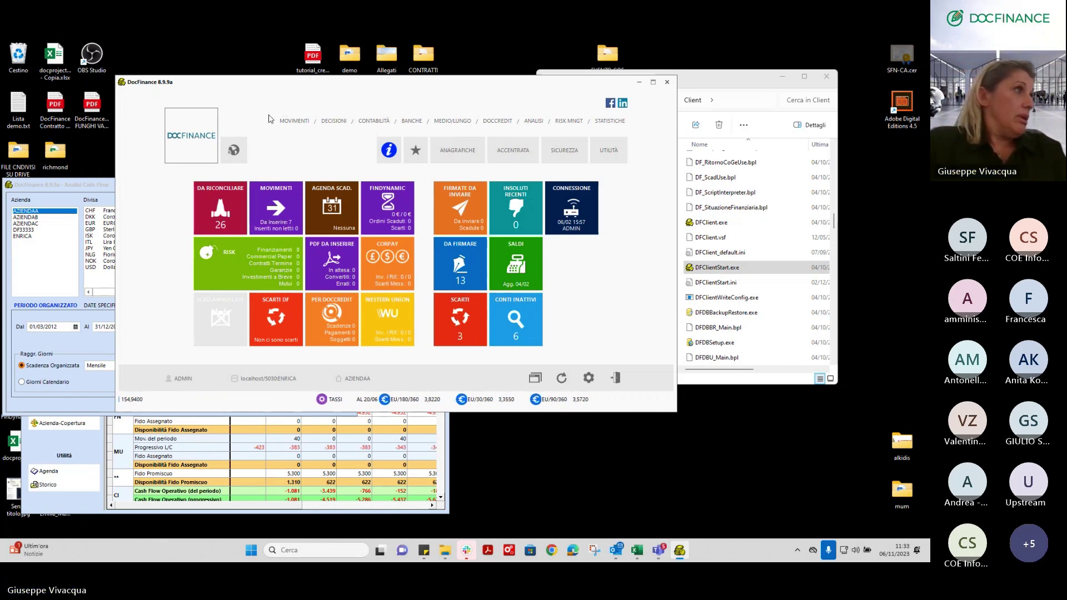
Step: View the Movimenti di Remote Banking da inserire in Tesoreria window from the dashboard and close it
click(275, 207)
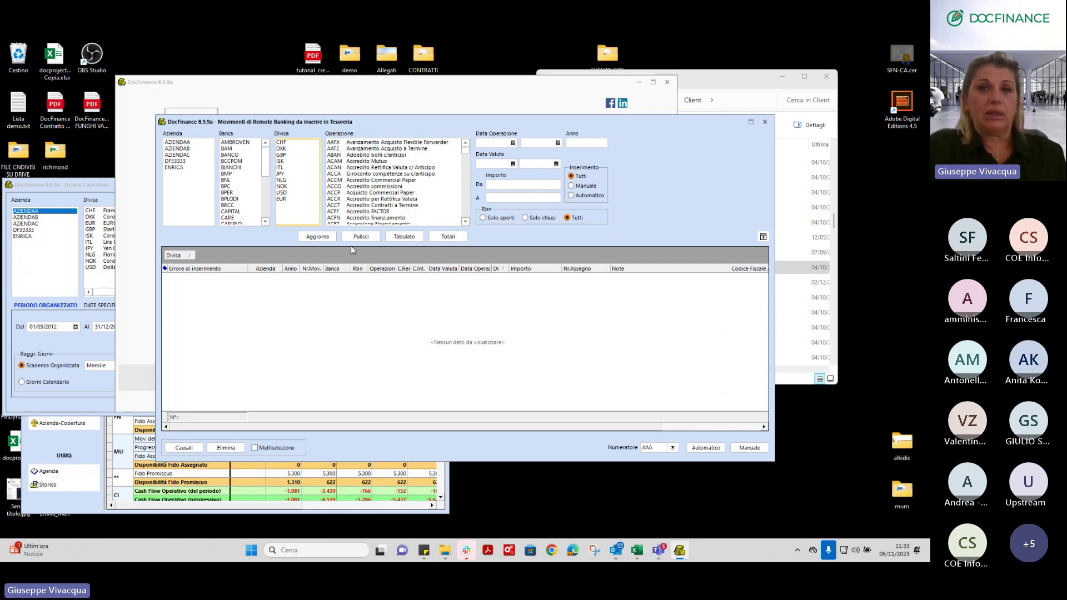
click(766, 121)
click(280, 225)
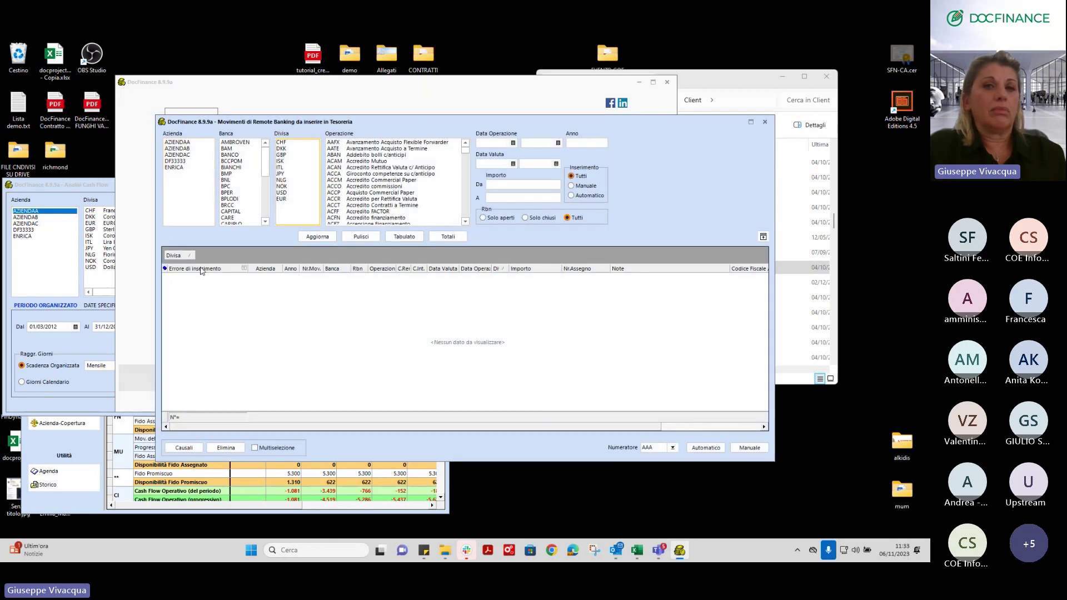
click(765, 122)
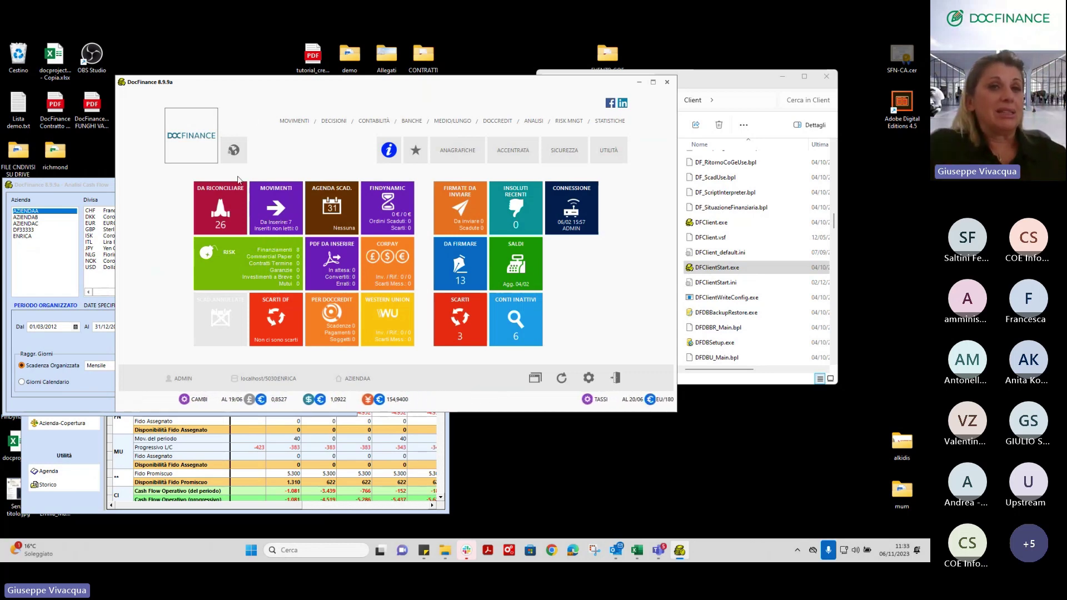
Step: Open the Prospetto di Spunta from the dashboard and show the manual bank reconciliation of AZIENDAA's BPC account in a maximized window
click(232, 199)
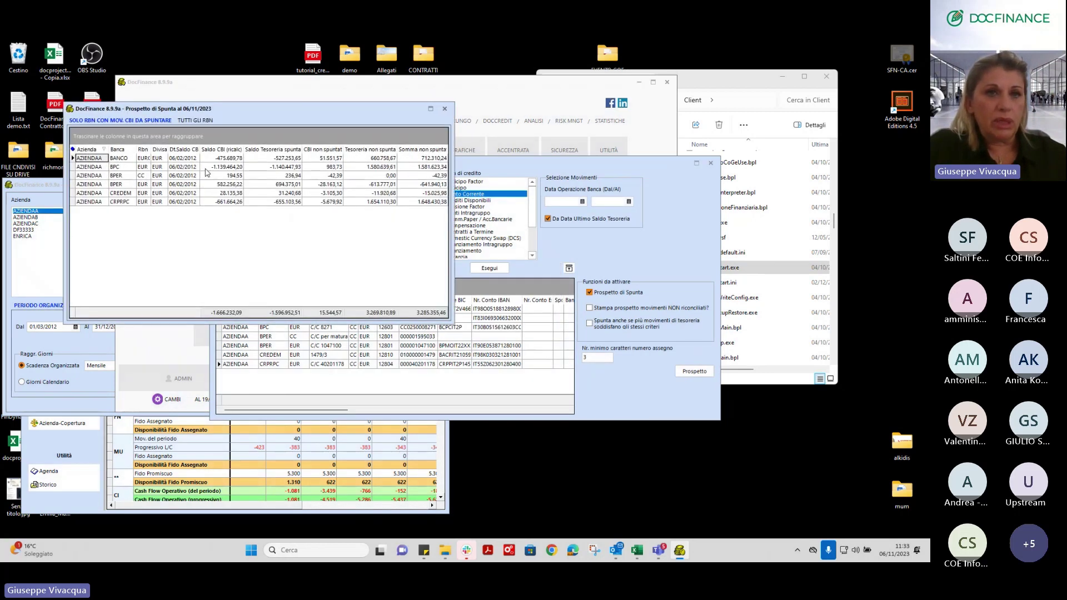
click(214, 168)
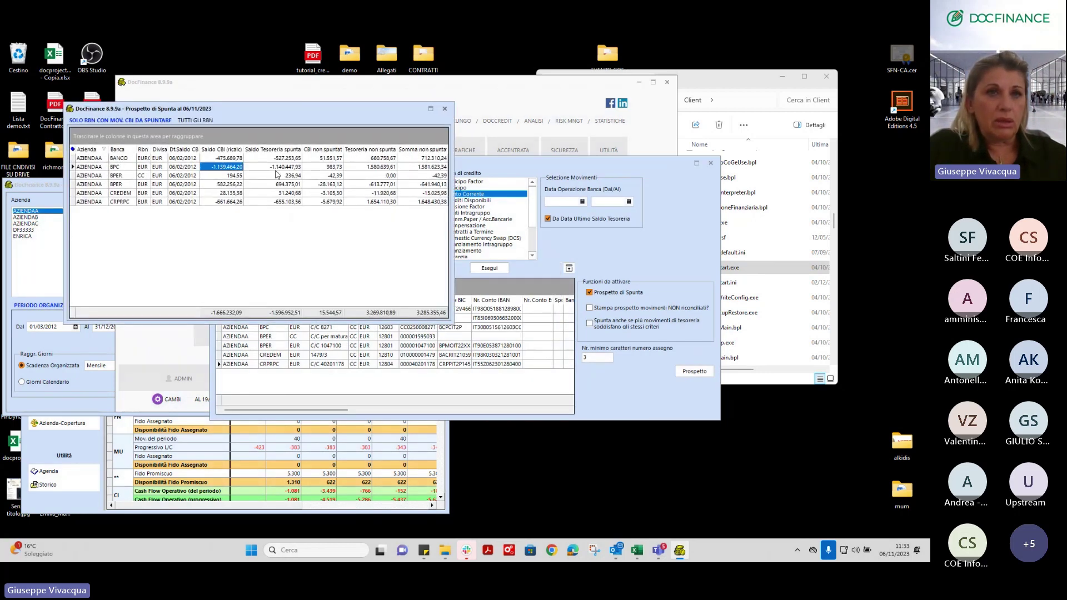
click(294, 172)
double_click(299, 173)
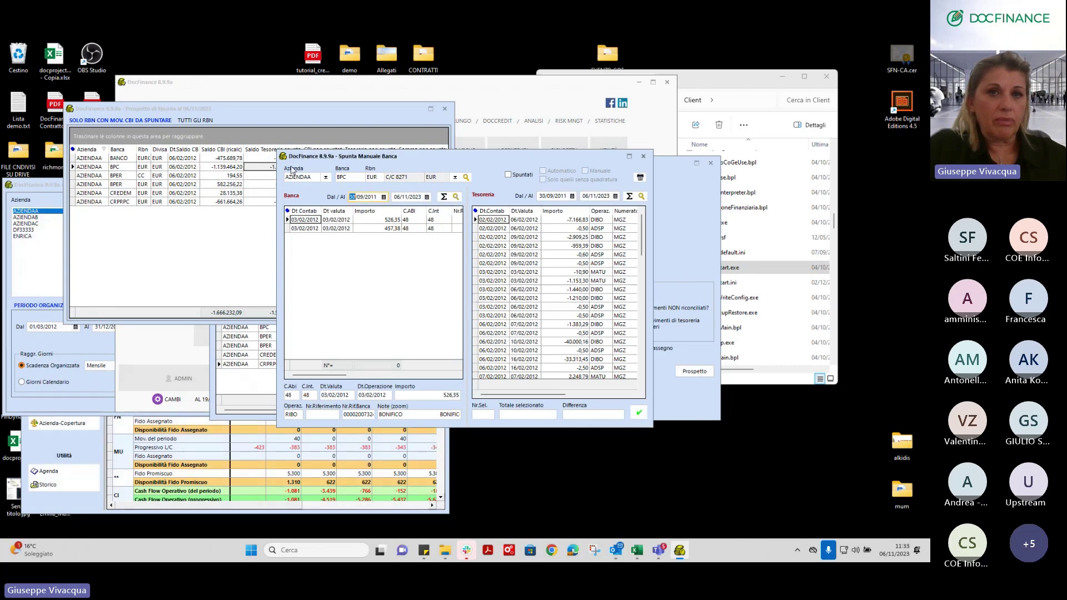
click(629, 159)
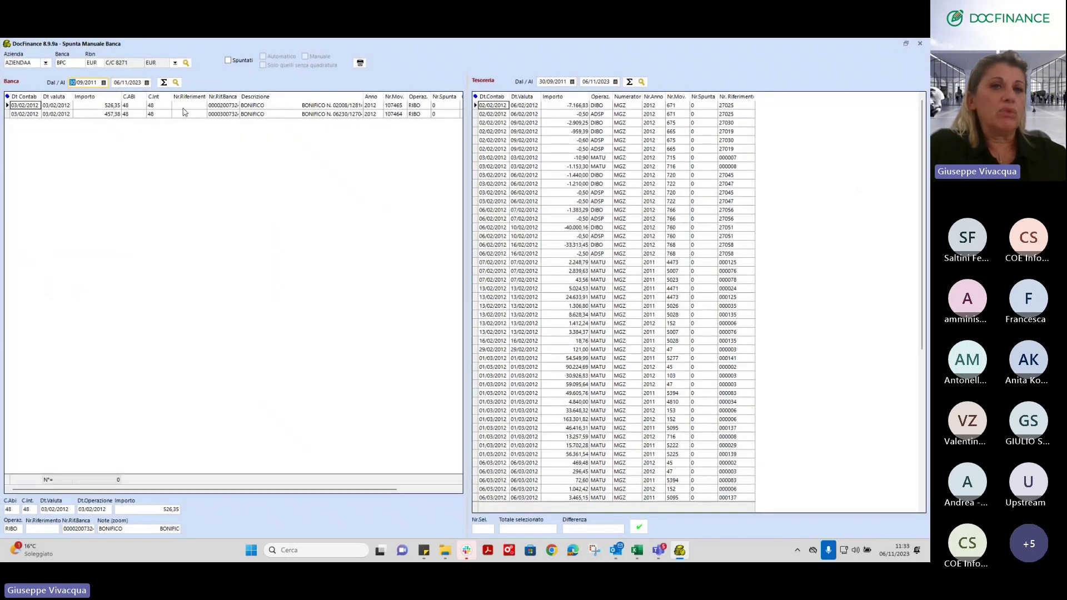
Step: Widen the bank list's Descrizione column and start a treasury movement from the first bonifico, closing the Ricerca Scadenze and Saldaconto windows
click(362, 105)
drag(362, 97, 448, 97)
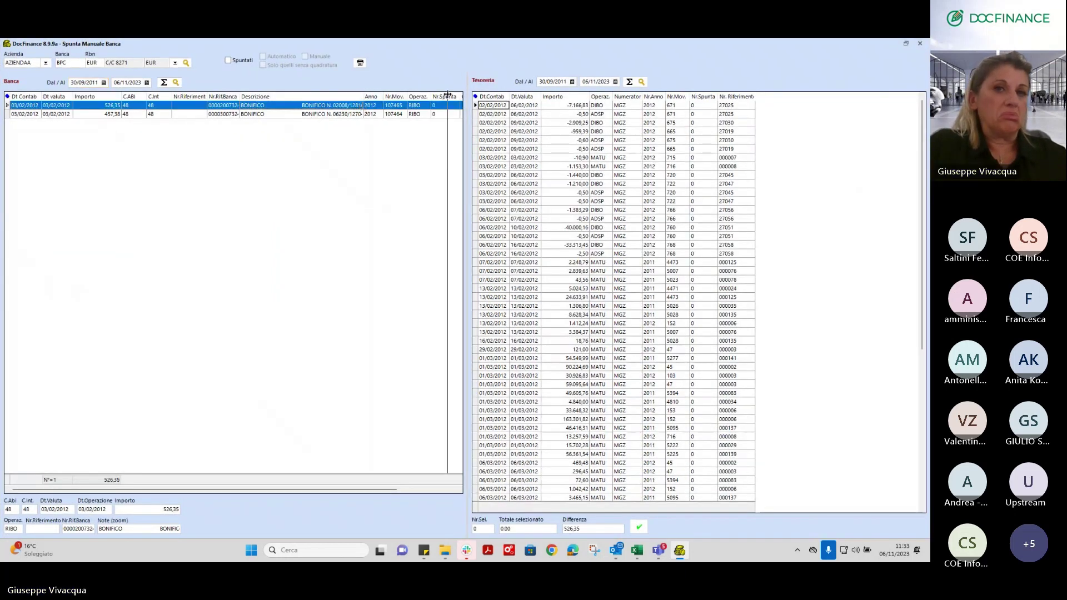
double_click(109, 107)
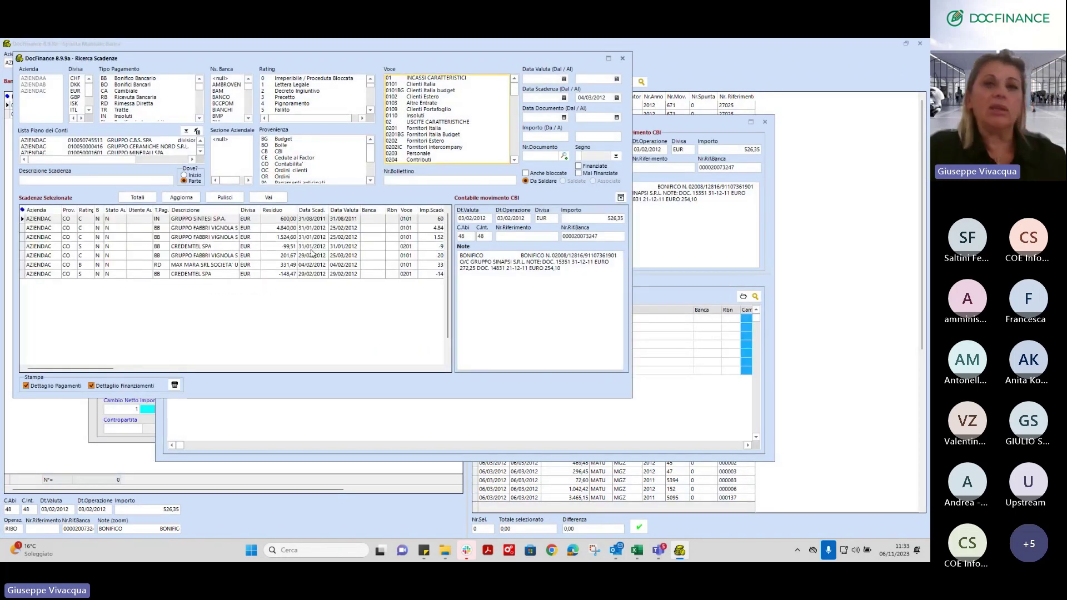
click(622, 58)
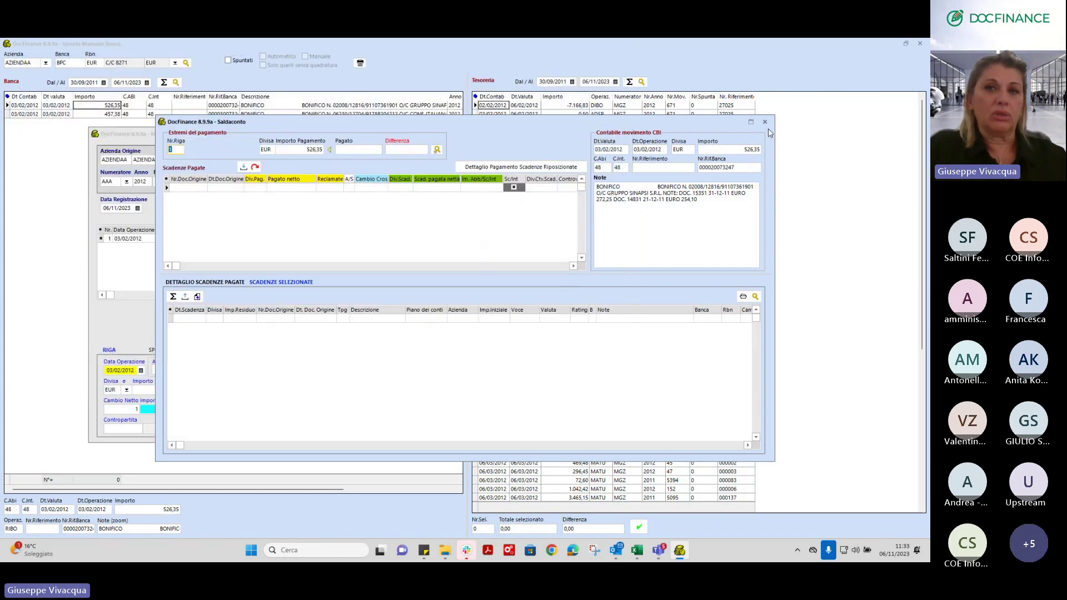
click(764, 122)
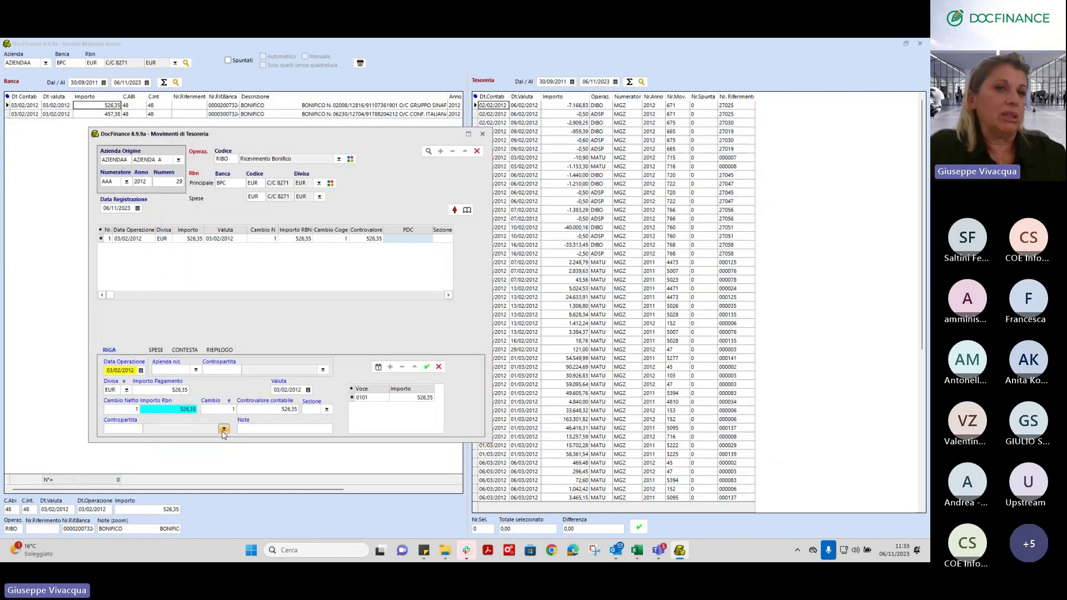
Step: Set the movement's Contropartita to ABAX SERVICE SRL by searching the registry for Tipo Anagrafica C (Cliente)
click(223, 429)
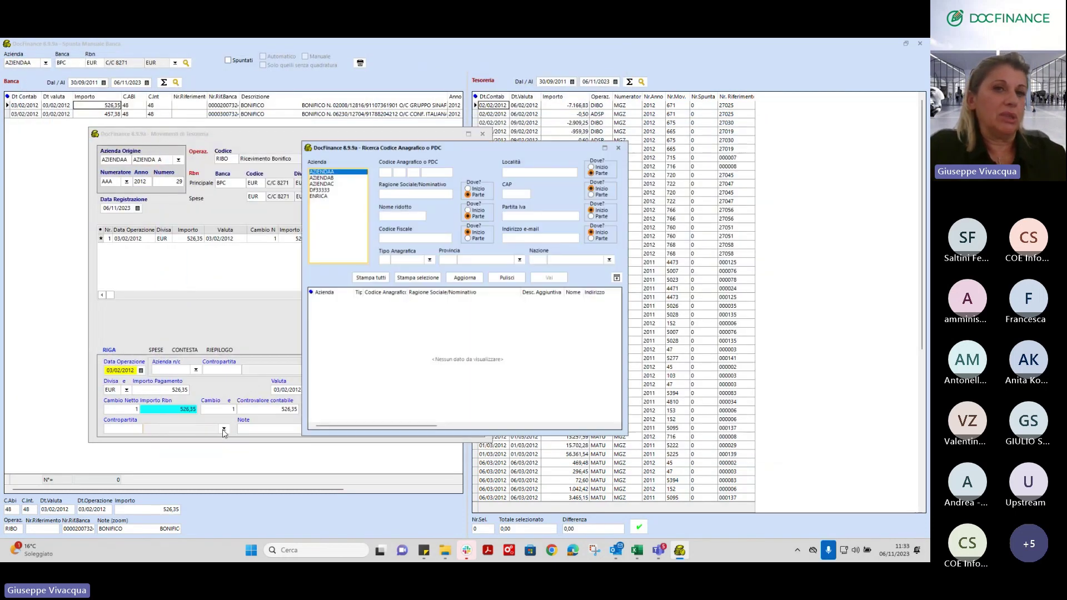
click(382, 257)
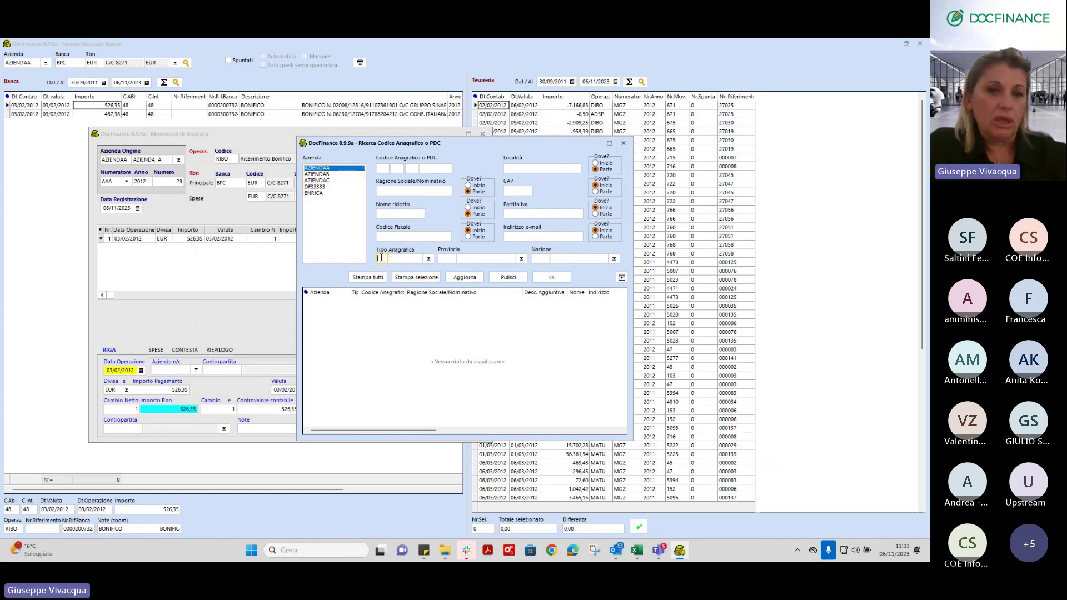
text(C)
click(472, 280)
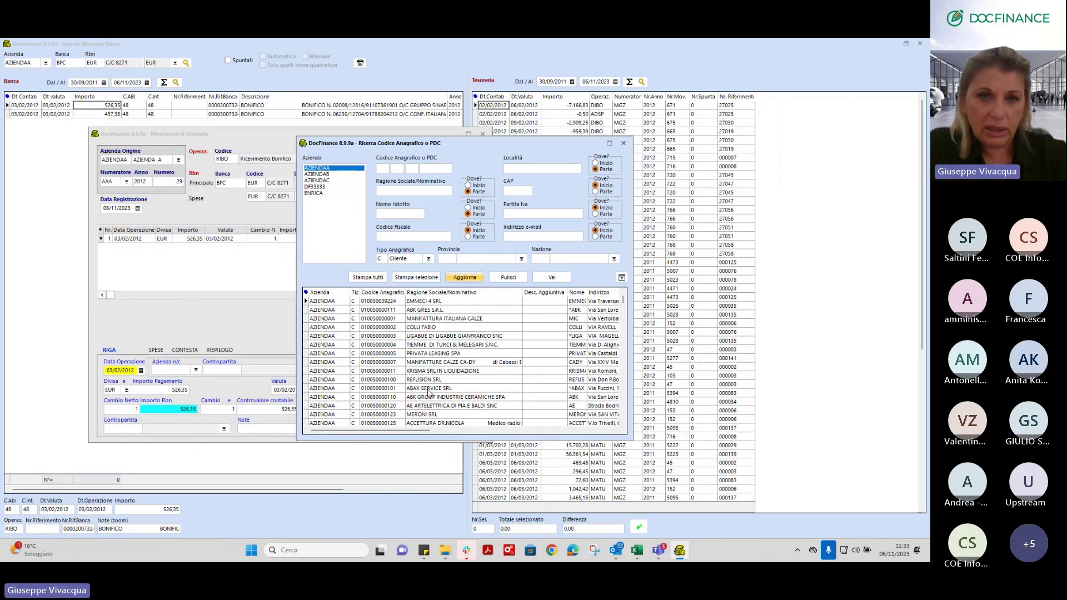
double_click(428, 387)
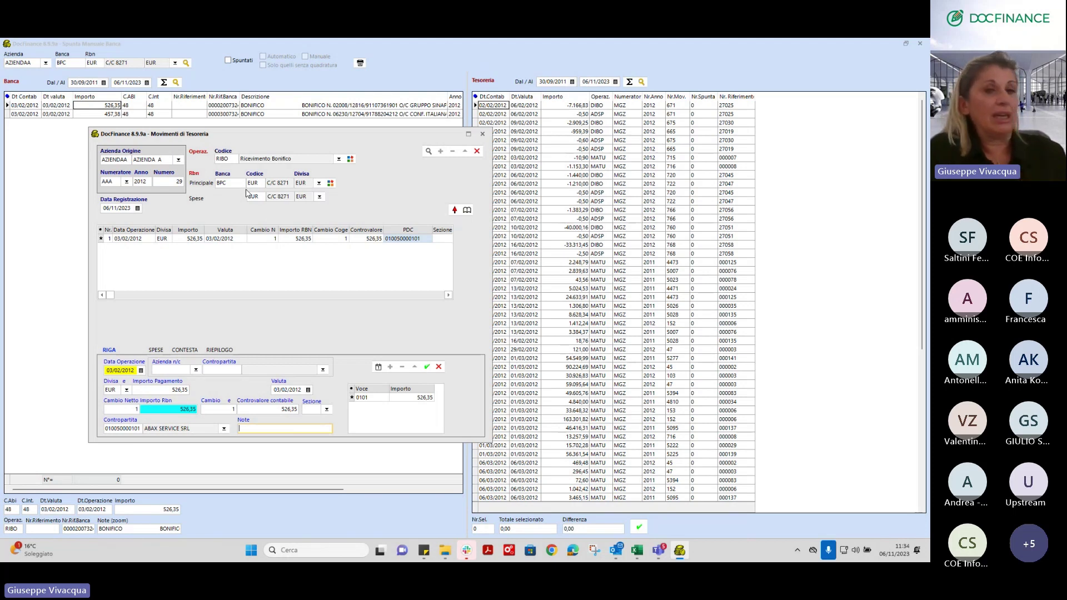
Step: Review the treasury movement's payment amount, operation date and main bank, and close the movement without saving it
click(178, 390)
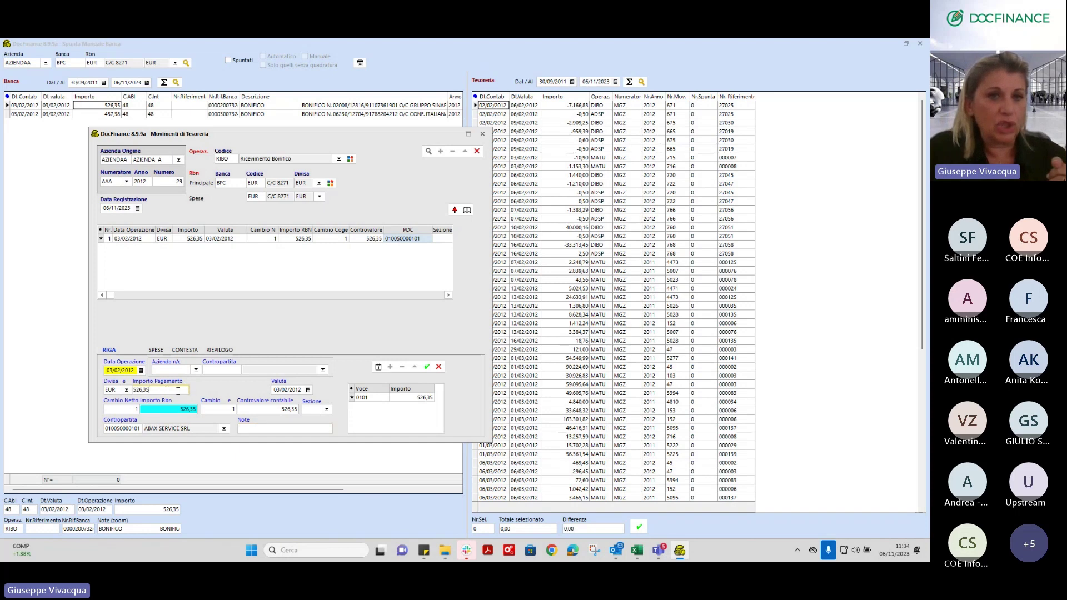
drag(178, 391, 134, 390)
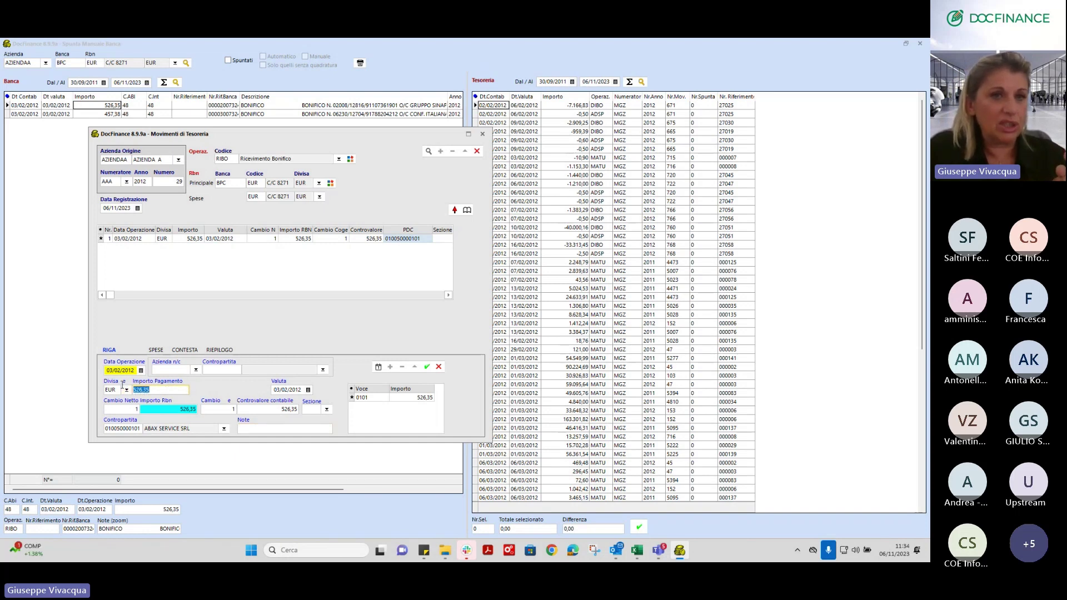
click(120, 371)
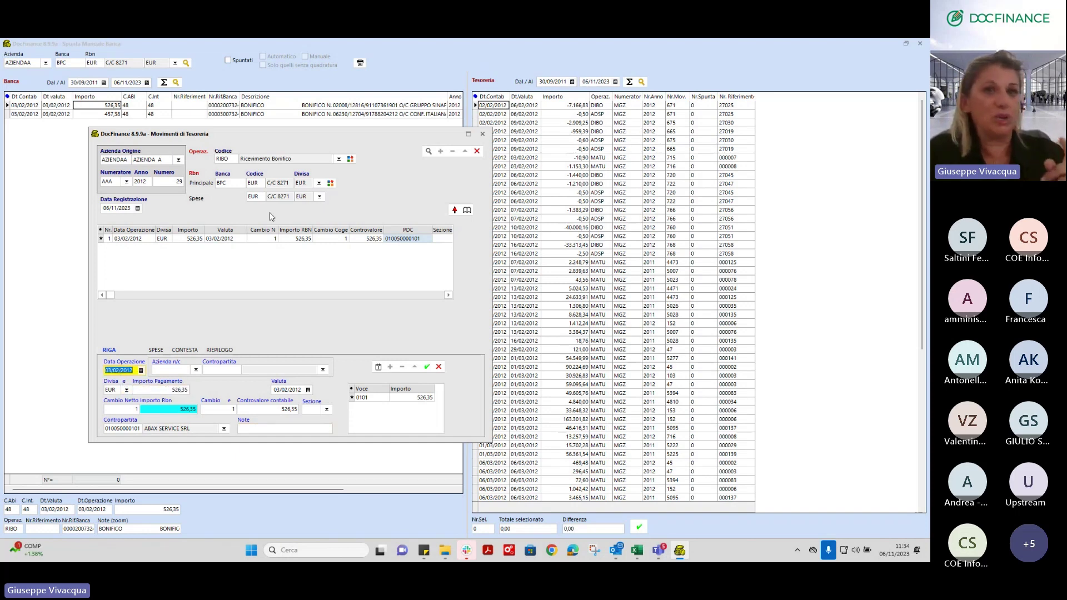
click(234, 184)
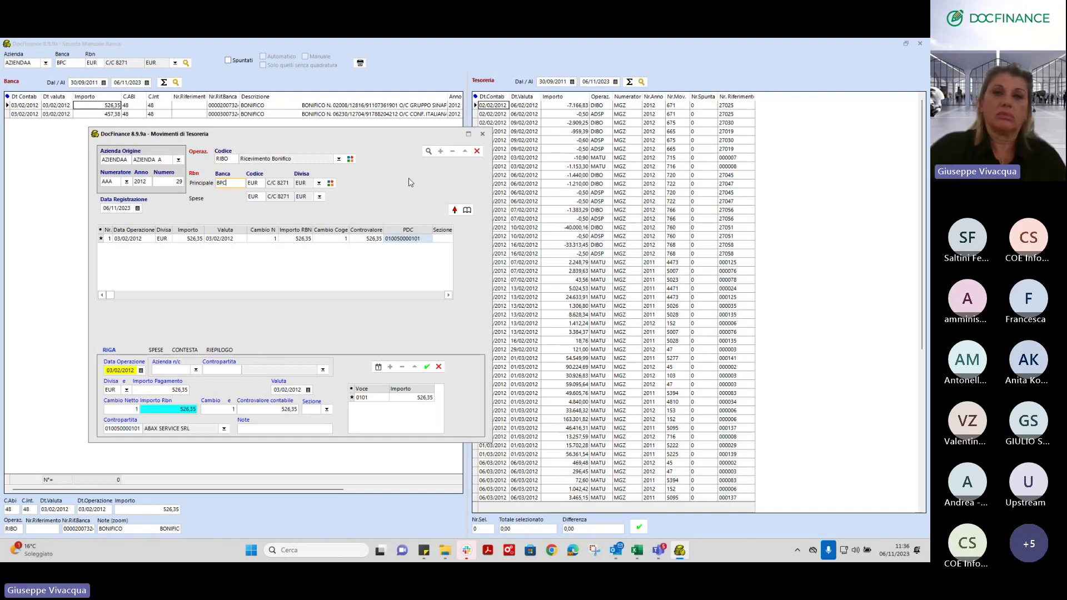
click(477, 150)
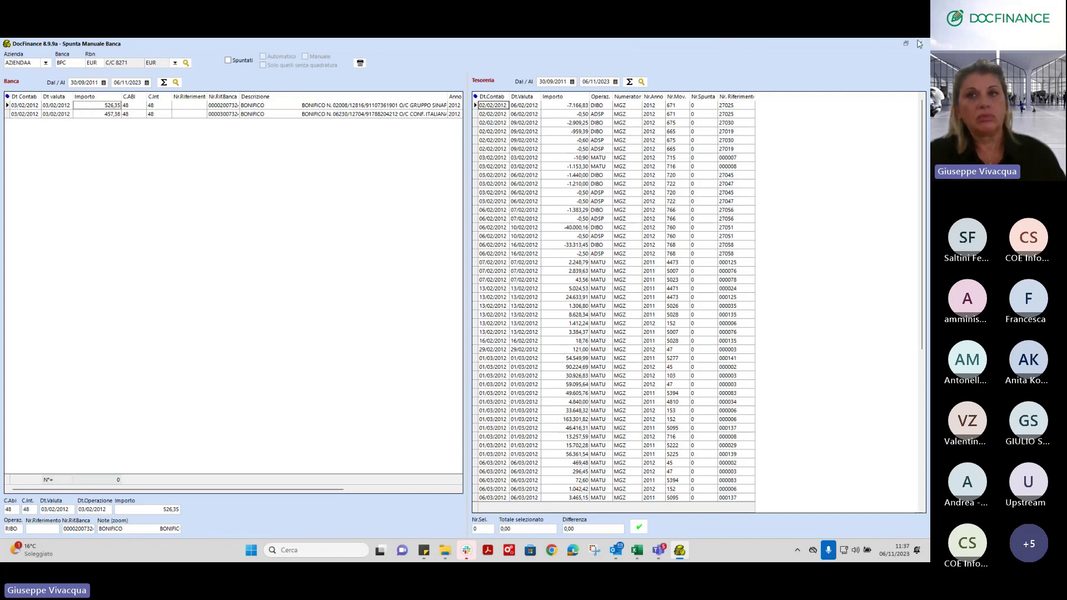
Step: Switch to the Teams meeting, show the new Q&A posts, and read the full comment under the question about fideiussioni
mouse_move(904, 47)
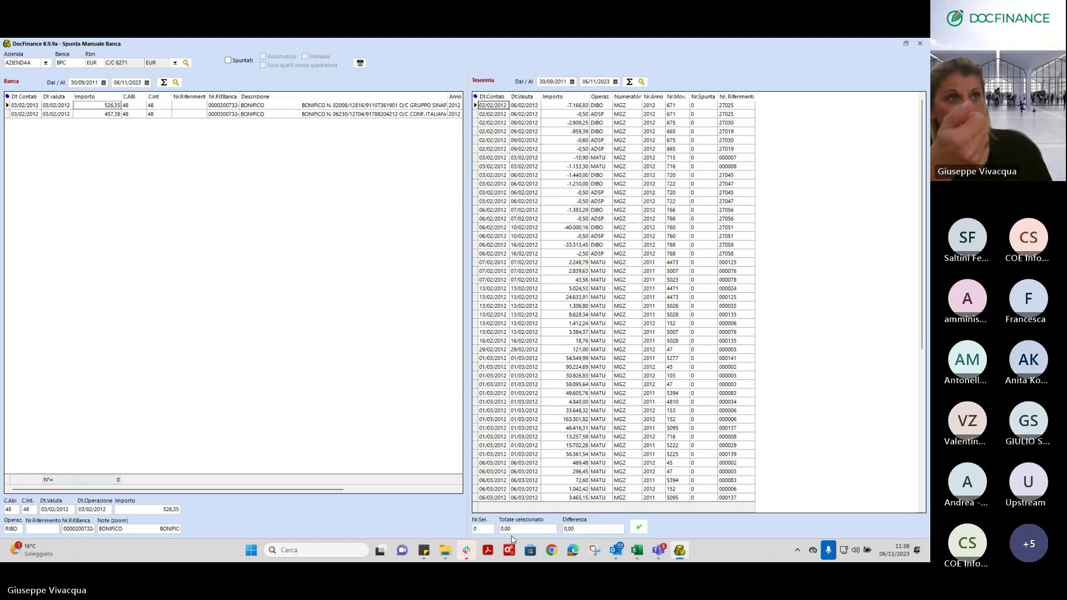
mouse_move(658, 559)
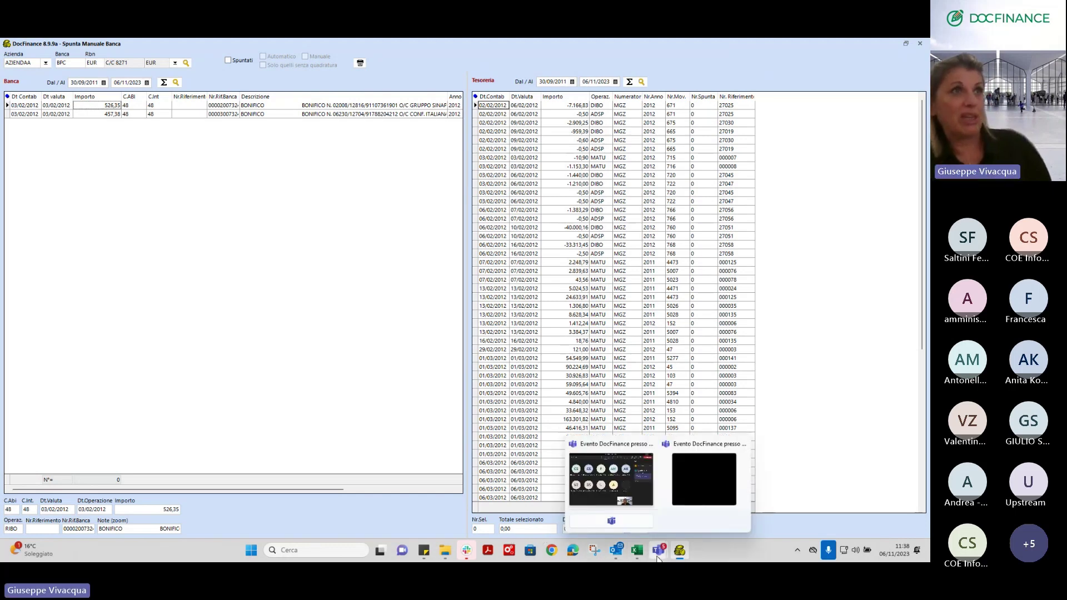
click(640, 486)
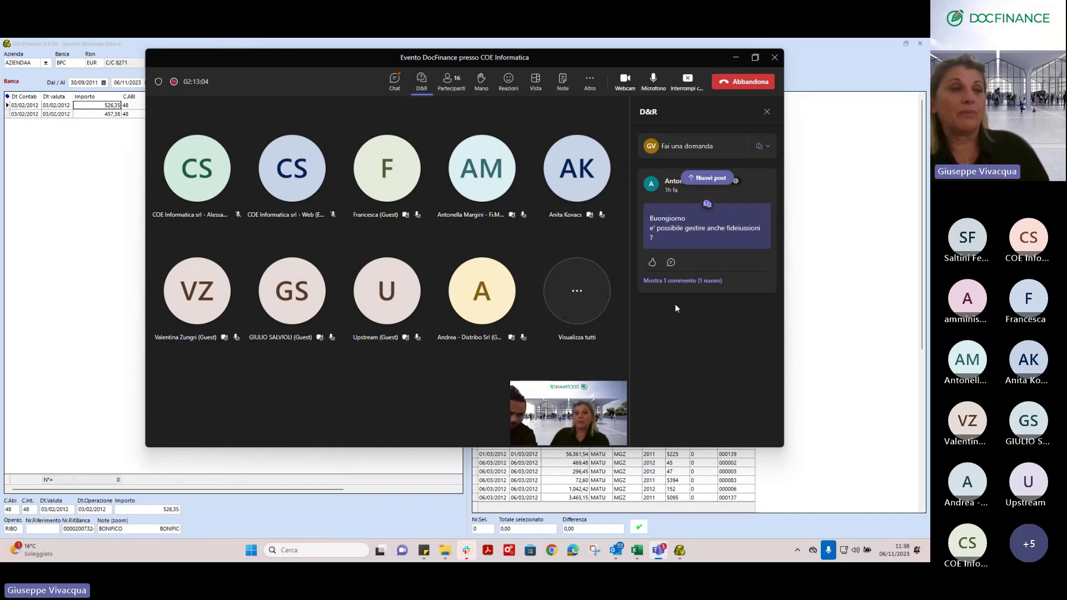
click(711, 179)
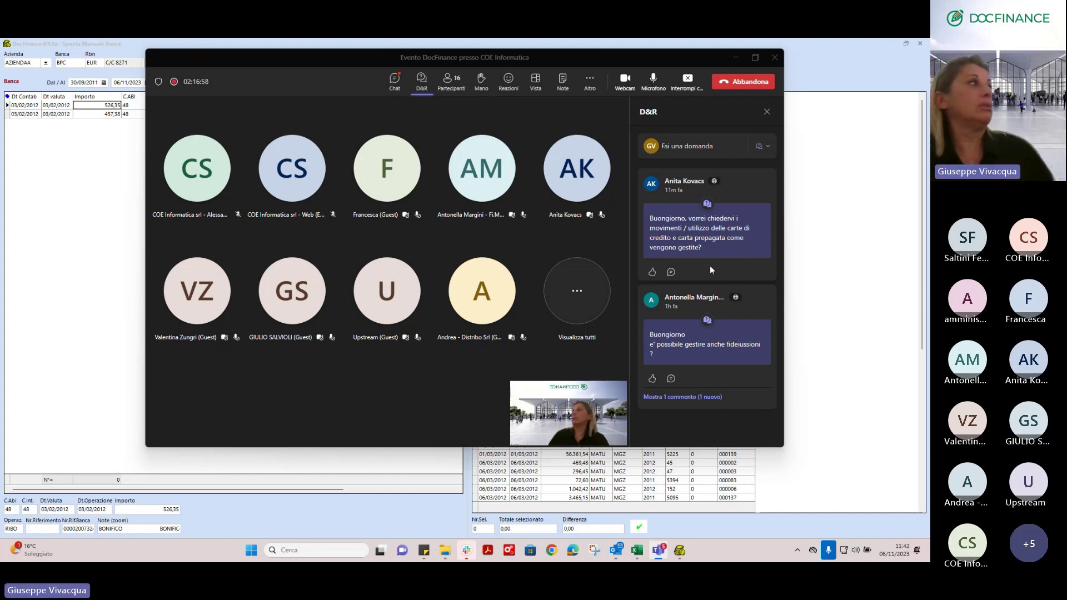
click(696, 397)
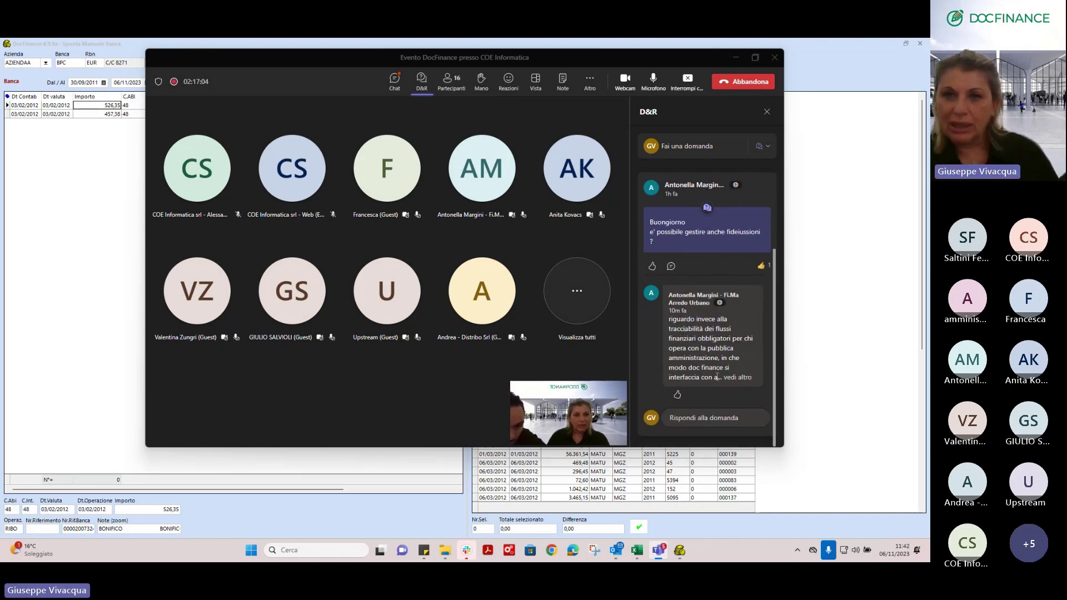
click(734, 378)
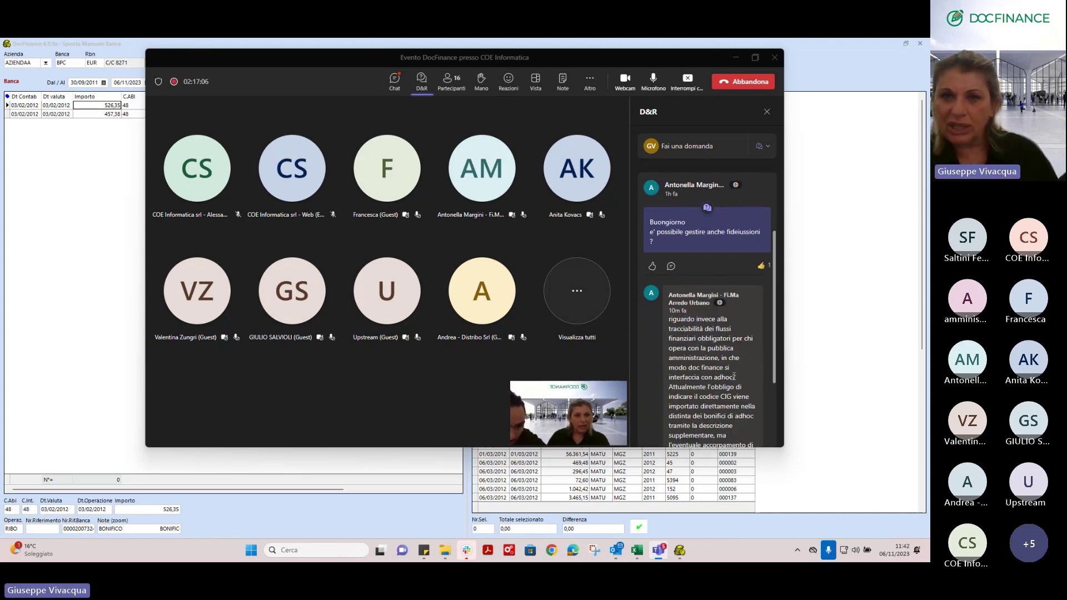
scroll(734, 380, down, 2)
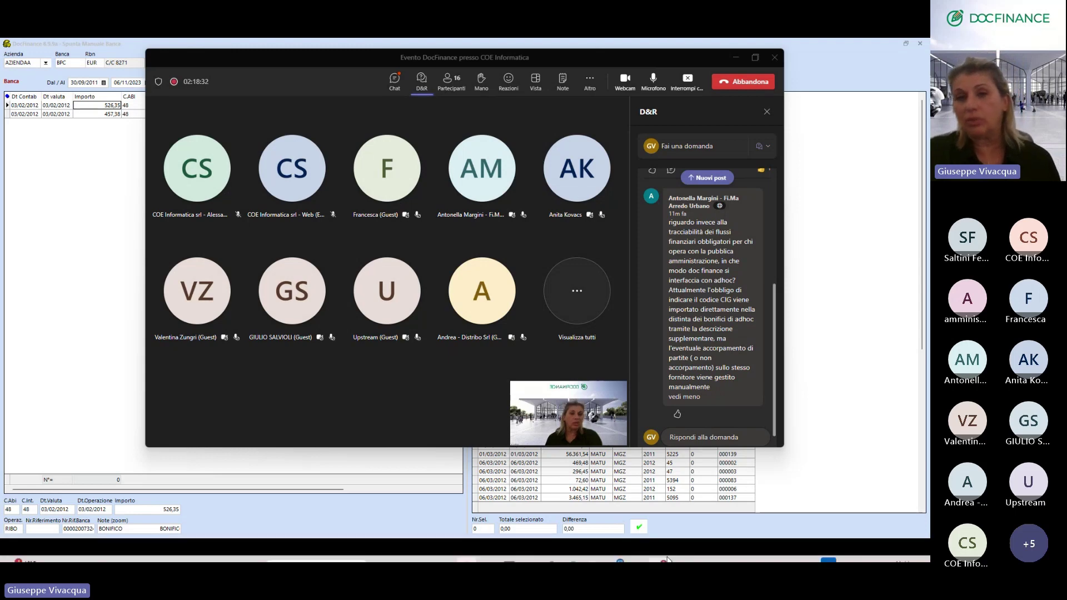
Step: Show the newest questions in the meeting's Q&A and minimize the meeting window
click(704, 179)
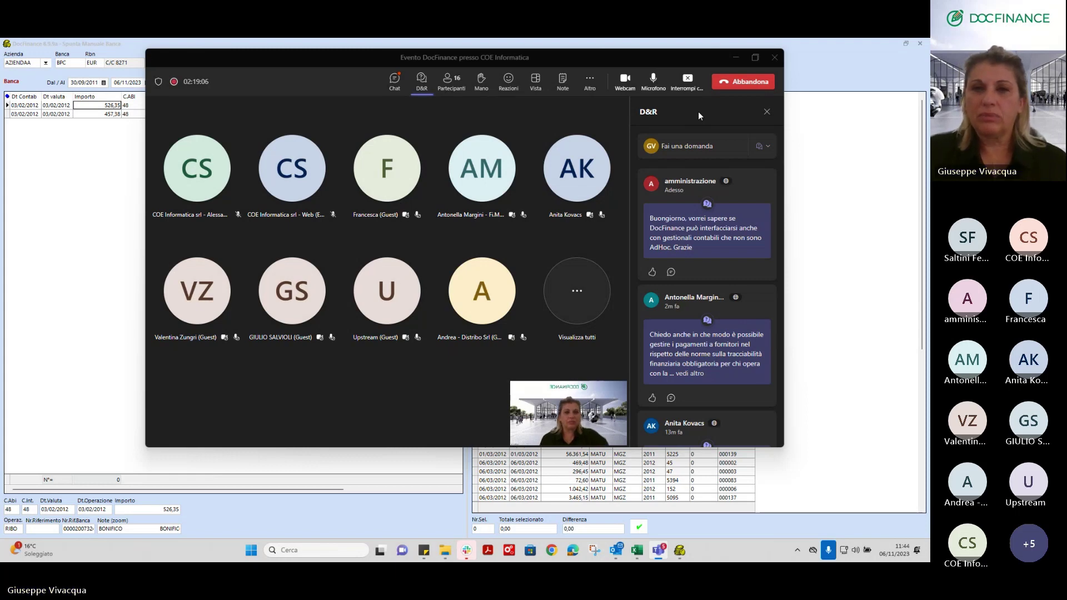
drag(249, 57, 250, 61)
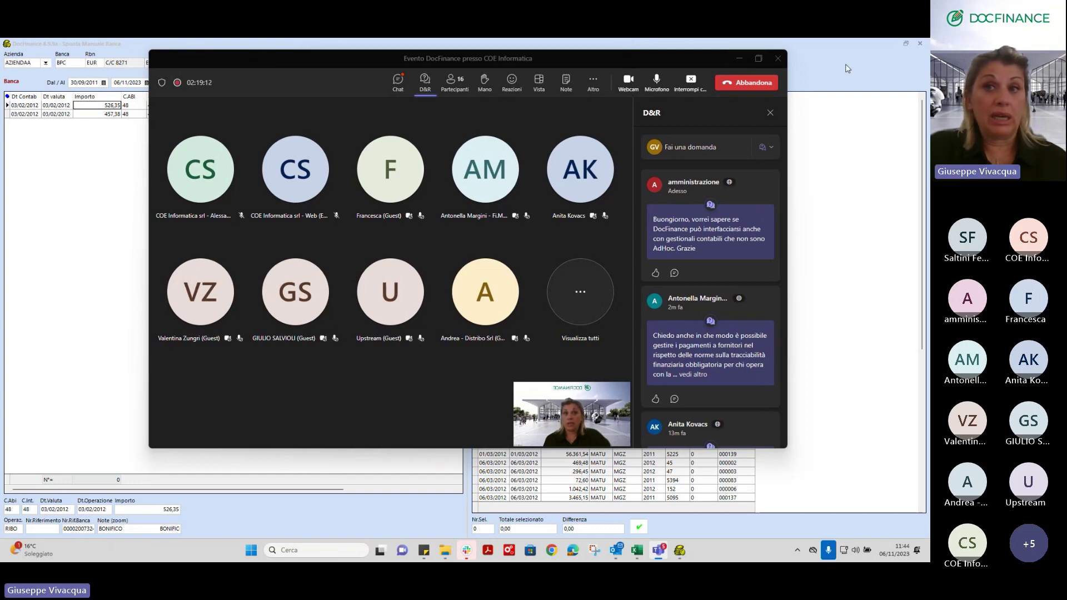
click(737, 59)
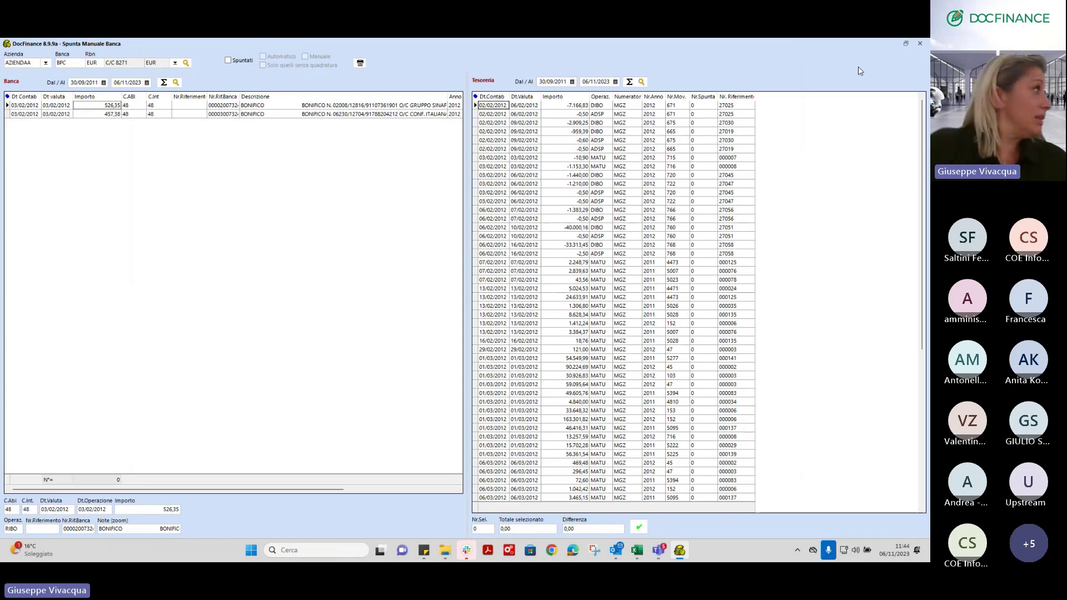
Step: Restore the manual reconciliation window's size, bring the Cash Flow window forward and reposition it, and return to the DocFinance dashboard
click(906, 45)
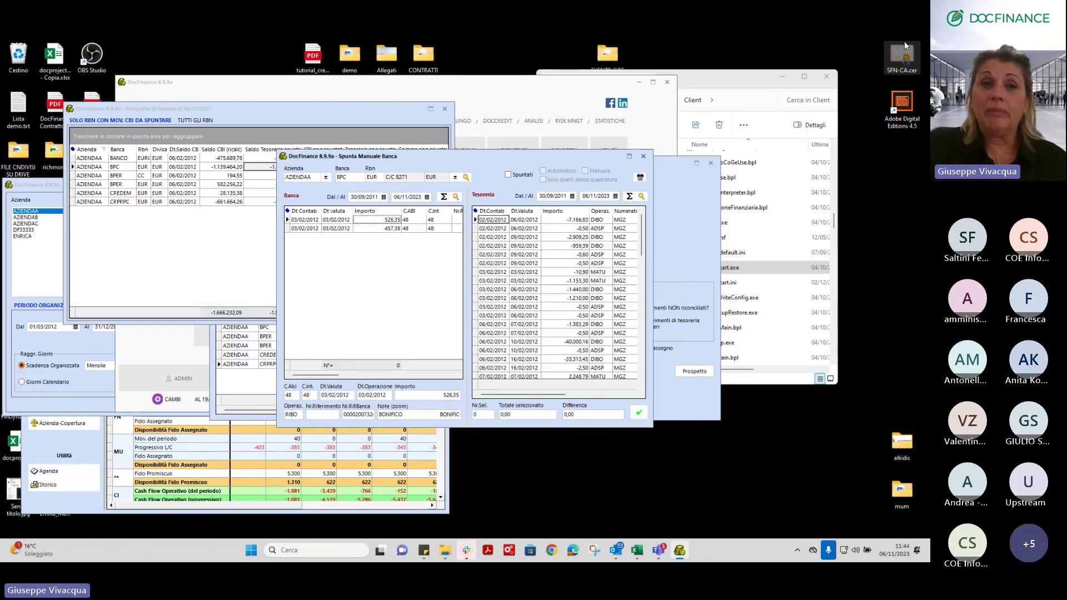
click(218, 458)
drag(240, 200, 328, 174)
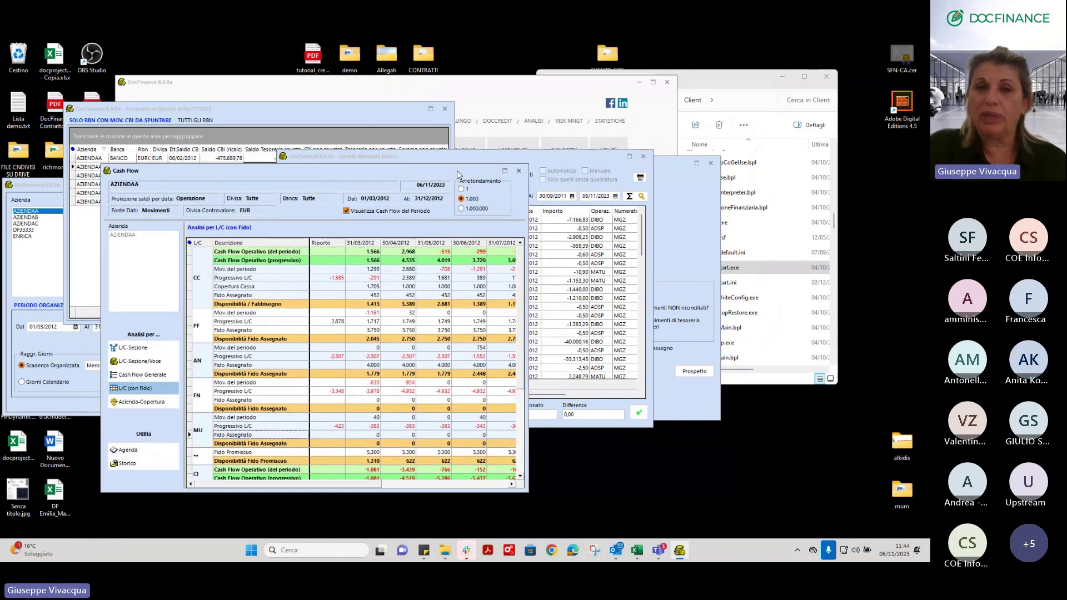
drag(476, 173, 468, 167)
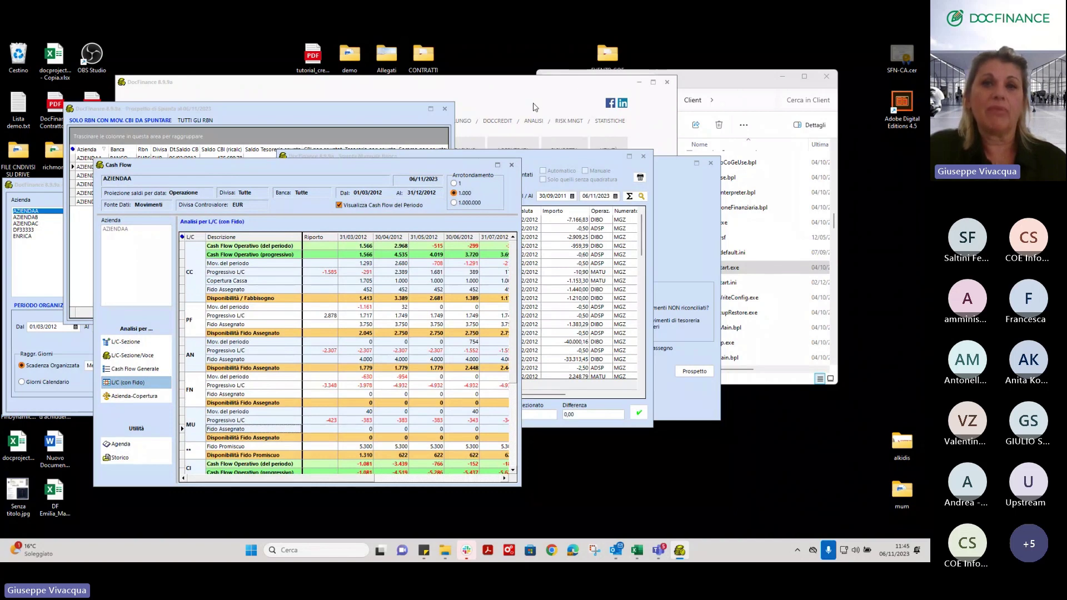
click(466, 145)
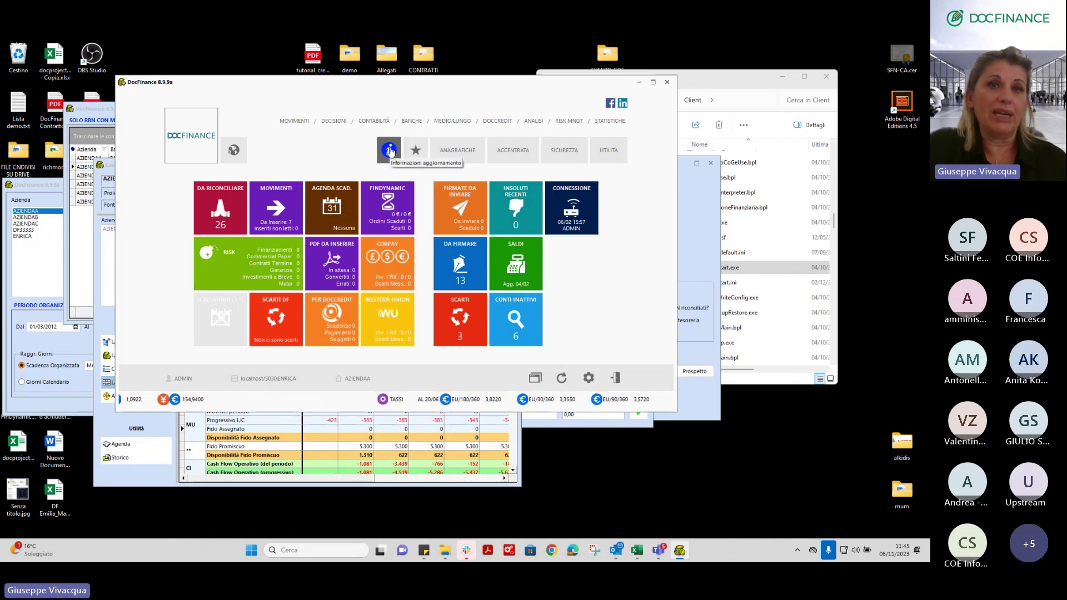
Step: Open the Club portal from the dashboard, dismiss its Forum welcome notice, and open the Rilasci page of the online help
click(388, 150)
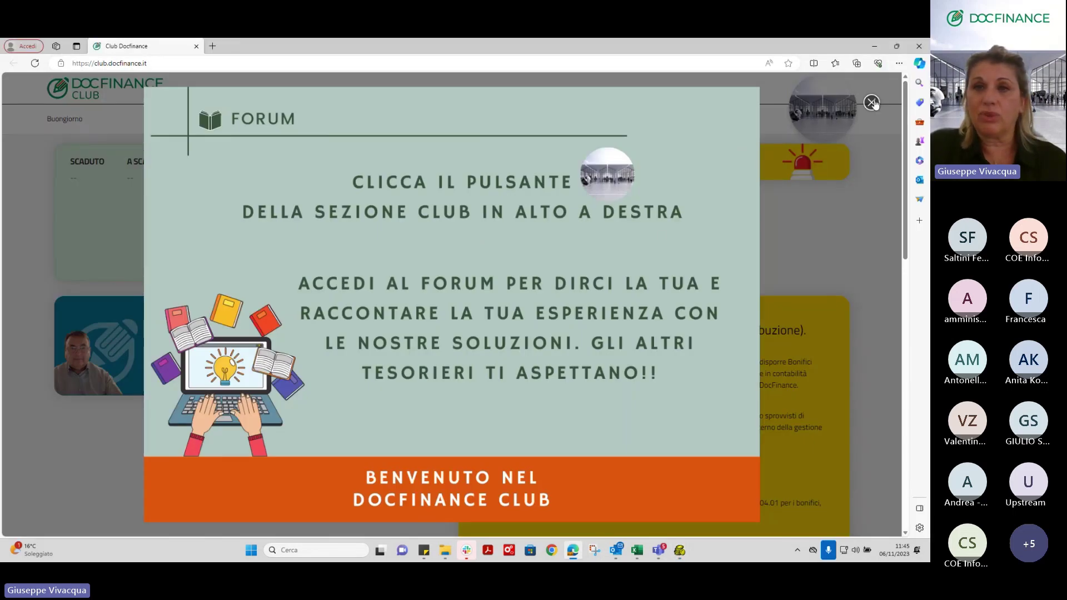
click(871, 102)
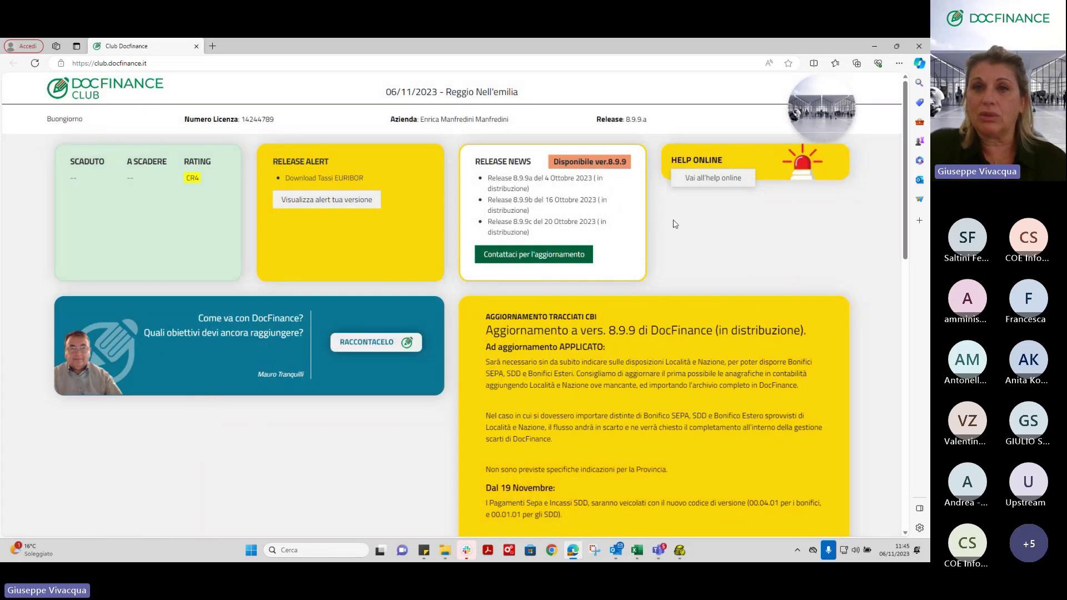
click(725, 179)
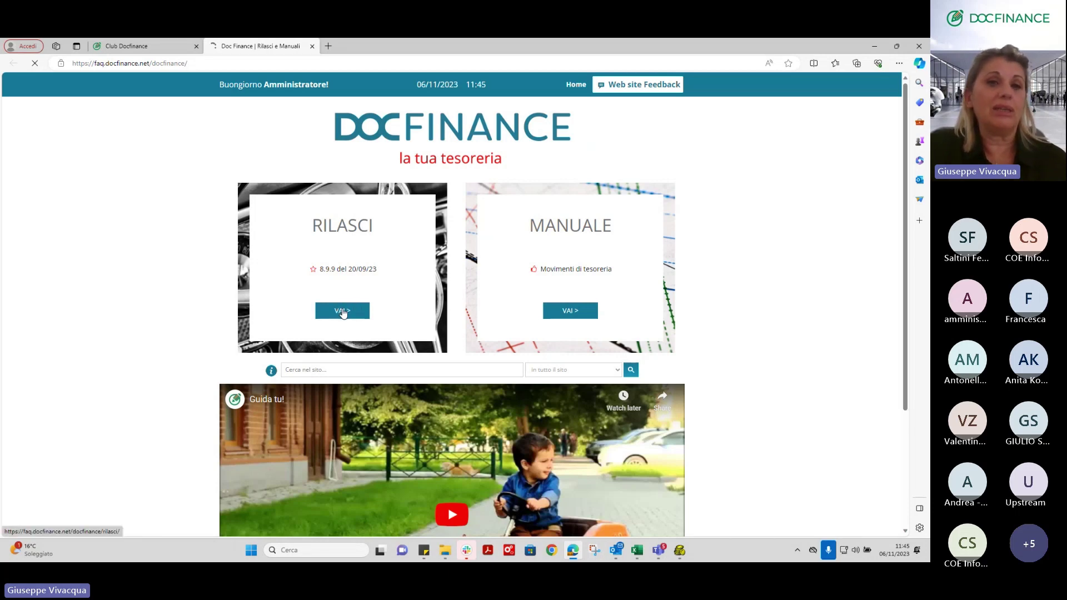
click(343, 311)
click(353, 310)
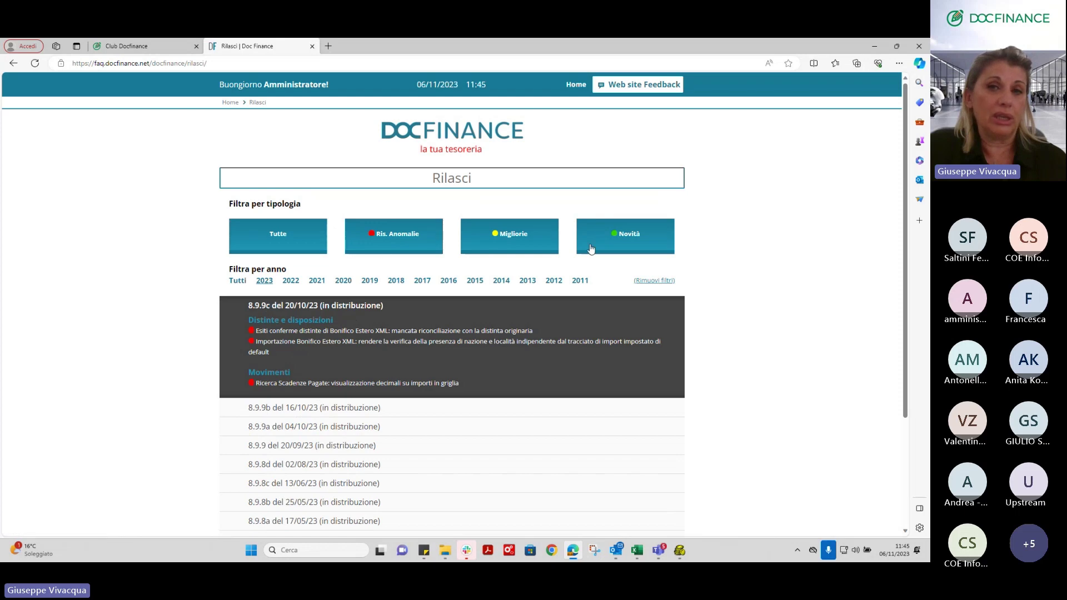
Step: Filter the releases by Novità, read the November Change del 19/11/2023 note under 8.9.9, and return to the release list
click(631, 241)
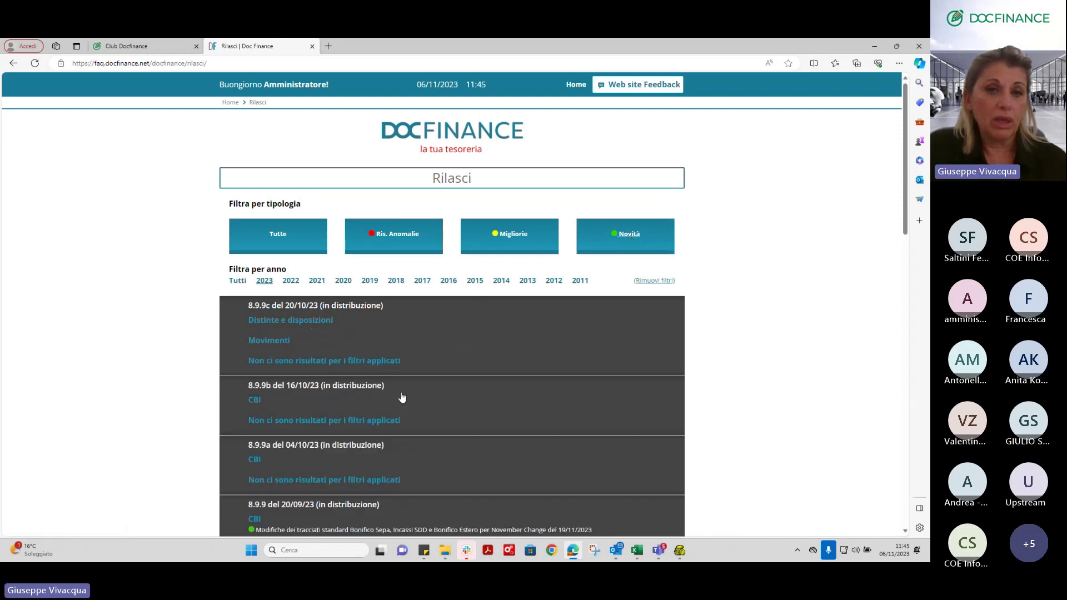
click(327, 529)
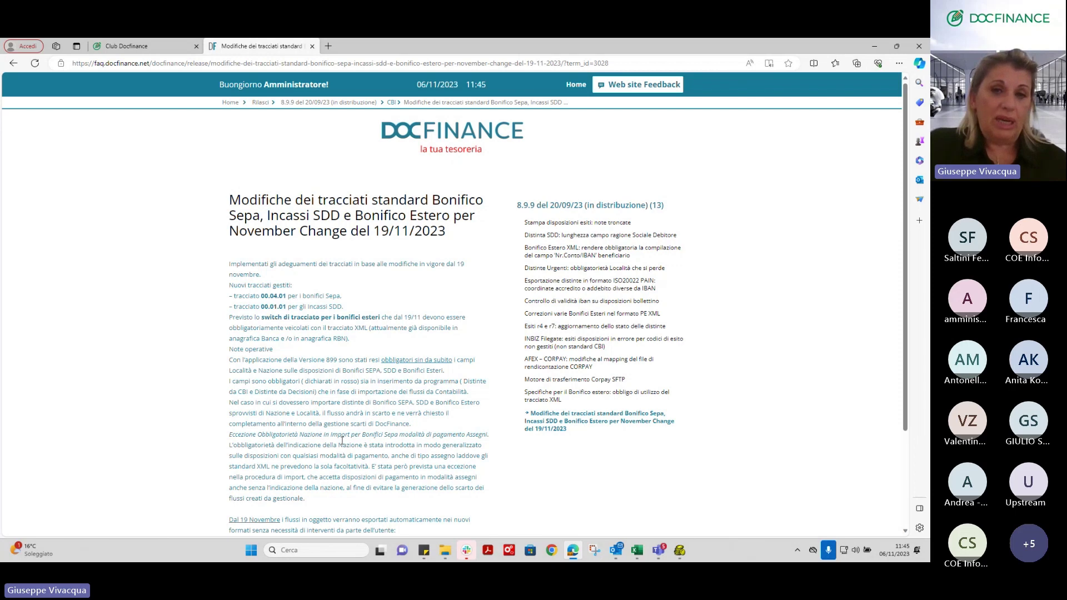
drag(907, 427, 909, 349)
click(14, 63)
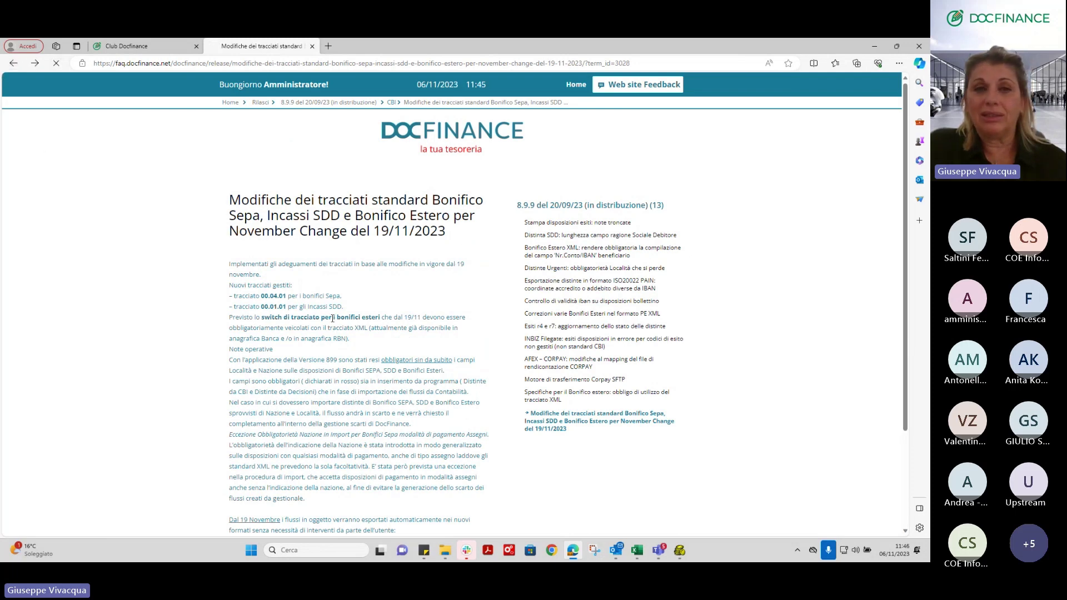
drag(303, 314, 463, 317)
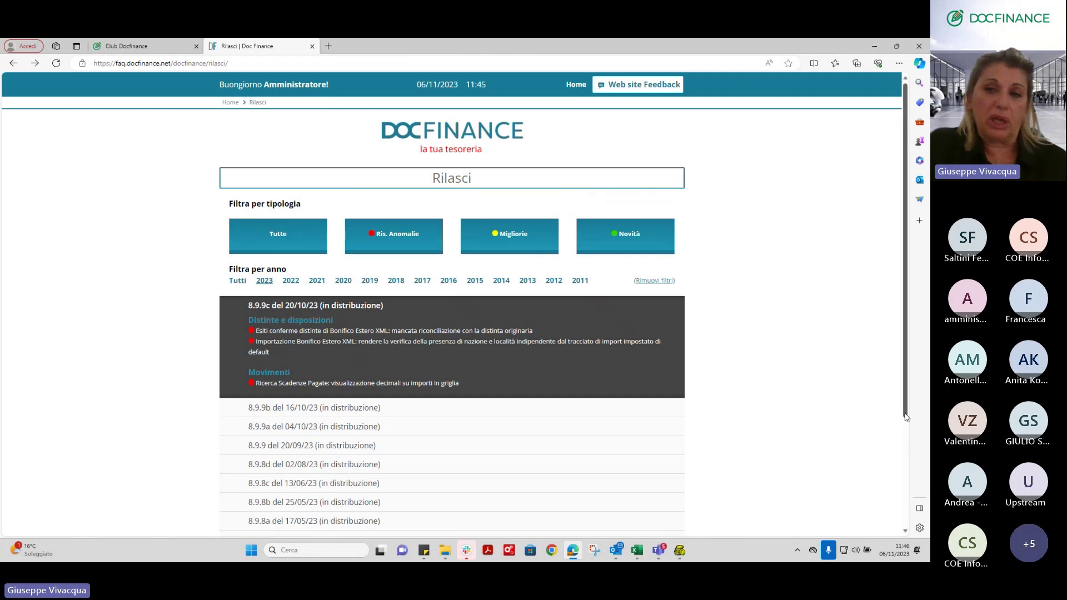
Step: Filter the release list by year 2022 and type Novità, and look through the entries
scroll(908, 426, down, 1)
scroll(907, 425, down, 3)
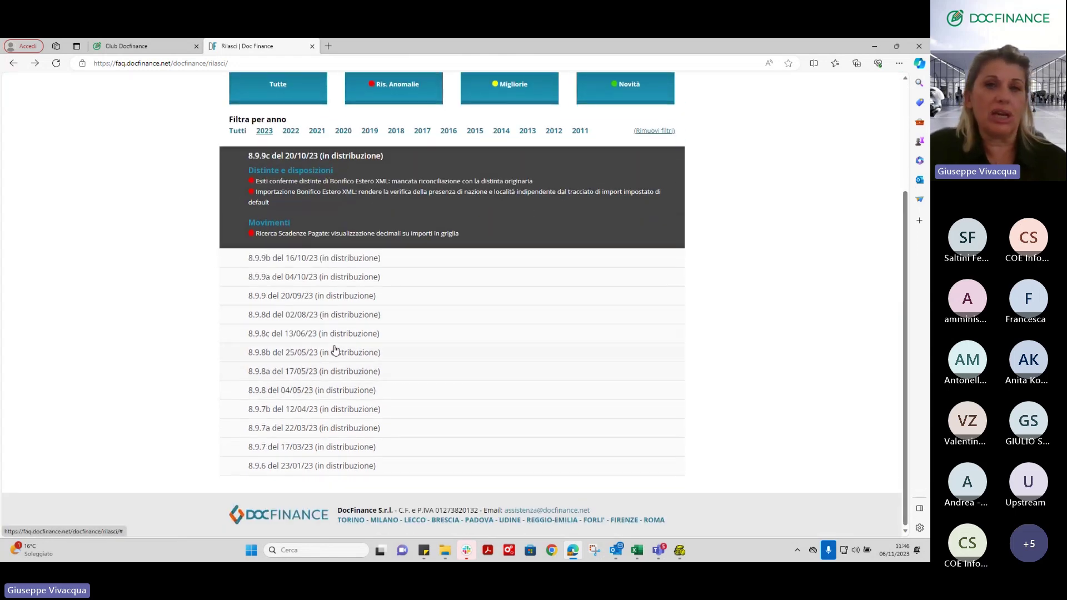
click(291, 130)
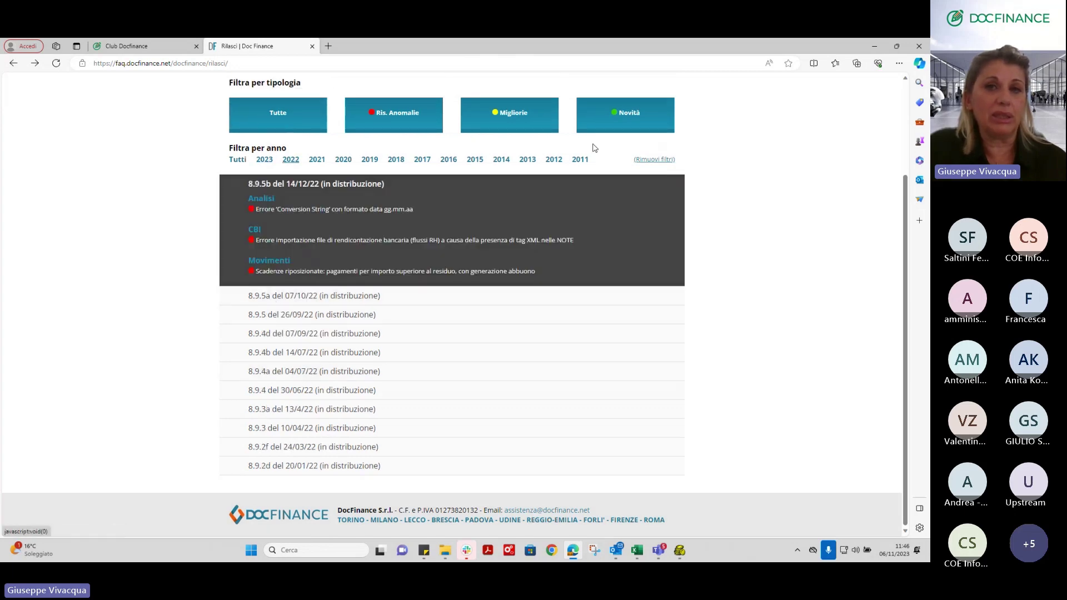
click(623, 115)
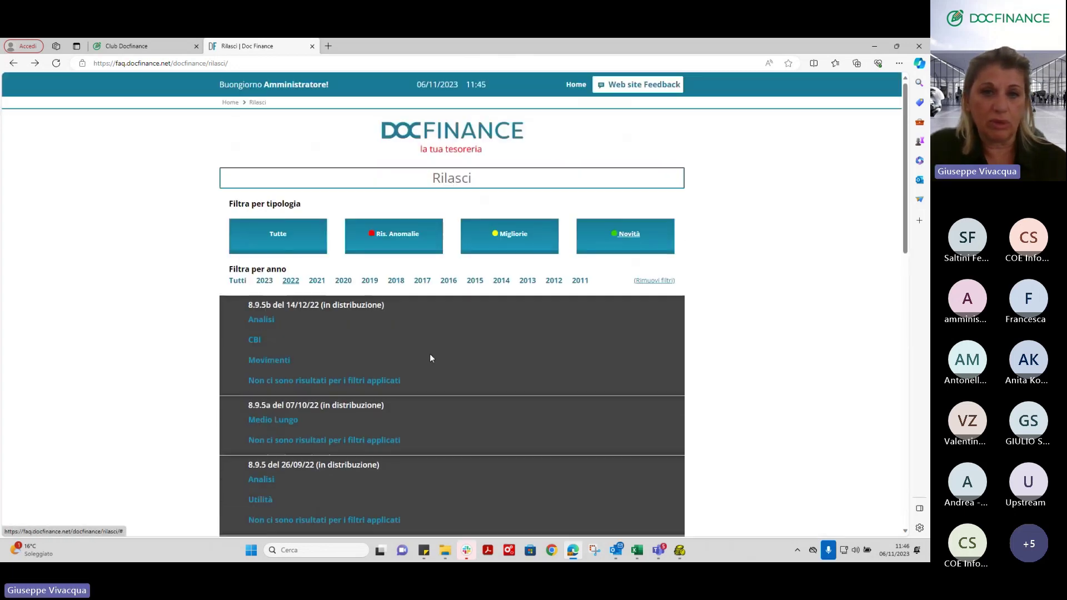
scroll(429, 354, down, 15)
scroll(459, 356, up, 15)
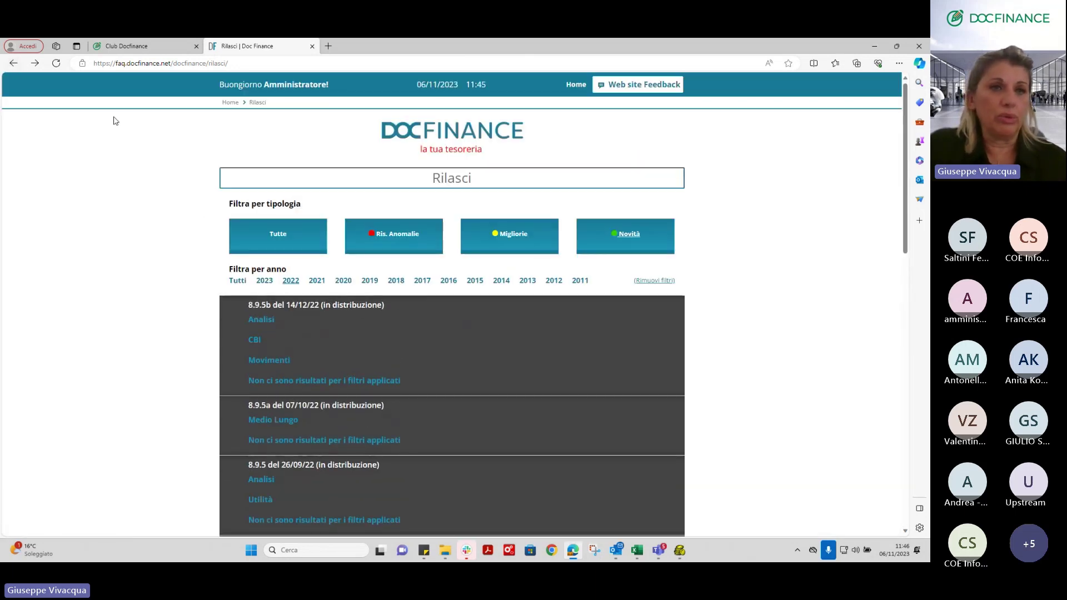
Step: Go back to the online help home page, close its tab, and minimize the browser to return to DocFinance
click(14, 63)
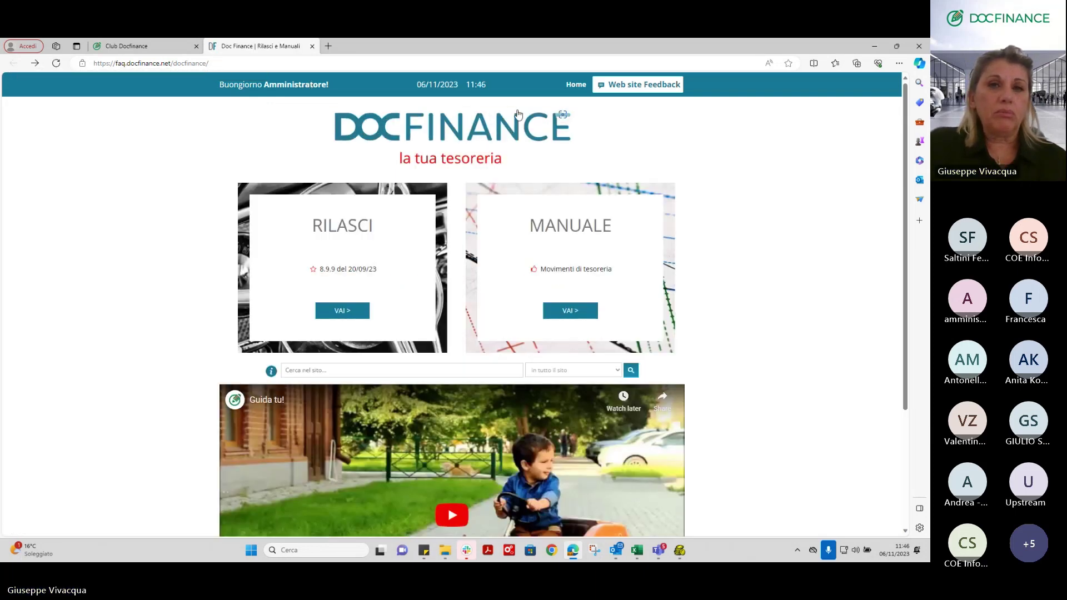
click(312, 46)
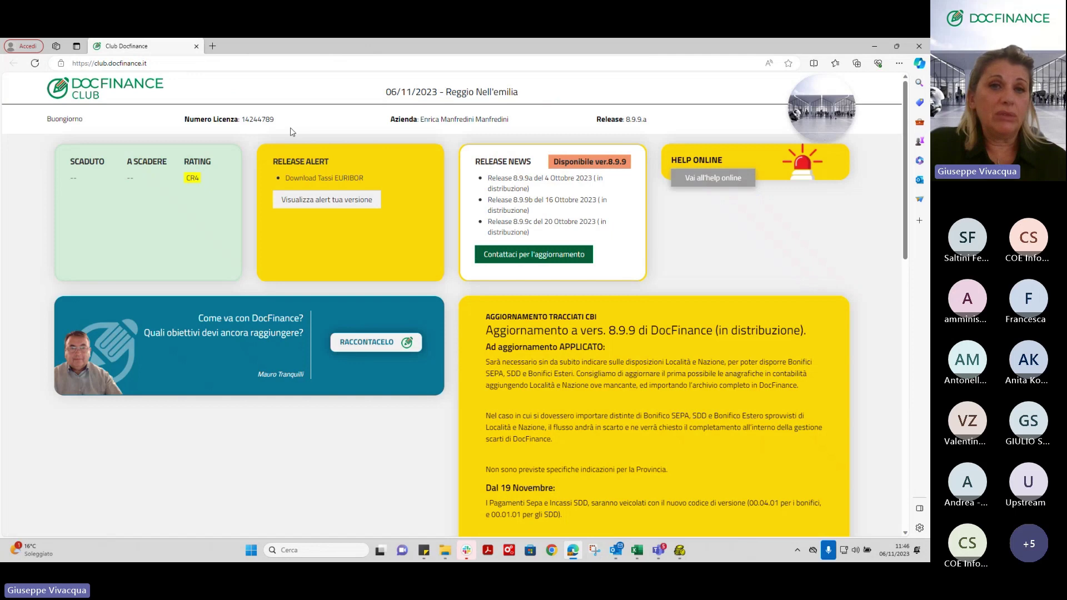
click(875, 48)
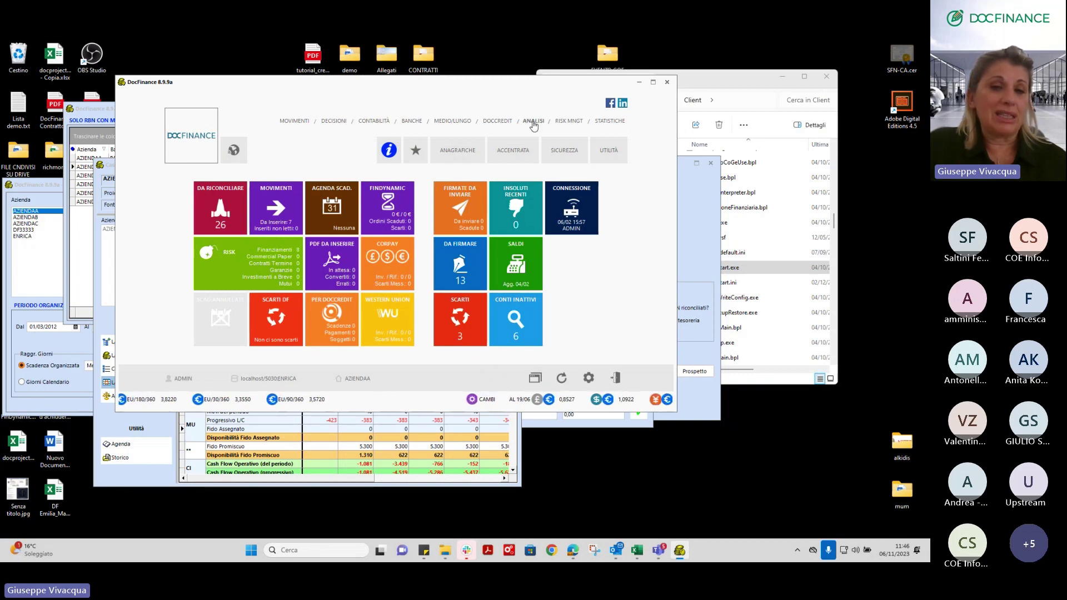
Step: Bring the Cash Flow window forward, view it full screen, and restore and reposition it over the dashboard
click(324, 447)
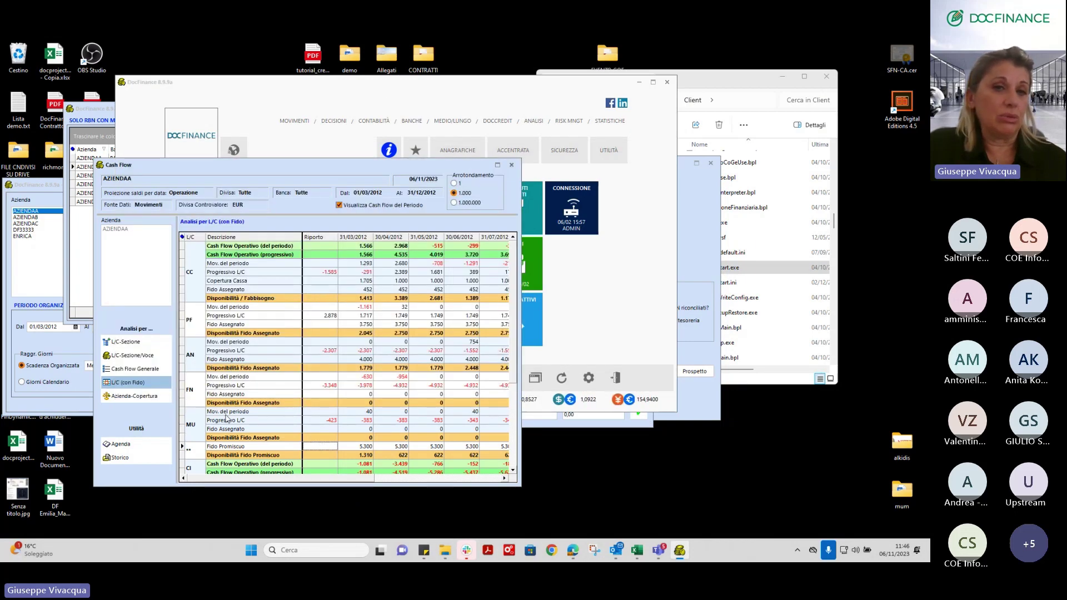
click(498, 165)
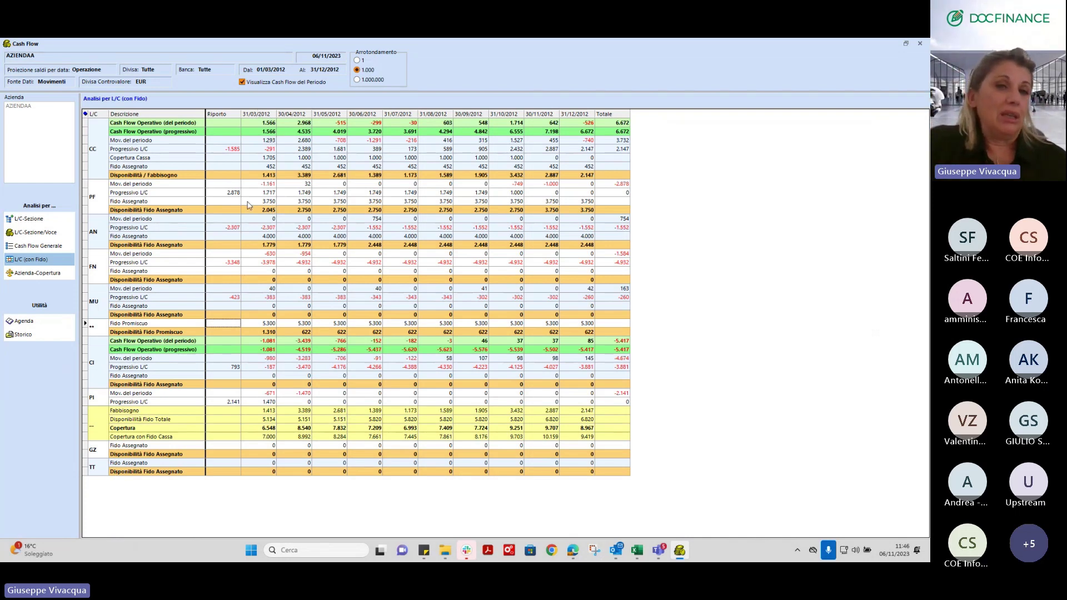
click(906, 45)
drag(275, 166, 389, 155)
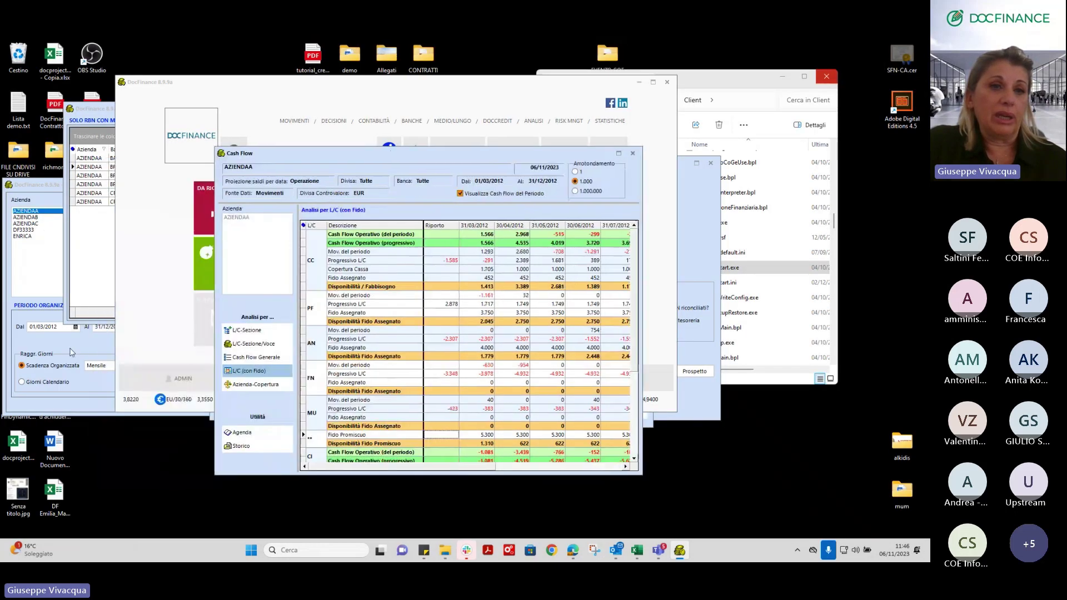
Step: In Analisi Cash Flow, show the Scadenza Organizzata grouping periods and switch the day grouping to Giorni Calendario
click(59, 361)
click(138, 367)
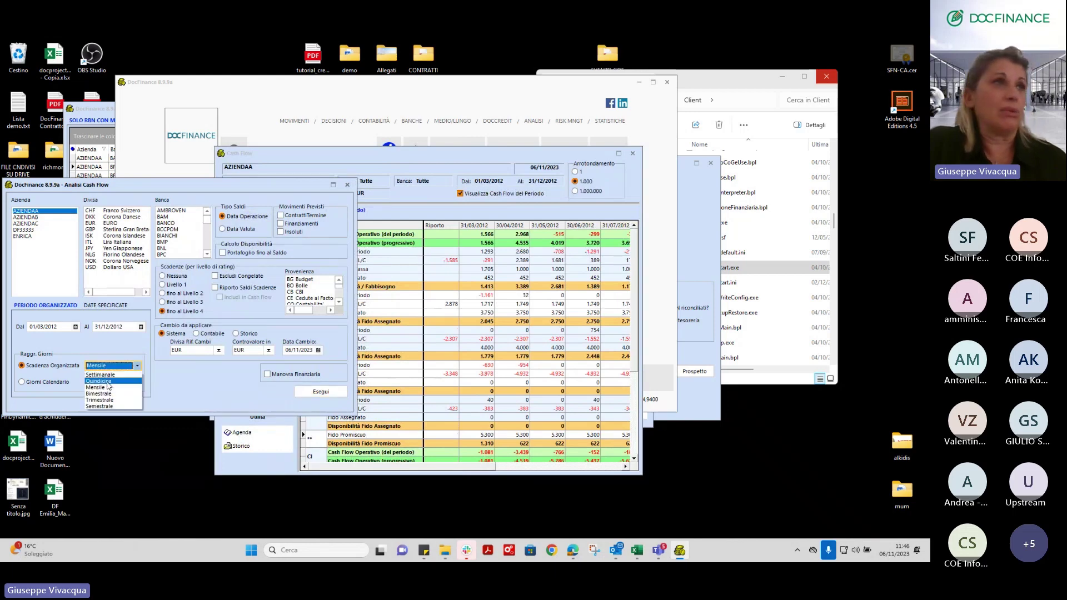
click(23, 384)
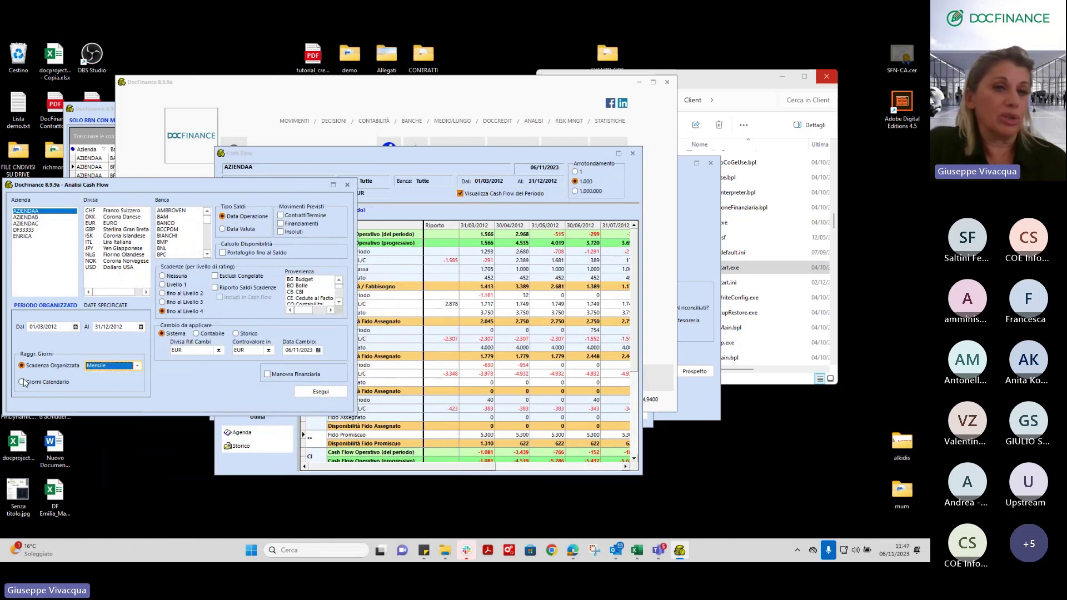
click(22, 382)
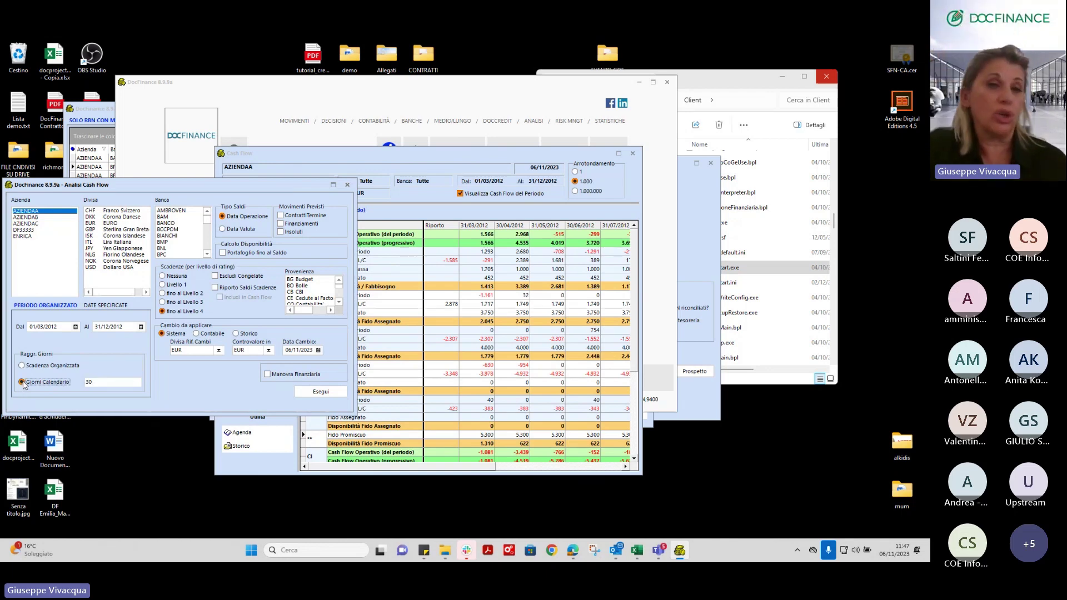
drag(100, 381, 80, 381)
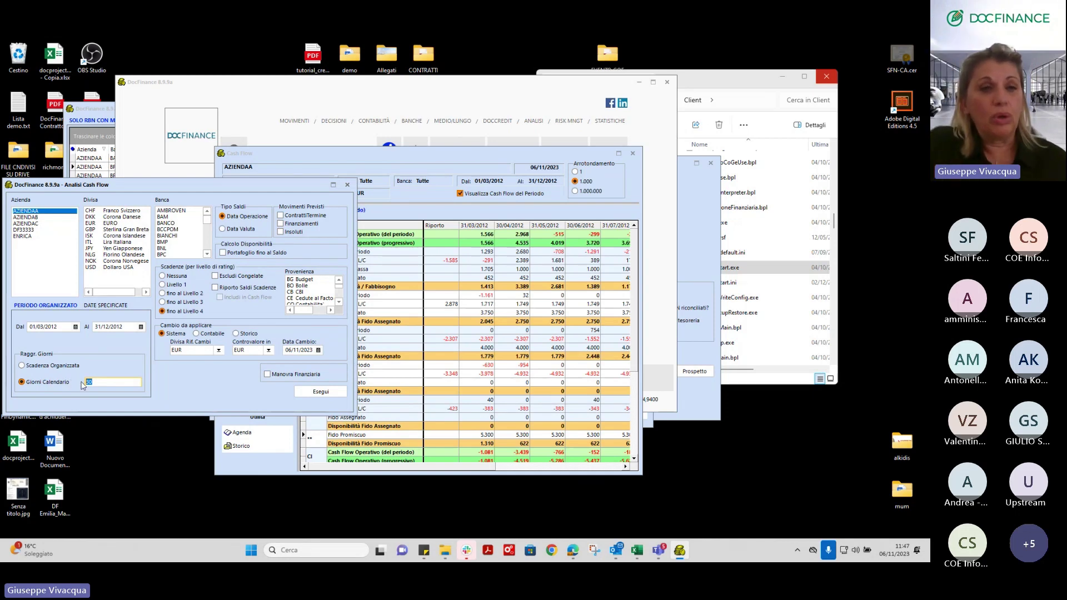
Step: Return to the DocFinance dashboard and open the Proiezione Saldi analysis for Di Cassa e Fido
click(373, 98)
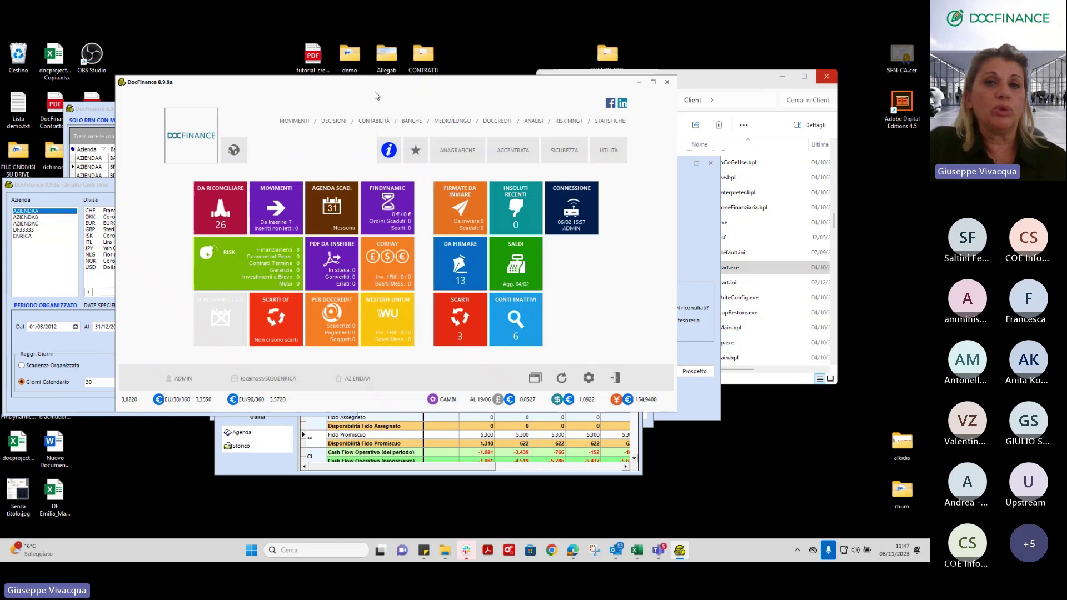
click(533, 121)
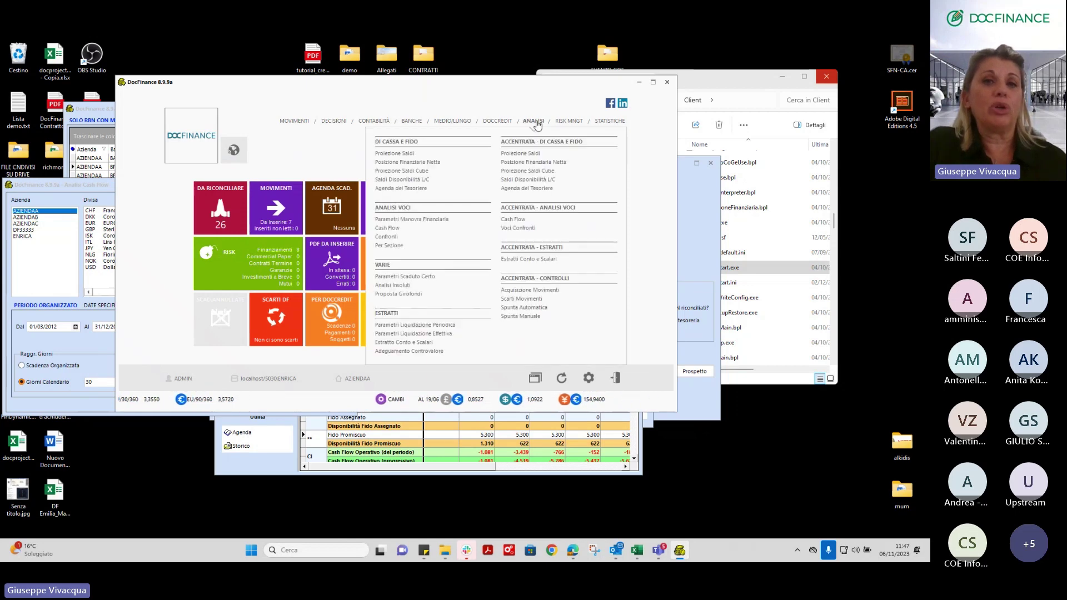
click(405, 154)
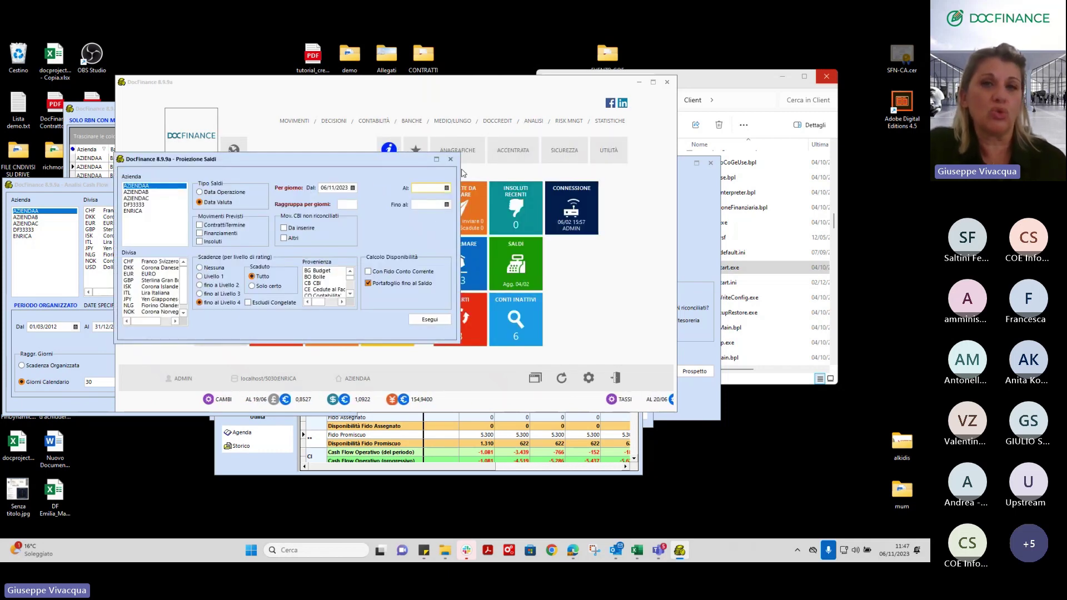
Step: Set the balance projection period from 05/02/2012 to 31/03/2012, run it, and maximize the resulting window
click(331, 187)
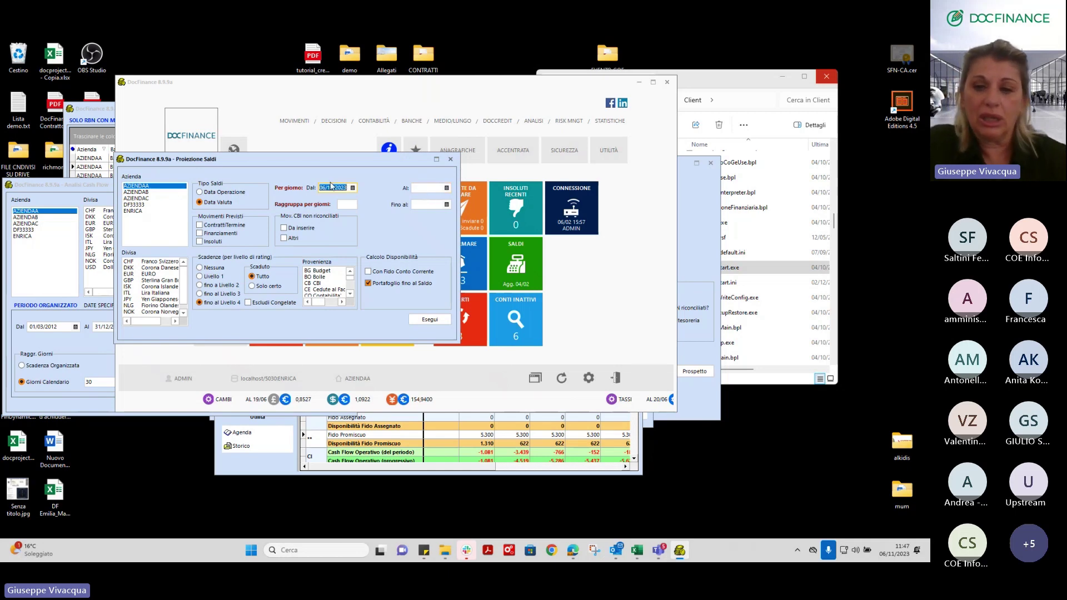
text(0)
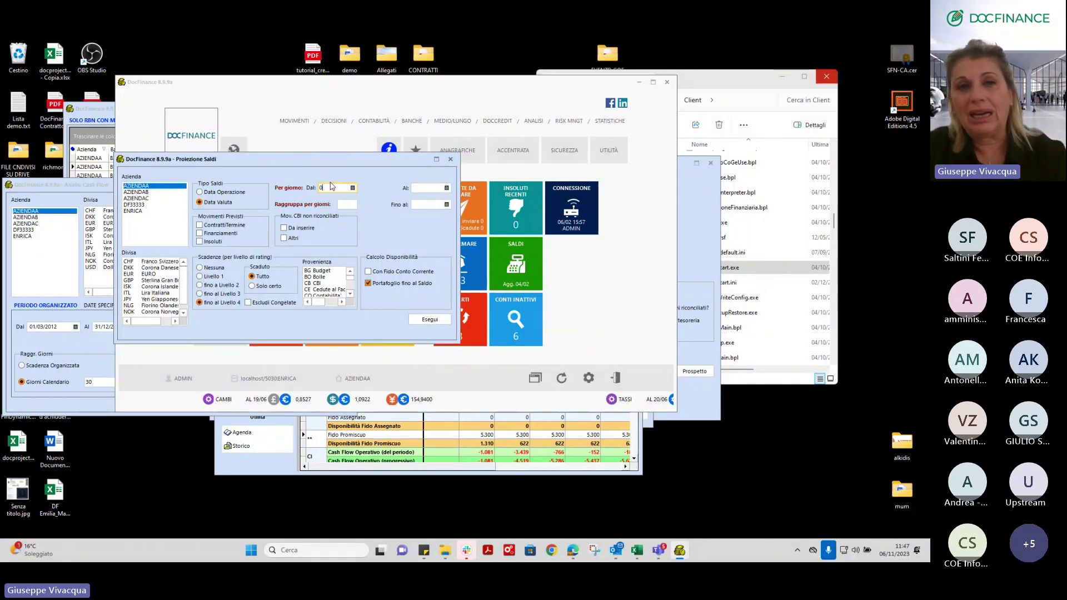
text(5/02/2012)
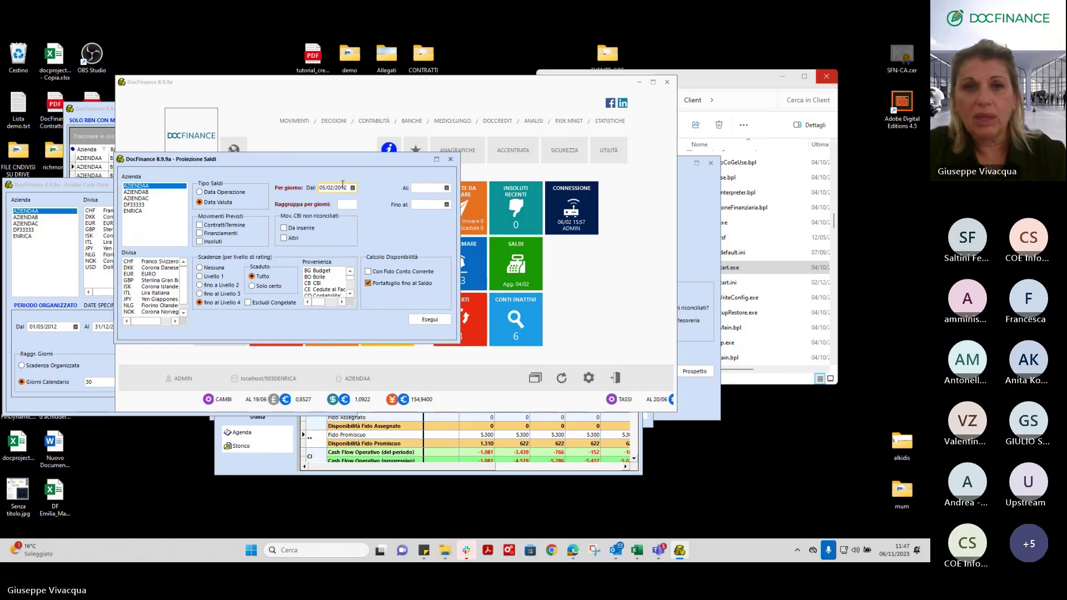
click(420, 187)
text(4)
key(BackSpace)
text(3)
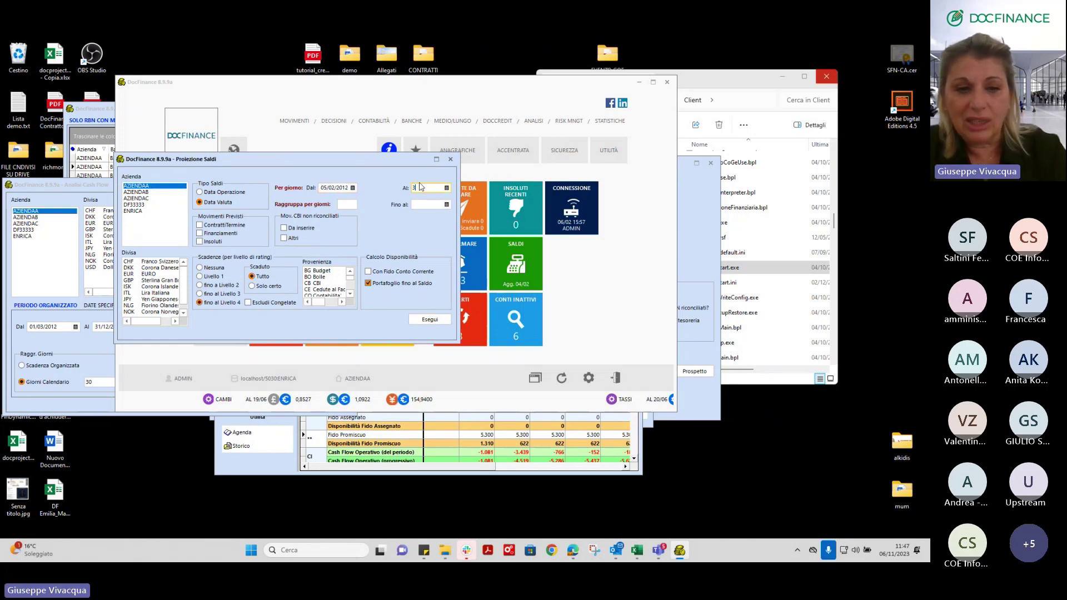
text(1)
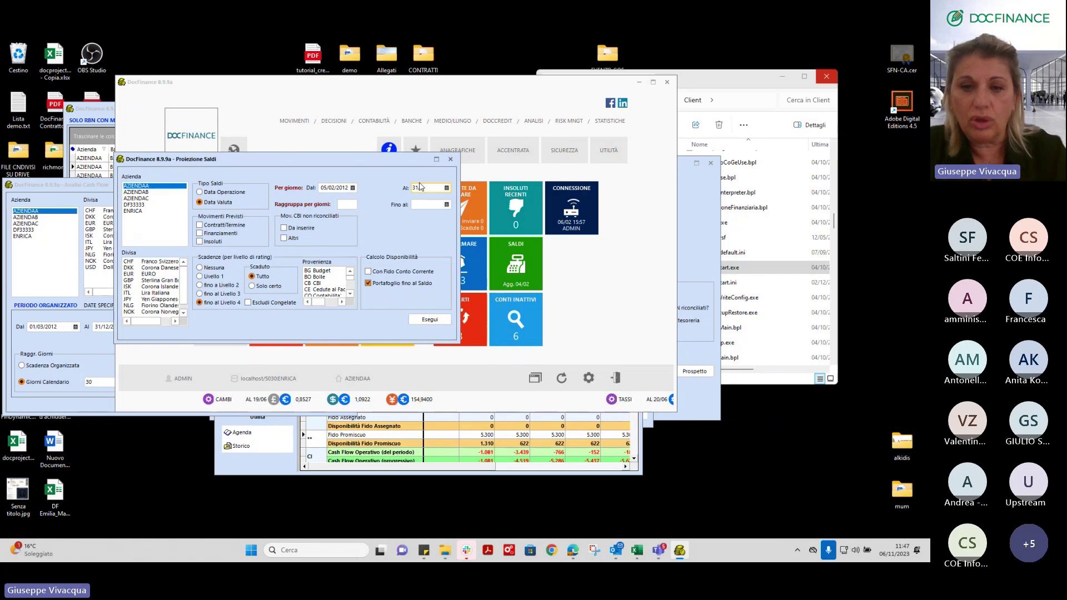
text(/)
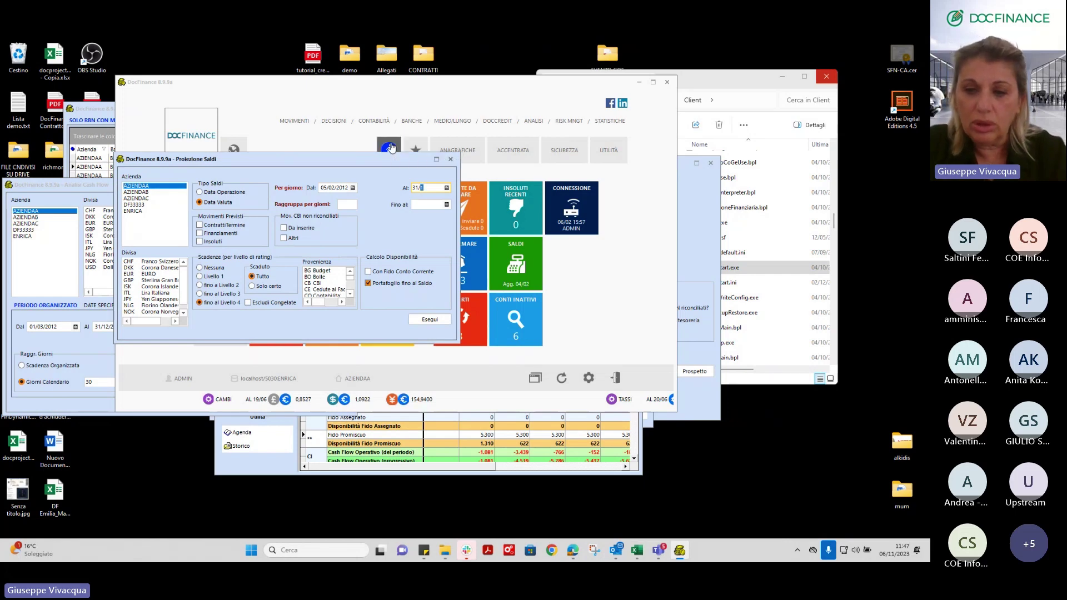
text(03/2012)
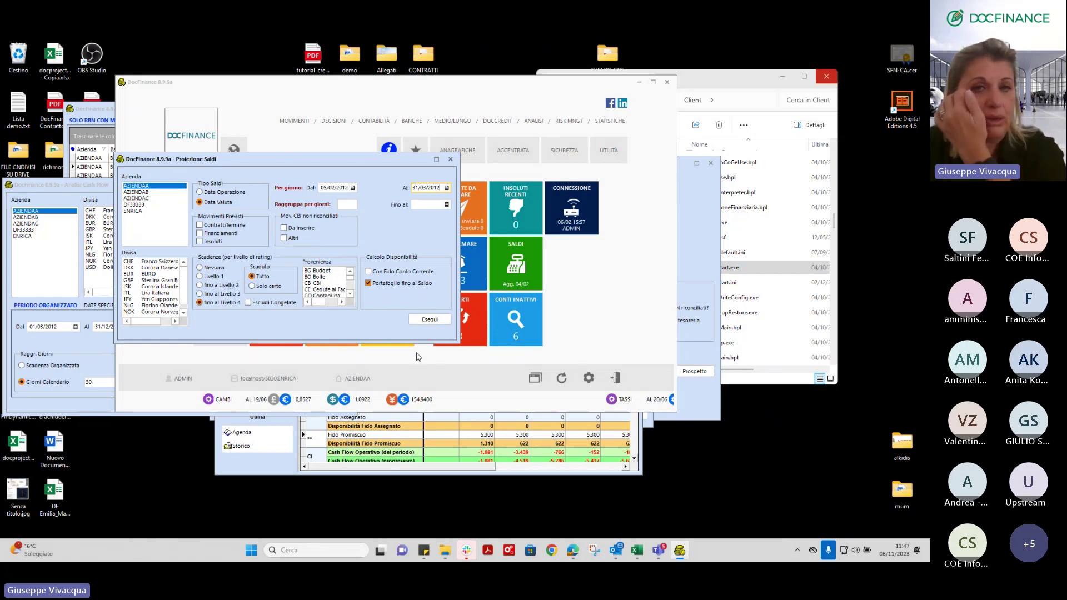
click(435, 318)
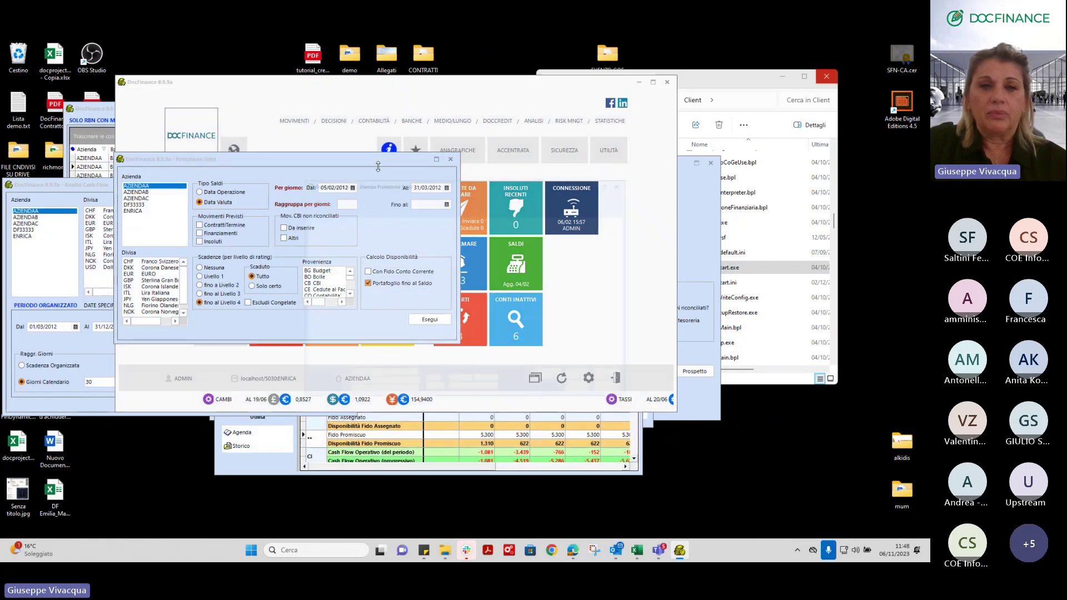
click(624, 174)
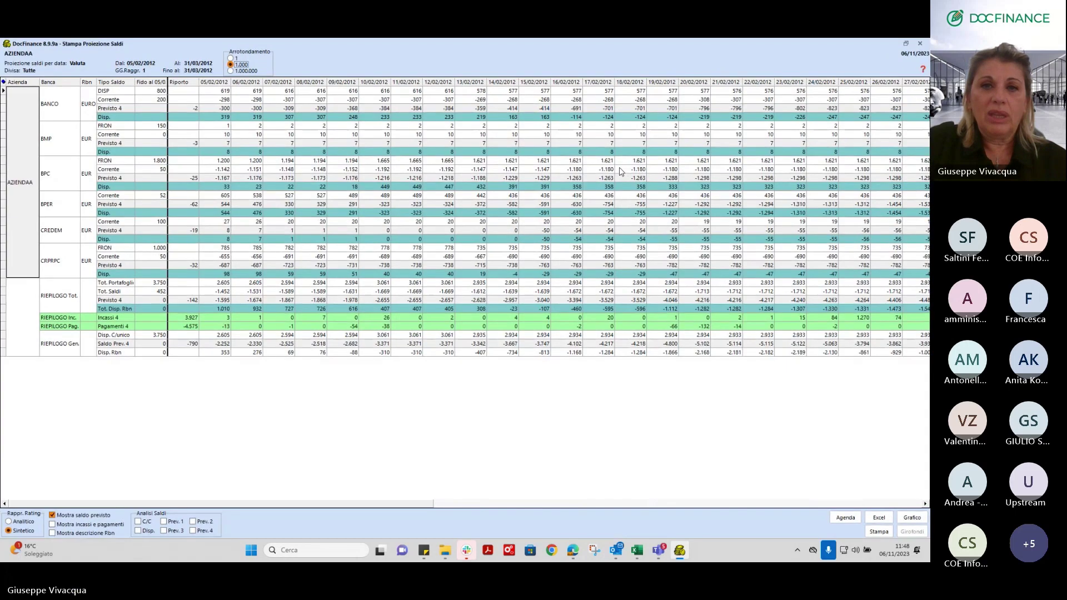
Step: Examine the projection's daily DISP values for BANCO from 05/02/2012 to 07/02/2012 and the BANCO, BMP and BPC bank groups
click(225, 92)
click(255, 93)
click(286, 93)
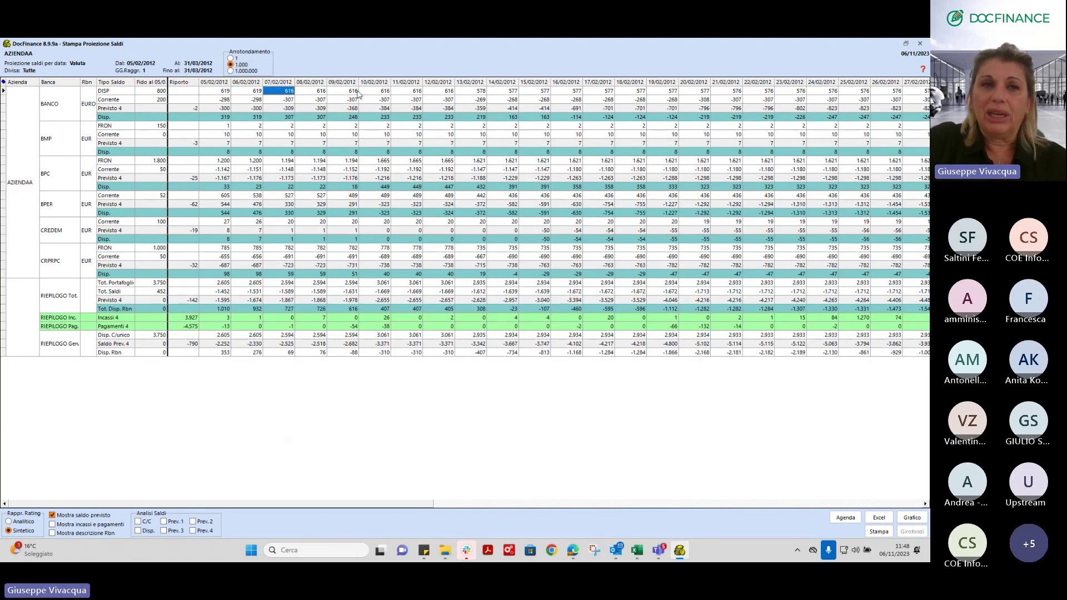
click(57, 107)
click(51, 144)
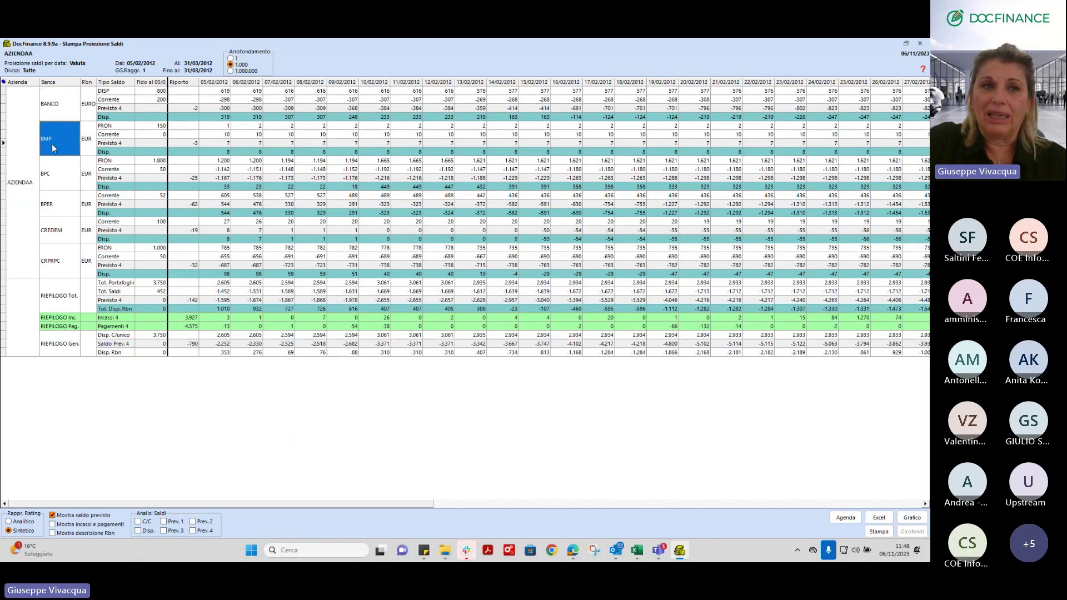
click(55, 175)
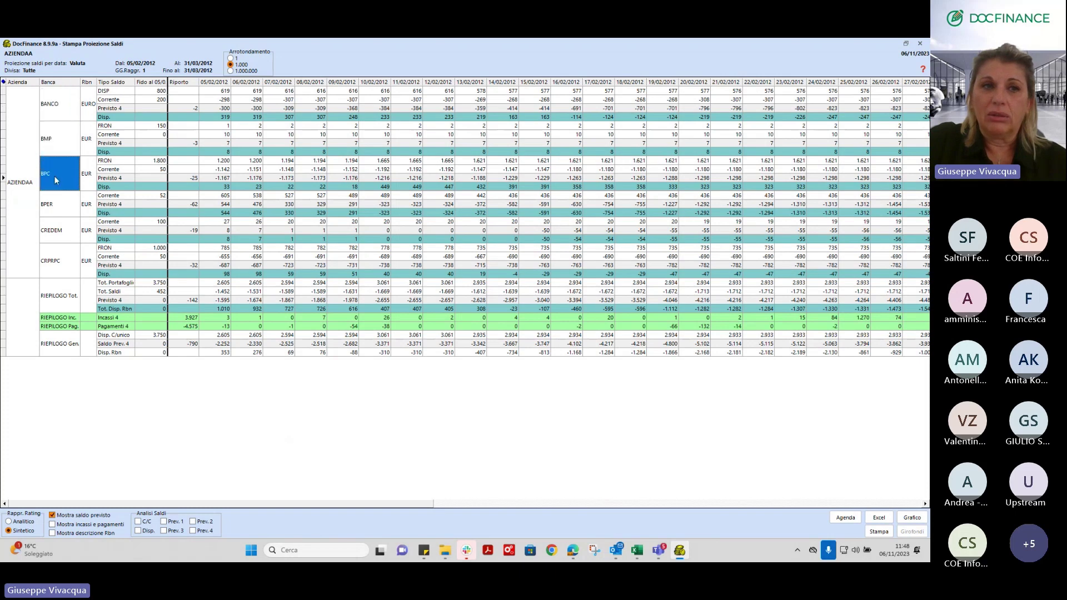
Step: Enable the Prev. 4 balance analysis and select BANCO's Corrente value for 16/02/2012
click(192, 531)
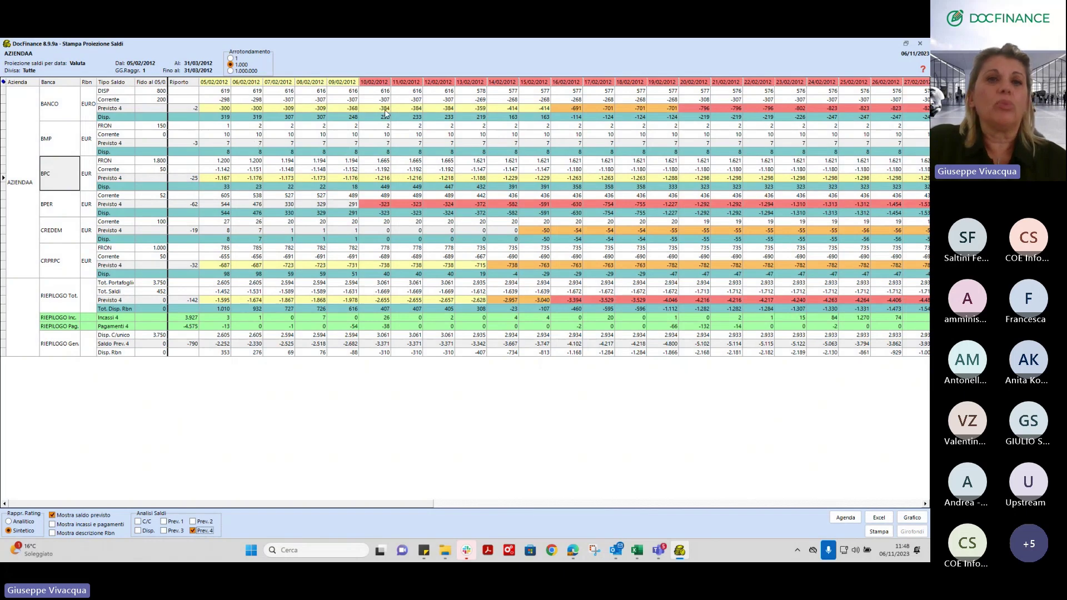
click(570, 101)
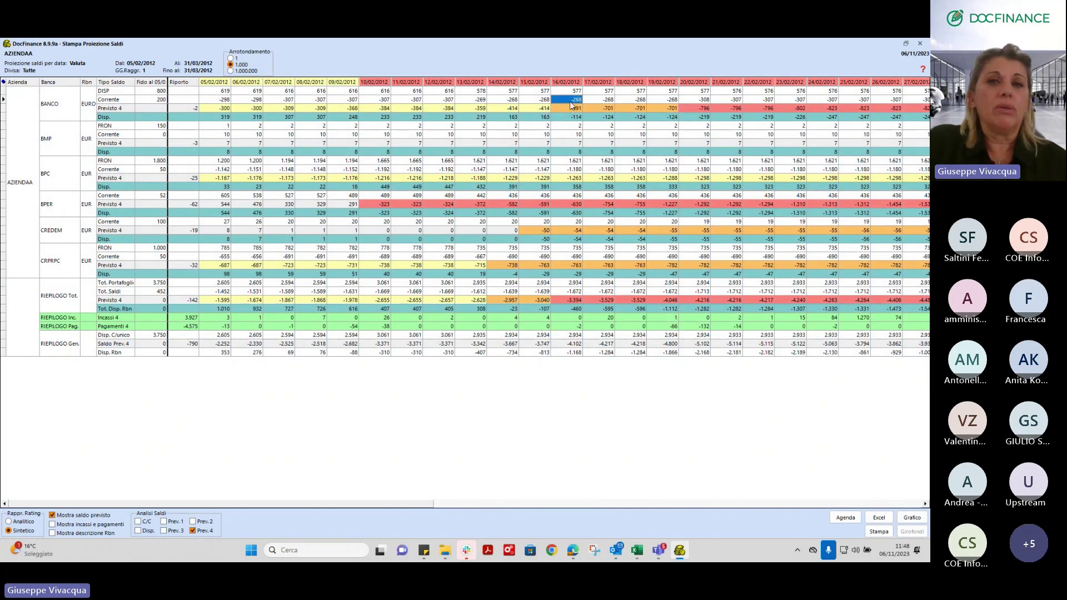
Step: Examine the BPER and BPC bank groups and the Pagamenti 4 summary value for 20/02/2012 in the balance projection
click(375, 205)
click(52, 209)
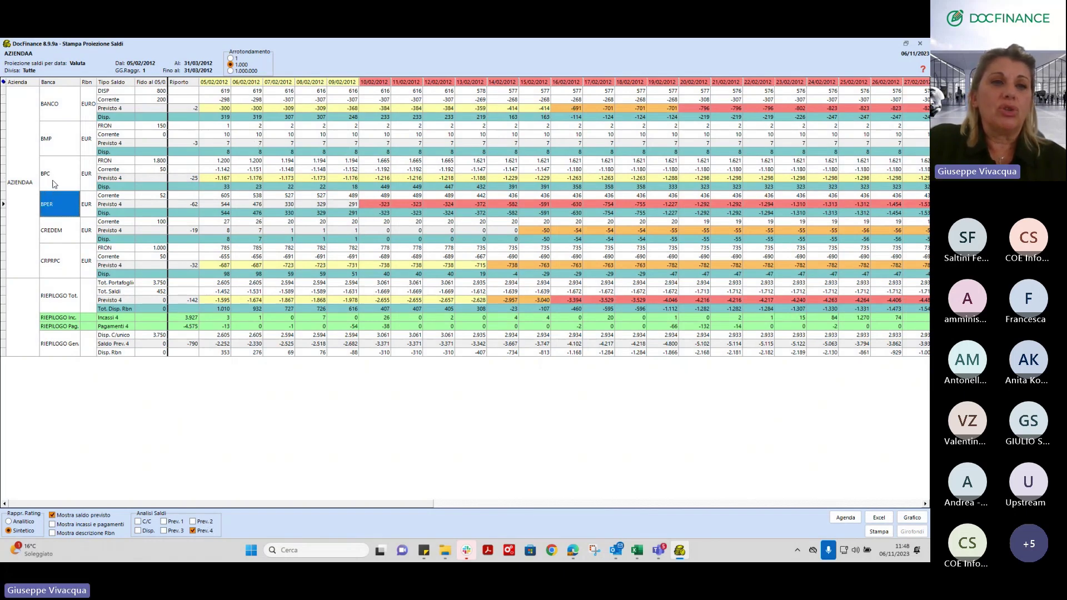
click(54, 179)
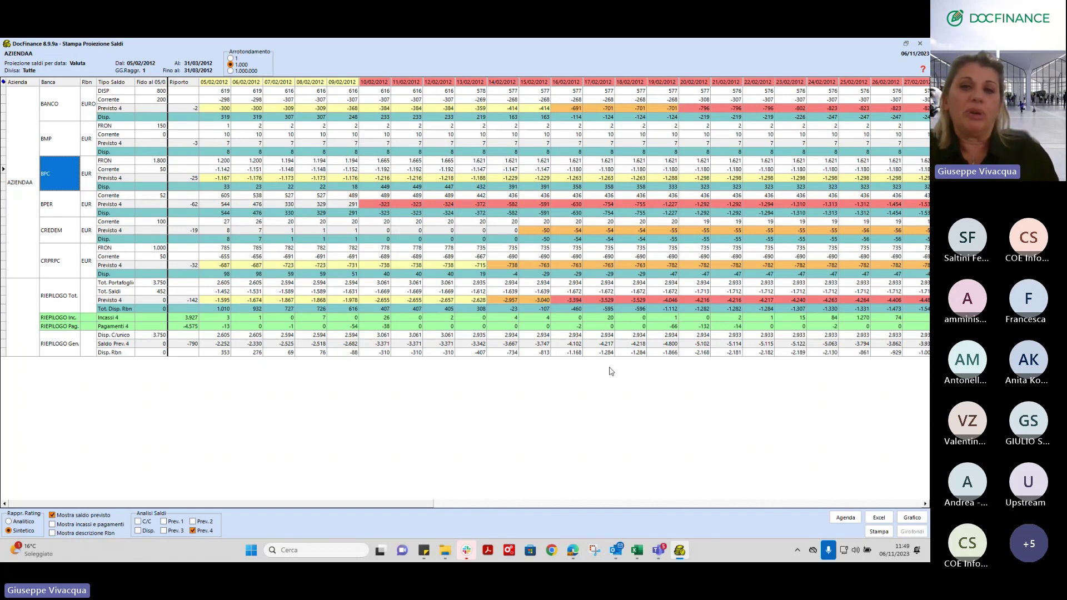
click(700, 327)
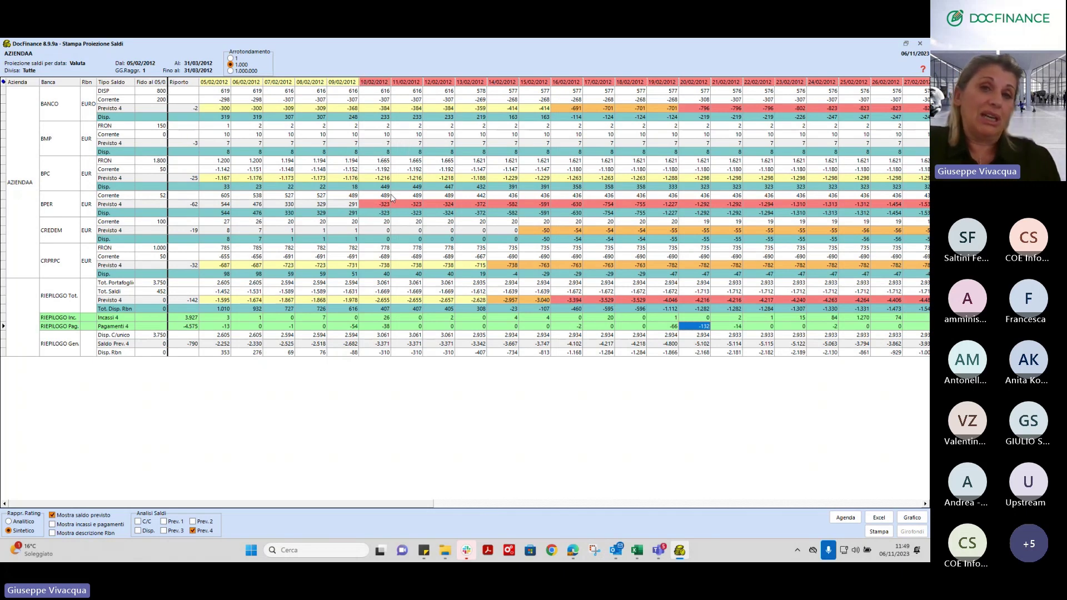
Step: Review the due items behind BPER's Previsto 4 value for 10/02/2012 in a maximized Agenda del Tesoriere, then return to the projection
click(384, 205)
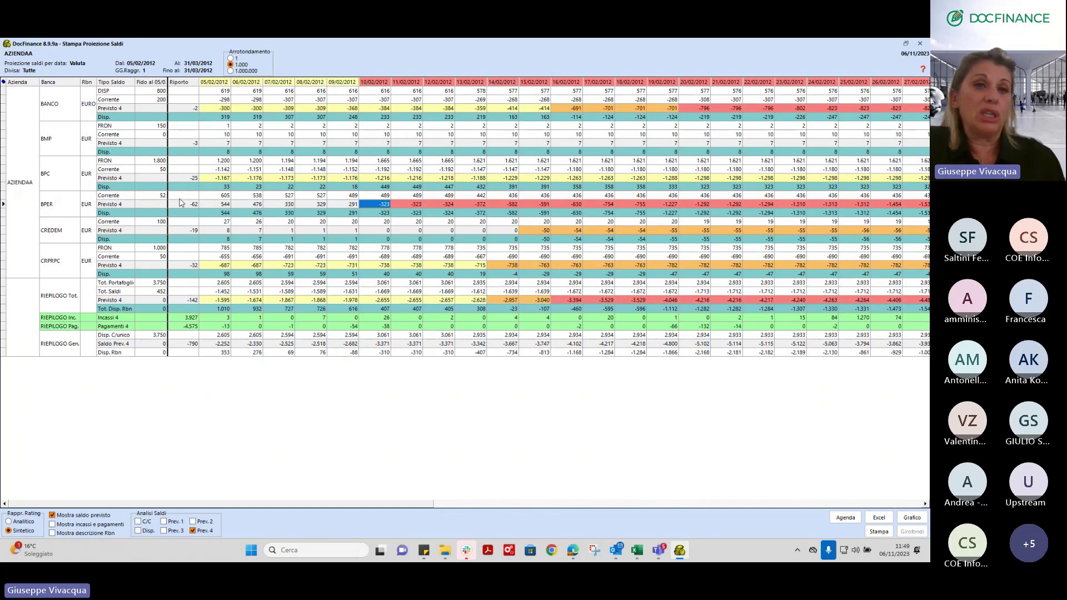
double_click(387, 205)
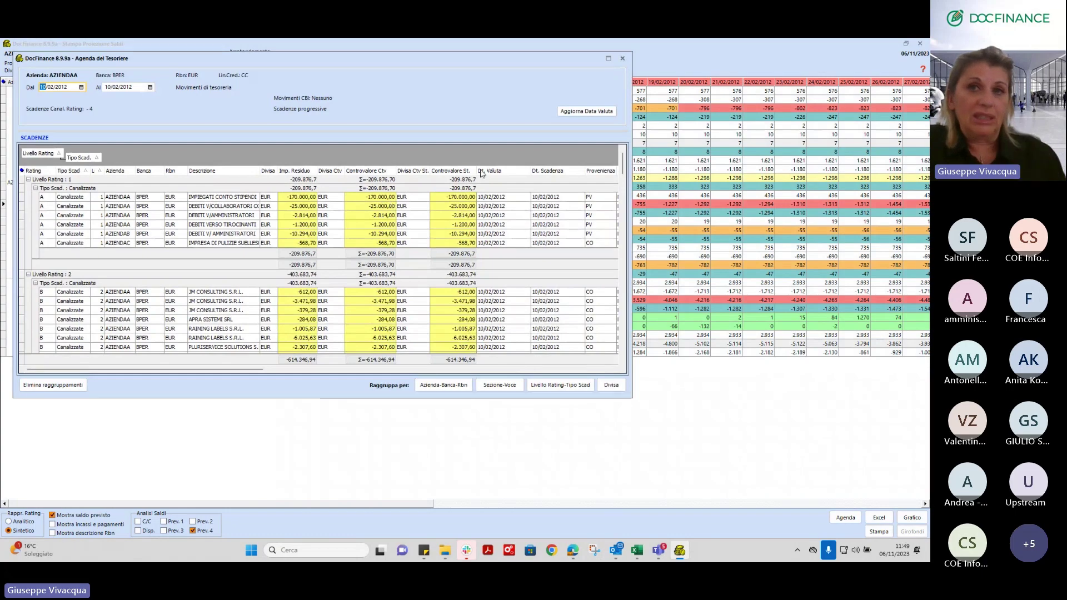
click(607, 59)
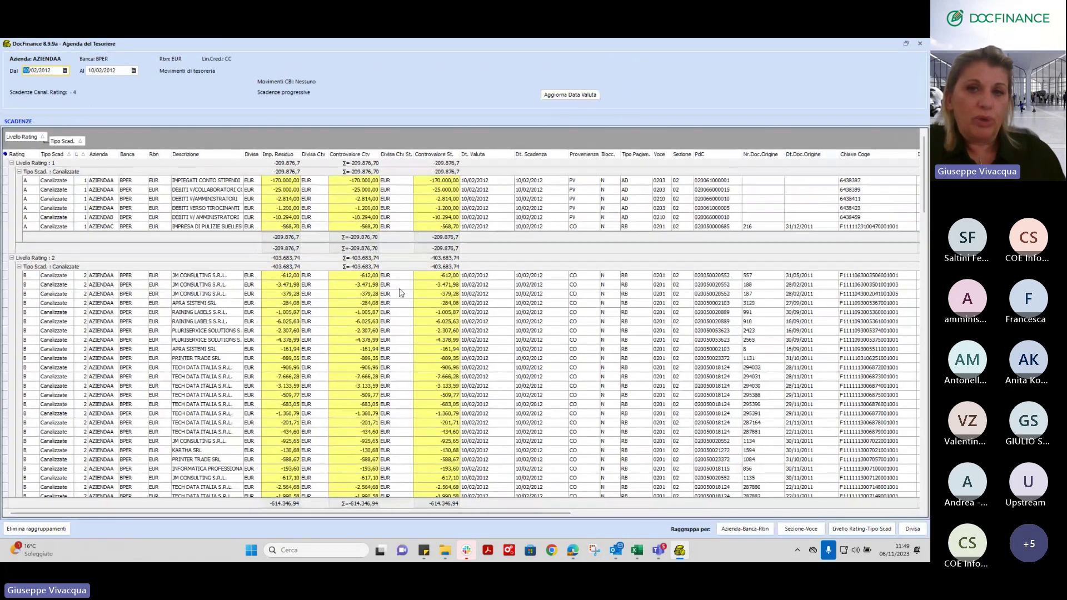
drag(658, 293, 623, 346)
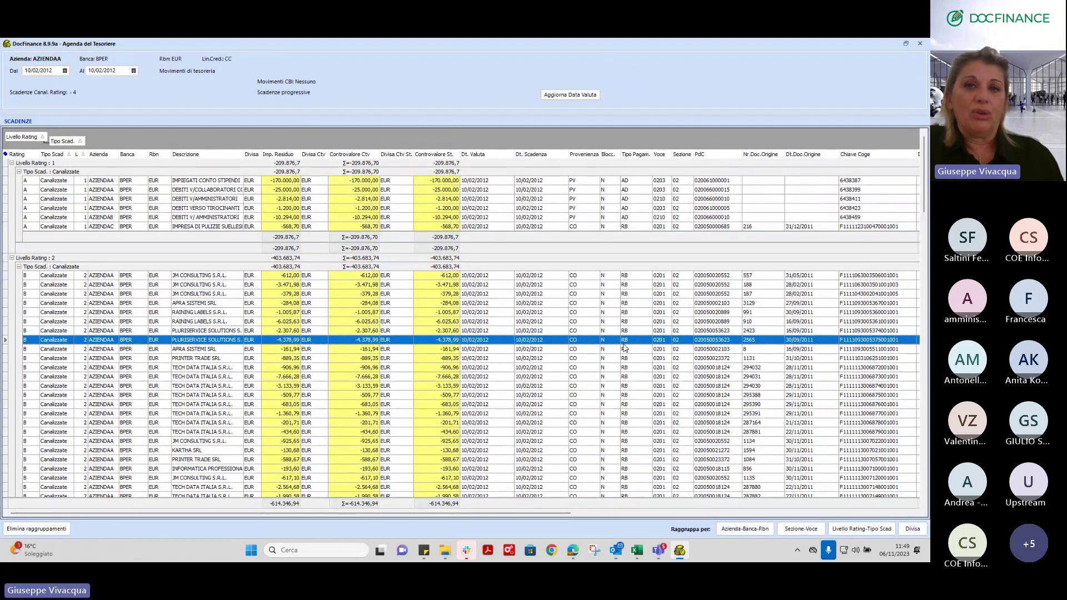
drag(315, 180, 309, 192)
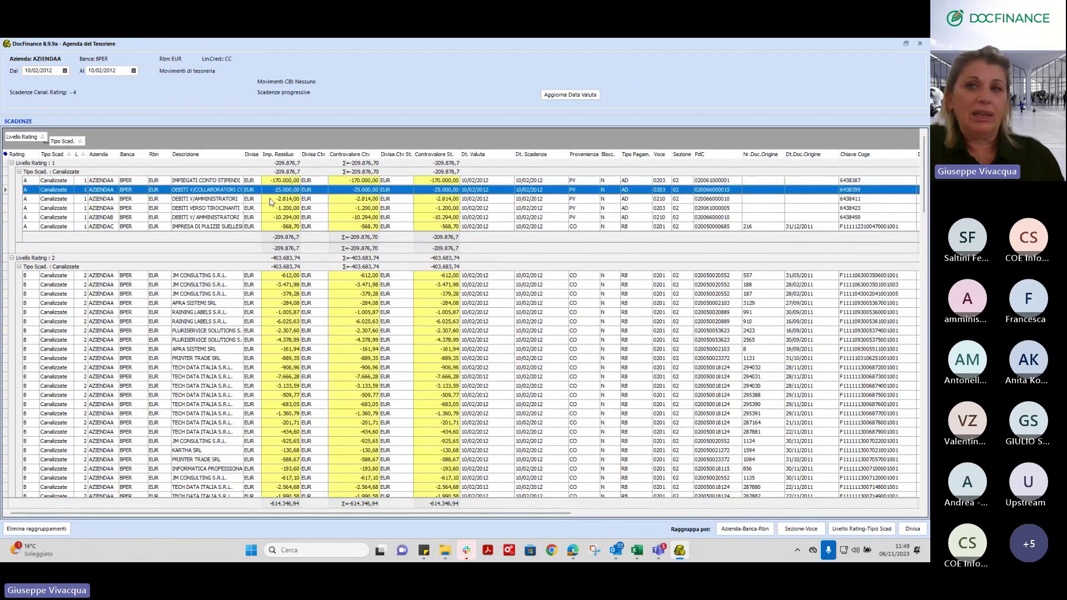
click(919, 44)
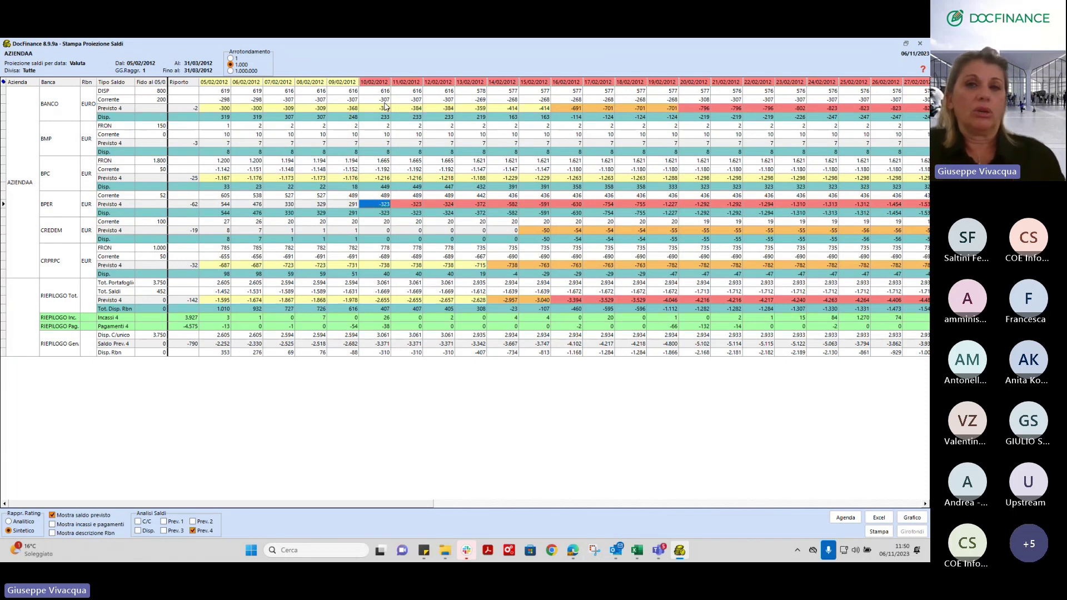
Step: Examine BANCO's Previsto 4 value for 16/02/2012, its DISP and Corrente credit limits, and its DISP values from 05/02/2012 to 09/02/2012
click(574, 109)
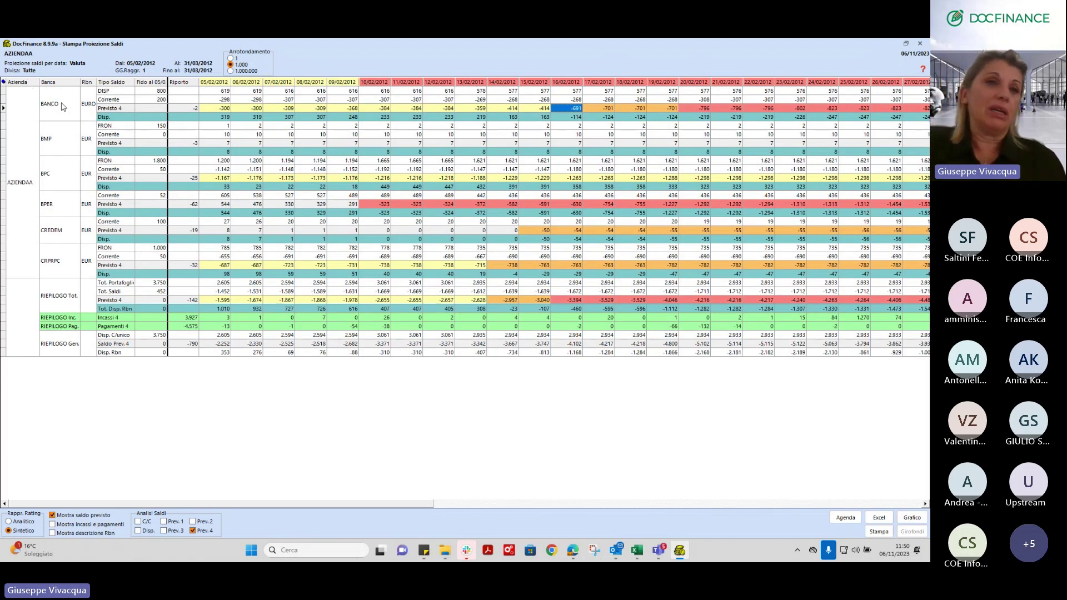
click(114, 91)
click(216, 92)
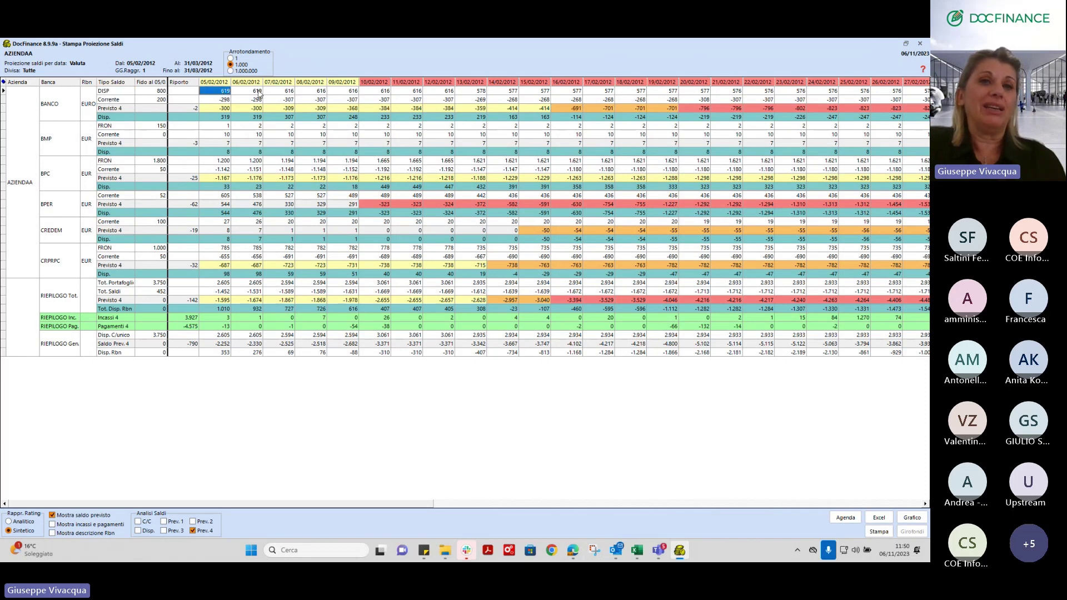
click(158, 93)
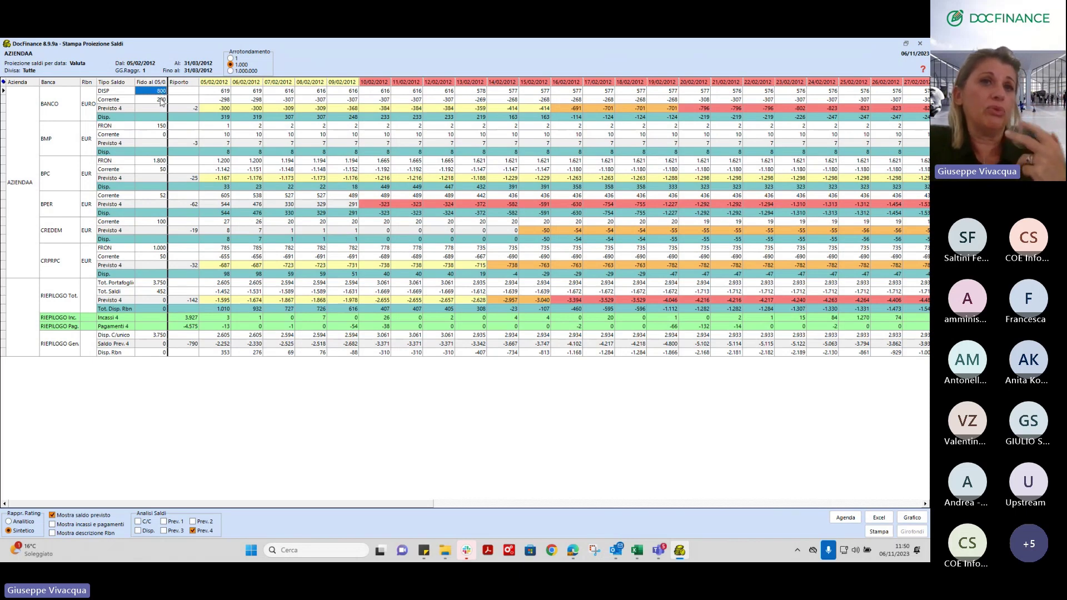
click(160, 100)
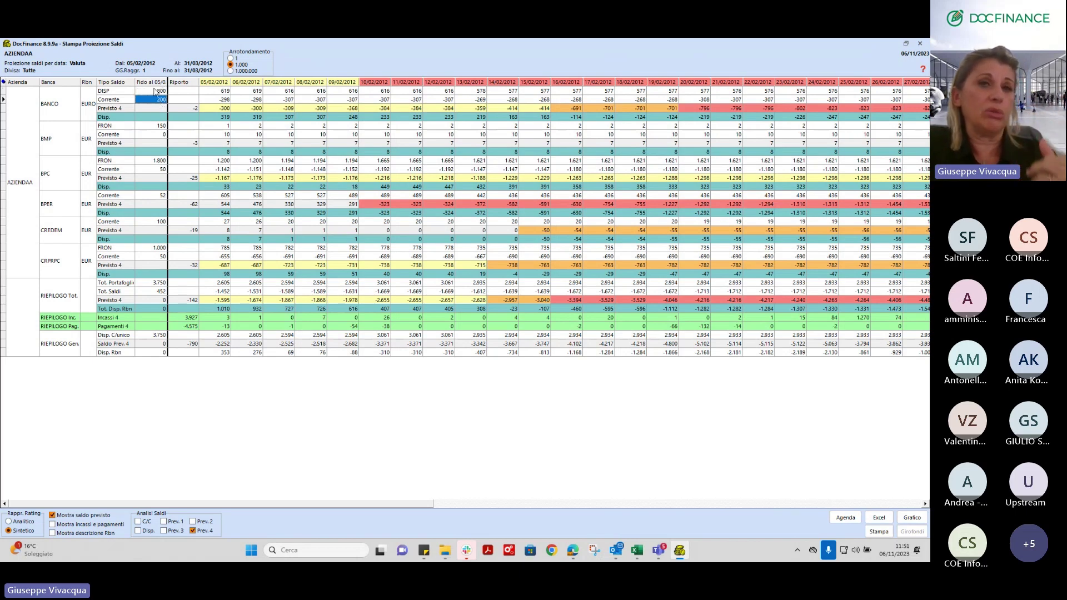
click(215, 93)
click(252, 93)
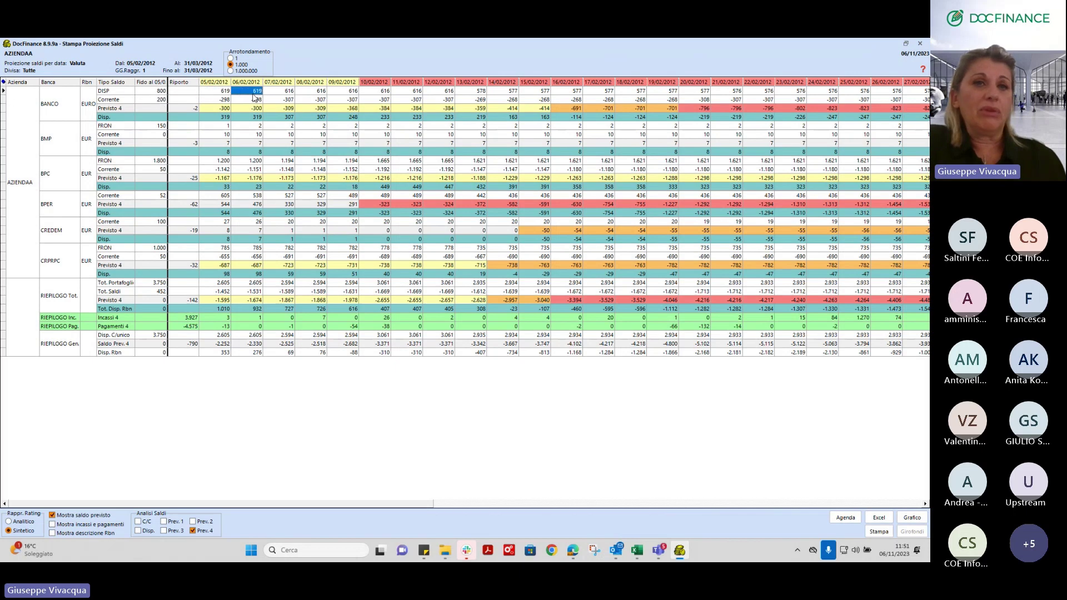
click(302, 93)
click(352, 93)
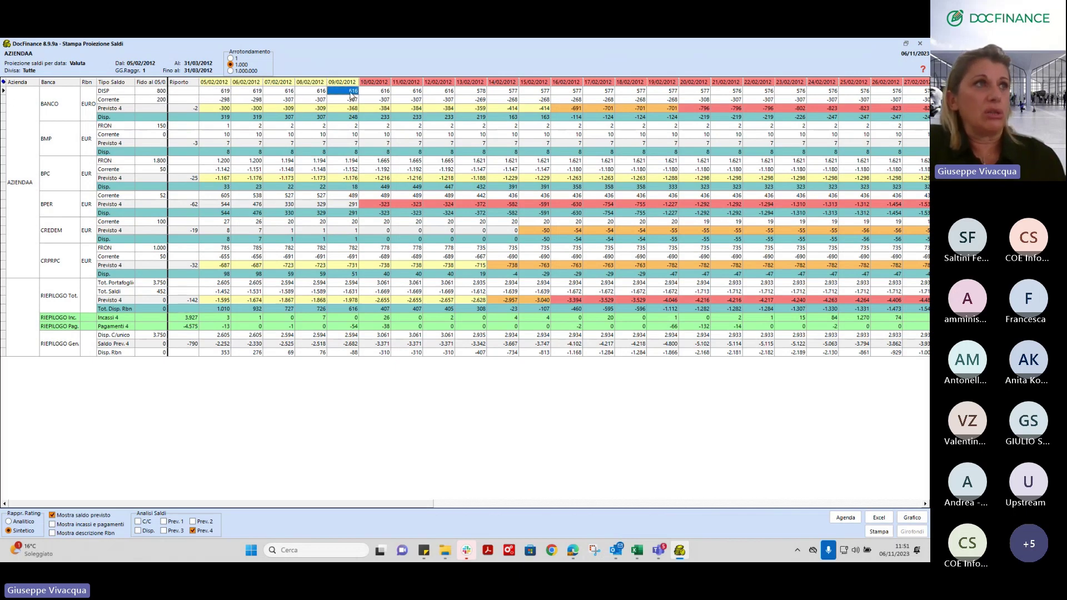
Step: Compare BANCO's DISP, Previsto 4 and Disp. values for 09/02/2012
click(104, 116)
click(347, 108)
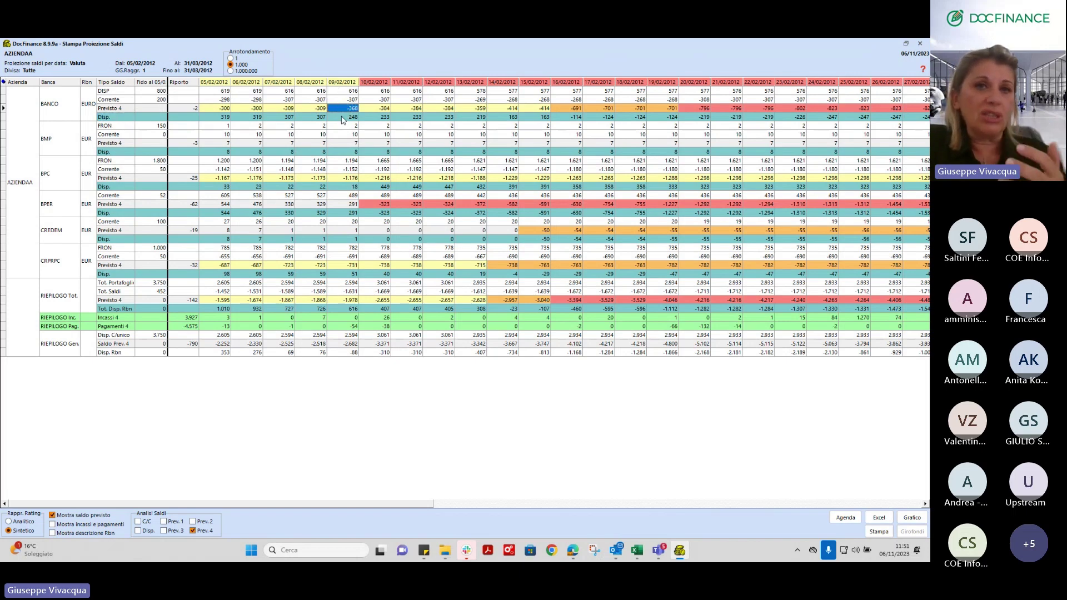
click(350, 118)
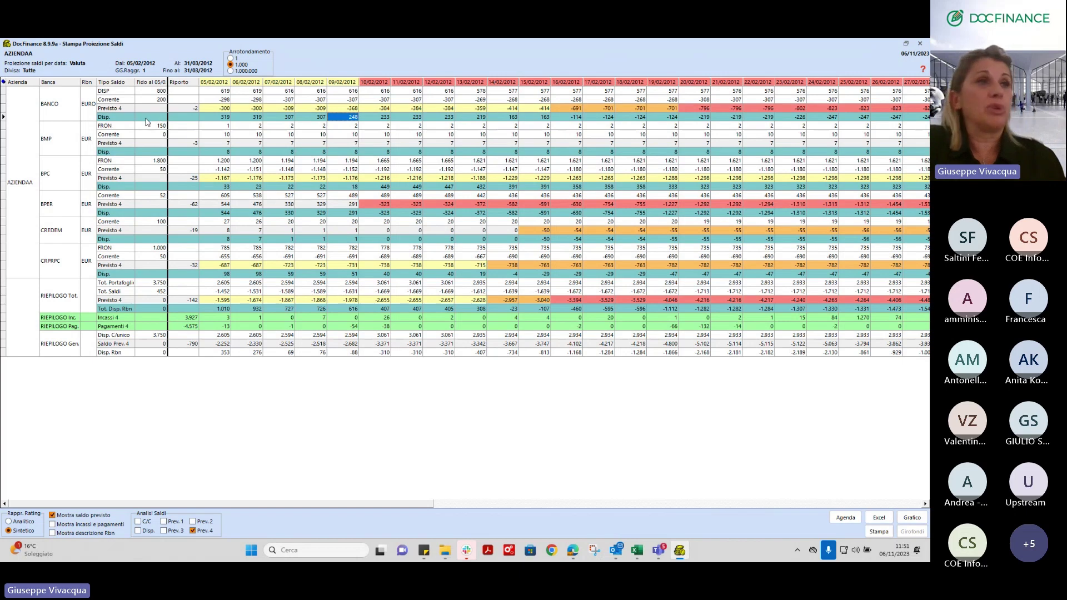
click(352, 91)
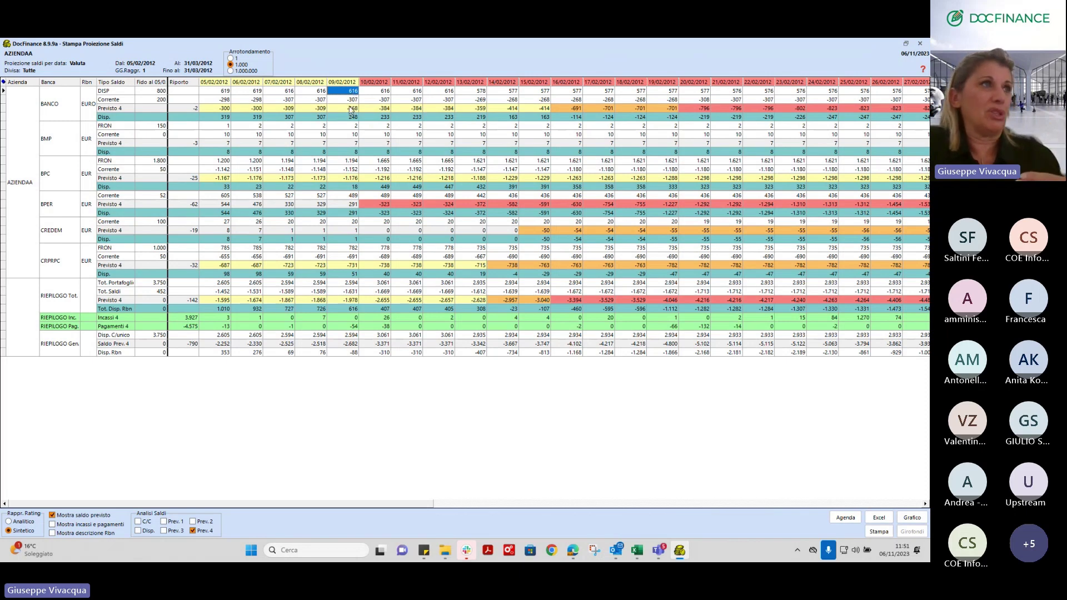
click(350, 109)
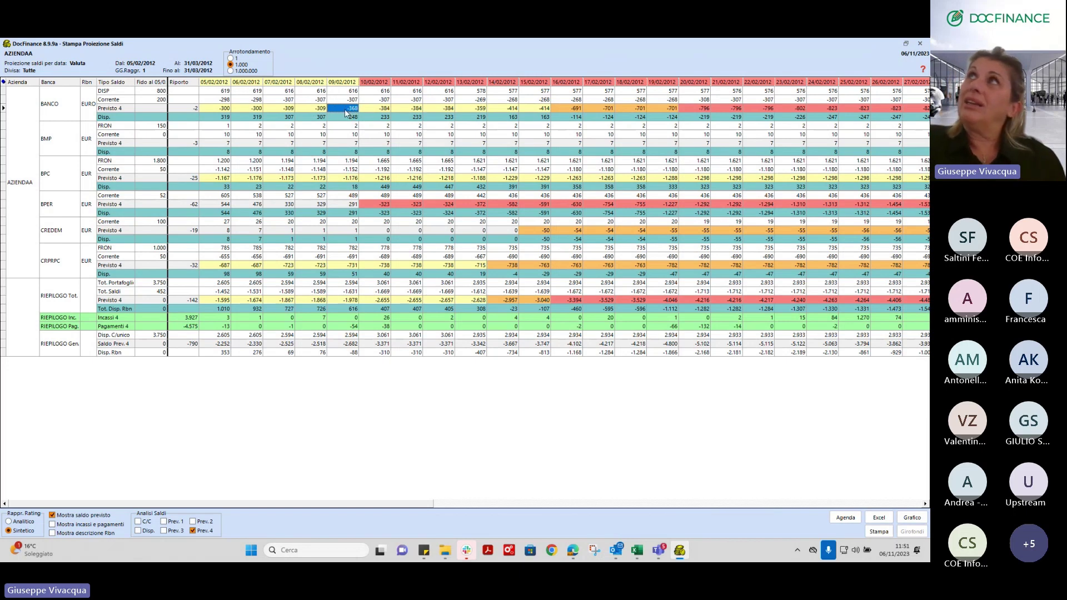
key(Right)
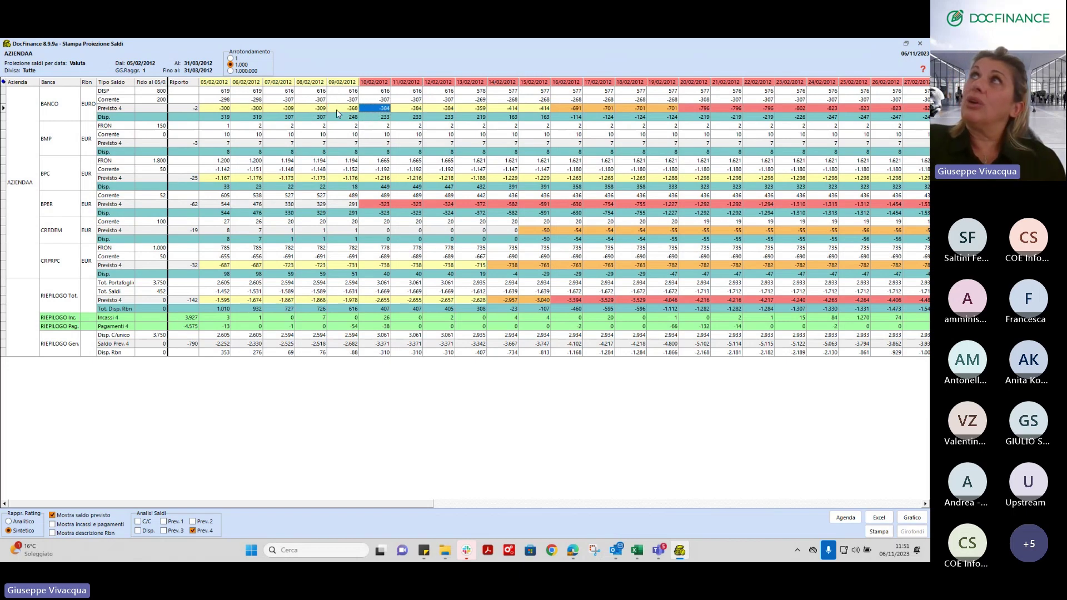
click(337, 110)
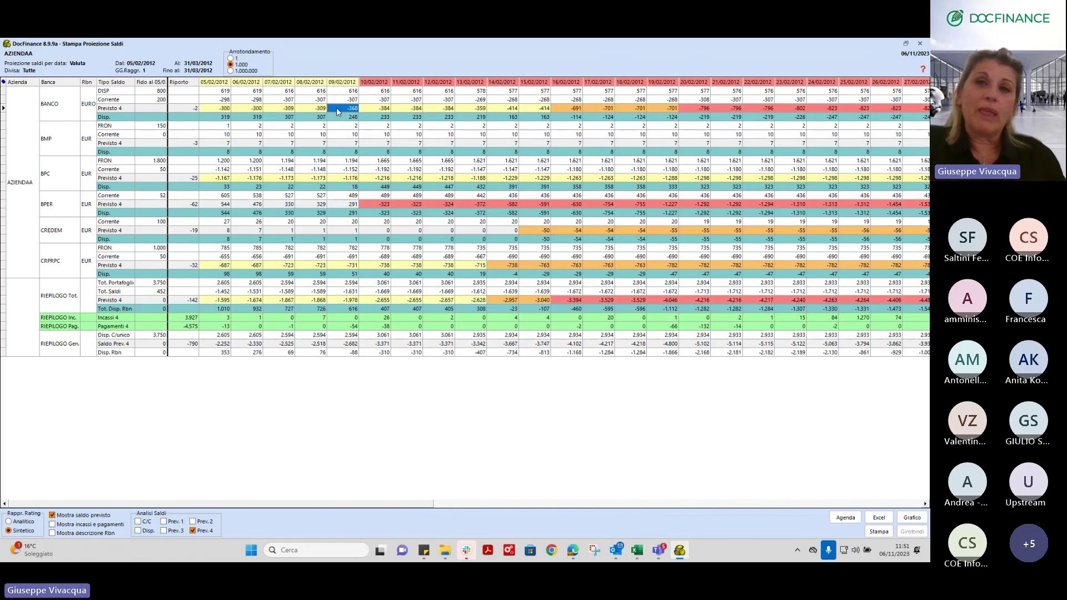
Step: Examine BANCO's Previsto 4 values for 16/02/2012, 17/02/2012 and 20/02/2012, including the Disp. value for 16/02/2012
click(577, 110)
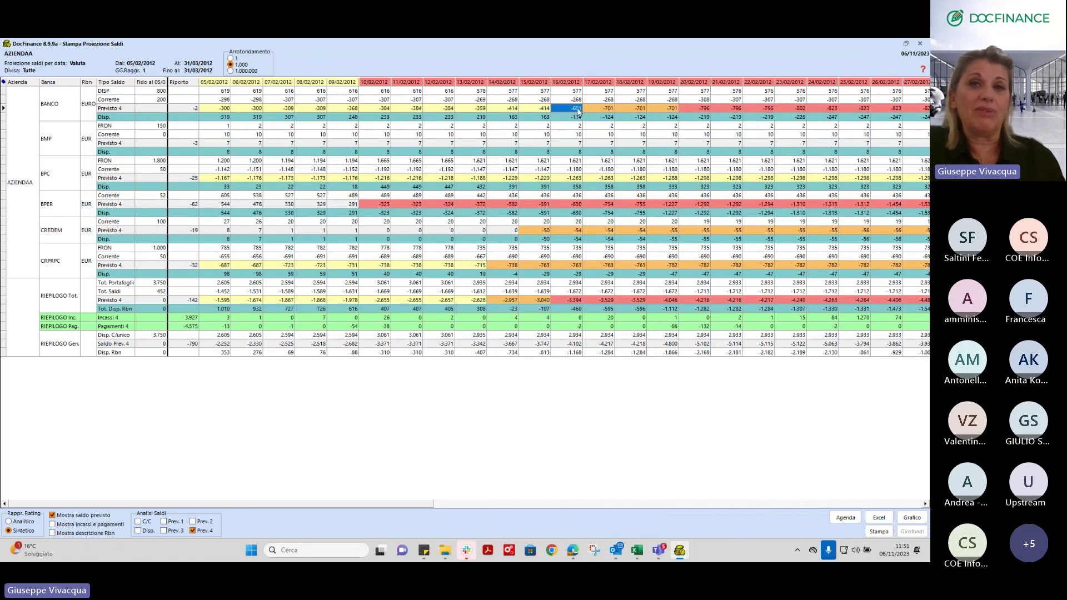
click(586, 110)
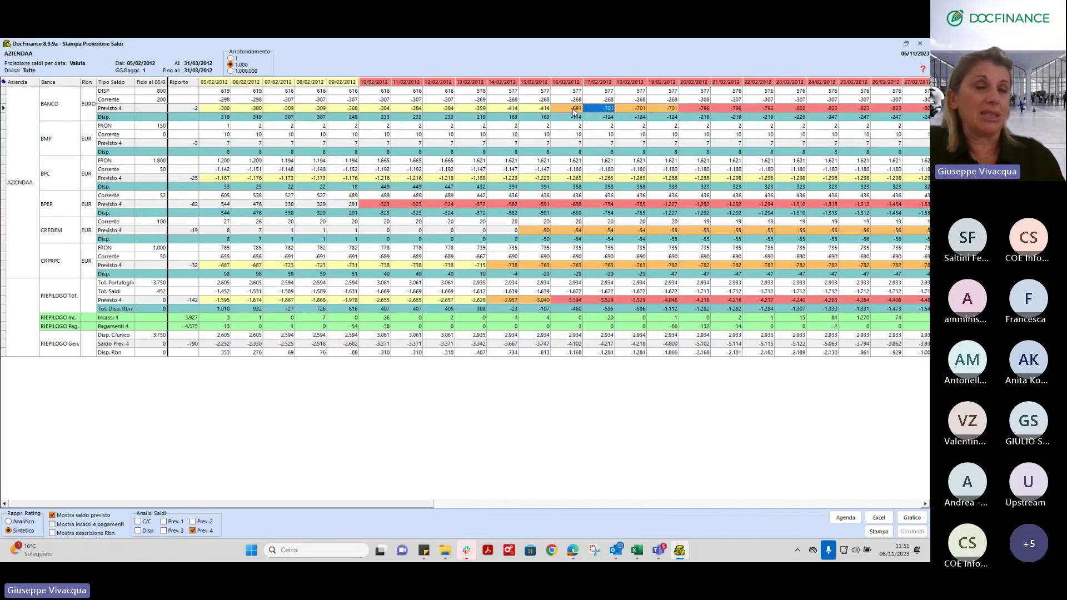
click(576, 118)
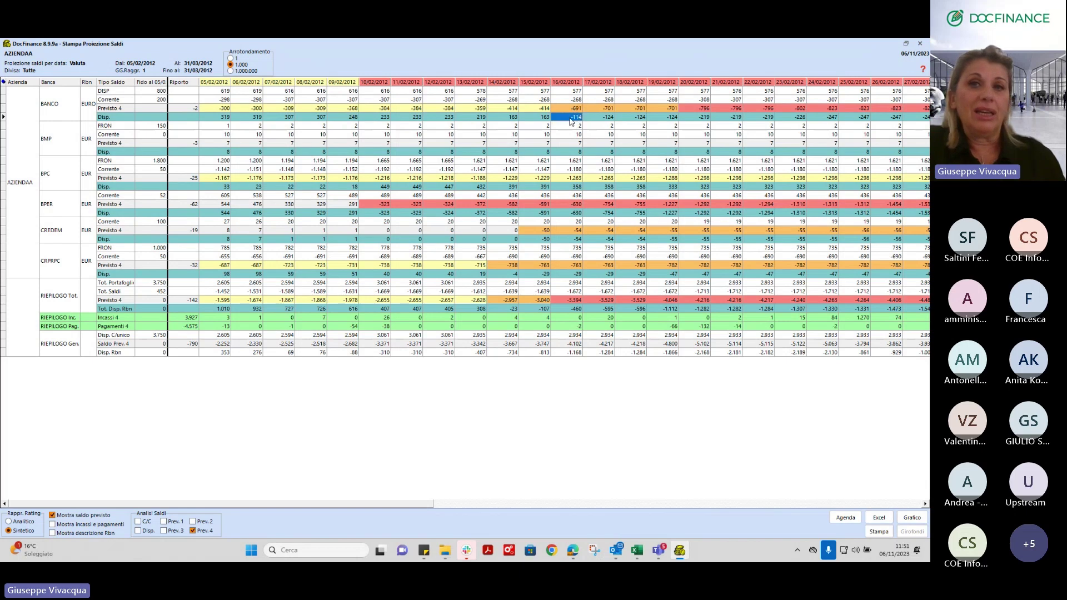
click(695, 109)
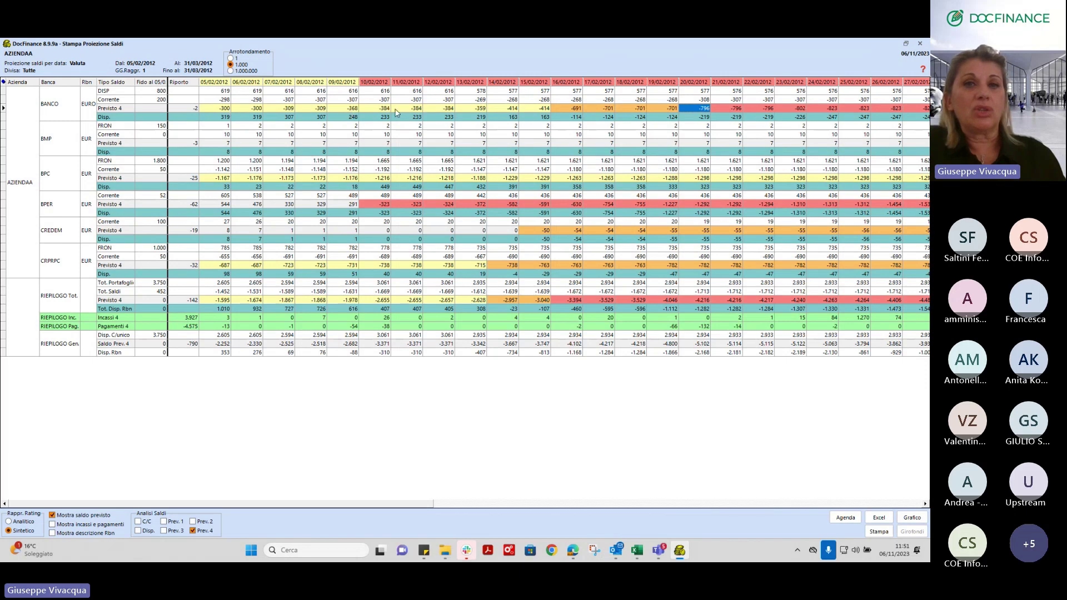
click(575, 108)
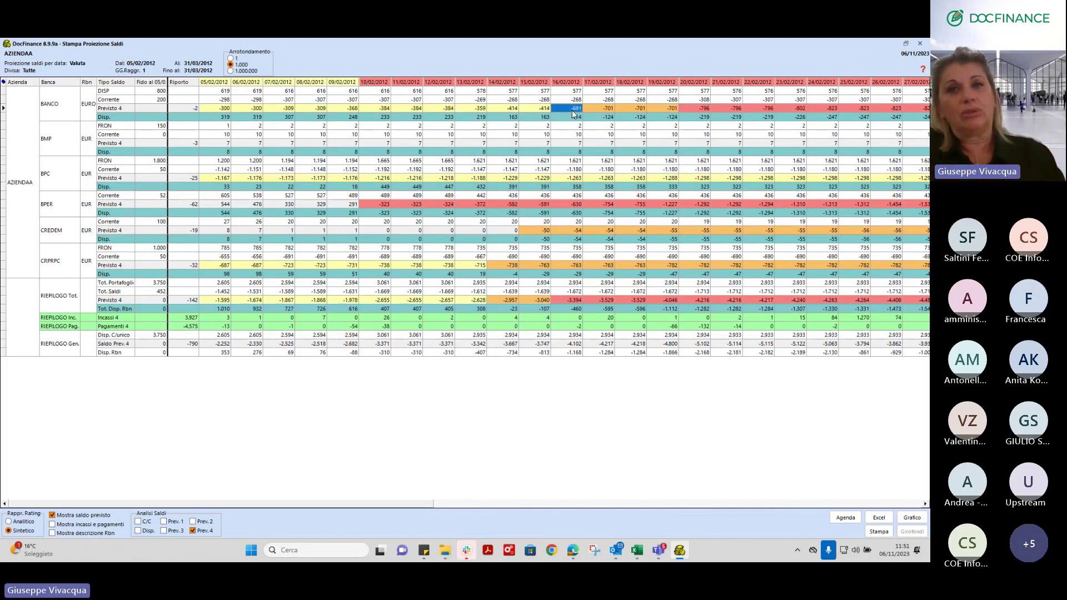
click(706, 109)
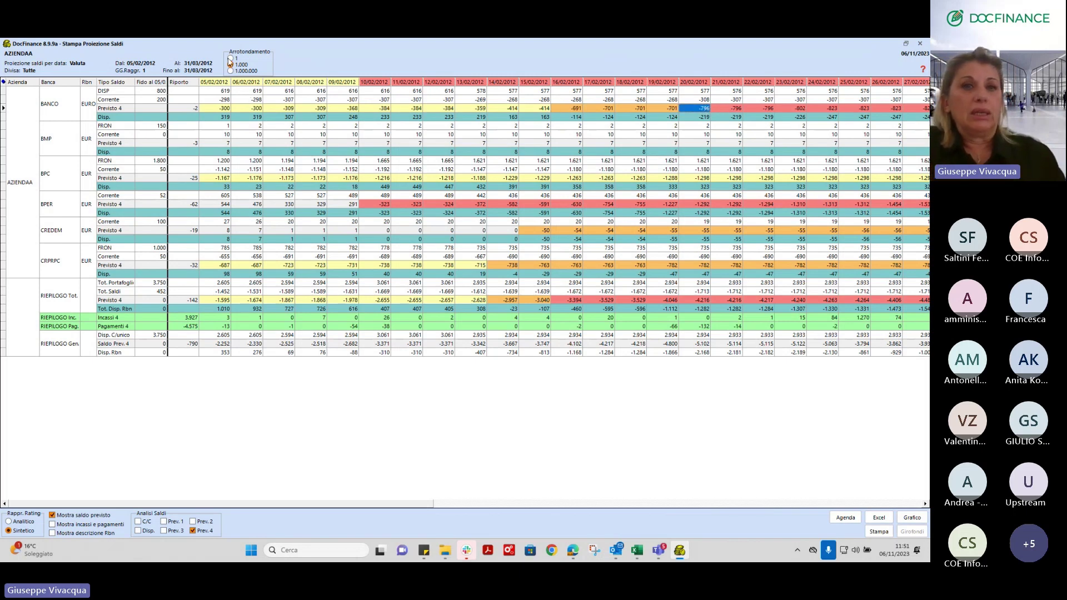
Step: Compare the Previsto 4 values for 05/02/2012 across BPER, BANCO, BPC, CRPRPC and RIEPILOGO Tot
click(220, 204)
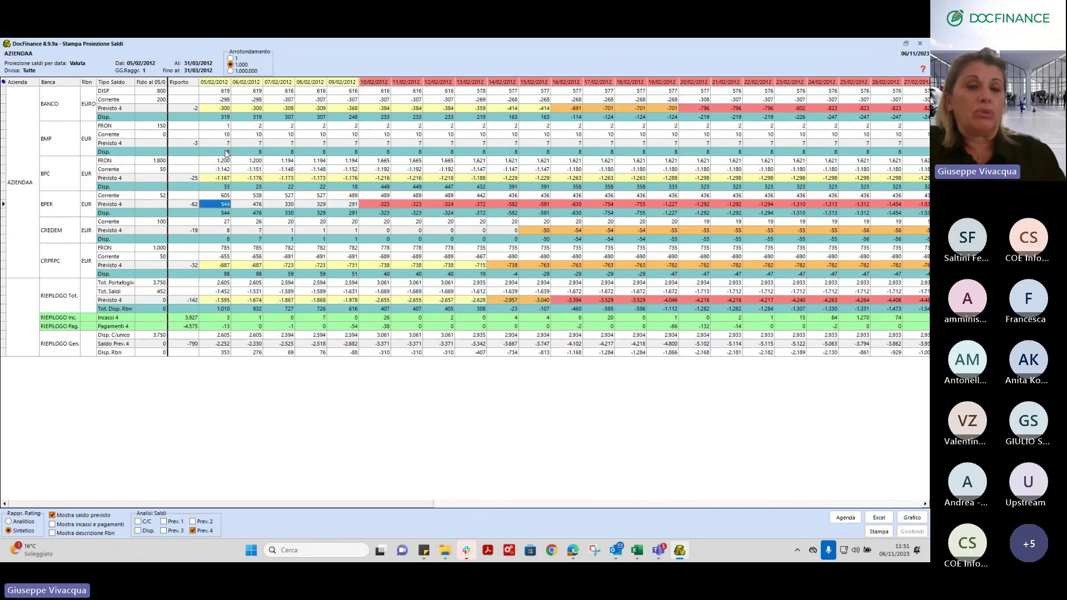
click(222, 109)
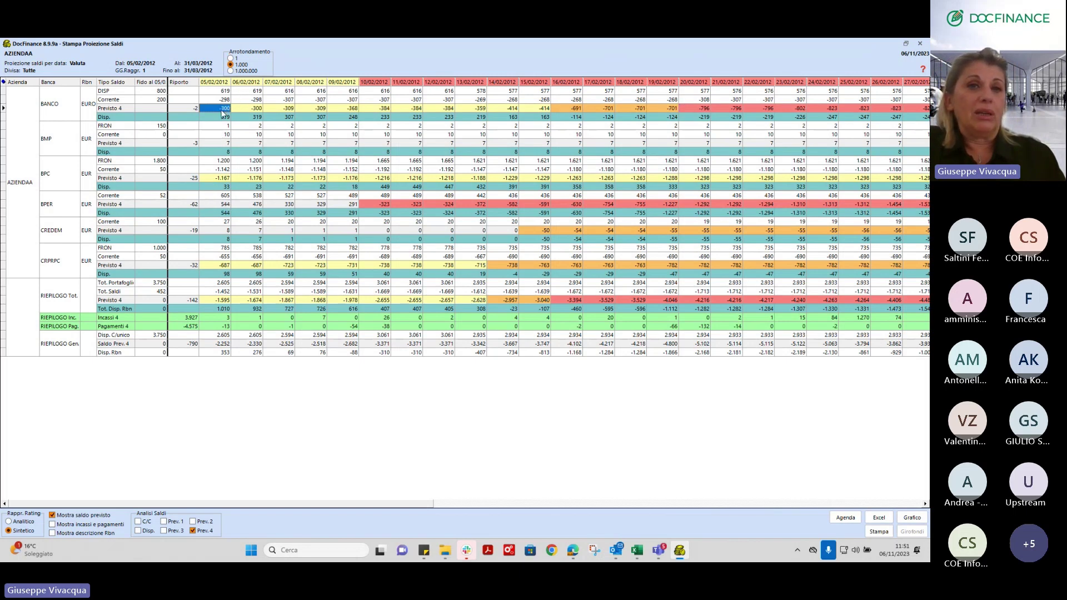
click(217, 178)
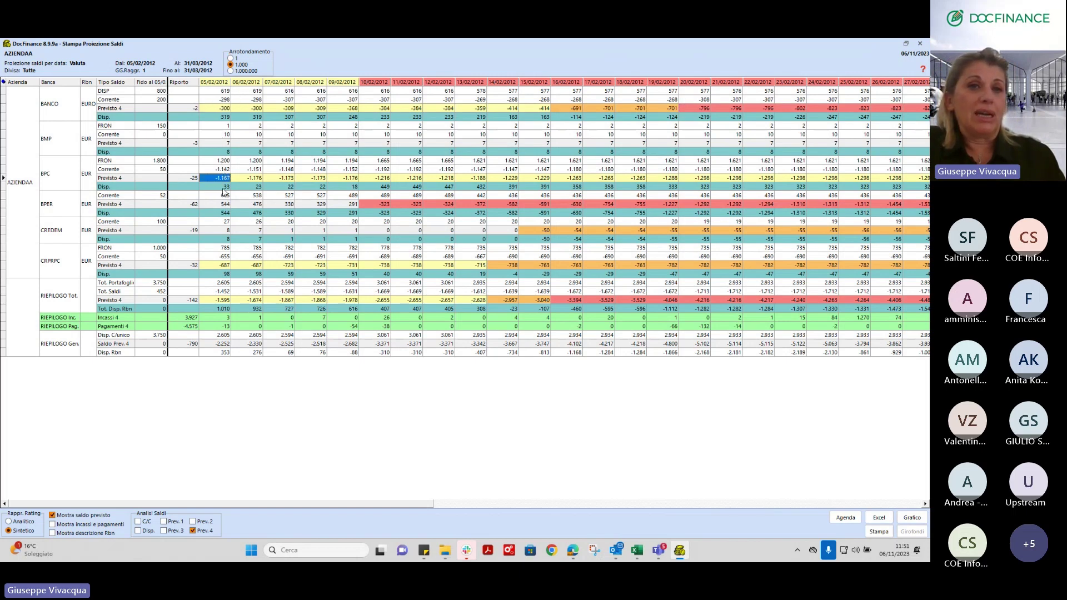
click(217, 265)
click(220, 301)
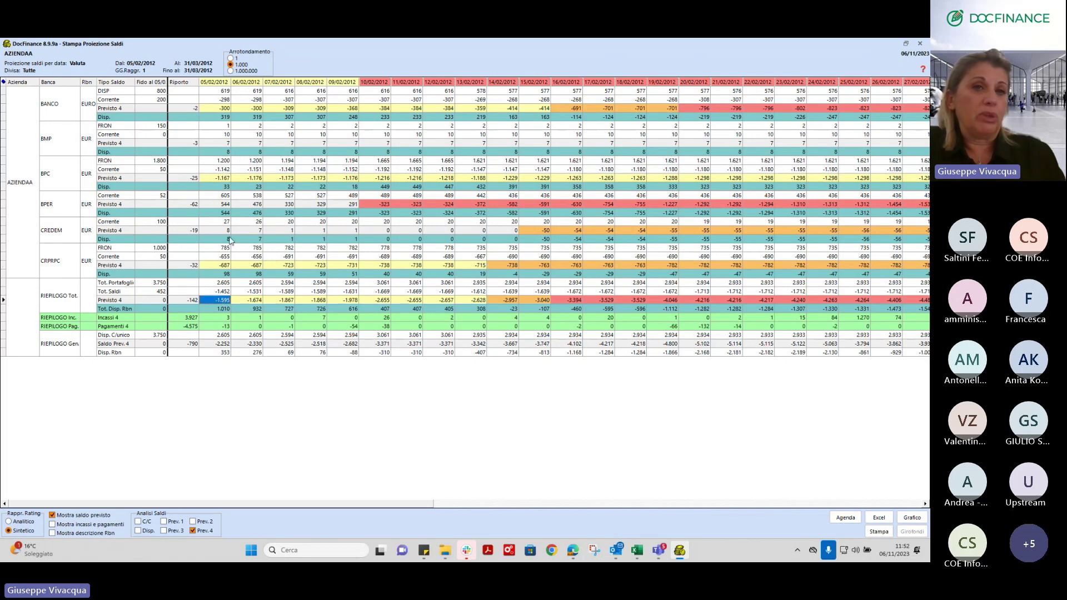
click(225, 204)
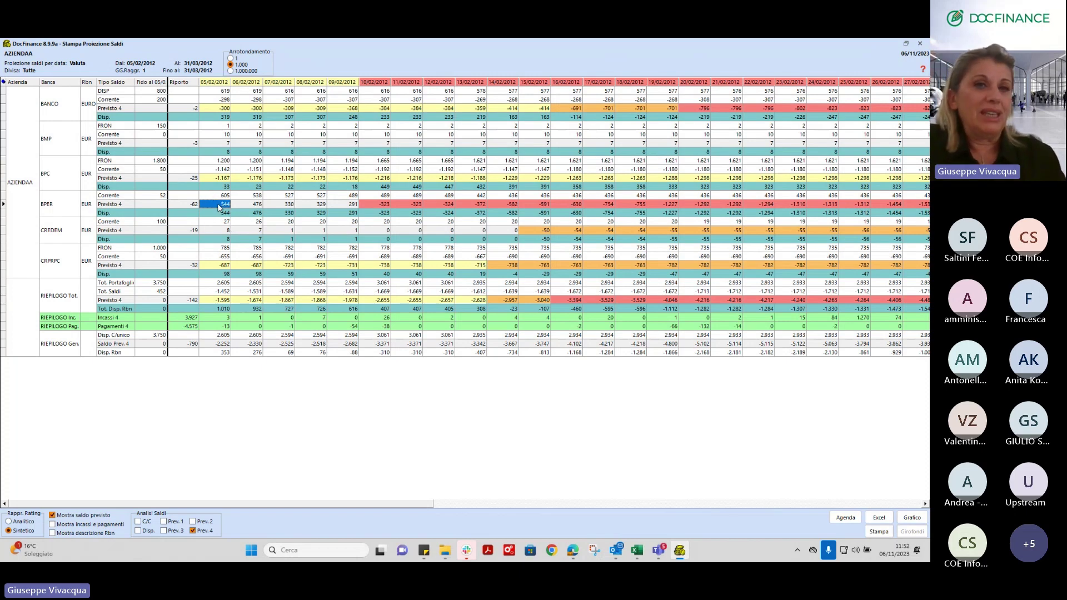
Step: Open the Proposta Girofondi for 05/02/2012 in a maximized window and select BPER's Saldo in the initial situation
double_click(225, 84)
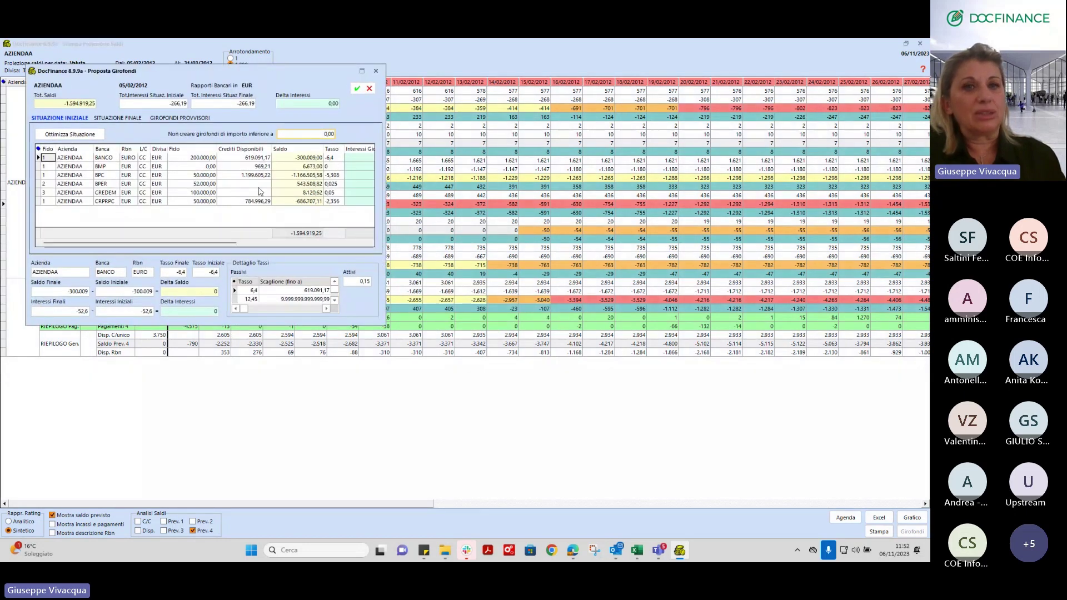
click(363, 72)
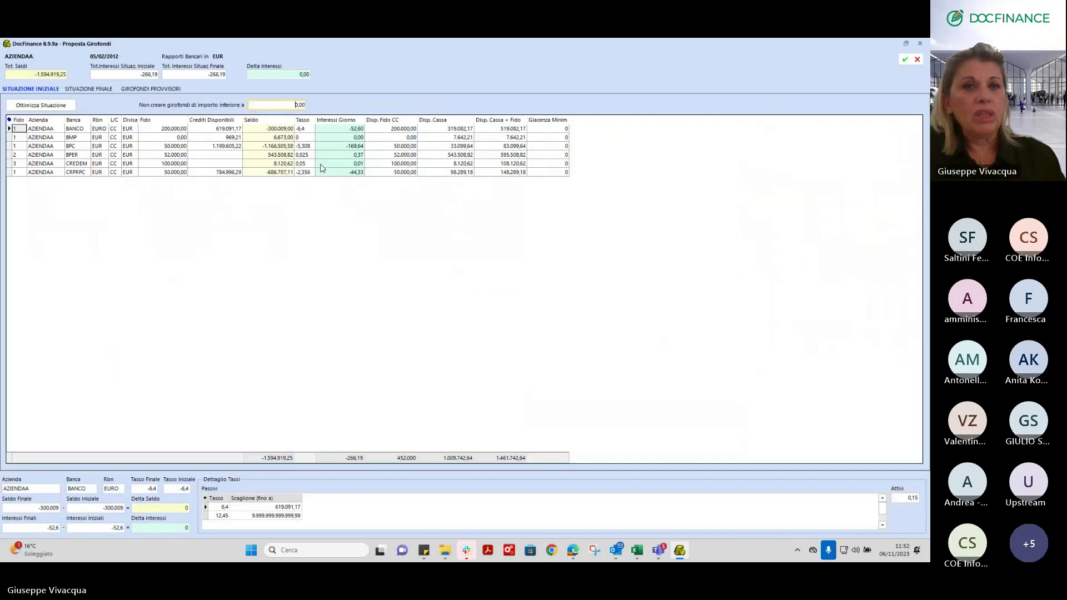
click(272, 155)
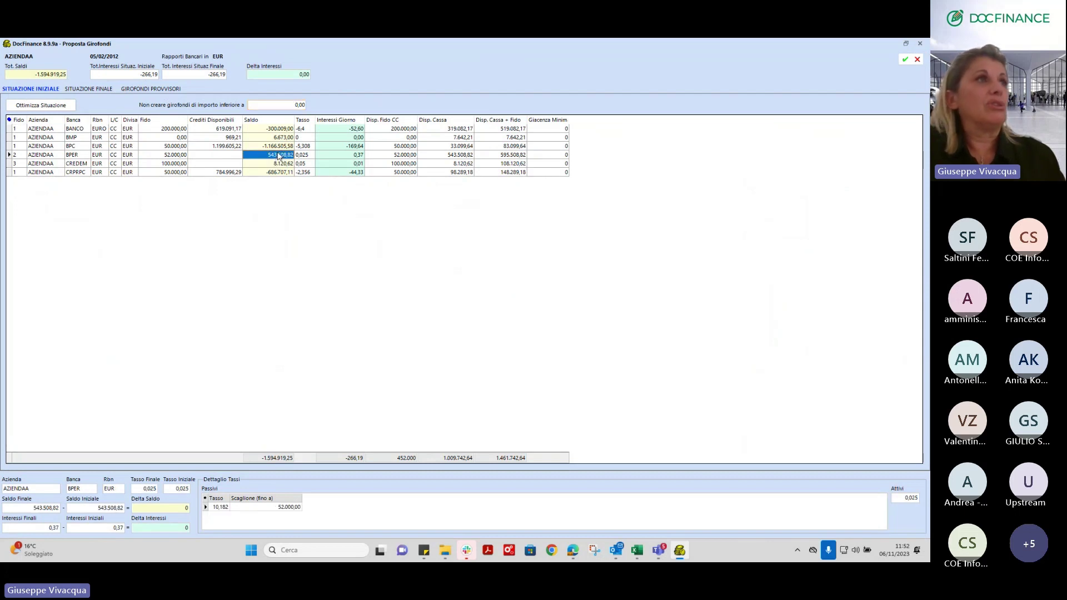
Step: Compare BPER's Tasso with BPC's Saldo and Tasso in the initial situation for 05/02/2012
click(310, 156)
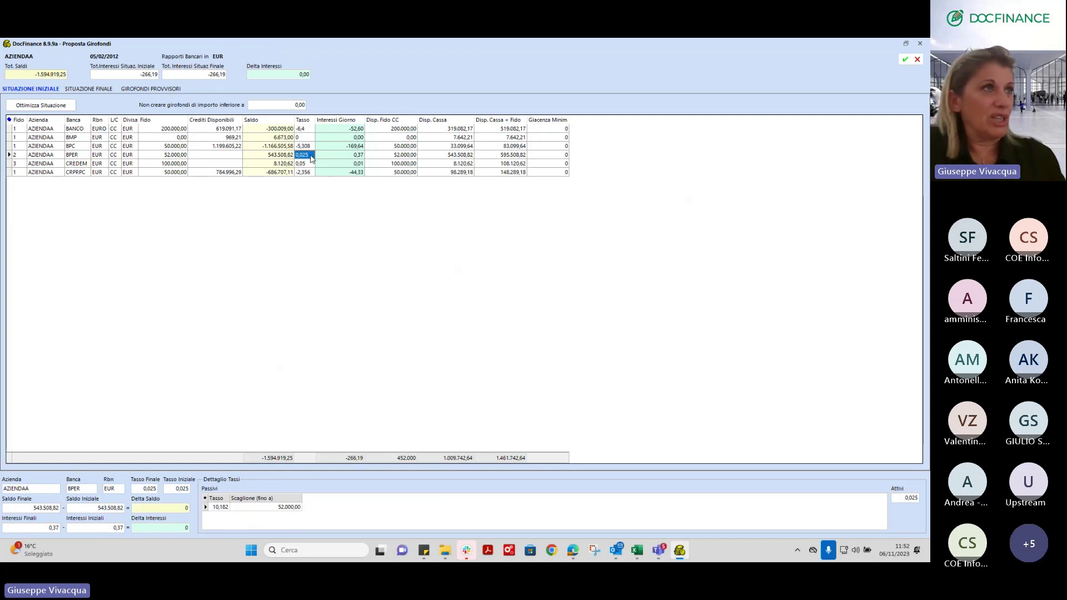
click(275, 147)
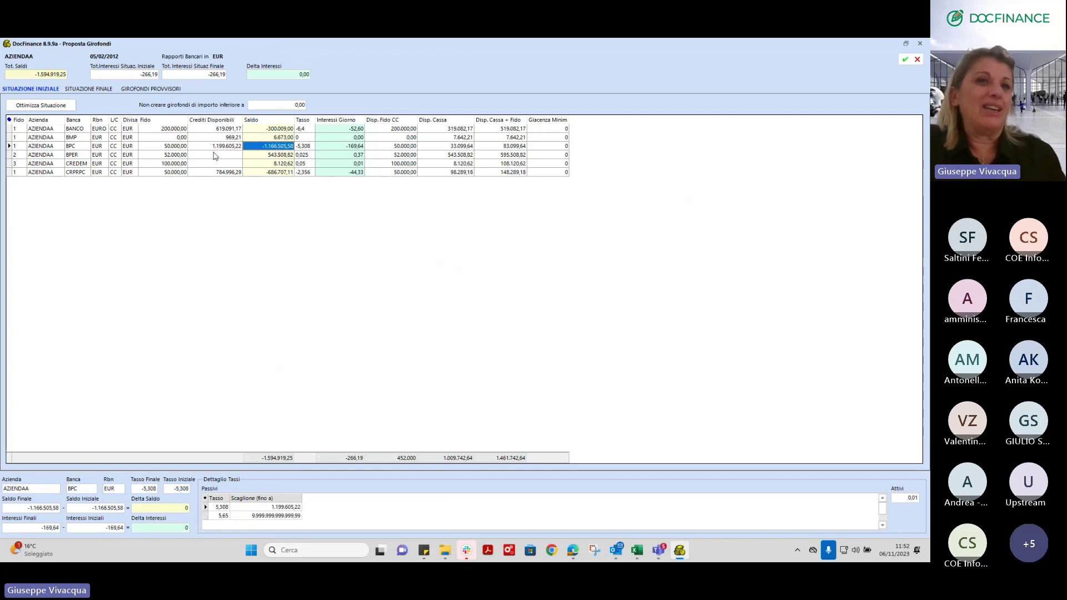
click(304, 148)
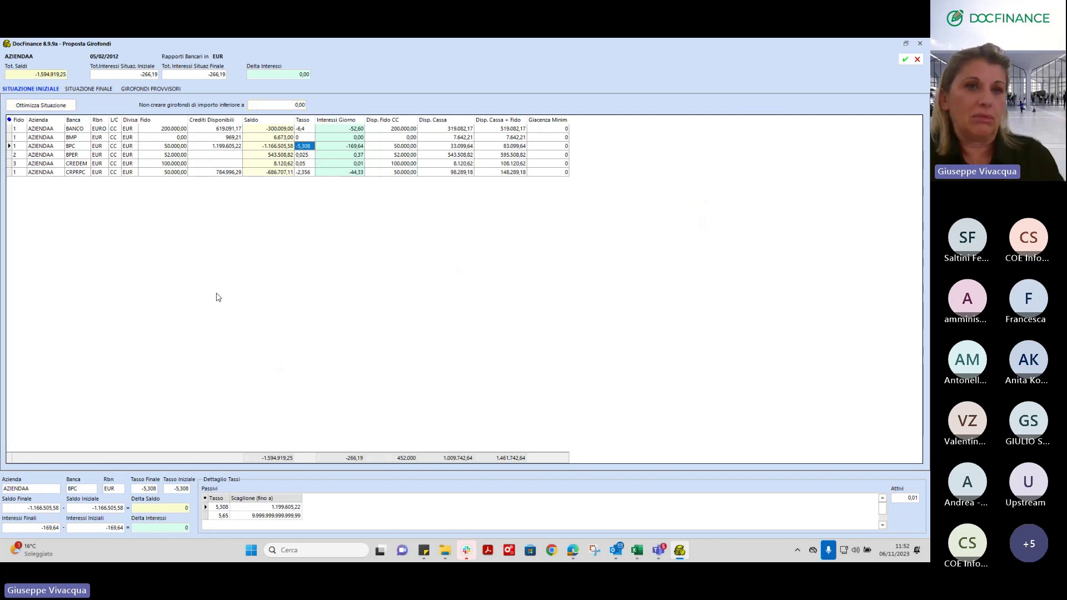
Step: Optimize the fund transfer situation for 05/02/2012 and highlight the total interest of the initial situation
click(55, 104)
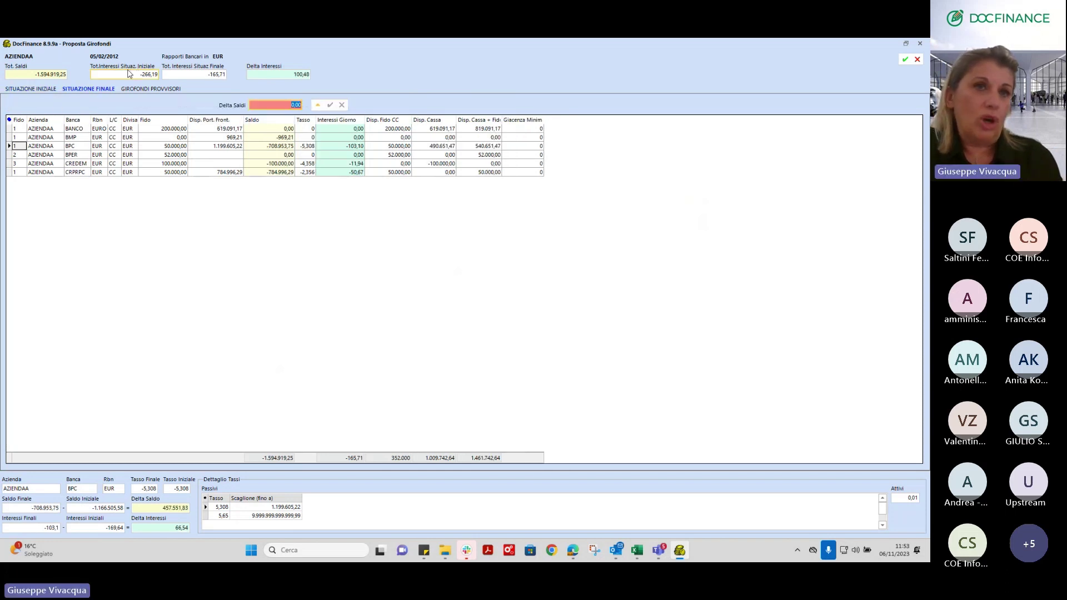
drag(158, 74, 115, 72)
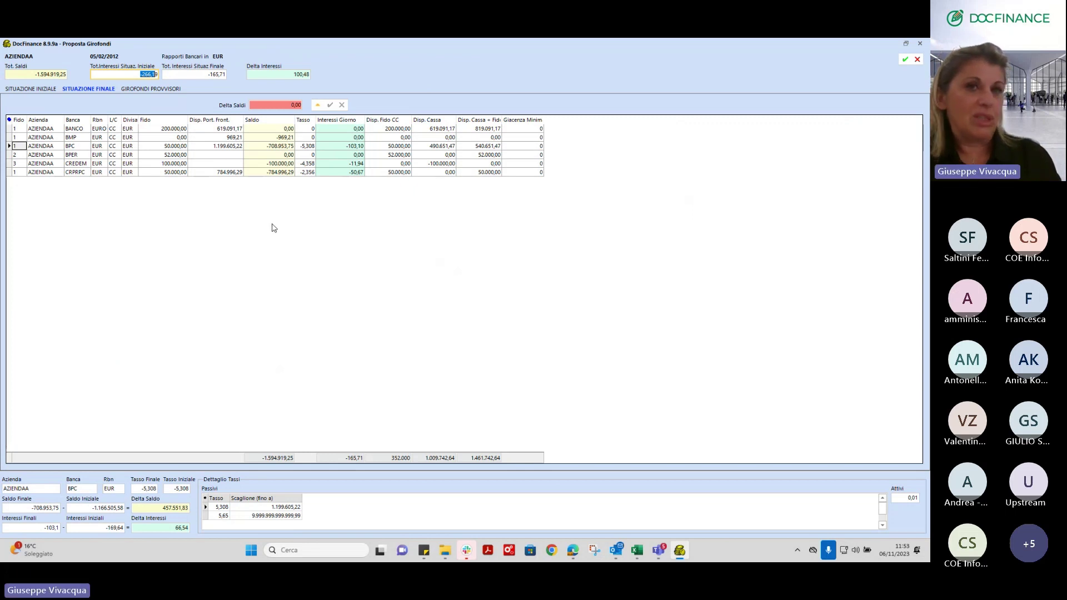
Step: Examine the final situation's Saldo and Tasso values for BPC, BPER and BANCO, and discard the proposal
click(268, 146)
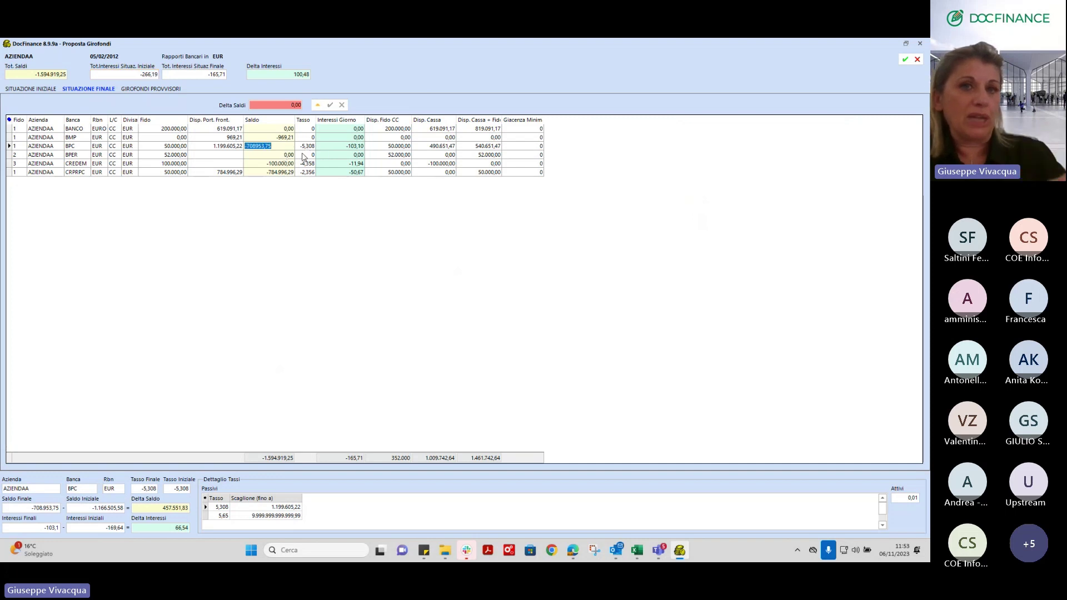
click(306, 156)
click(307, 130)
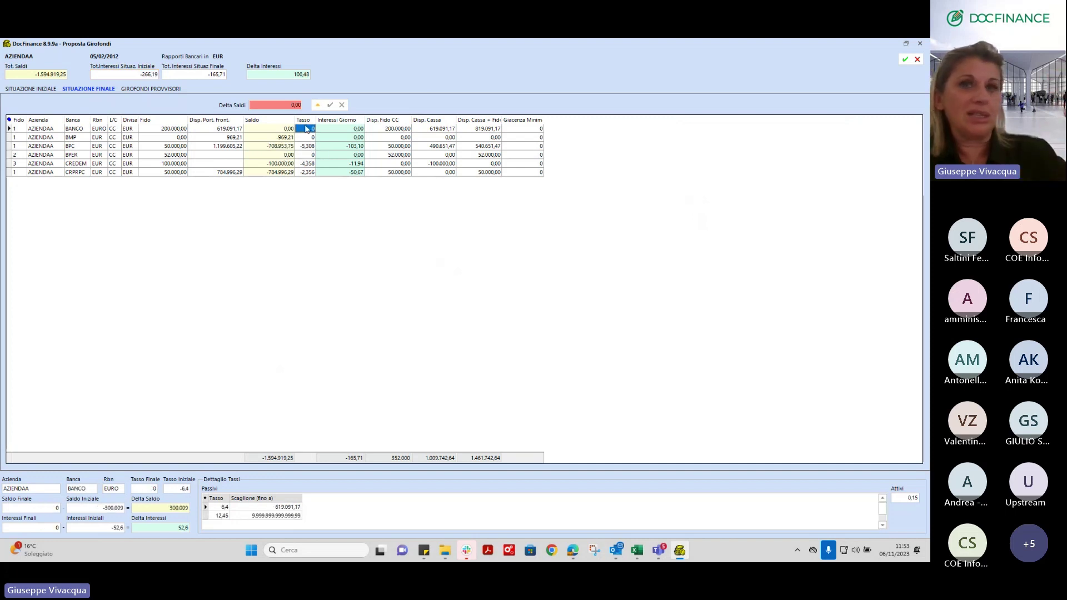
click(283, 129)
click(279, 155)
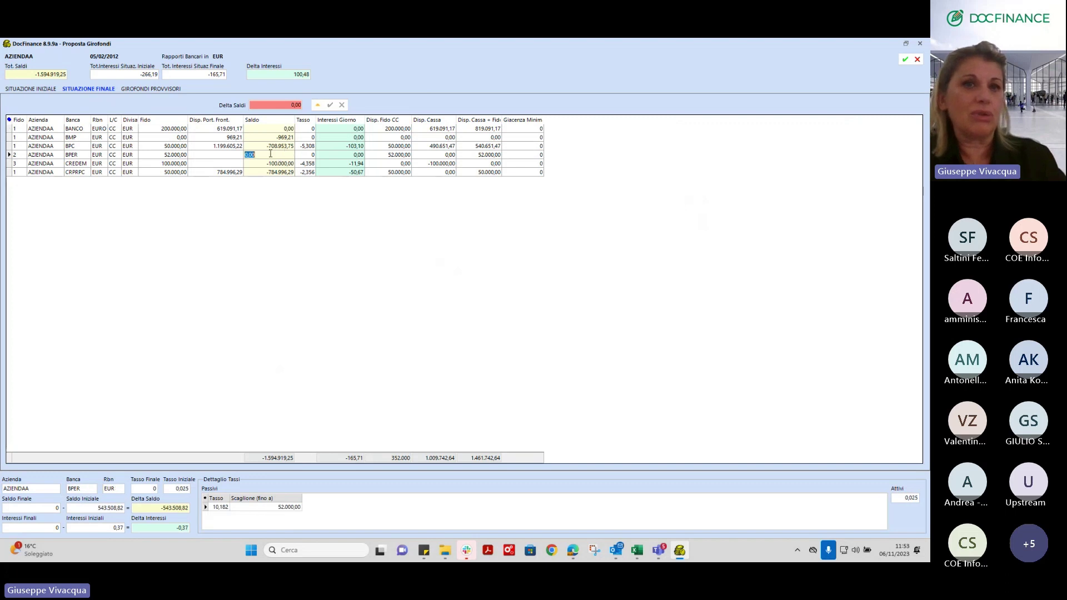
click(273, 146)
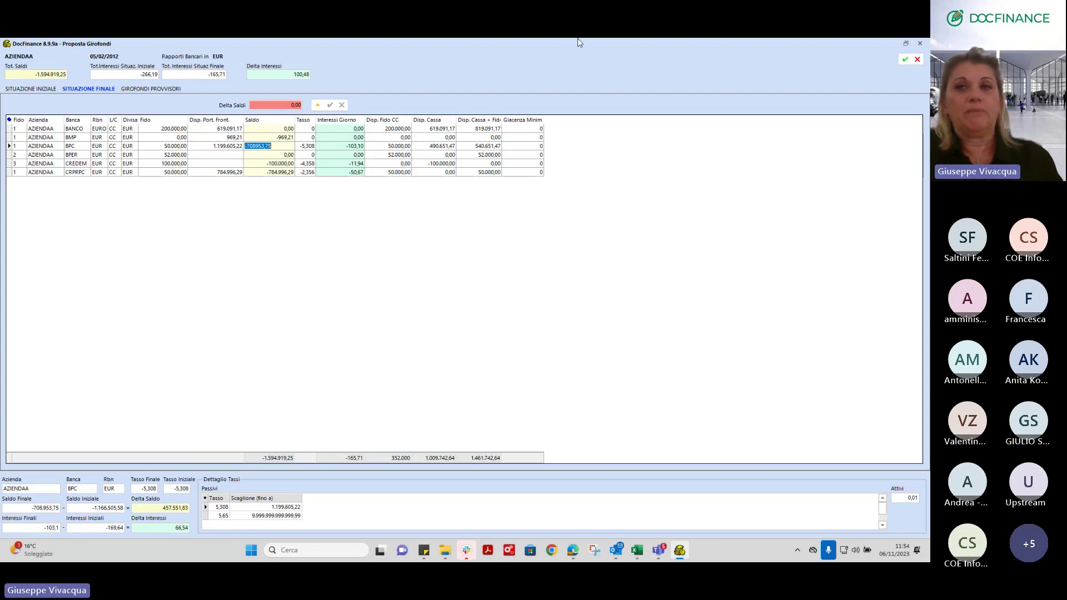
click(917, 60)
Step: Open the Proposta Girofondi for 10/02/2012, optimize it to review the provisional transfers, and discard it
click(279, 205)
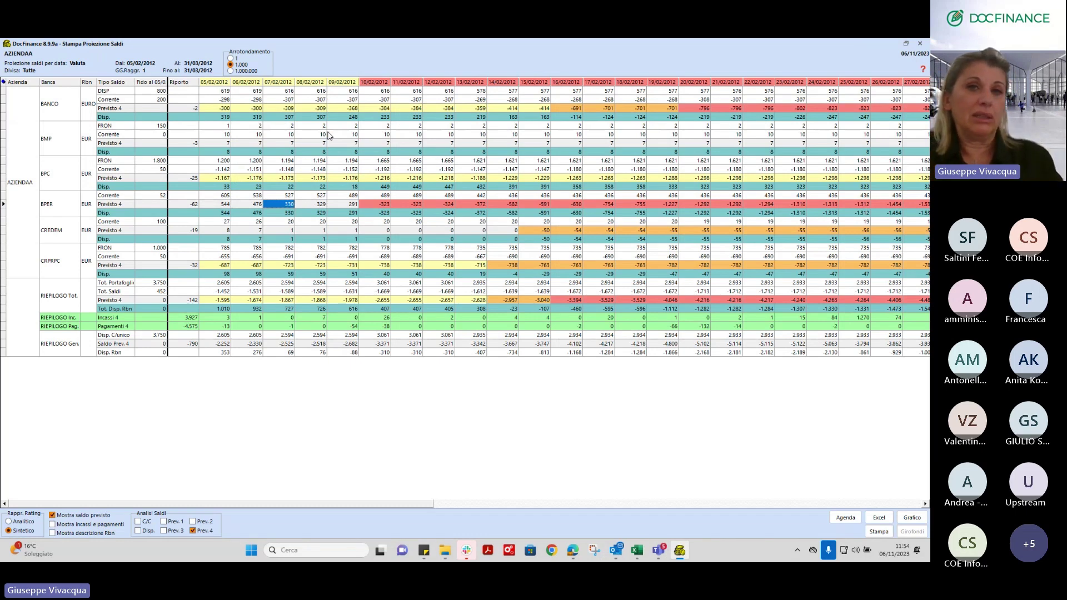
double_click(375, 83)
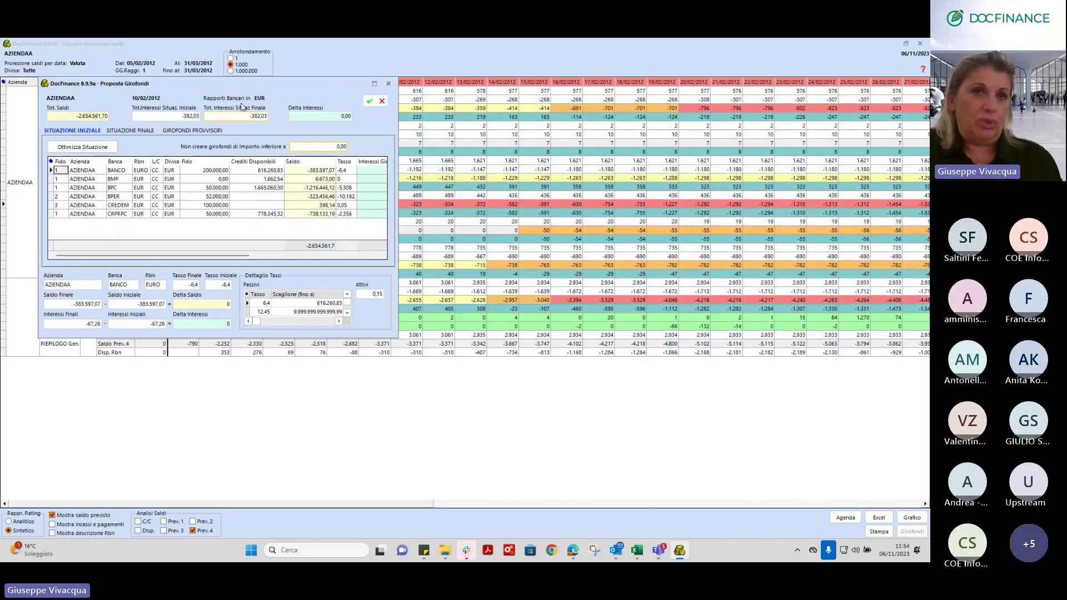
click(93, 148)
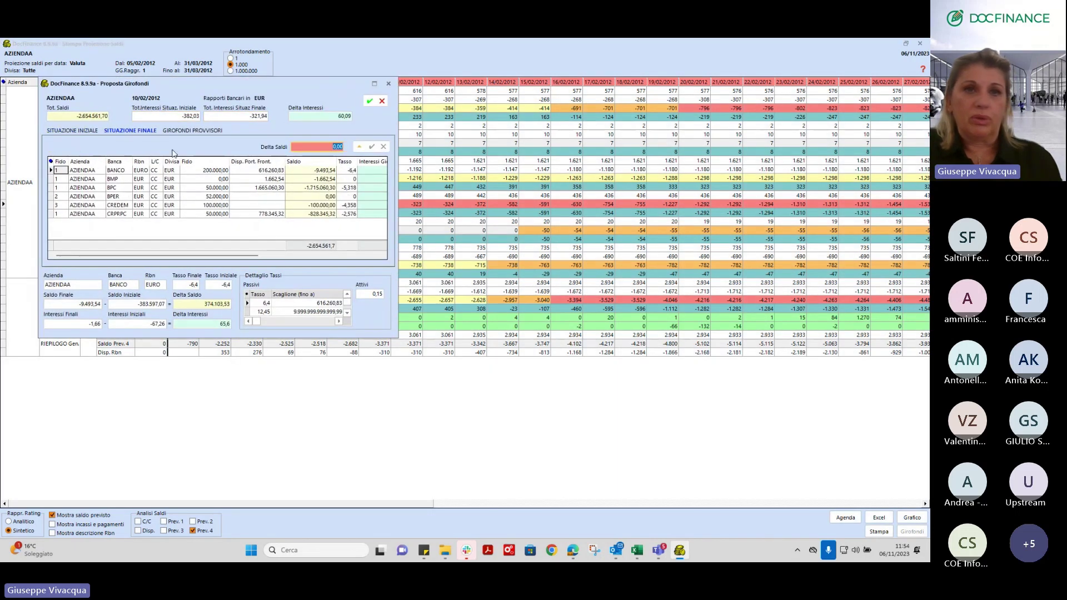
click(191, 130)
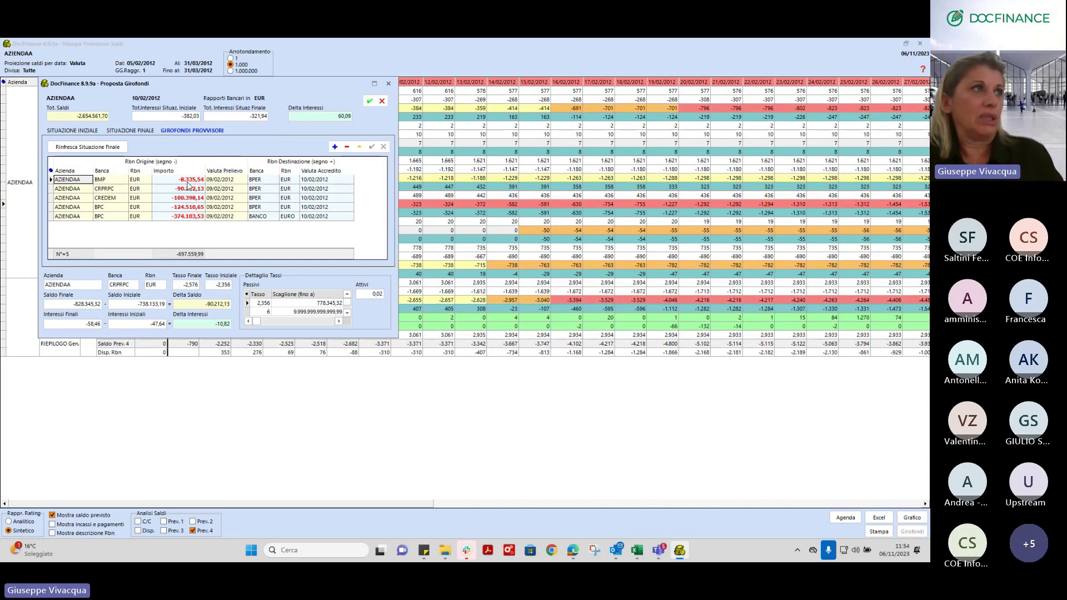
click(382, 101)
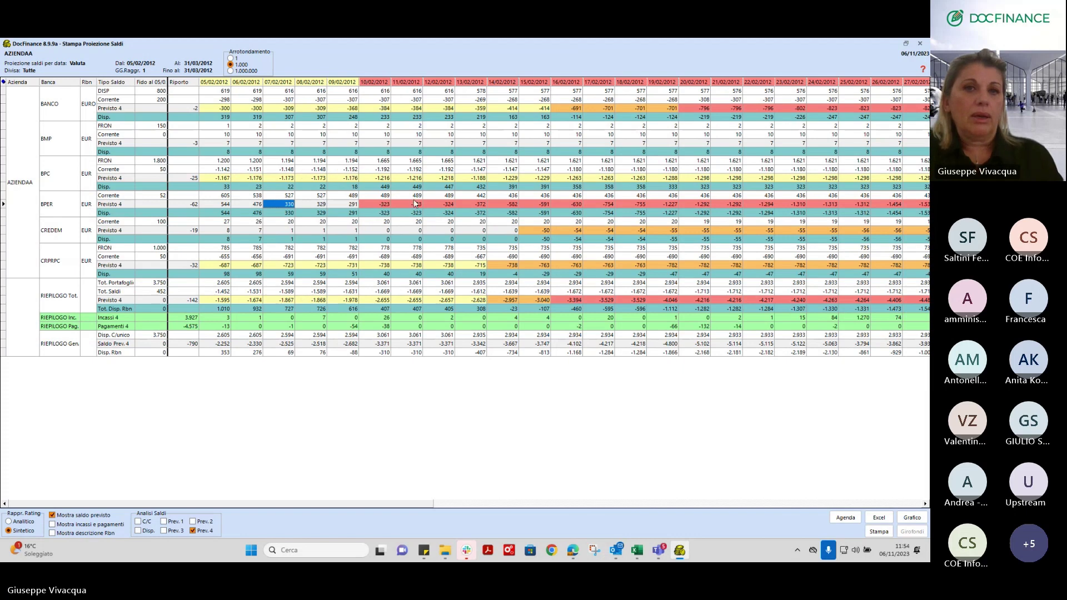
Step: Check BPER's Previsto 4 values for 12/02/2012 and 10/02/2012, viewing the Agenda del Tesoriere behind the 10/02/2012 value
click(447, 205)
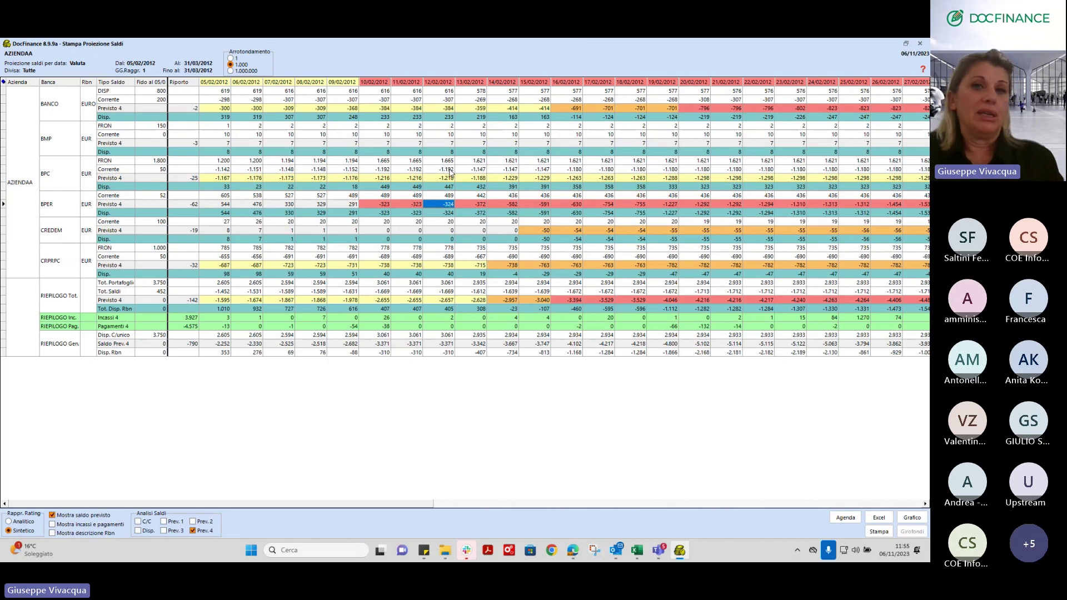
click(384, 205)
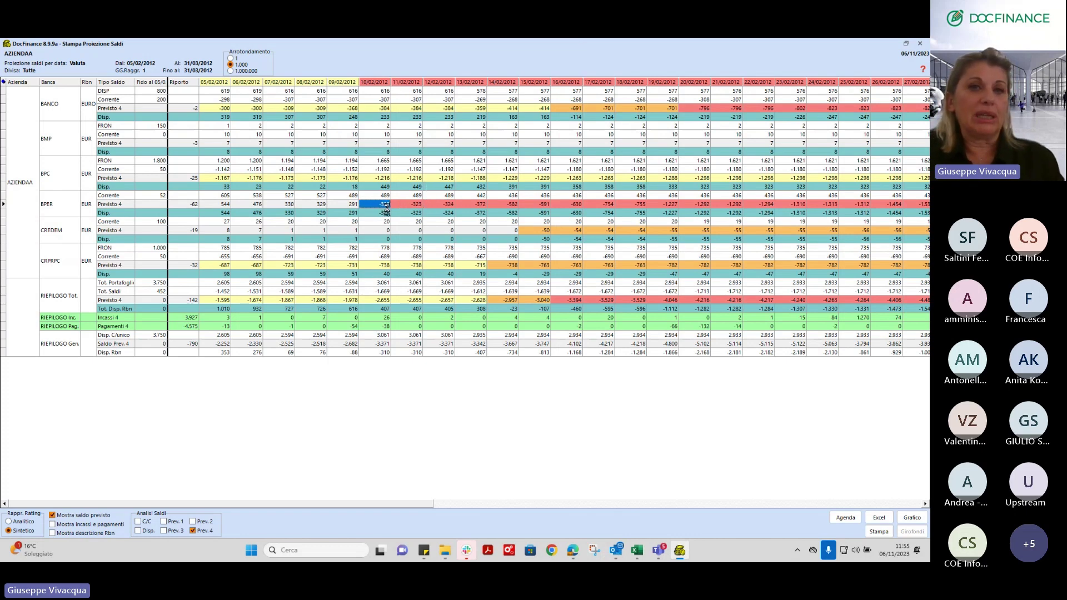
double_click(386, 205)
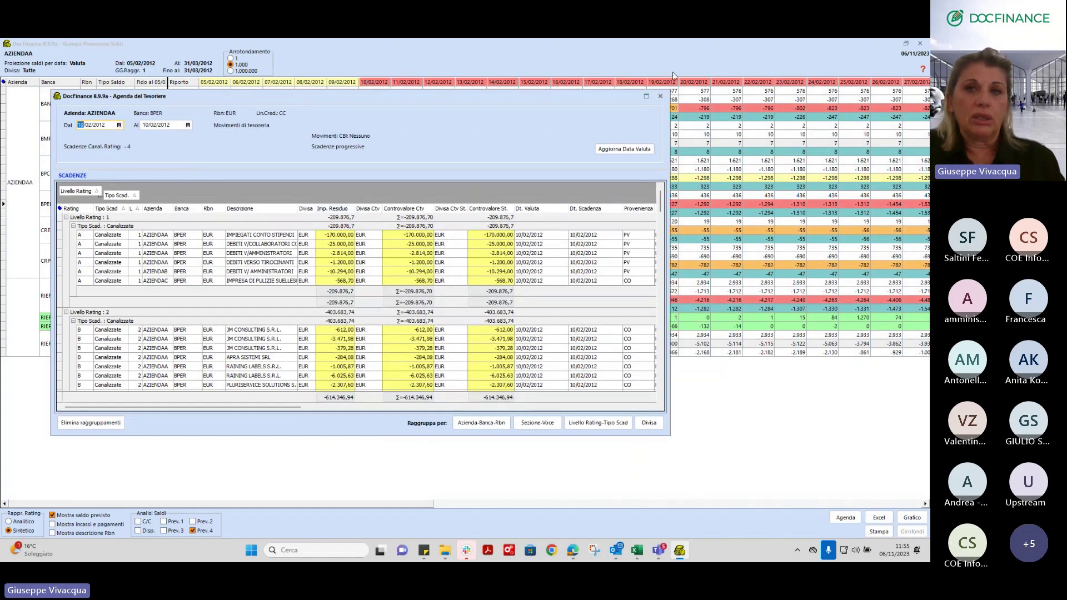
click(660, 96)
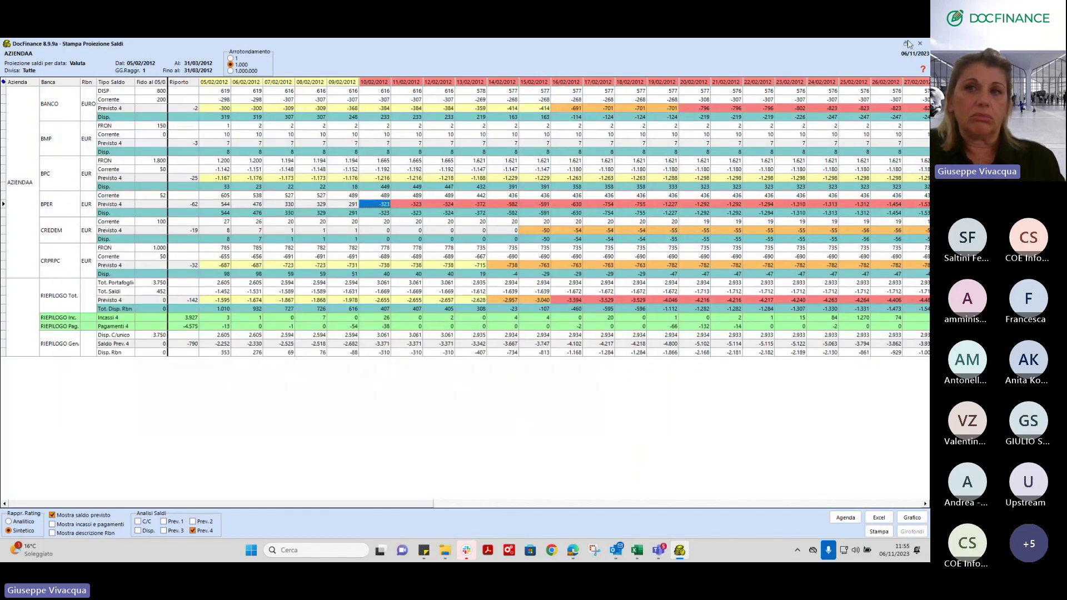
Step: Reduce the balance projection window and open Estratto Conto e Scalari from the main DocFinance window
click(907, 43)
click(492, 101)
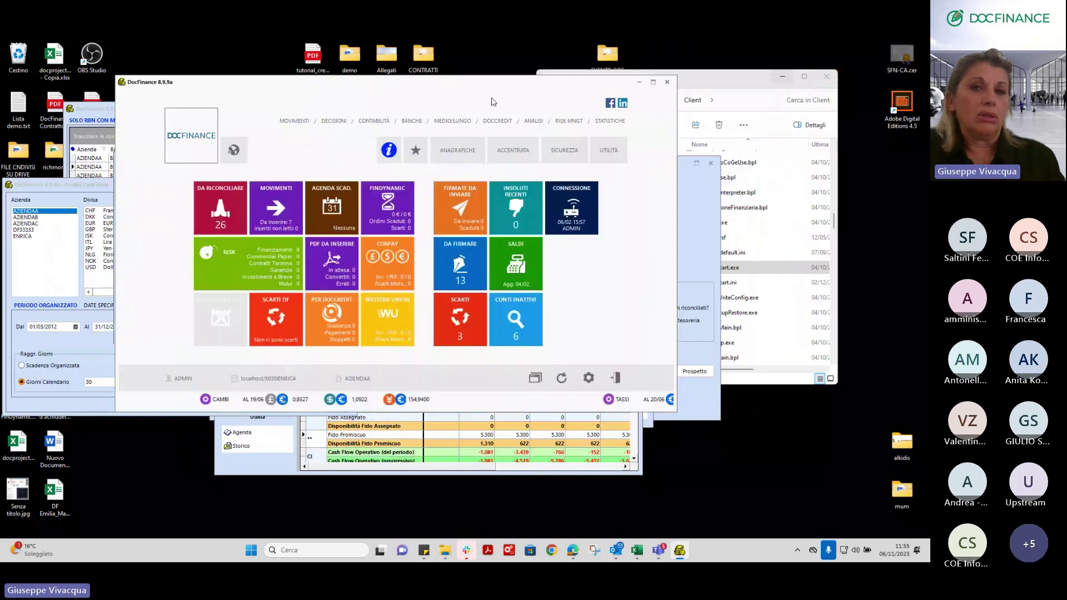
click(531, 124)
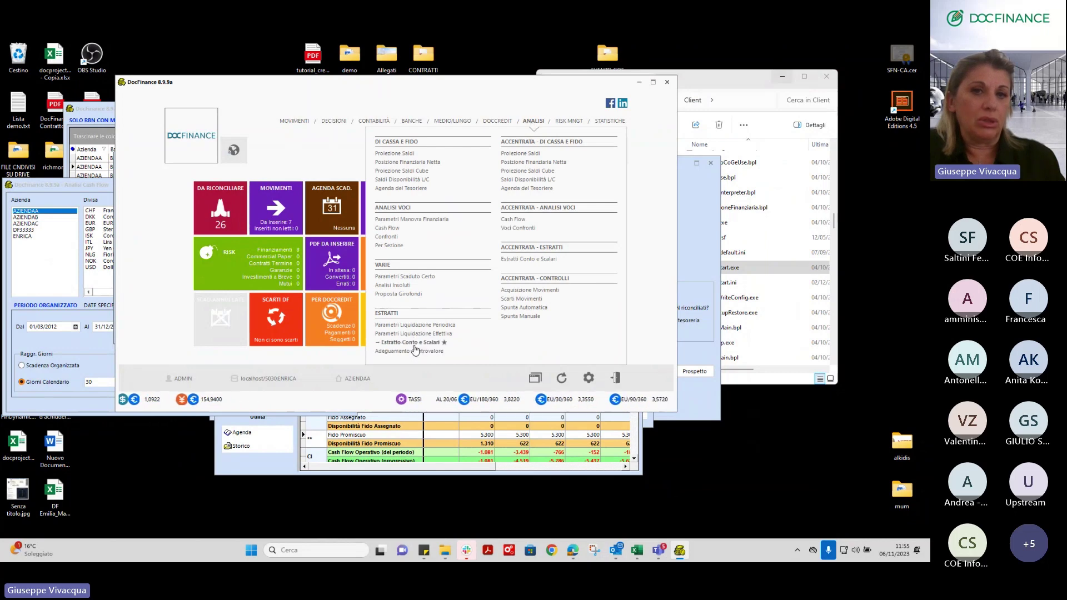
click(414, 343)
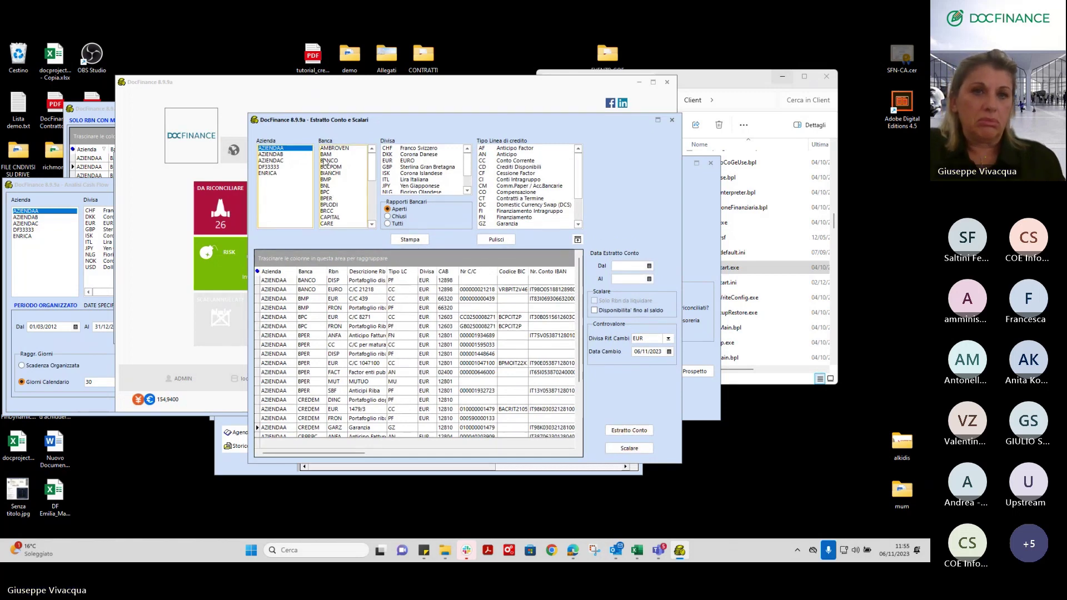
Step: Filter the accounts by bank BPER and generate the Scalare for AZIENDAA's BPER current account with Rbn EUR
click(326, 198)
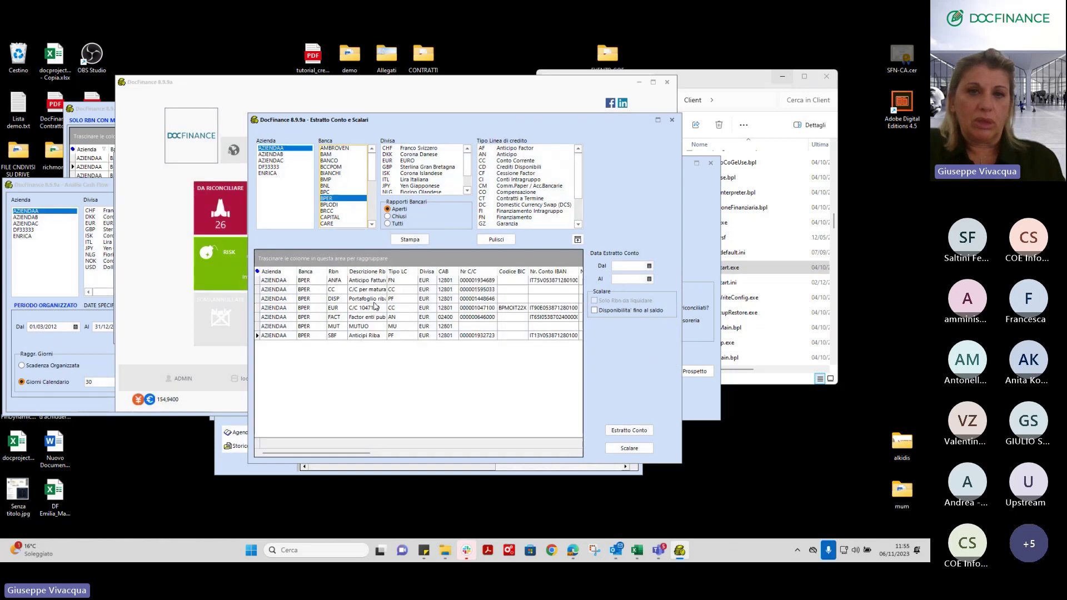
click(350, 309)
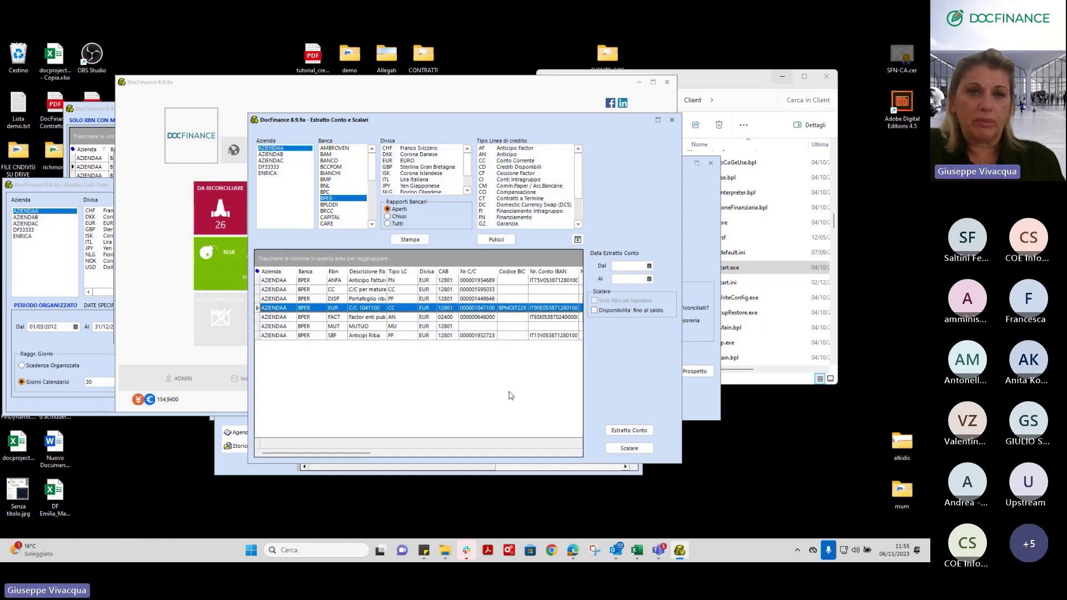
click(631, 449)
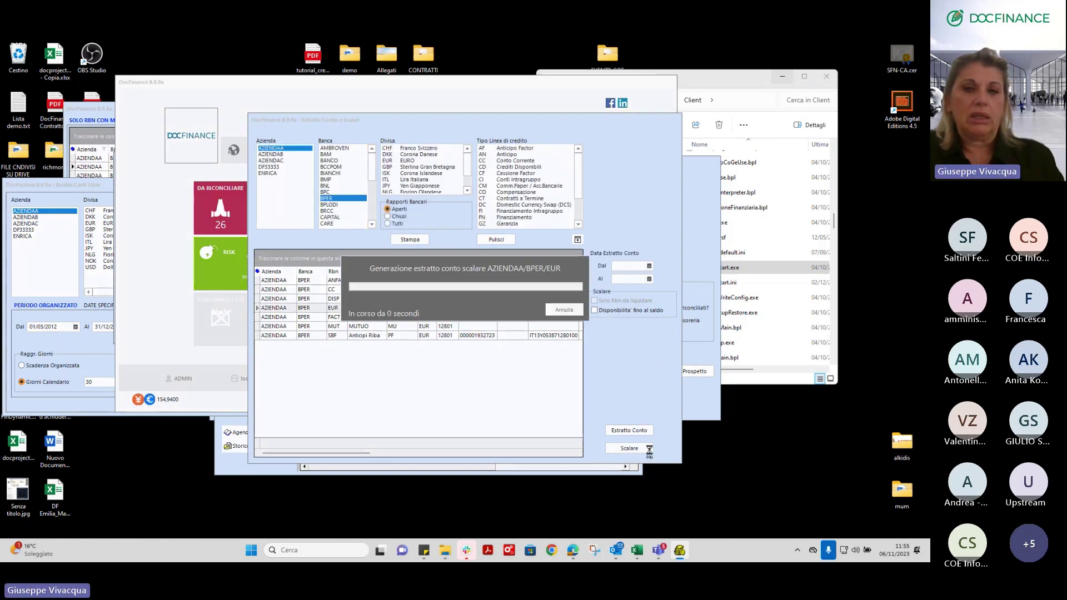